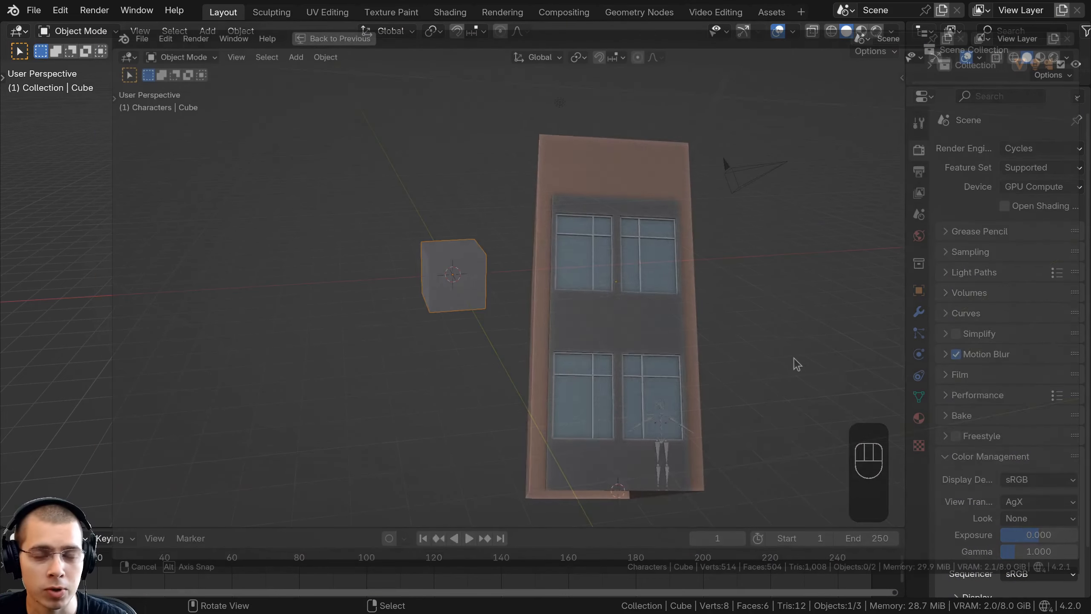
Examine the building from its plain facades to the rendered scene with grass, chairs, wall lamps and climbing plants, ending in the camera view
middle_click_drag(769, 364, 731, 407)
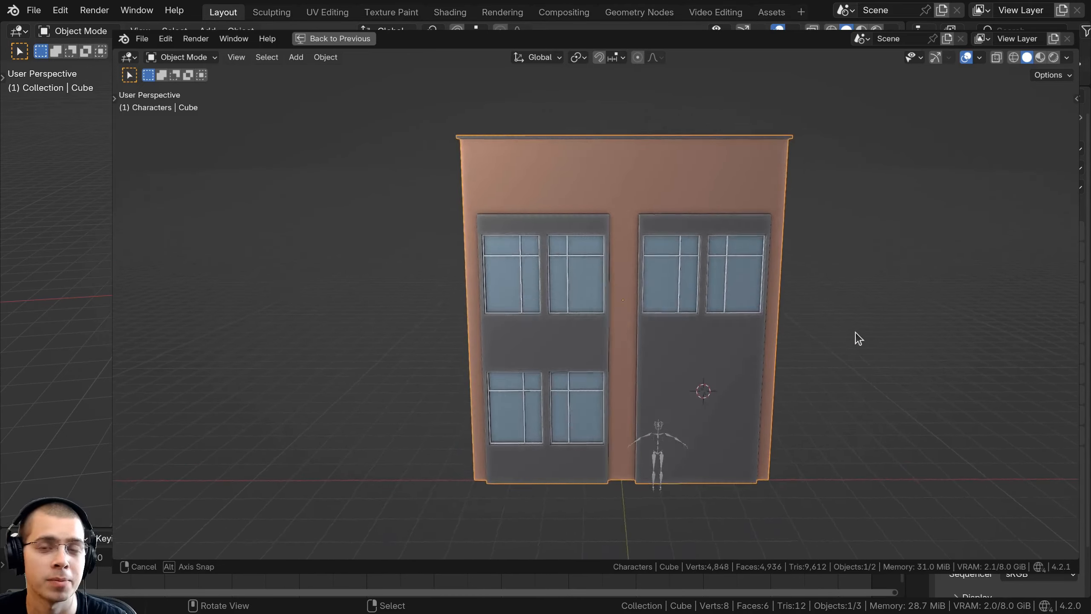
middle_click_drag(857, 339, 896, 339)
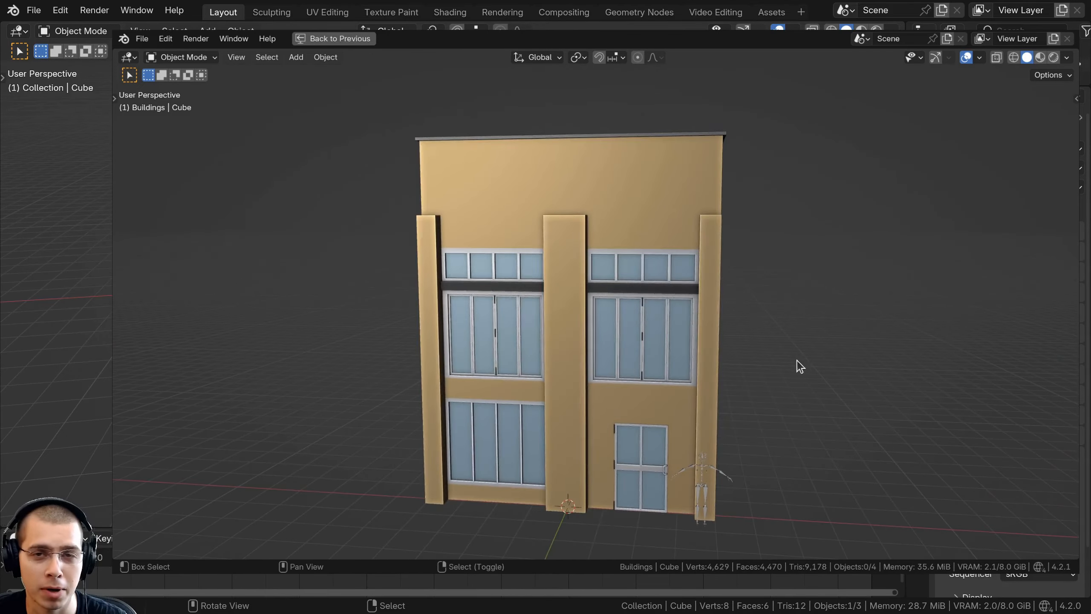
middle_click_drag(798, 361, 857, 365)
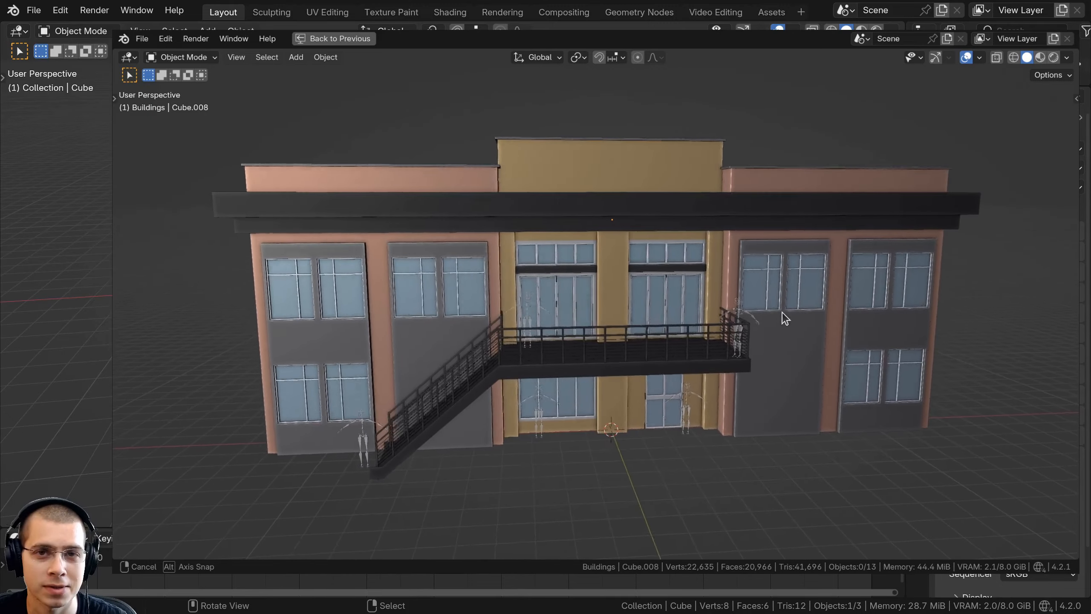
middle_click_drag(781, 314, 840, 458)
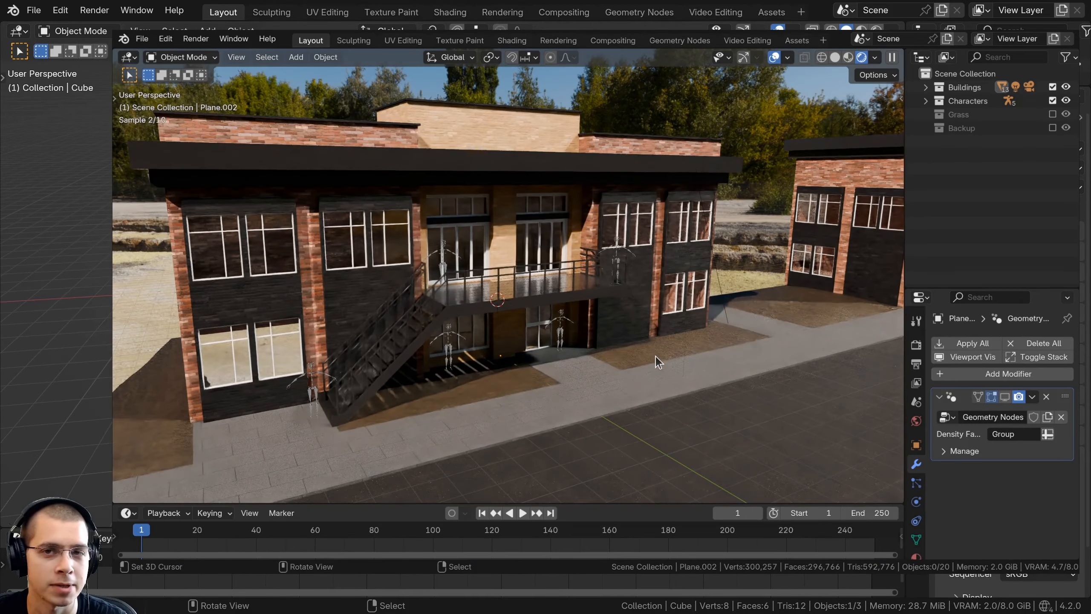
middle_click_drag(656, 357, 698, 362)
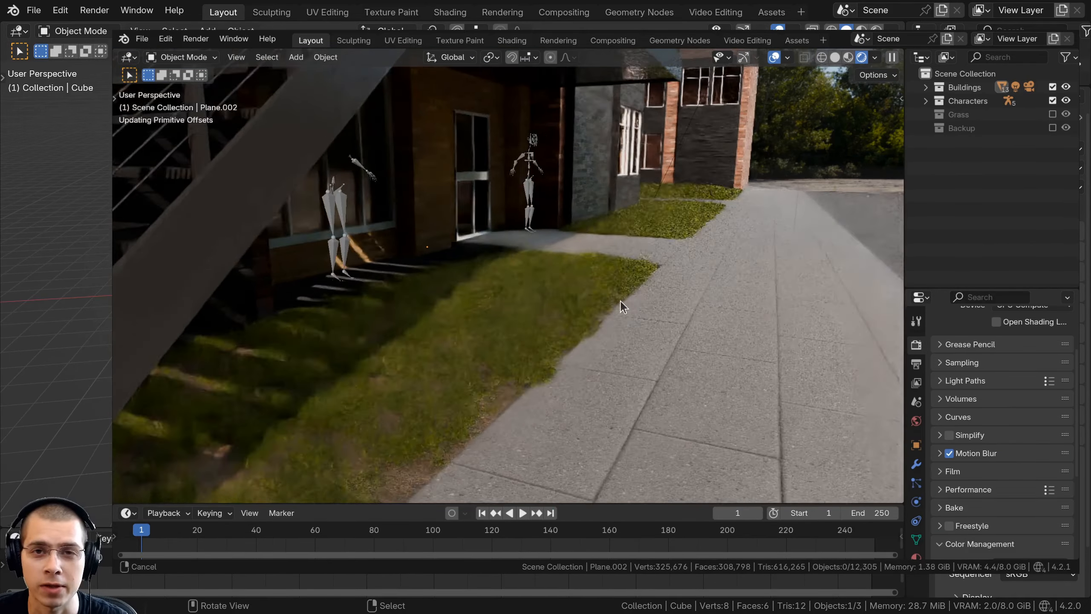
middle_click_drag(621, 300, 708, 392)
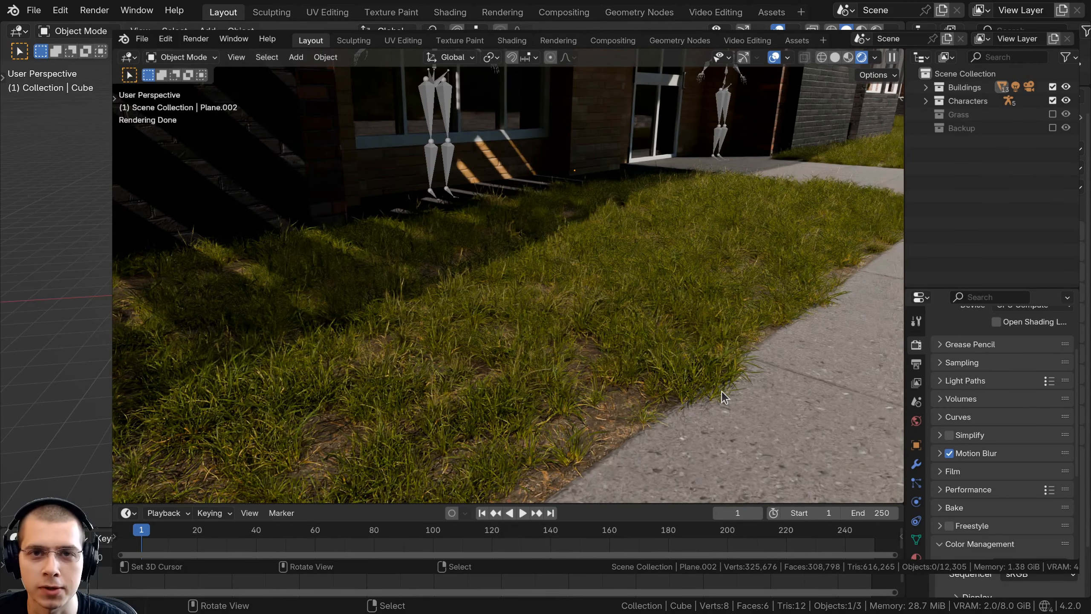
middle_click_drag(721, 391, 299, 396)
middle_click_drag(670, 366, 708, 356)
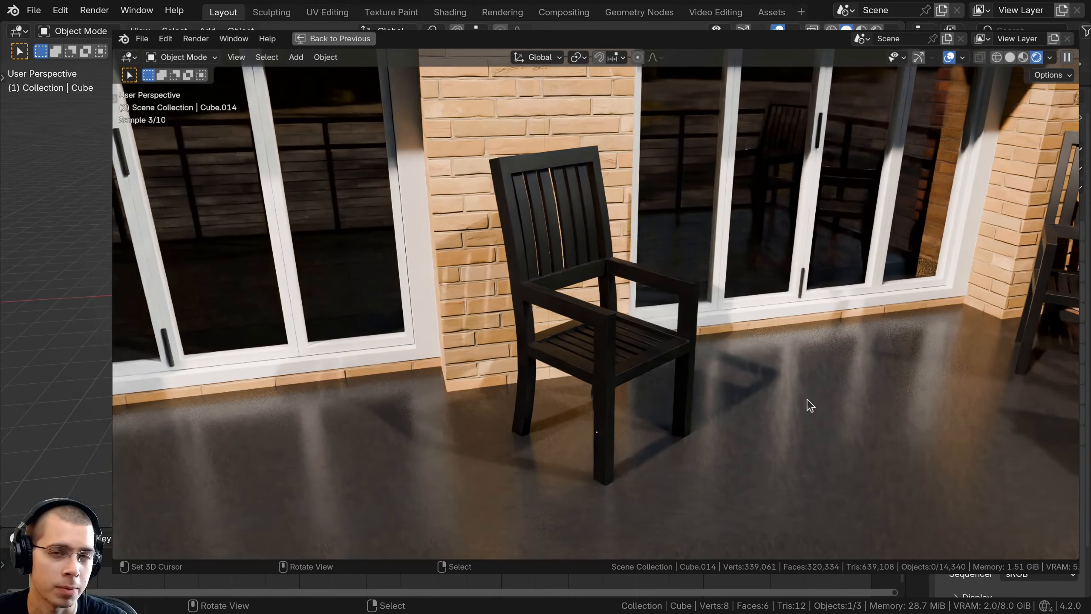
middle_click_drag(806, 399, 450, 214)
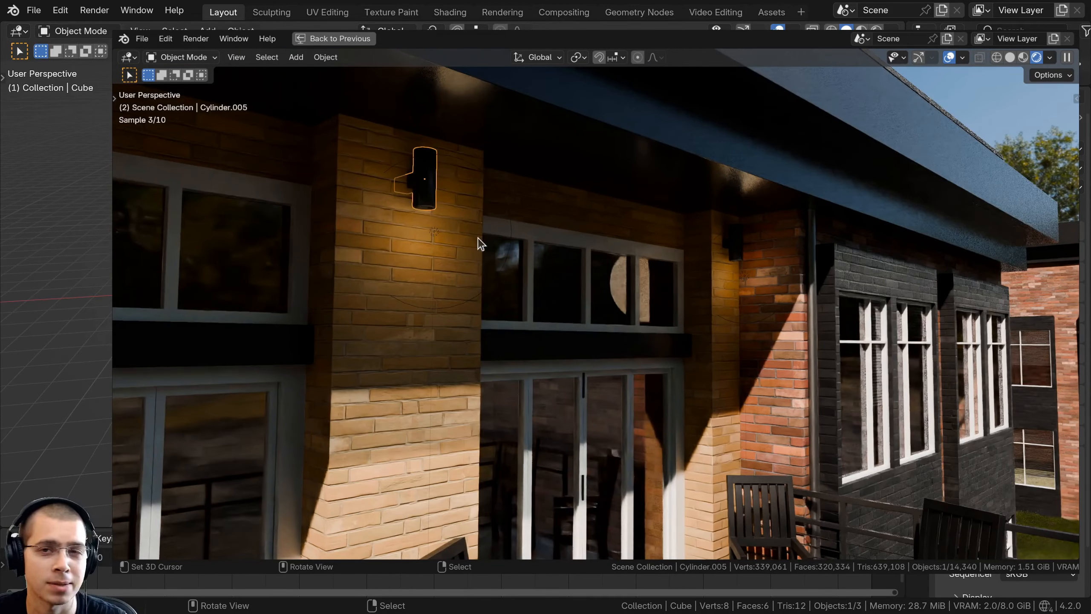
left_click(481, 226)
middle_click_drag(702, 431, 610, 389)
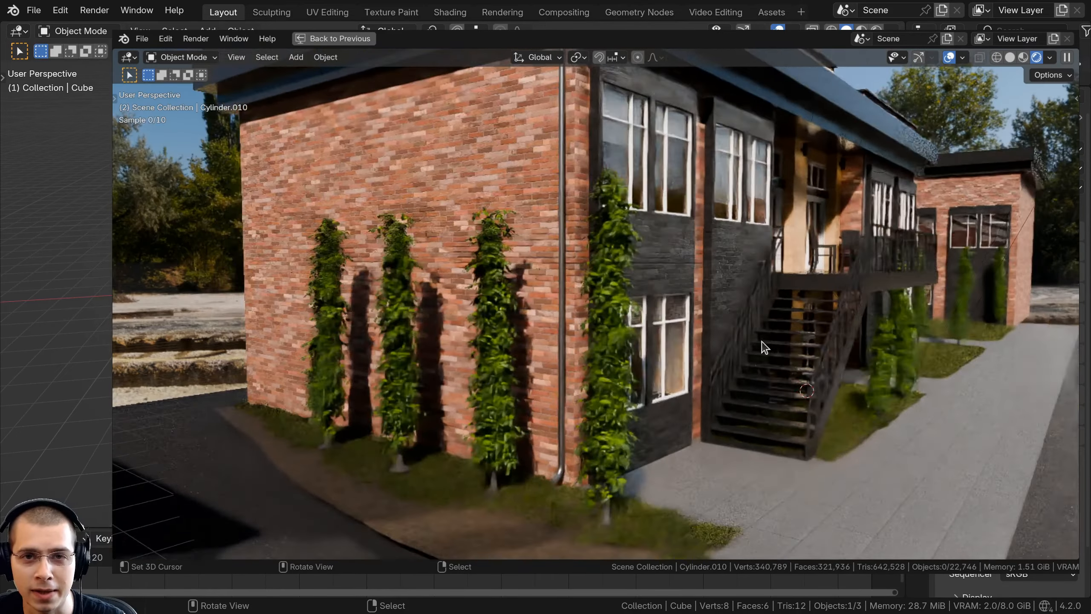
middle_click_drag(762, 348, 739, 377)
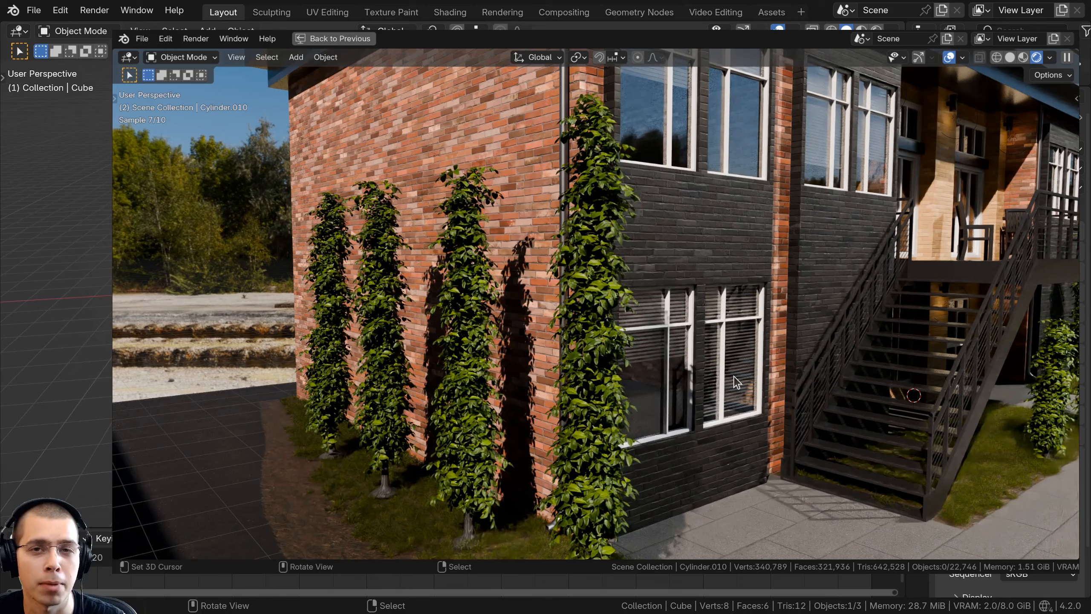
middle_click_drag(652, 382, 711, 367)
key("KP_0")
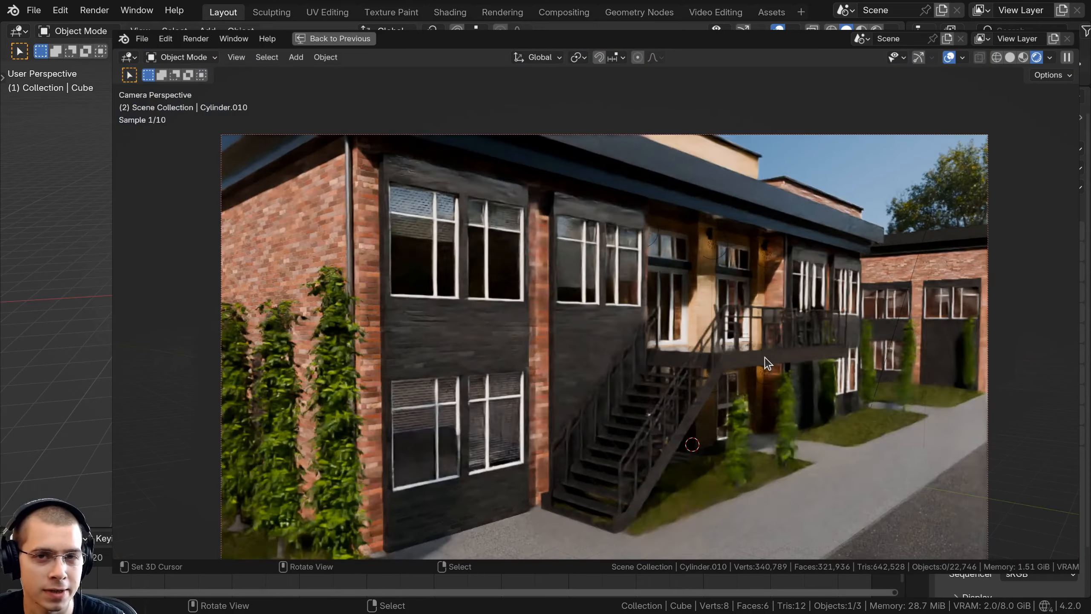
middle_click_drag(813, 345, 831, 306, "shift")
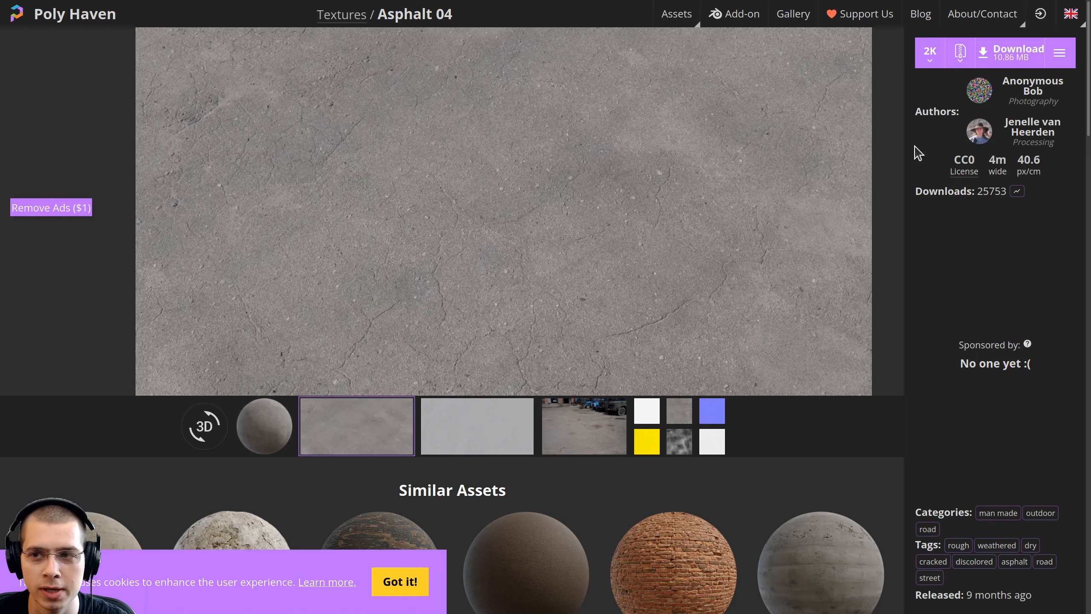
On Poly Haven, check the download resolution options for Asphalt 04, Concrete Pavement, Grass Medium 01 and the Abandoned Hopper Terminal 04 HDRI
left_click(928, 60)
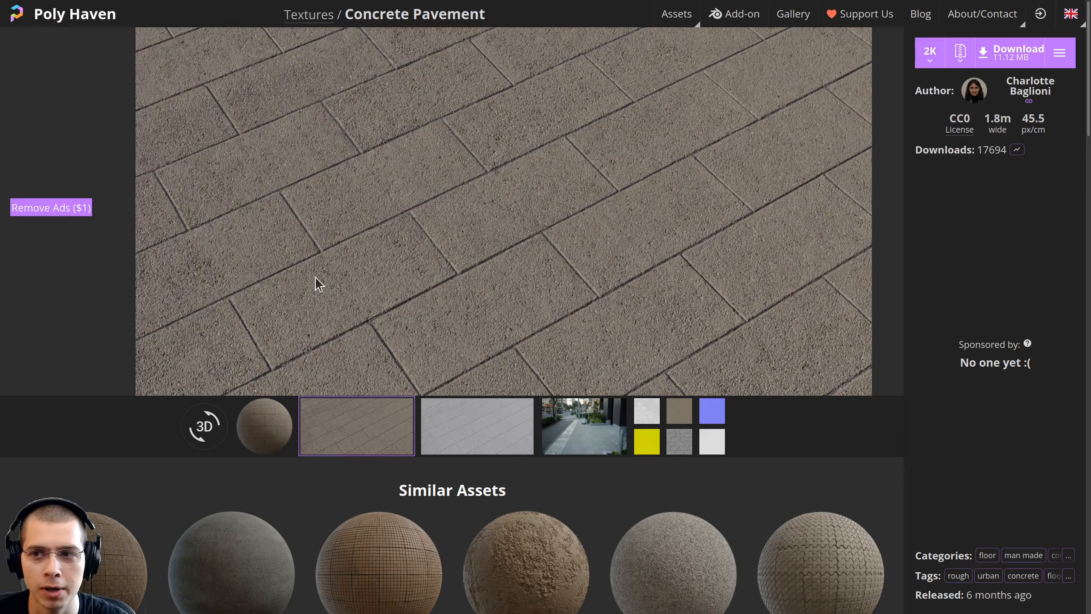
left_click(929, 50)
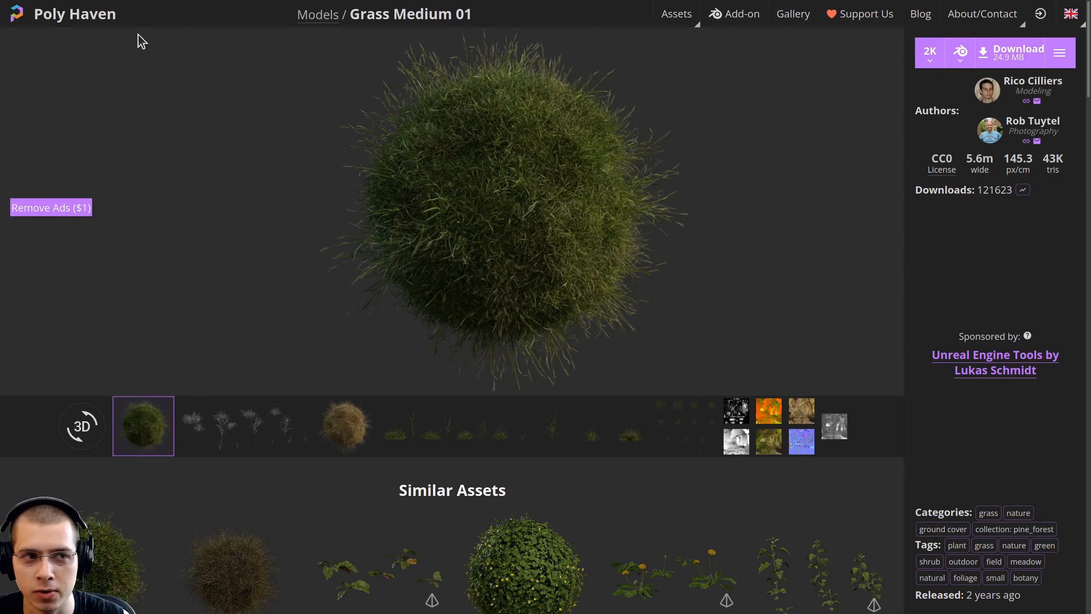
left_click(924, 55)
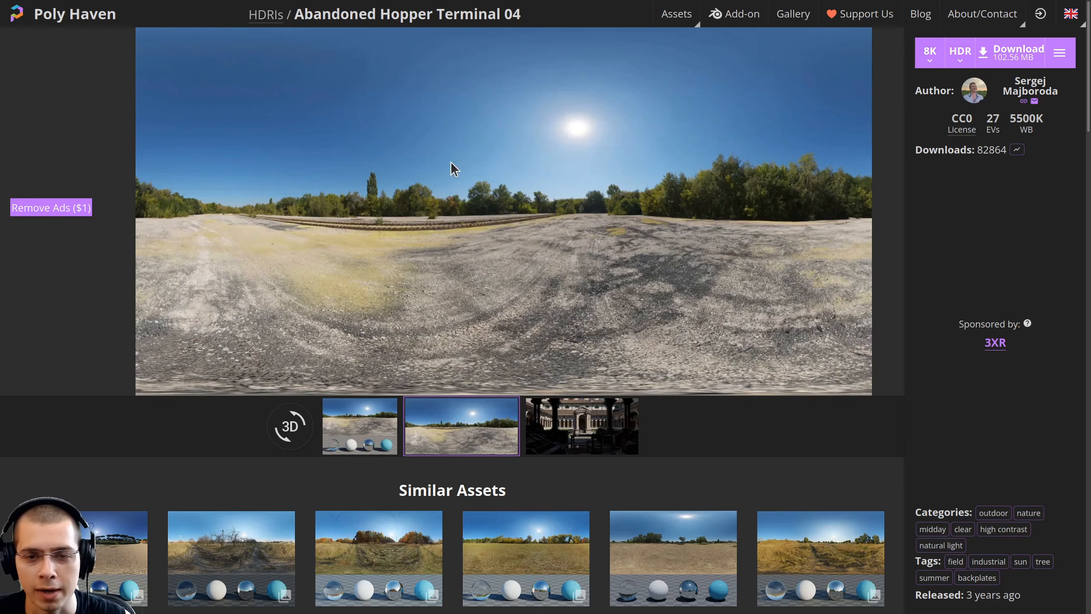
left_click(929, 54)
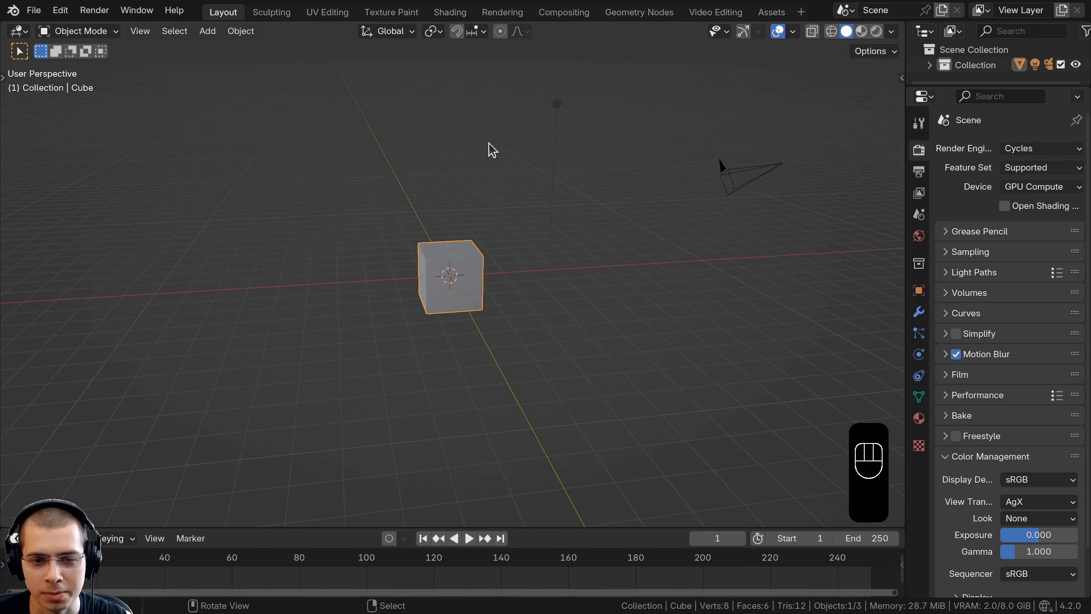
In Blender, delete all default objects from the scene
key("a")
key("a")
key("x")
left_click(445, 148)
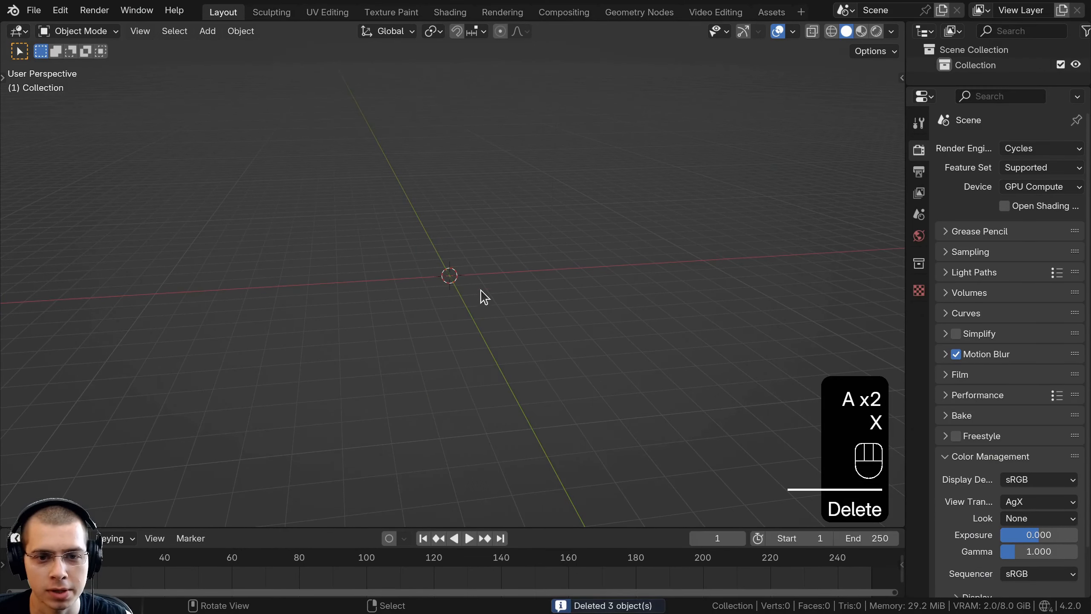
Search the add-ons in the preferences for "rig", make sure Rigify is enabled, and close the preferences
middle_click_drag(541, 217, 437, 263)
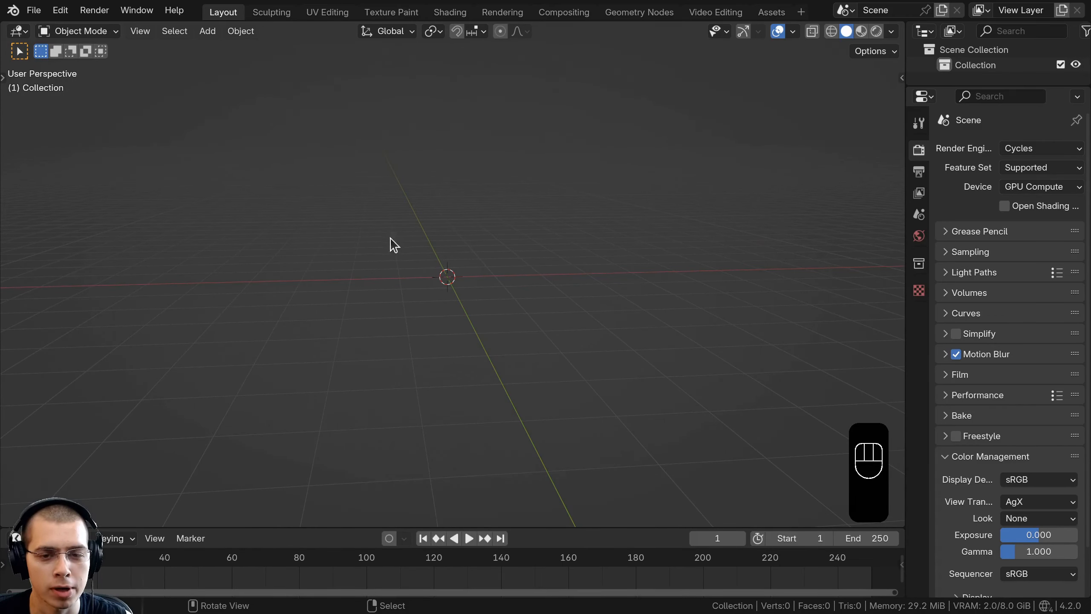
middle_click_drag(397, 288, 397, 299)
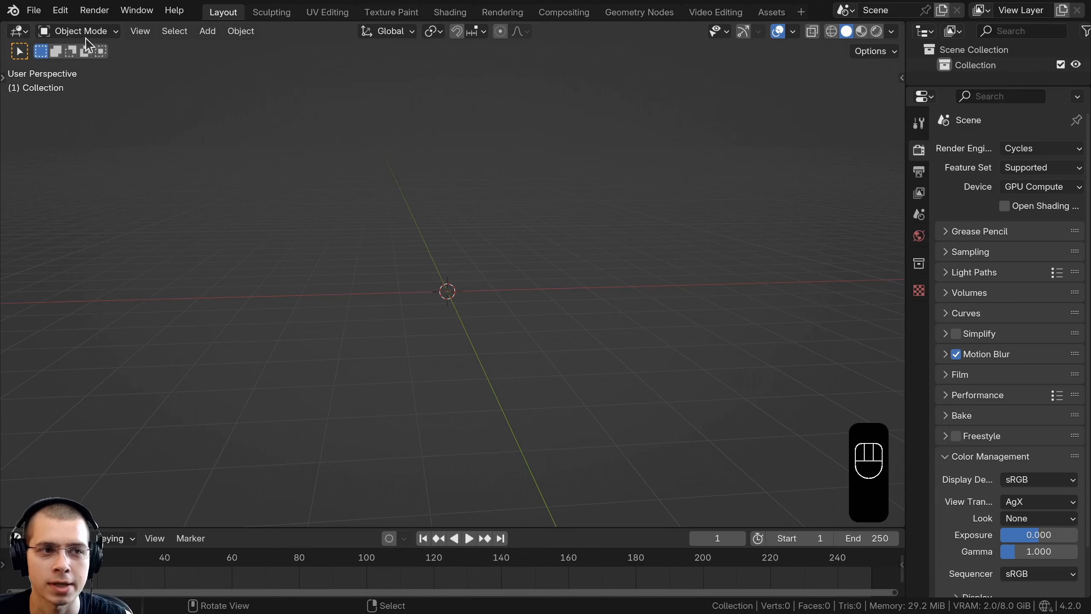
left_click(60, 10)
left_click(105, 207)
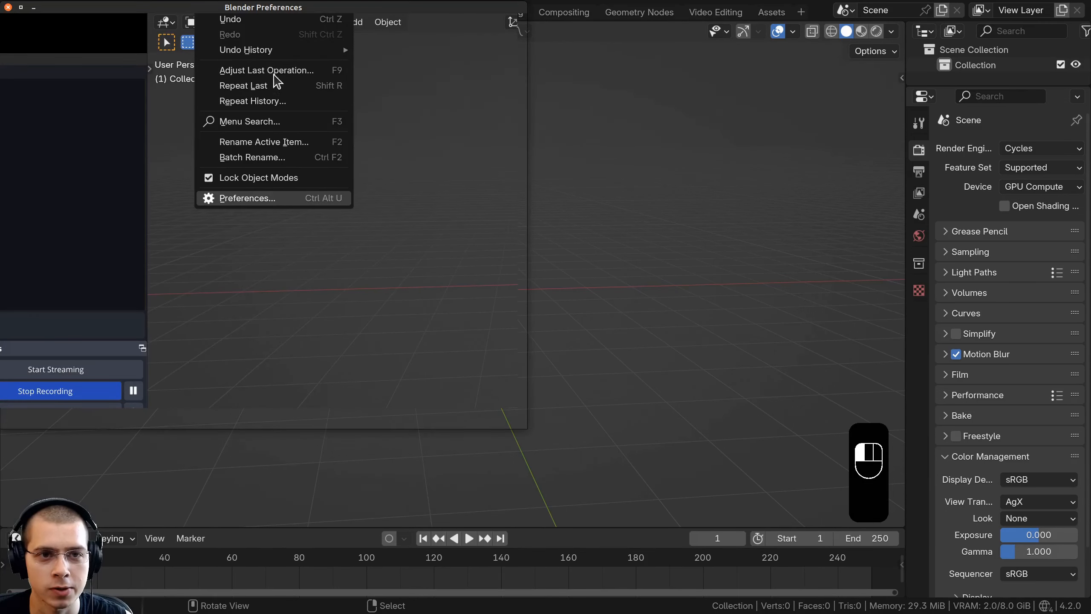
left_click_drag(295, 16, 409, 67)
left_click(307, 75)
type("rig")
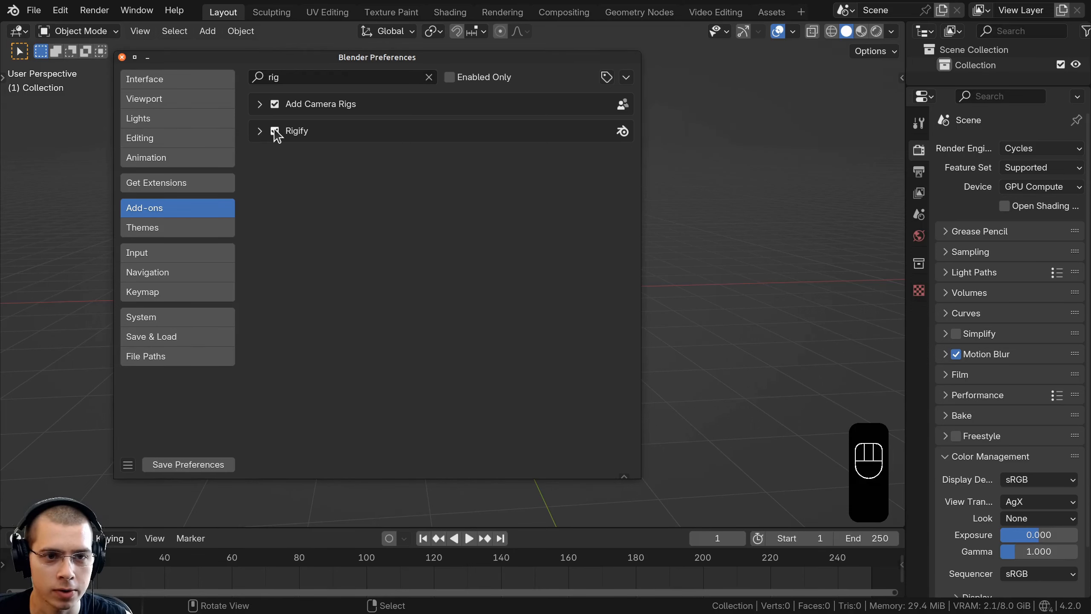
left_click(121, 57)
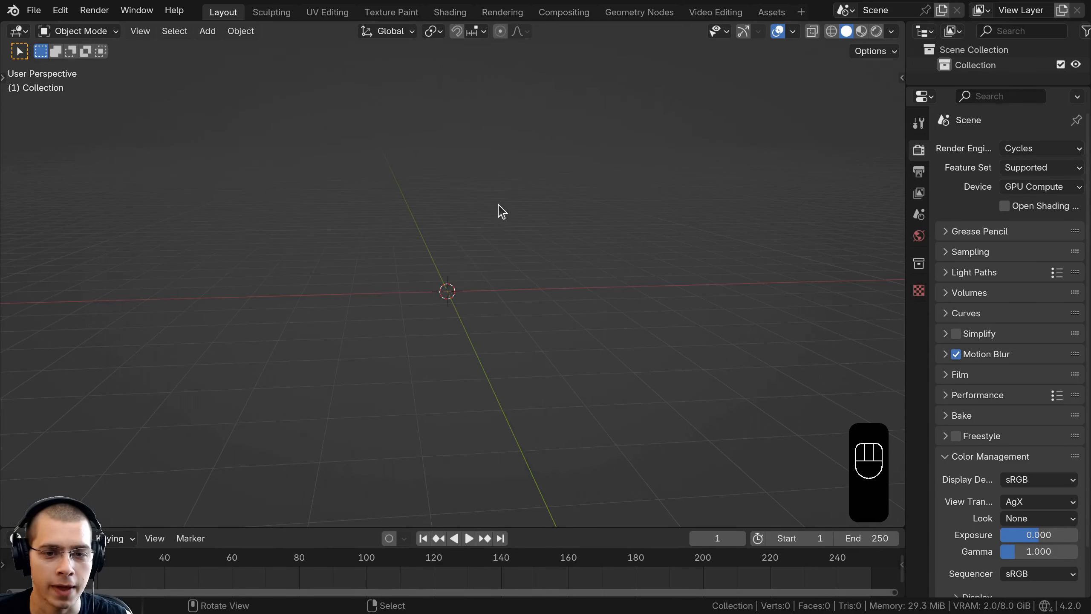
Add a Rigify human meta-rig at the world origin as a scale reference
key("shift+a")
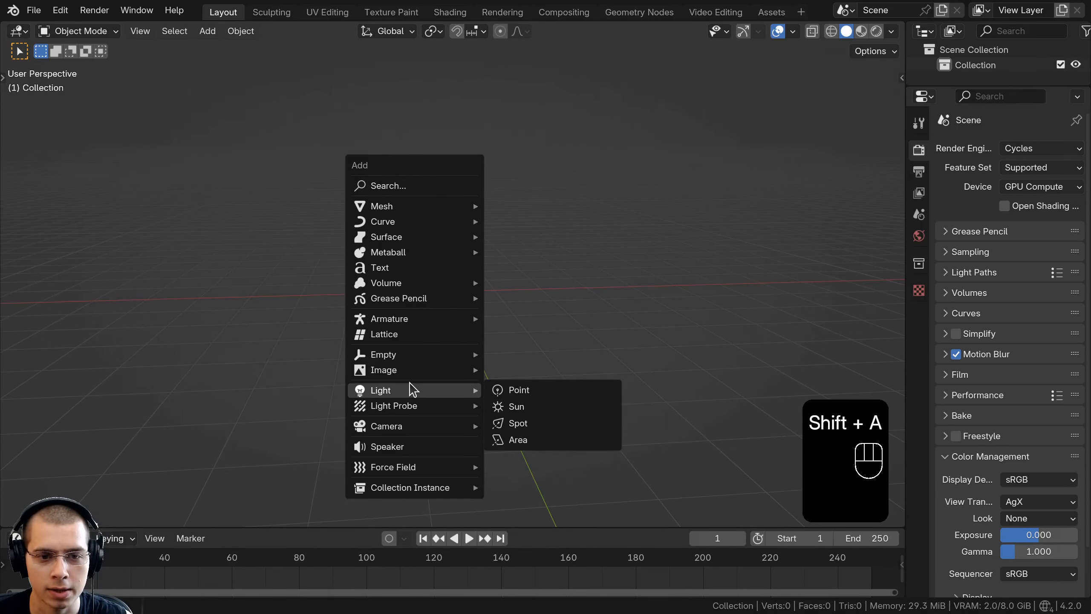
mouse_move(413, 318)
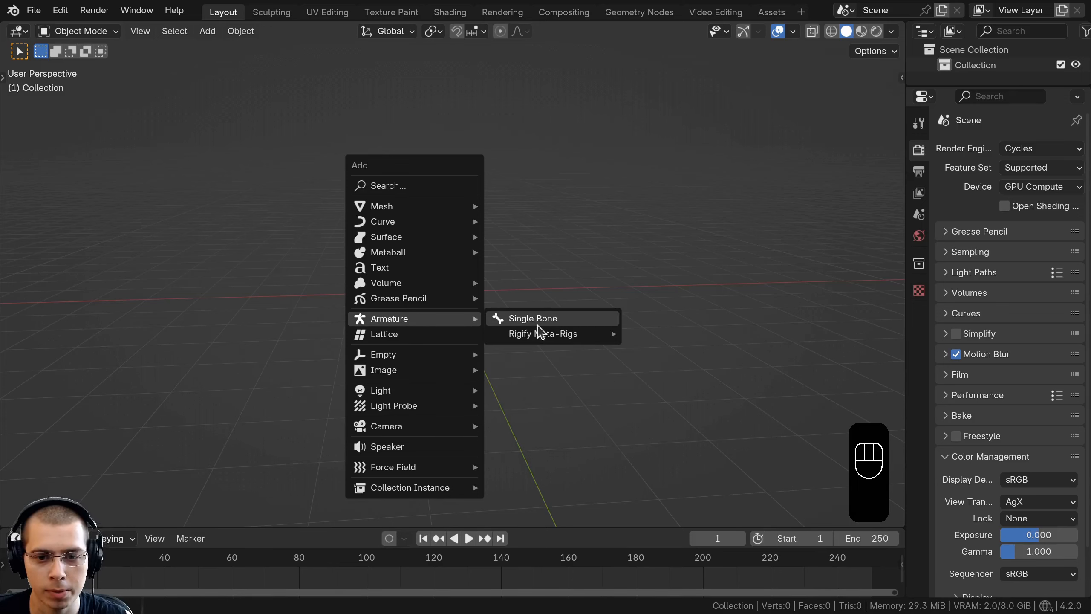
mouse_move(539, 339)
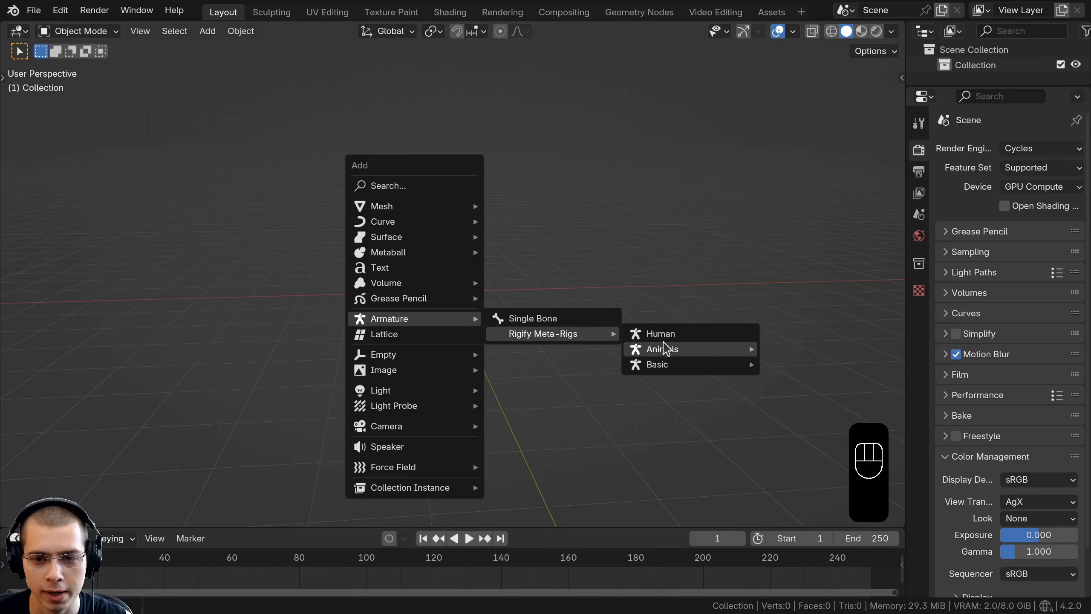
left_click(673, 336)
scroll(418, 262, "up", 8)
middle_click_drag(431, 338, 437, 395, "shift")
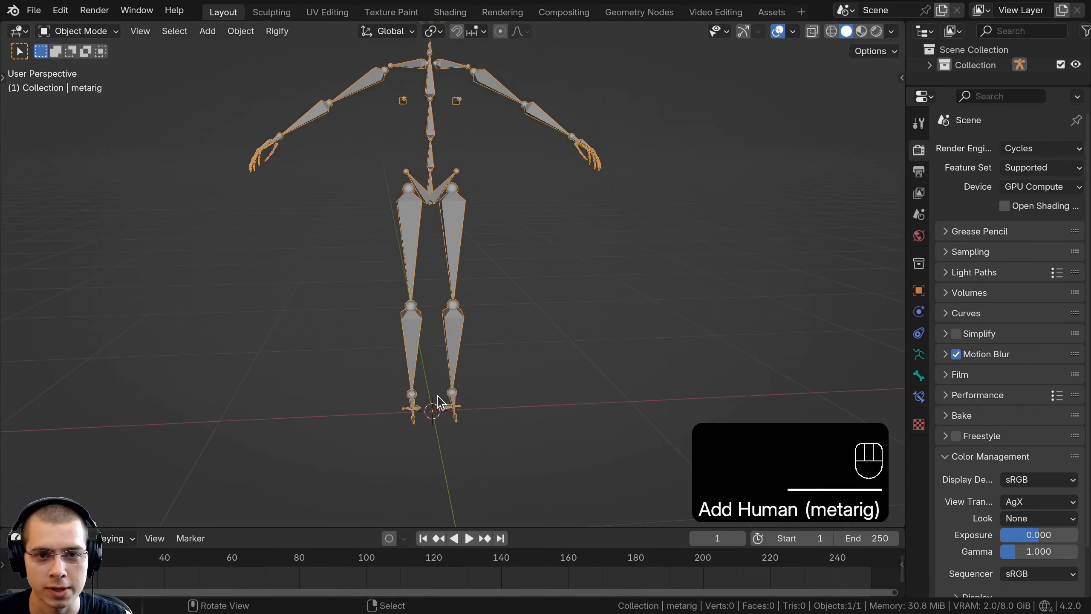
scroll(463, 309, "down", 1)
middle_click_drag(467, 349, 432, 416, "shift")
scroll(507, 468, "down", 2)
Duplicate the human meta-rig along the X axis beside the original and delete the copy
middle_click_drag(506, 242, 580, 263)
middle_click_drag(580, 263, 589, 286, "shift")
middle_click_drag(511, 318, 468, 345)
scroll(468, 346, "down", 4)
key("shift+d")
key("x")
left_click(591, 306)
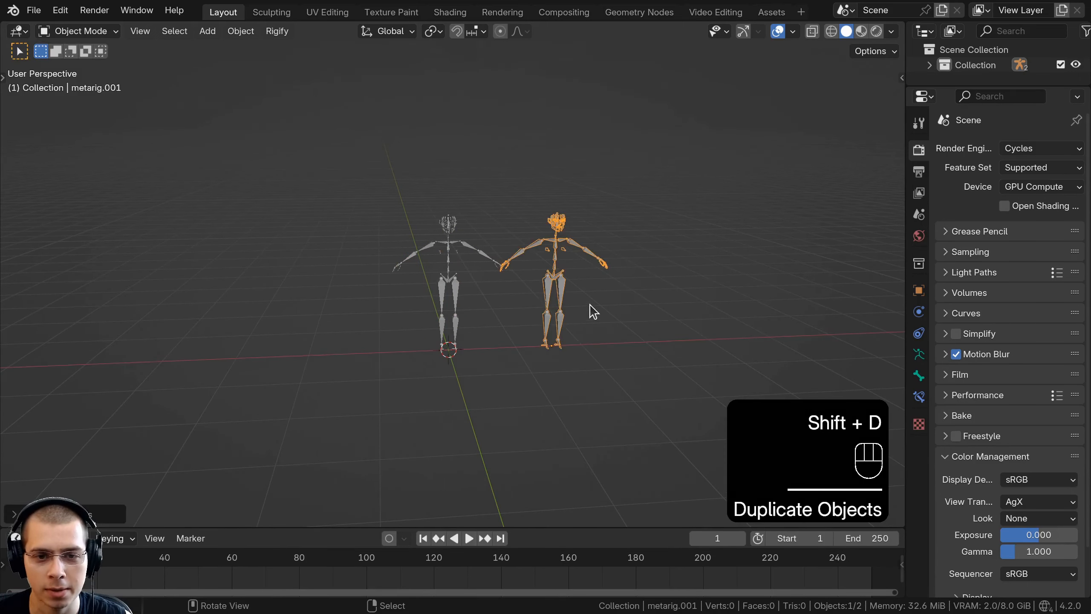
key("x")
left_click(588, 307)
Save the project as Building Tutorial 1.blend in the Building/V4 folder, and save it once more
scroll(450, 250, "up", 4)
middle_click_drag(449, 249, 471, 275)
scroll(487, 263, "down", 2)
scroll(488, 263, "up", 1)
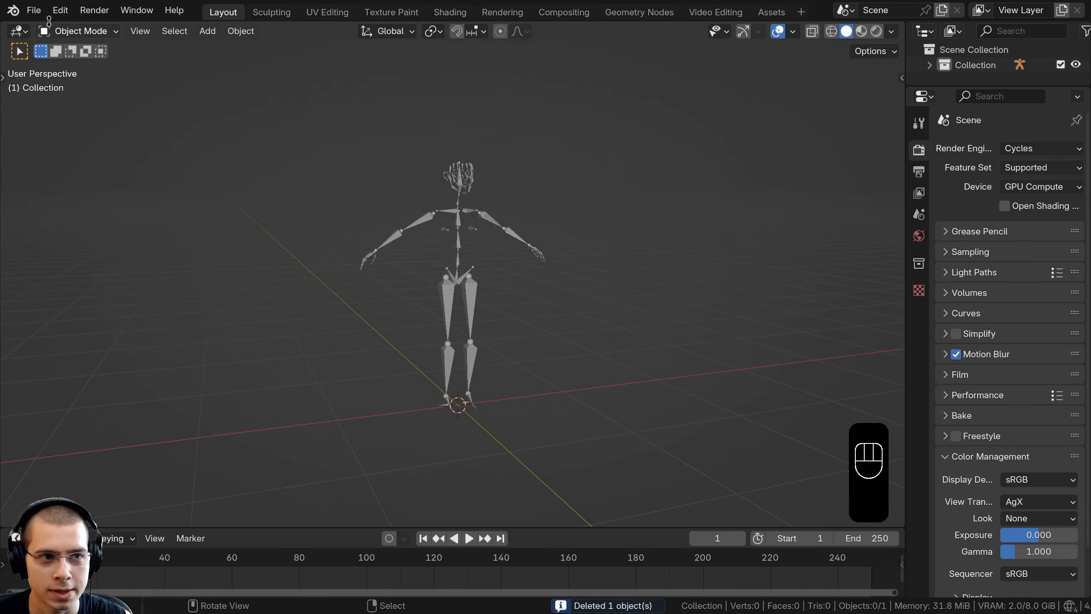
left_click(34, 10)
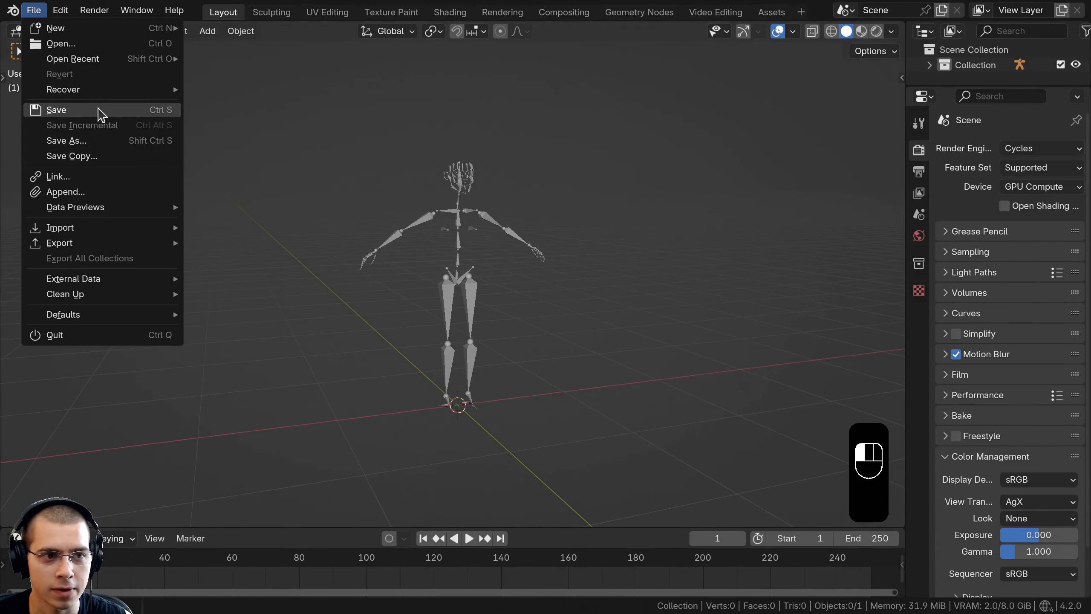
left_click(106, 109)
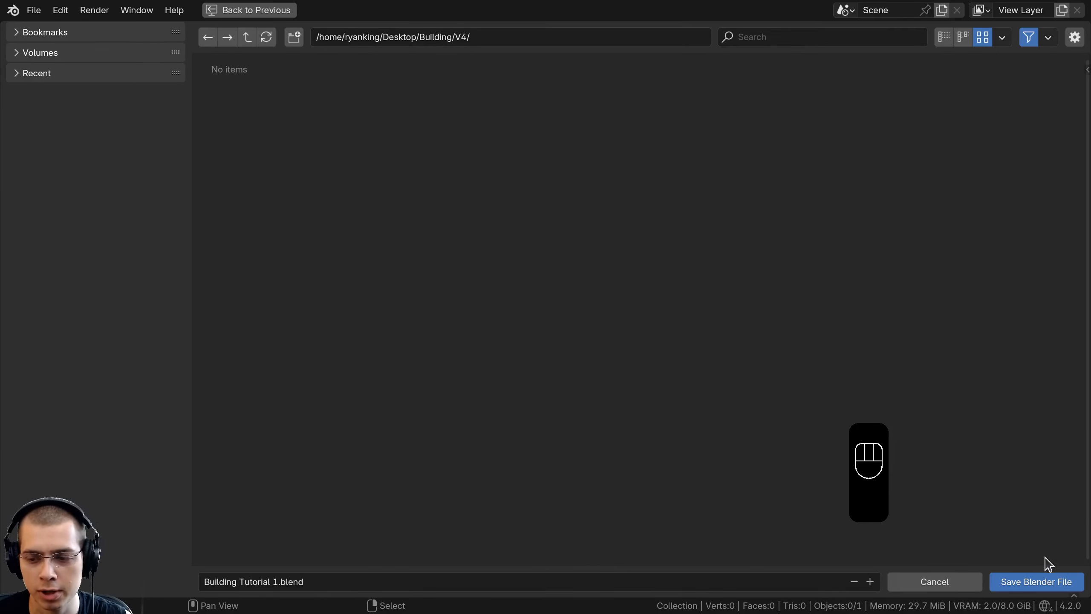
left_click(1040, 581)
middle_click_drag(447, 341, 442, 342, "shift")
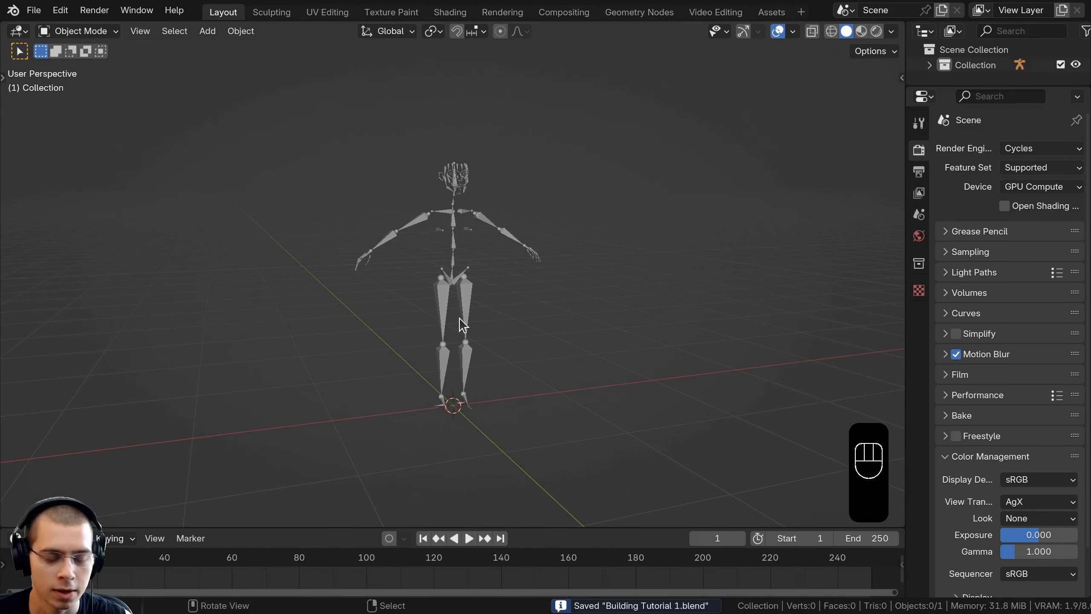
key("ctrl+s")
Move the human meta-rig into a new collection named Character
scroll(498, 285, "down", 2)
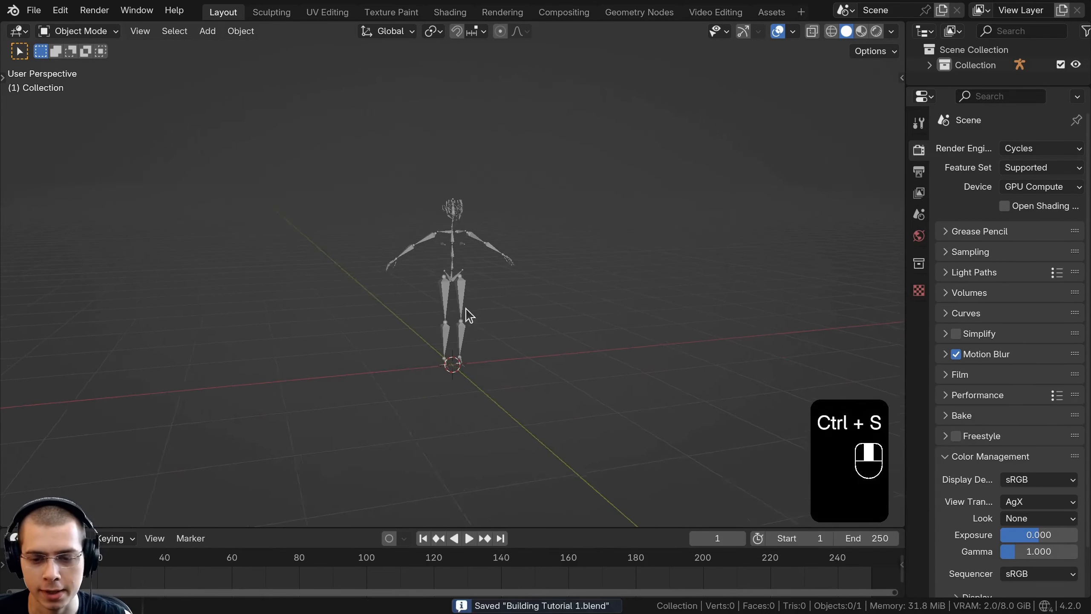
middle_click_drag(466, 307, 440, 301)
middle_click_drag(446, 295, 475, 266, "shift")
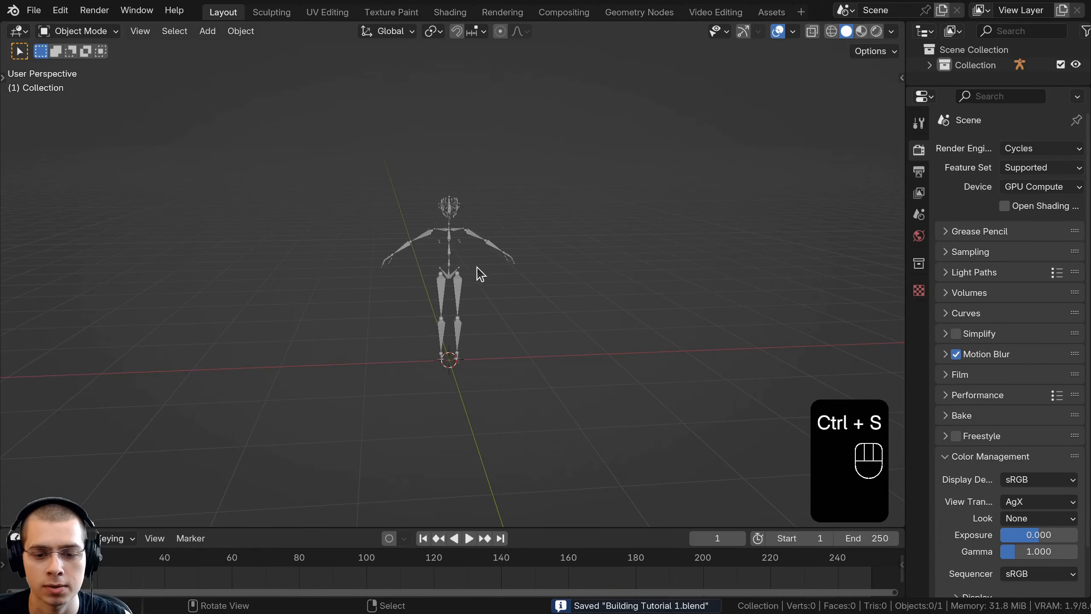
left_click(459, 288)
key("g")
right_click(486, 268)
middle_click_drag(476, 222, 454, 210, "shift")
scroll(473, 239, "up", 1)
key("m")
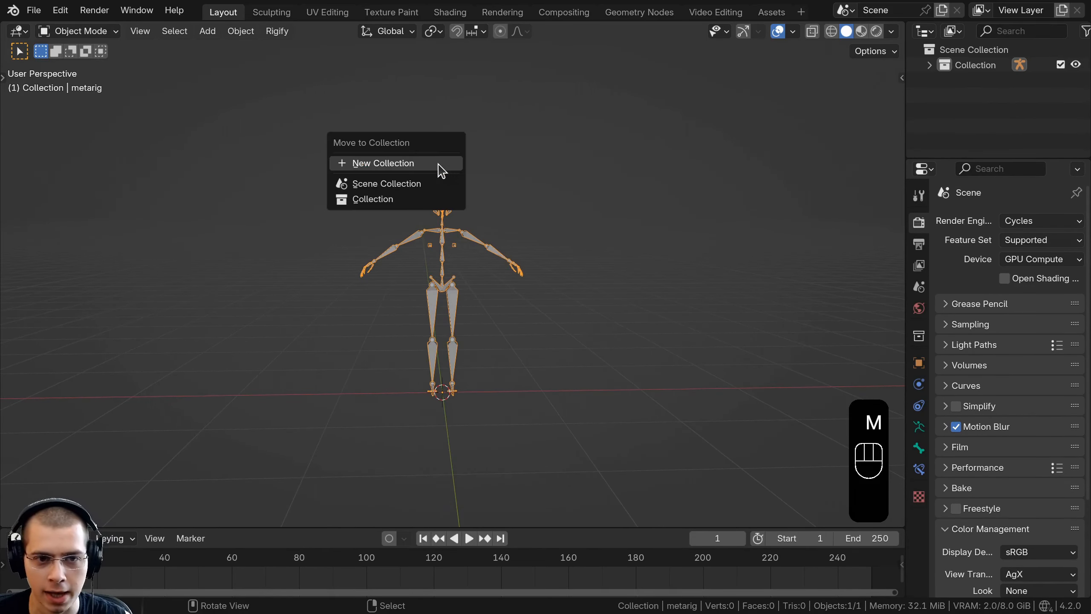
left_click(399, 166)
key("BackSpace")
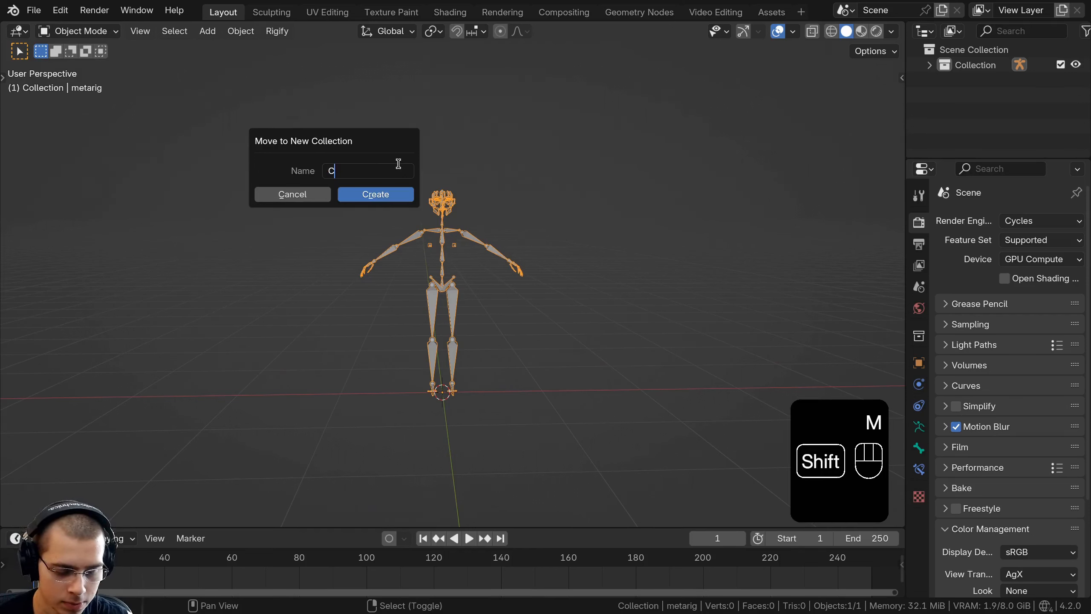
type("Character")
left_click(387, 202)
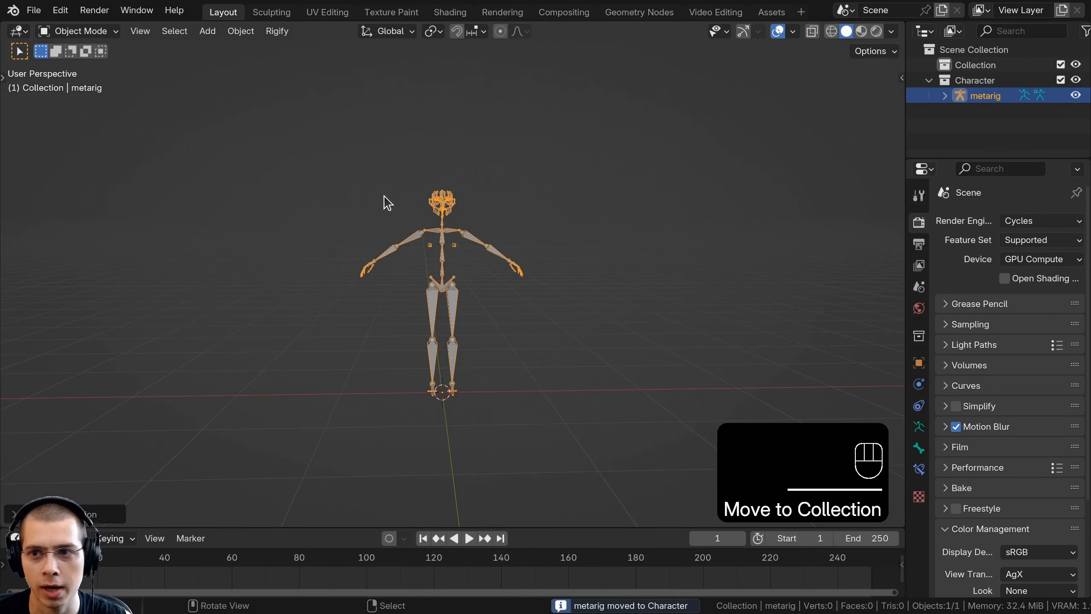
Rename the default collection in the outliner to Buildings
left_click(970, 68)
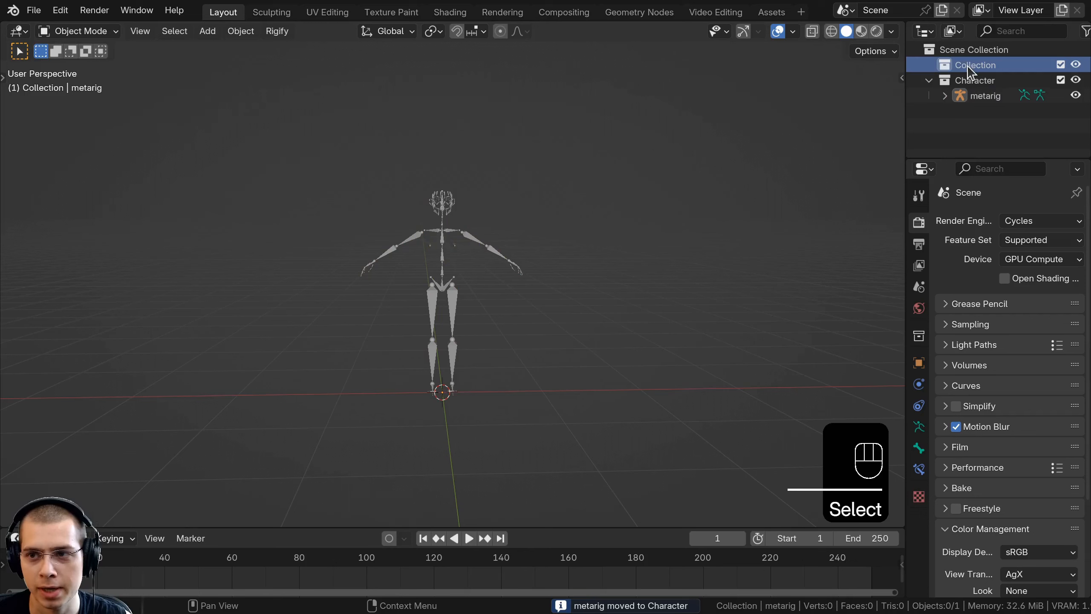
double_click(970, 65)
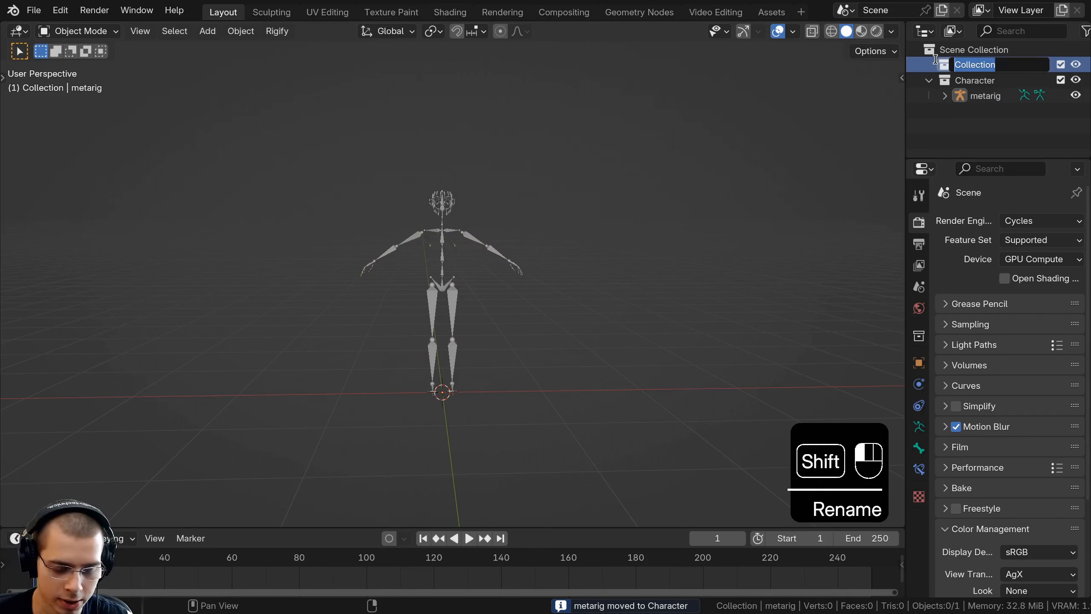
type("Buildings")
left_click(1006, 69)
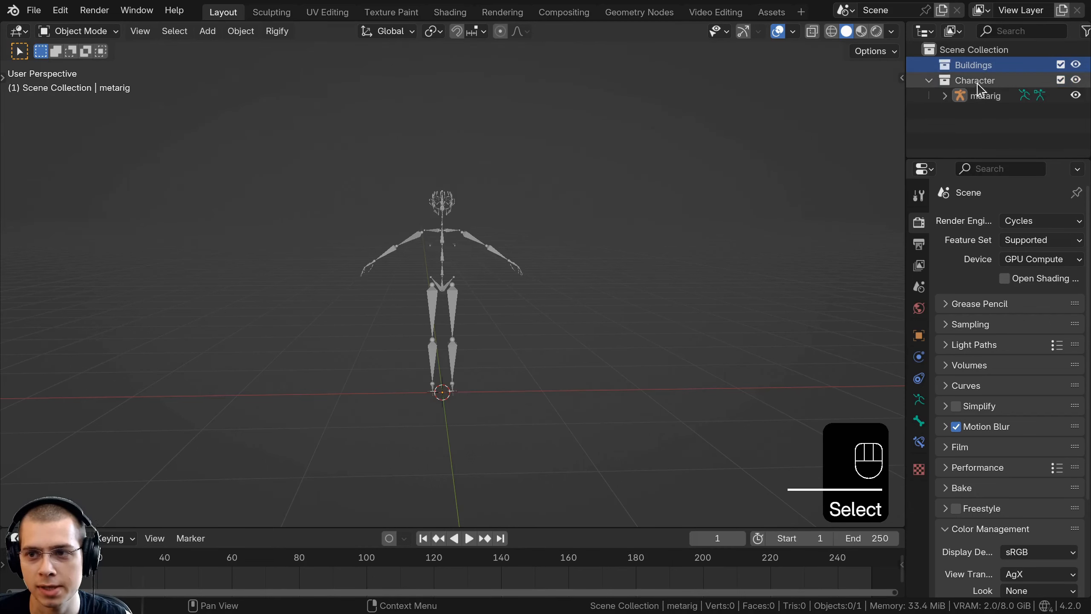
Exclude the Character collection from the view layer and include it again, and rename it Characters
left_click(1039, 84)
left_click(1060, 80)
left_click(1060, 80)
left_click(1060, 79)
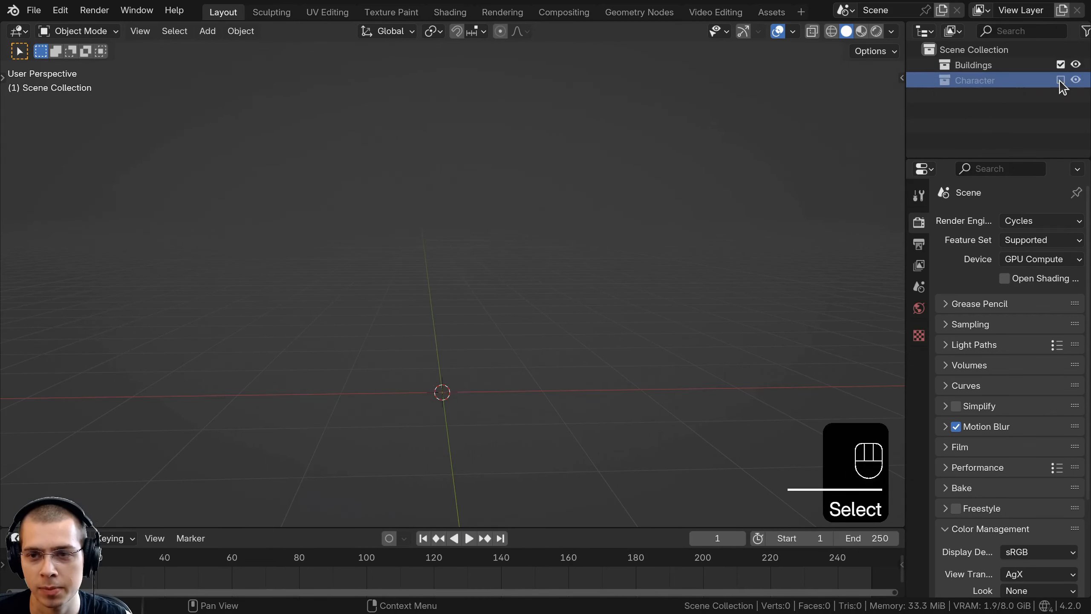
left_click(1060, 80)
Reset the 3D cursor to the world origin and add a cube there
key("shift+c")
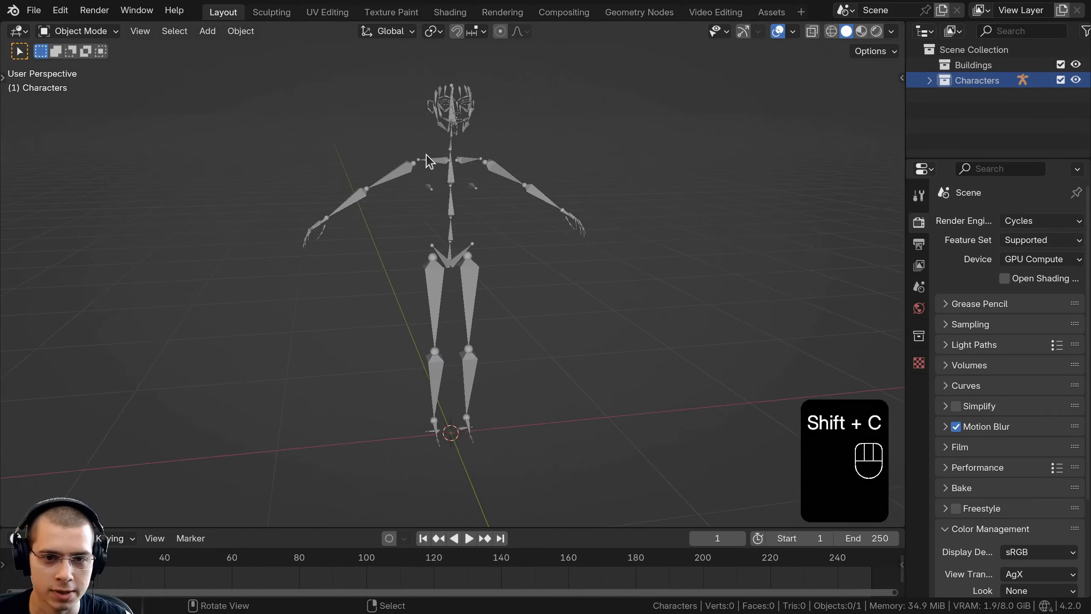
key("shift+a")
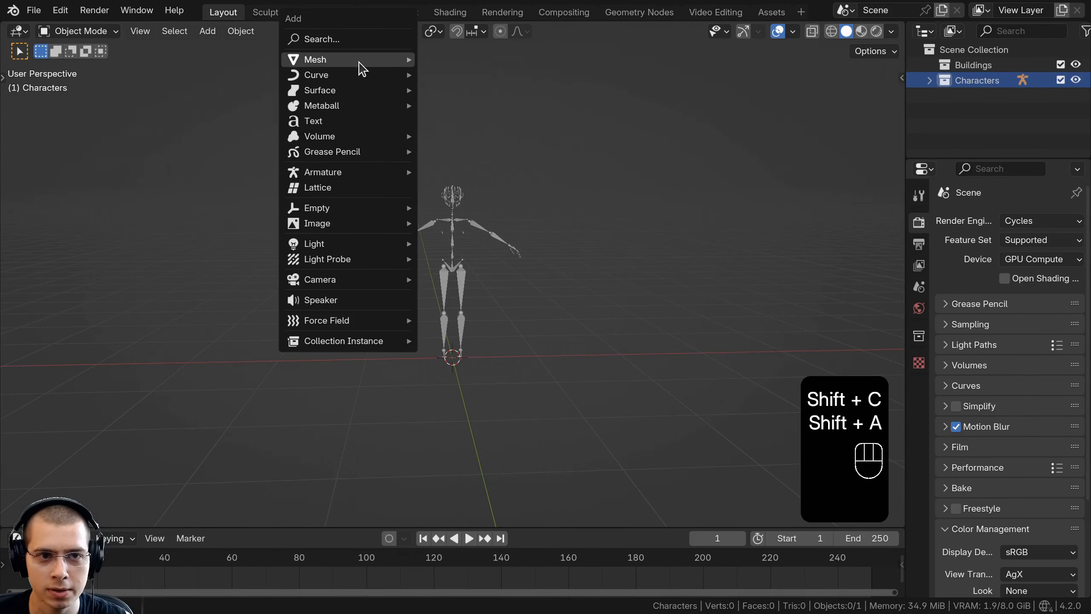
mouse_move(361, 64)
left_click(472, 74)
scroll(484, 377, "down", 3)
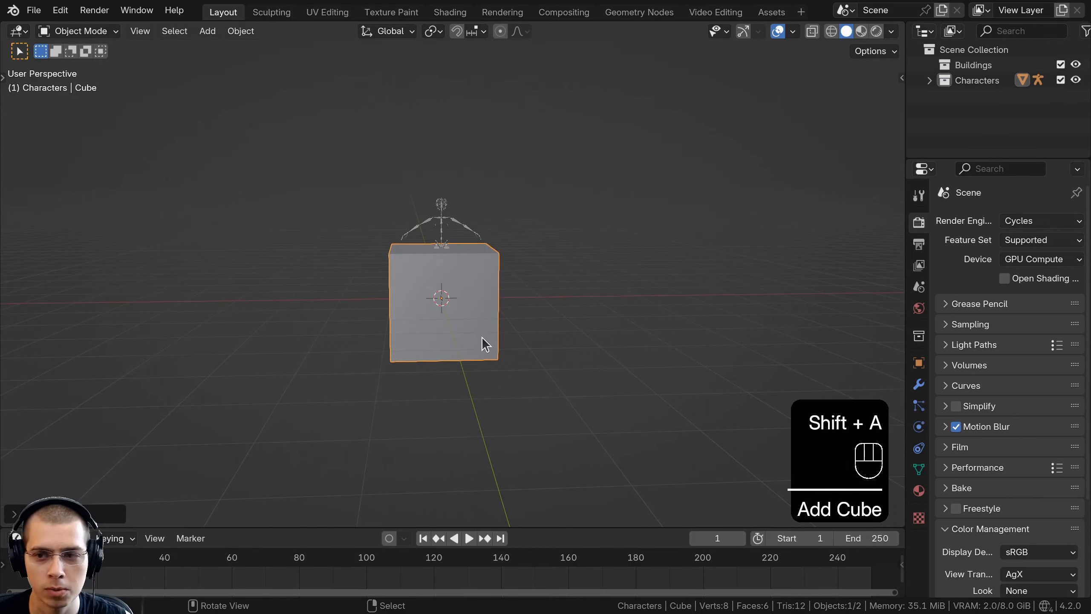
In front view, raise the cube about 1 m along Z so that its base rests on the ground line
key("KP_1")
key("g")
key("z")
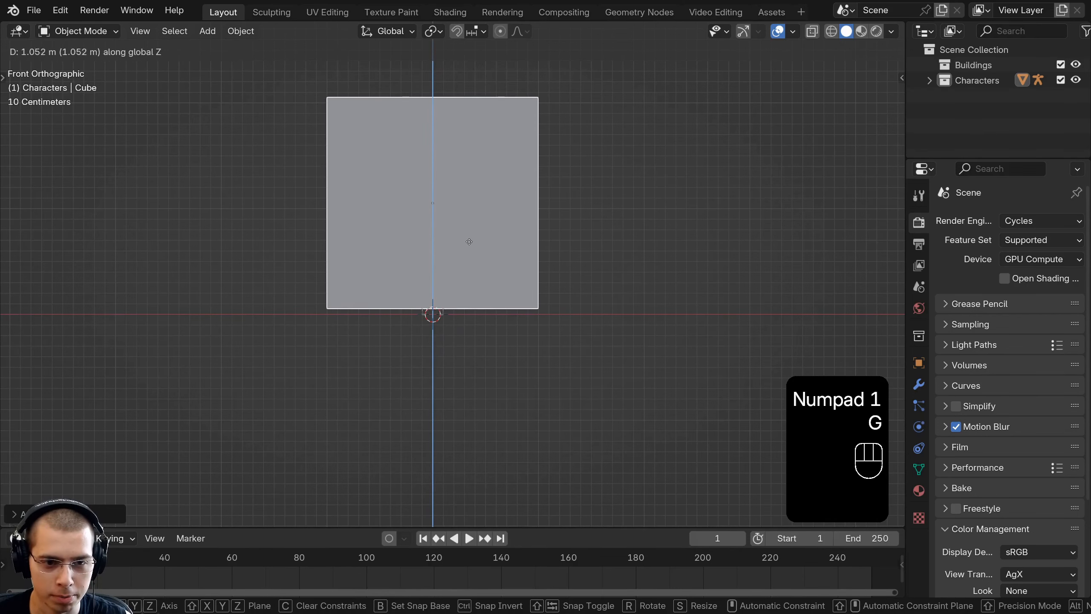
left_click(468, 256)
scroll(468, 317, "down", 4)
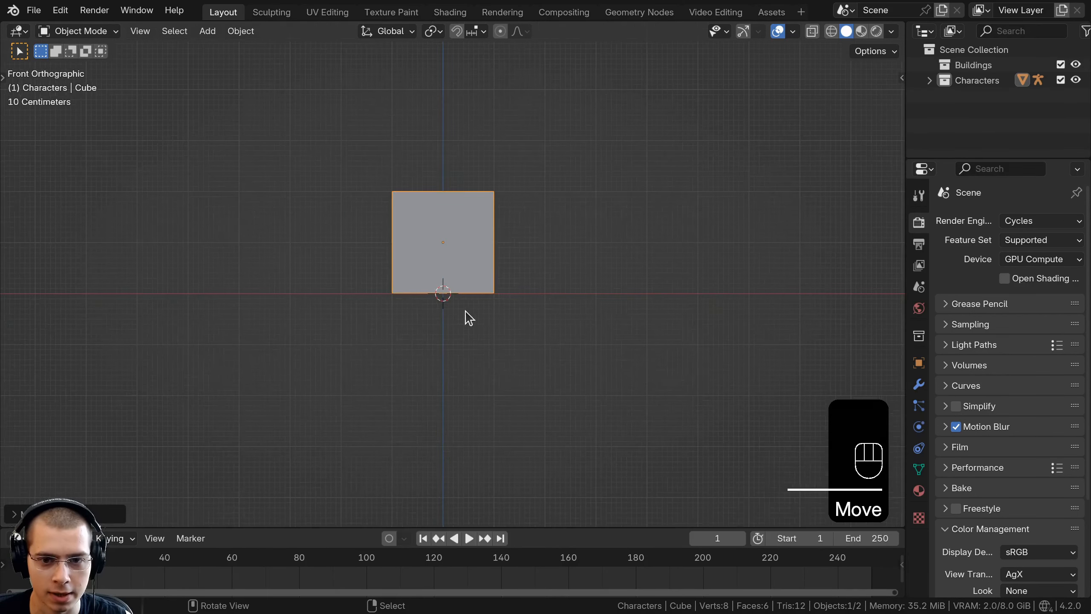
In edit mode with wireframe shading, raise the cube's top vertices along Z until it is about one and a half times the rig's height
middle_click_drag(532, 227, 541, 285, "shift")
key("Tab")
scroll(541, 285, "up", 2)
key("z")
left_click(606, 273)
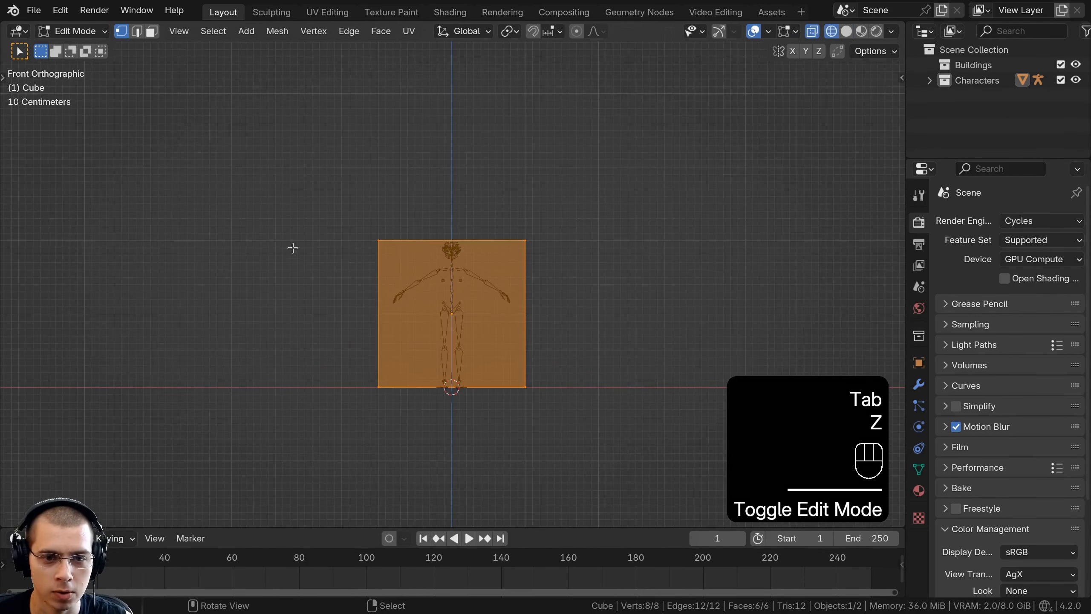
key("a")
key("a")
left_click_drag(299, 157, 528, 373)
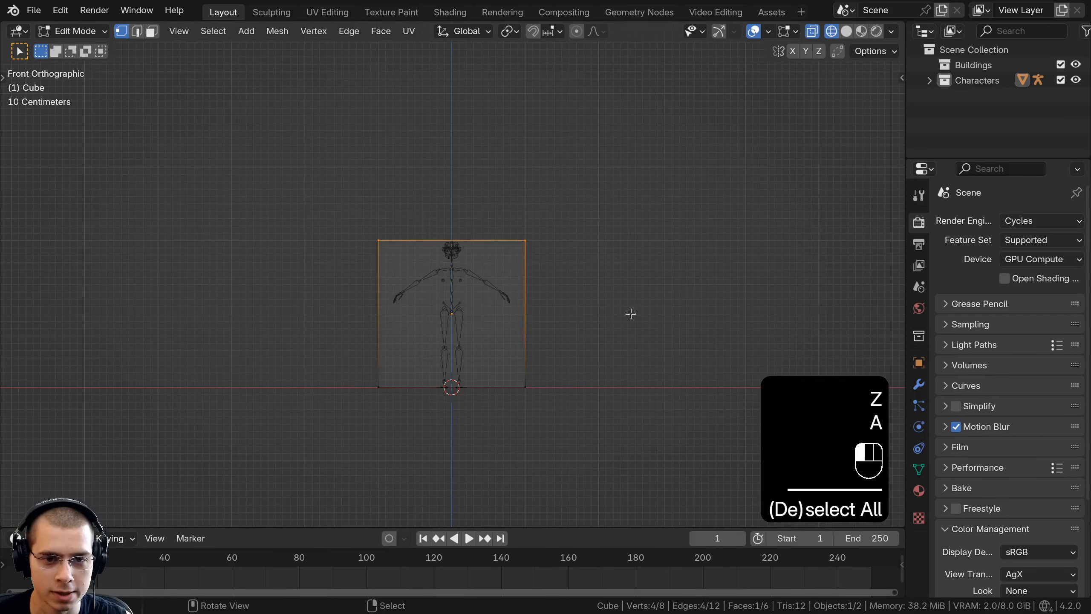
key("g")
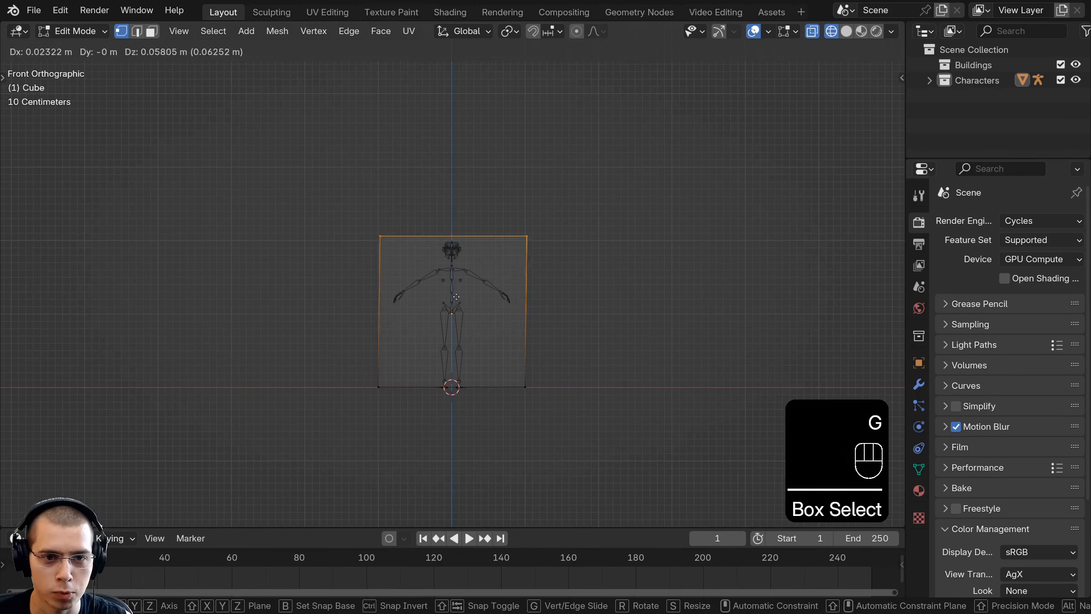
key("z")
left_click(466, 233)
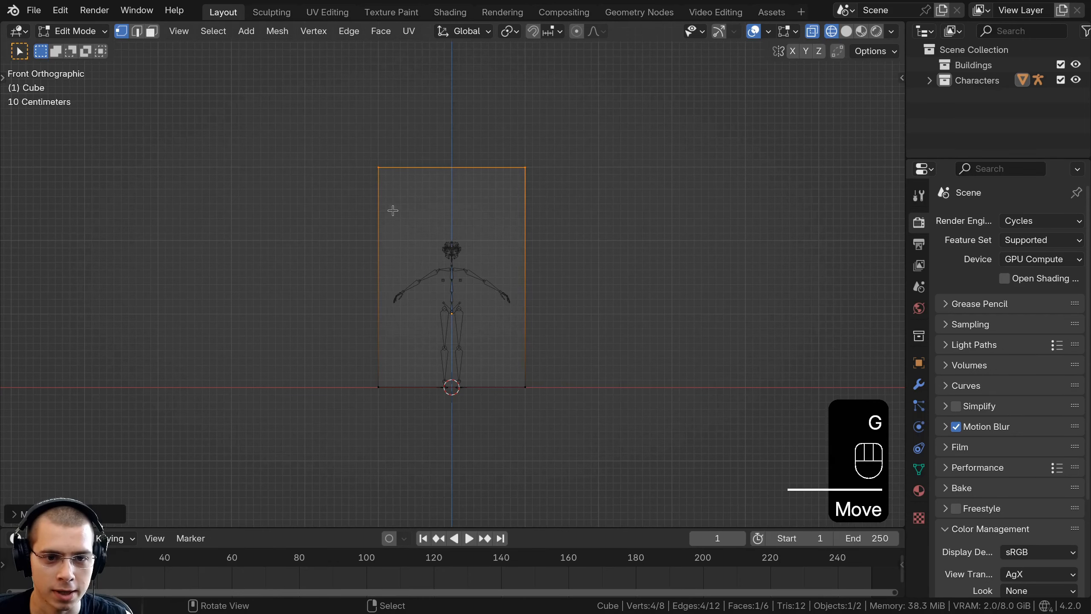
scroll(369, 352, "down", 1)
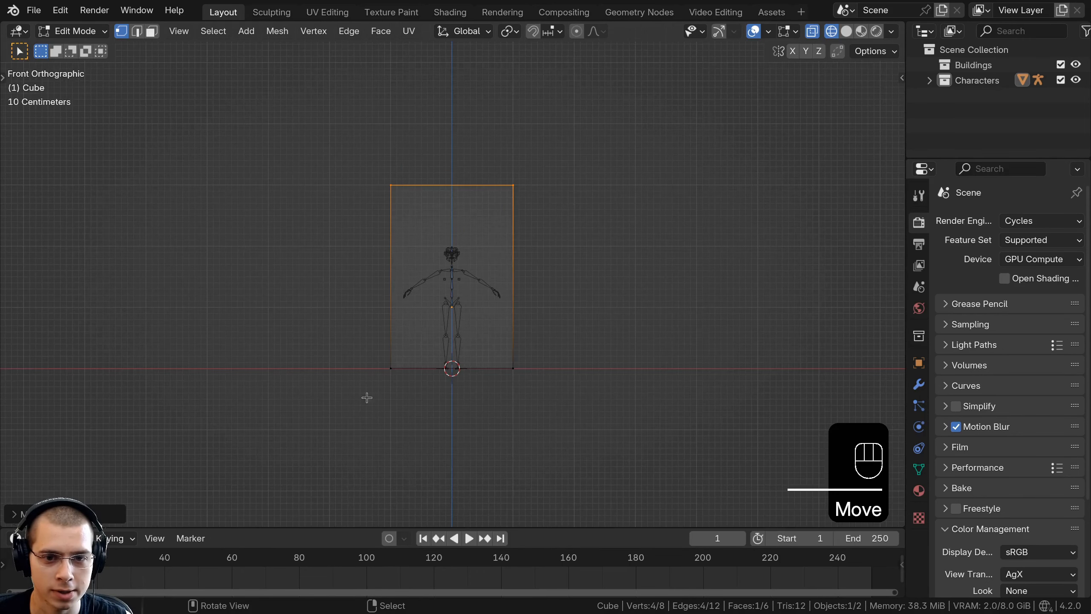
middle_click_drag(366, 395, 414, 376, "shift")
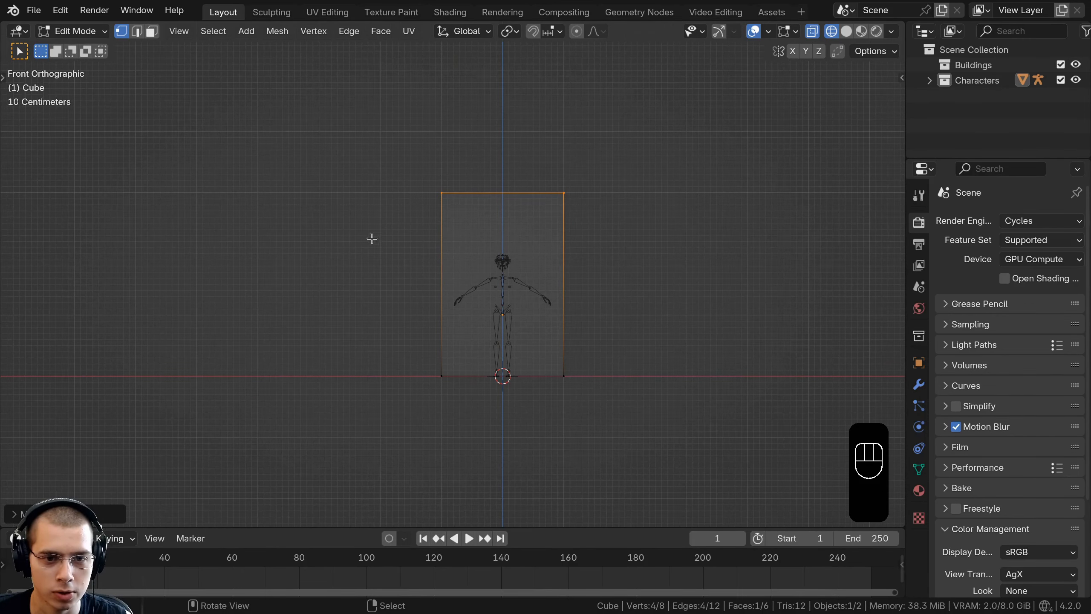
Move the cube's entire mesh along negative X to one side of its origin and return to solid shading
key("a")
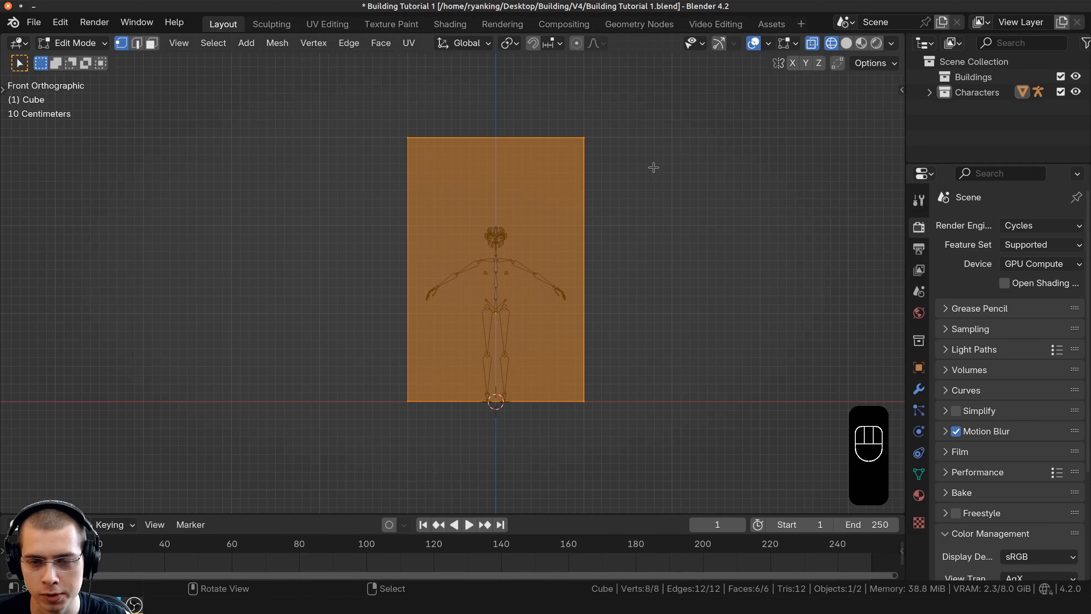
key("g")
key("x")
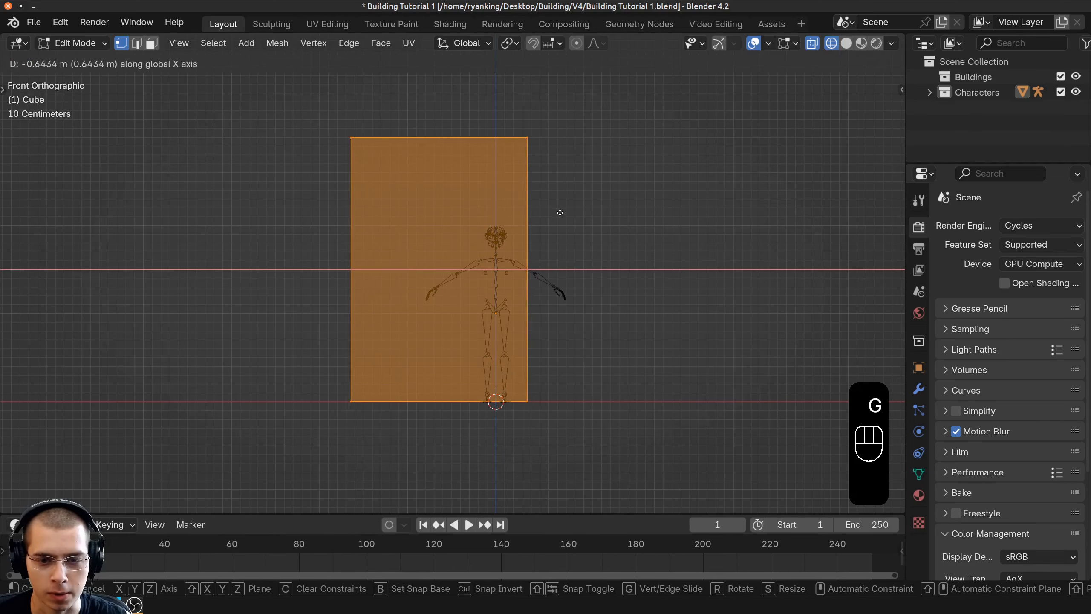
left_click(513, 210)
key("z")
middle_click_drag(653, 221, 600, 229)
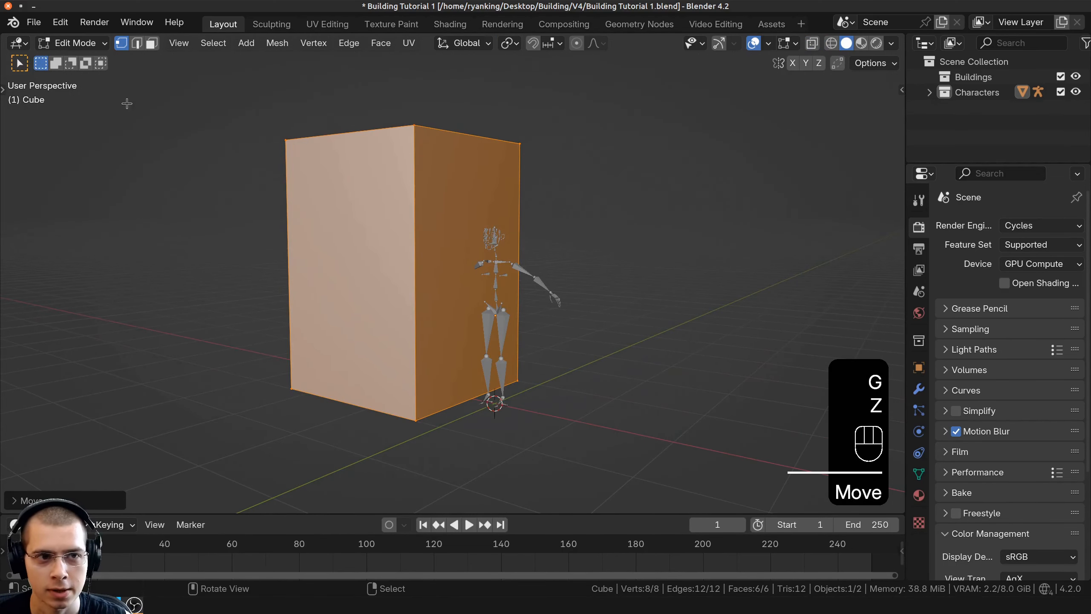
In face select mode, delete the side face of the box that faces the rig
left_click(151, 43)
left_click(426, 251)
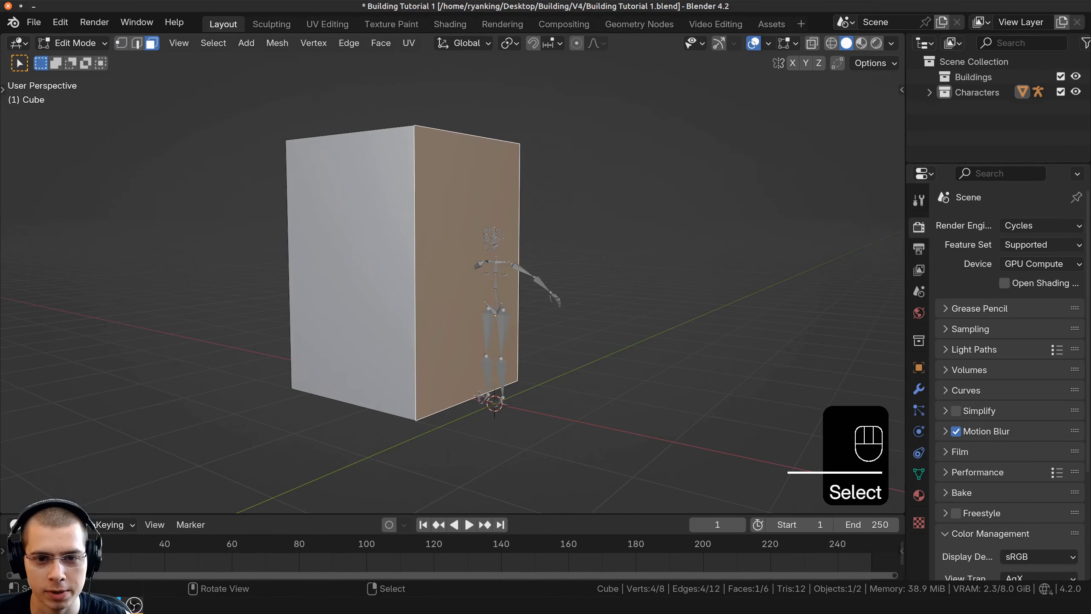
key("x")
left_click(401, 268)
middle_click_drag(402, 268, 501, 254)
Add a Mirror modifier to the box and mirror it on the X axis
left_click(919, 389)
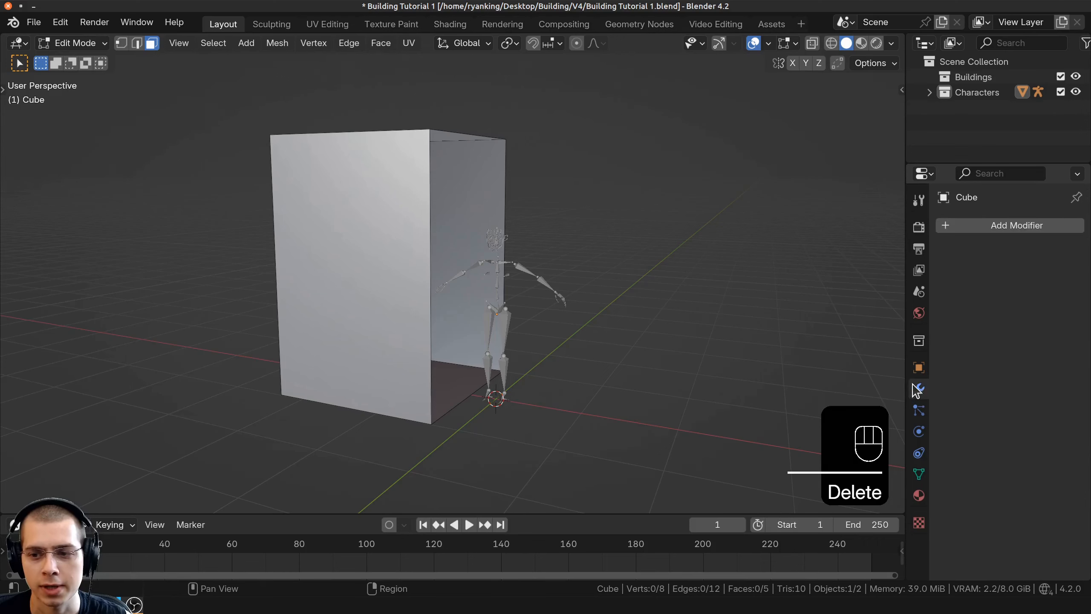
left_click_drag(905, 241, 885, 241)
left_click(977, 227)
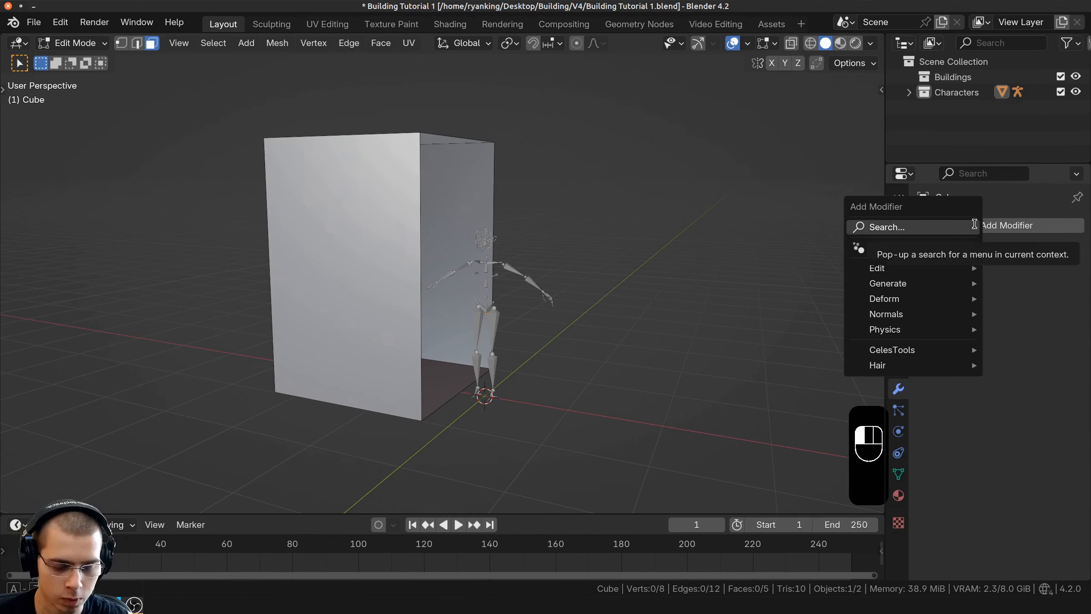
type("mir")
left_click(803, 262)
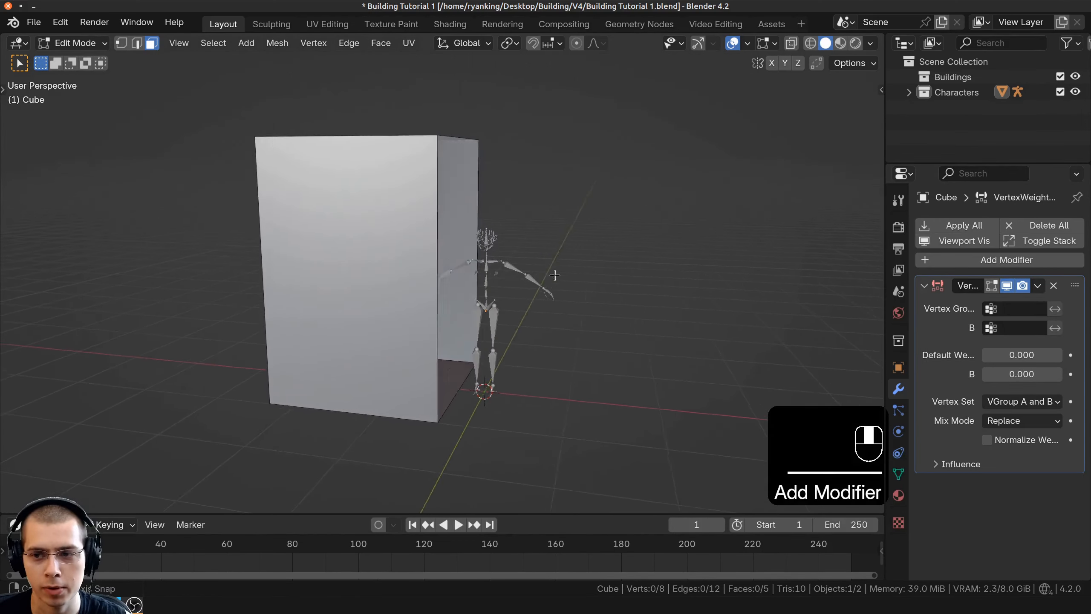
left_click(992, 260)
left_click(994, 308)
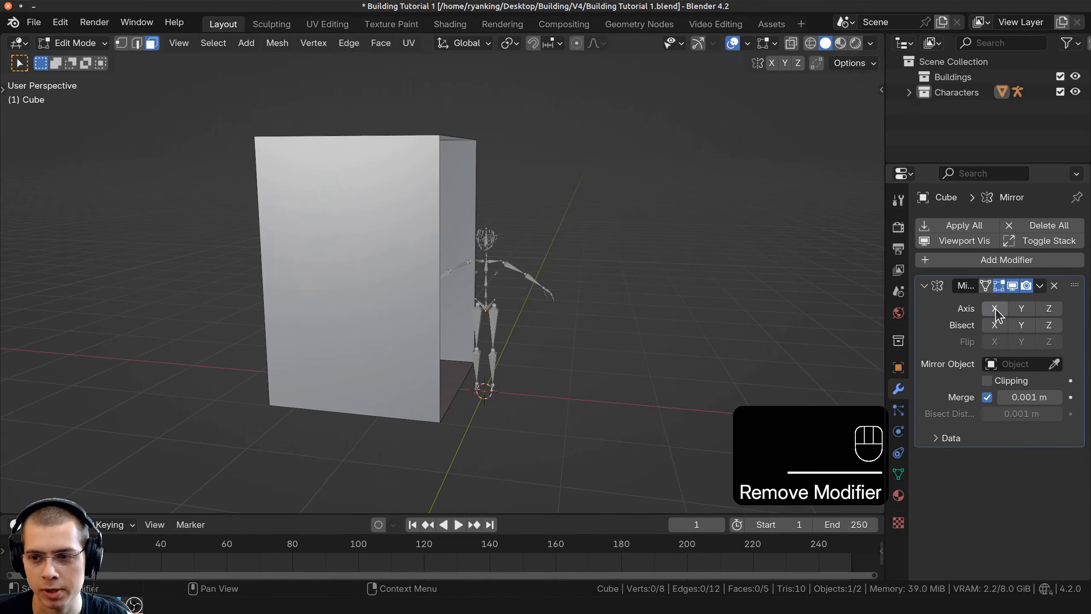
left_click(995, 309)
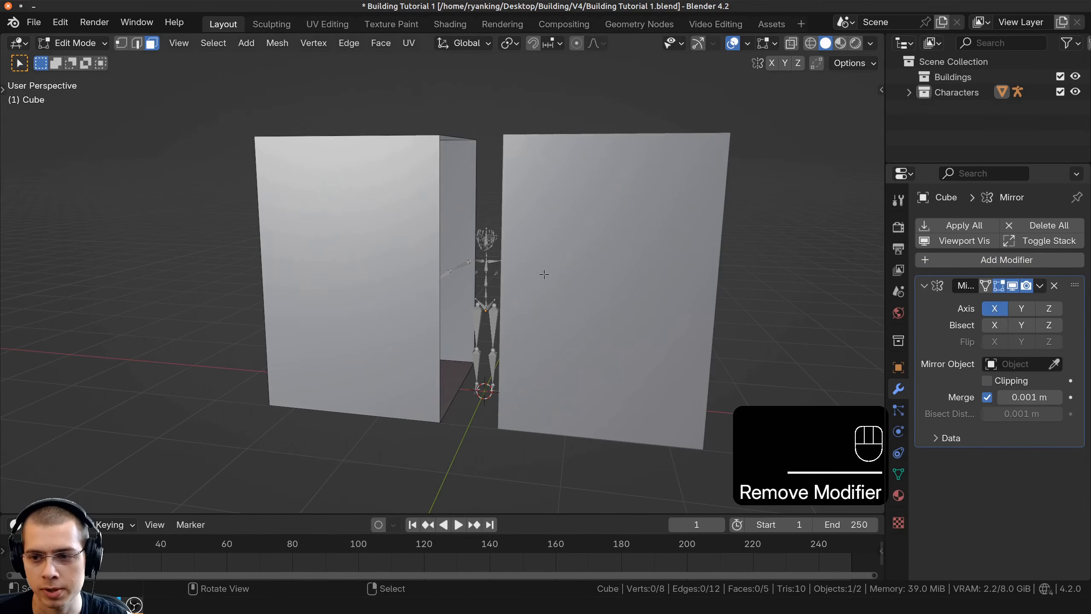
Enable clipping on the Mirror modifier and move the whole mesh along X until the two halves meet at the centre
mouse_move(543, 272)
middle_mouse_down()
mouse_move(595, 301)
mouse_move(537, 257)
middle_mouse_up()
key("a")
key("g")
key("x")
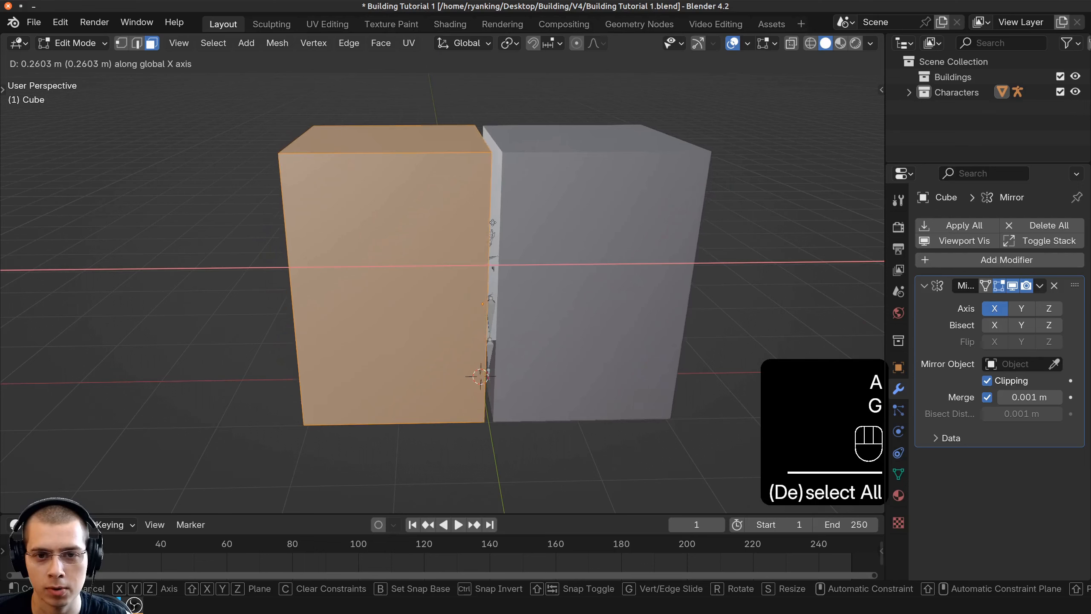
left_click(500, 222)
key("g")
key("x")
left_click(498, 220)
In front view, slide the mesh back and forth along X against the clipped centre plane to adjust the mirrored box's width
key("KP_1")
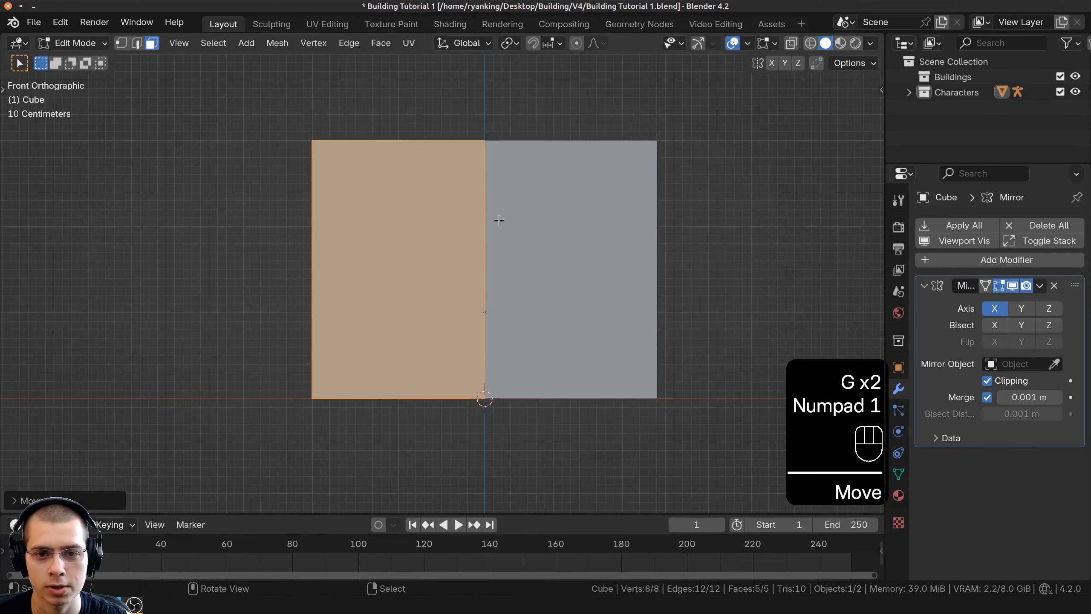
key("g")
key("x")
right_click(546, 235)
middle_click_drag(546, 235, 552, 126, "shift")
scroll(470, 299, "down", 3)
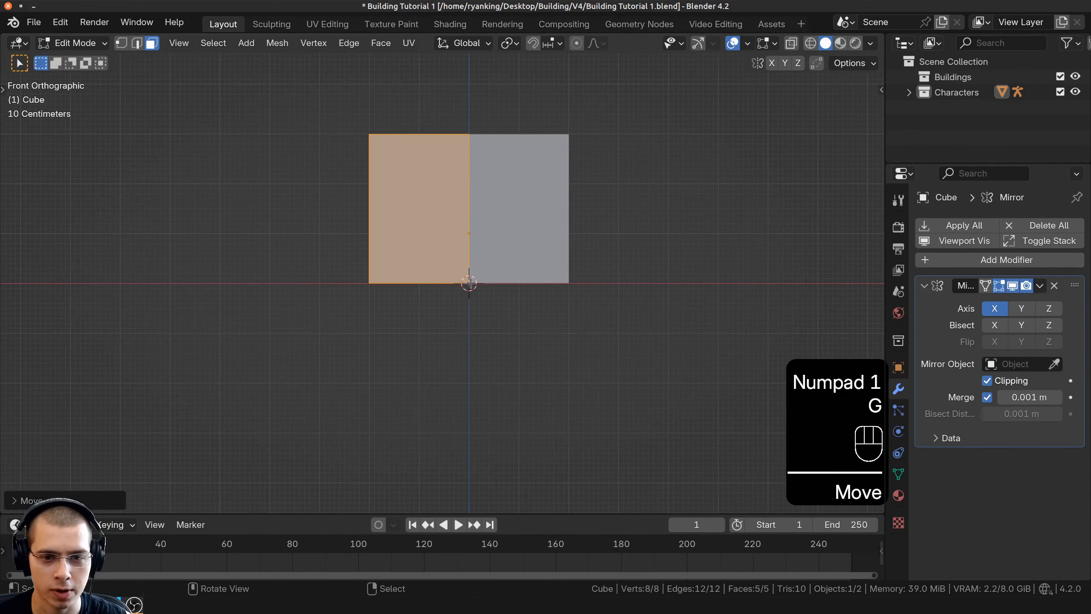
key("g")
key("x")
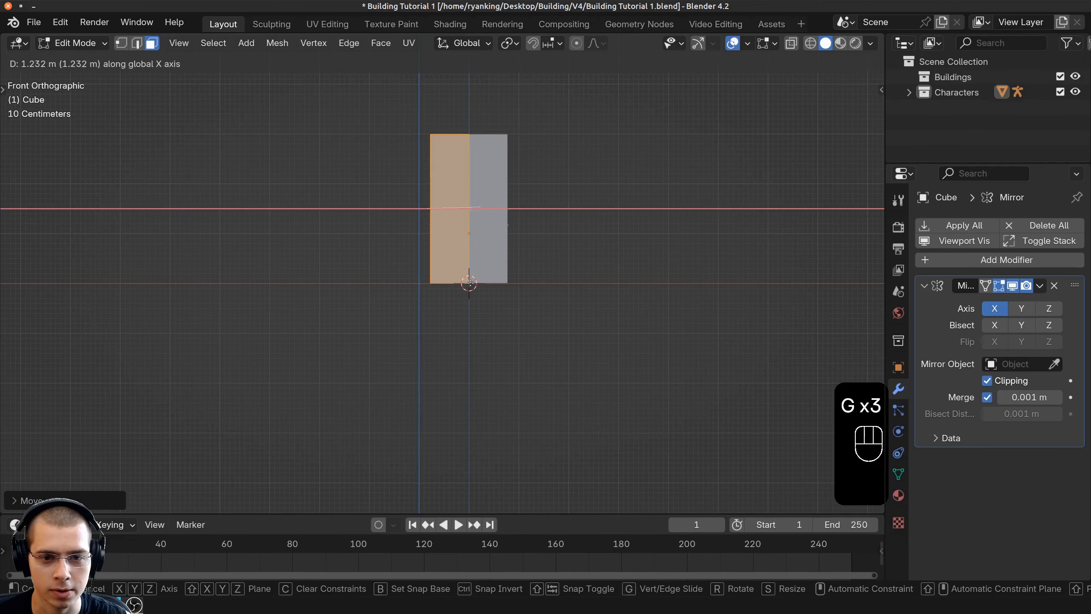
left_click(432, 244)
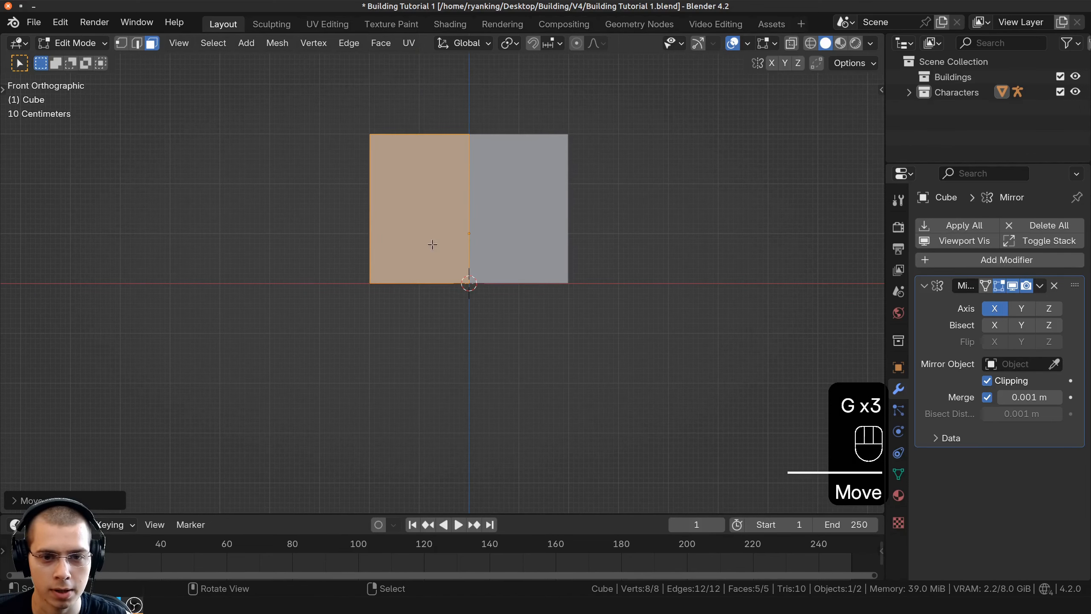
key("g")
key("x")
left_click(431, 273, "shift")
In top view, move the whole mesh along Y until its front edge sits on the X axis line
middle_click_drag(397, 215, 433, 260)
middle_click_drag(435, 265, 419, 287, "shift")
scroll(480, 132, "down", 5)
key("KP_7")
scroll(448, 277, "up", 7)
scroll(421, 291, "up", 2)
scroll(423, 301, "down", 1)
key("g")
key("y")
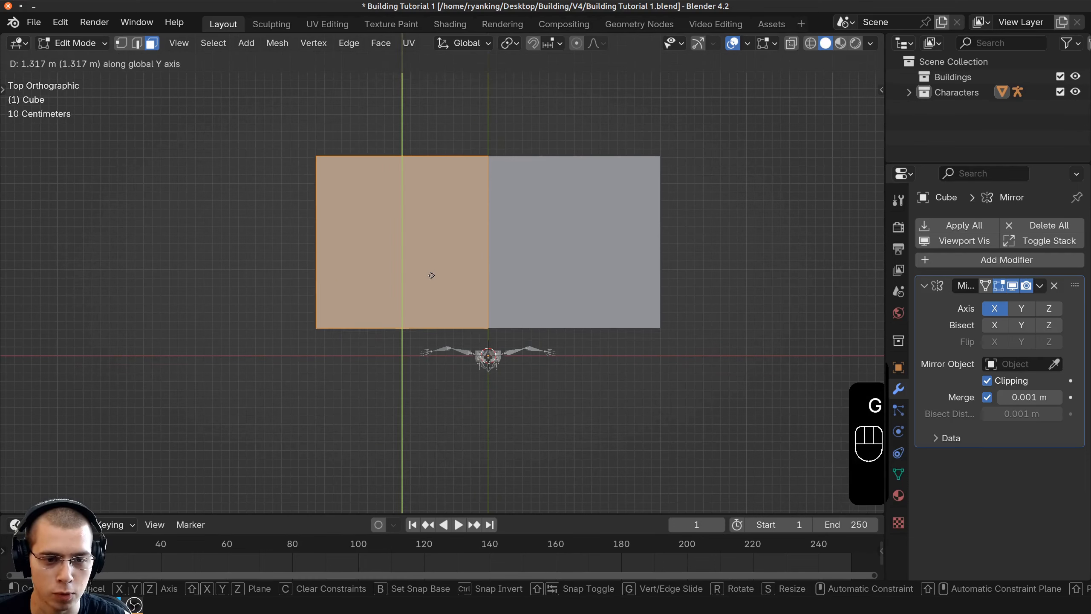
key("shift")
left_click(421, 342)
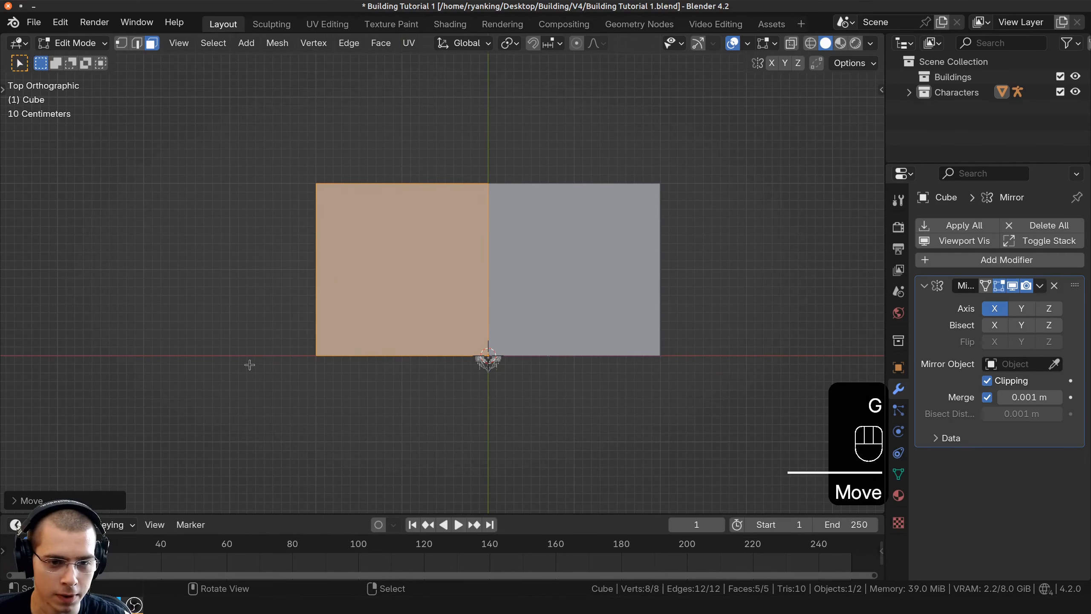
In wireframe vertex mode, box-select the back vertices of the box and move them away along Y to deepen the building
scroll(344, 279, "down", 6)
middle_click_drag(377, 322, 391, 396, "shift")
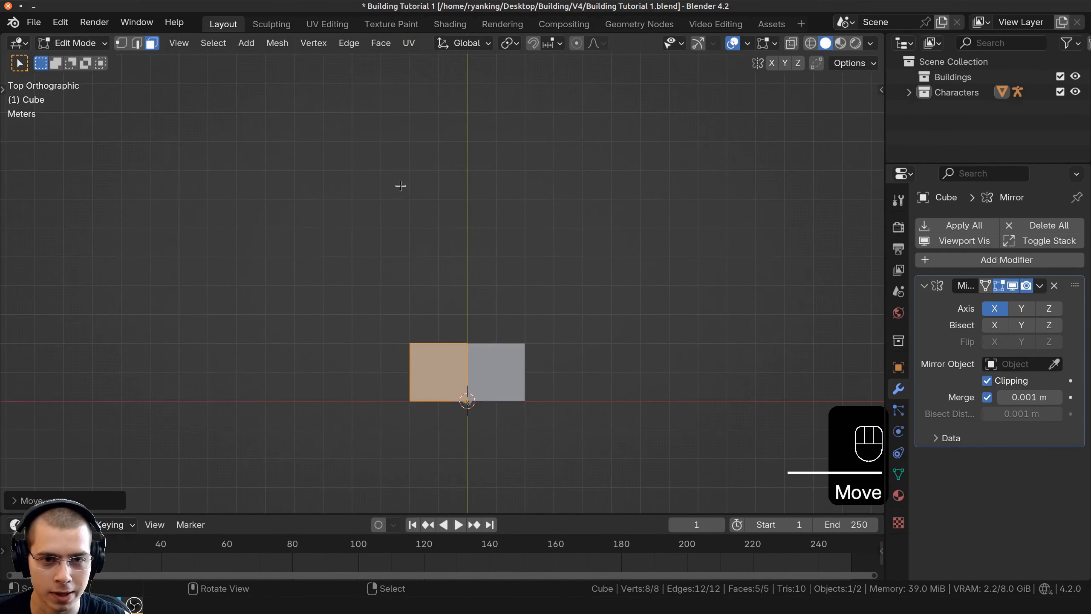
middle_click_drag(444, 367, 447, 346, "shift")
scroll(449, 346, "up", 2)
left_click(121, 43)
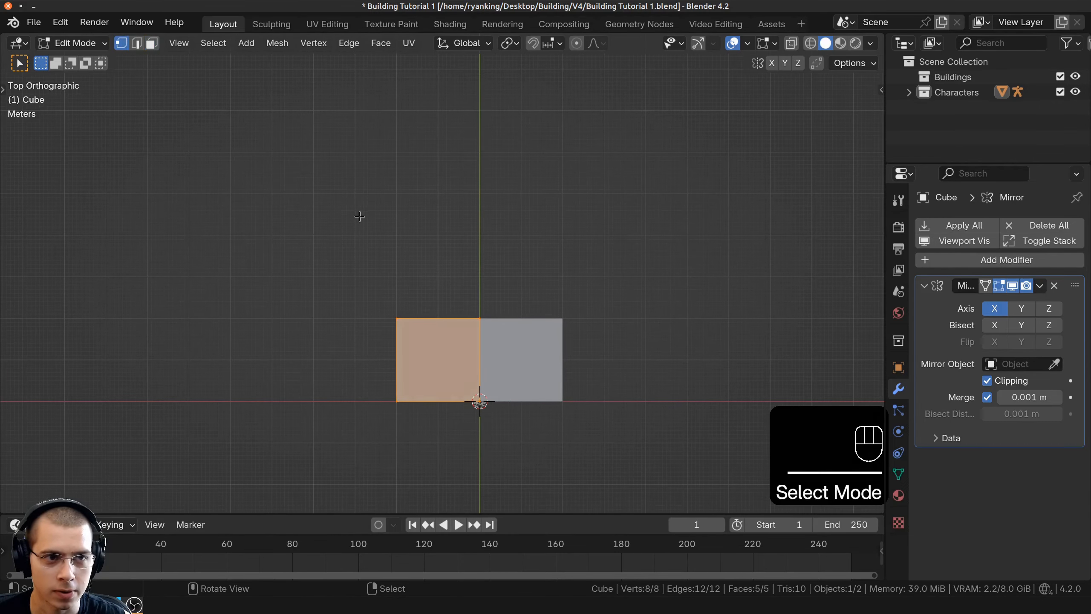
scroll(584, 239, "up", 2)
key("z")
key("a")
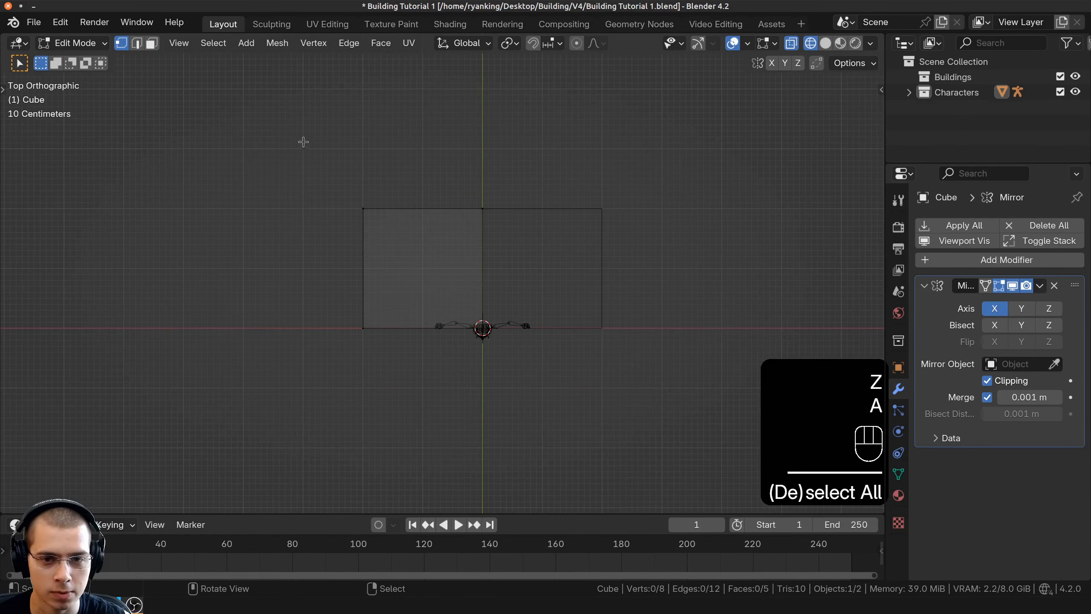
left_click_drag(303, 142, 494, 338)
scroll(379, 210, "down", 3)
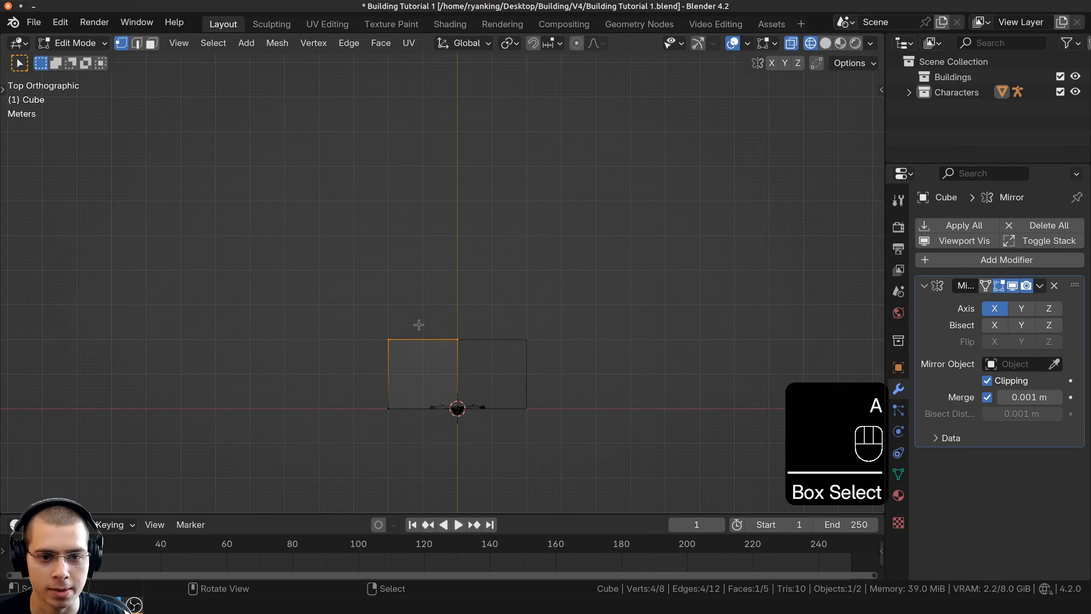
key("g")
middle_click(423, 394)
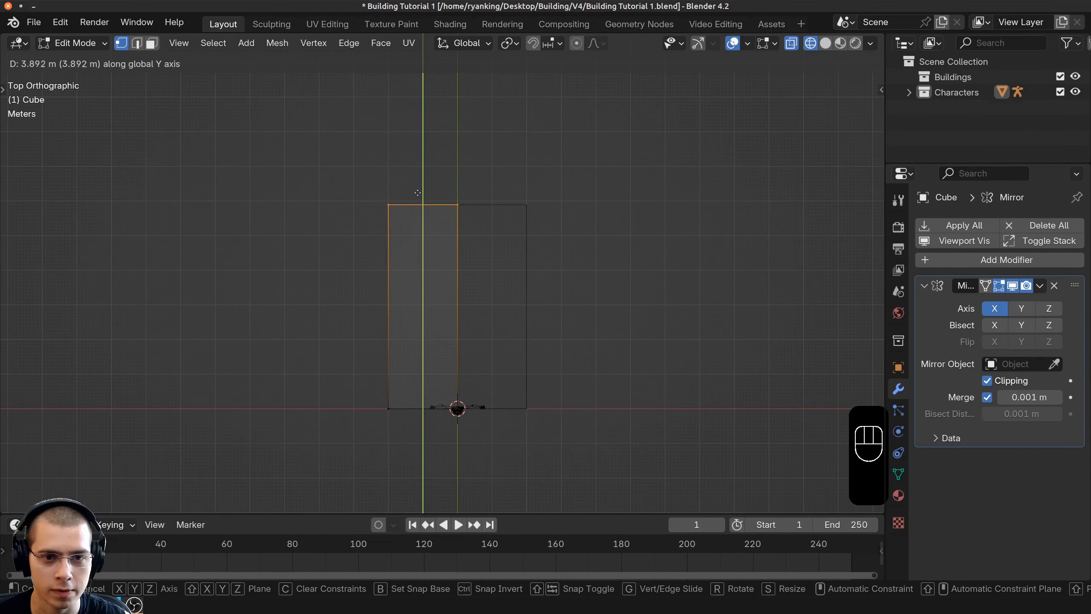
left_click(414, 152)
Move the same back vertices farther along Y to lengthen the building again
left_click_drag(406, 279, 404, 288, "shift")
middle_click_drag(404, 288, 386, 468, "shift")
scroll(384, 447, "up", 3)
key("g")
middle_click(383, 322)
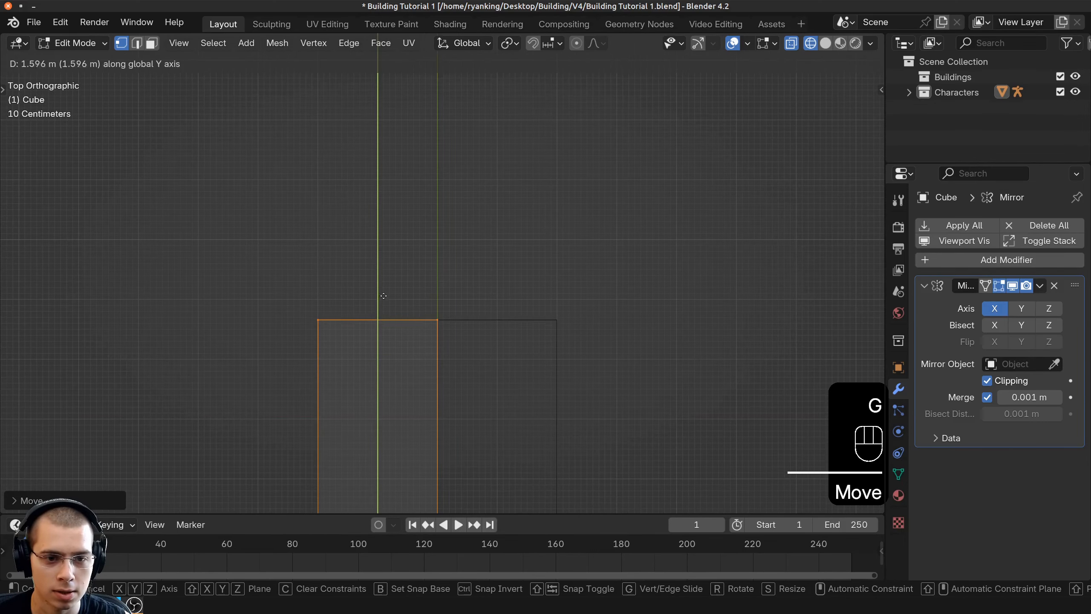
left_click(389, 157)
Return to solid shading, select the front face of the box in face mode, and frame the view on it
scroll(396, 165, "down", 6)
key("z")
mouse_move(522, 320)
middle_mouse_down()
mouse_move(523, 278)
mouse_move(563, 183)
mouse_move(529, 203)
mouse_move(544, 224)
middle_mouse_up()
scroll(529, 202, "up", 3)
key("a")
middle_click_drag(544, 223, 541, 253, "shift")
middle_click_drag(540, 254, 489, 260, "shift")
left_click(477, 268)
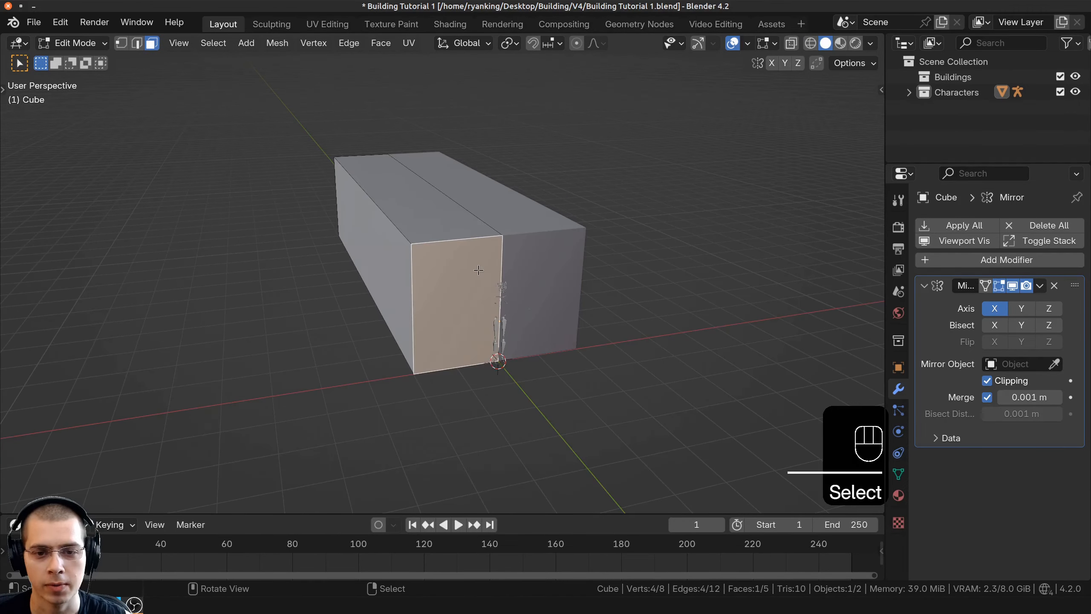
key("KP_Decimal")
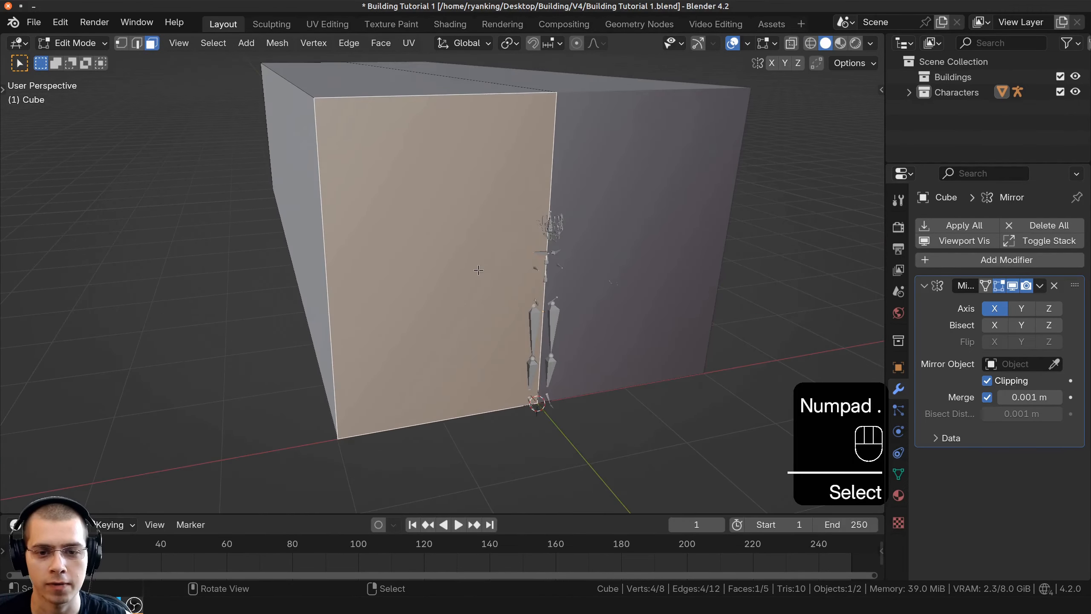
Add a horizontal loop cut near the top of the front (edge slide about -0.71) and a vertical one near its outer edge (about 0.62)
key("Tab")
middle_click_drag(634, 310, 544, 353)
key("Tab")
key("Tab")
key("ctrl+r")
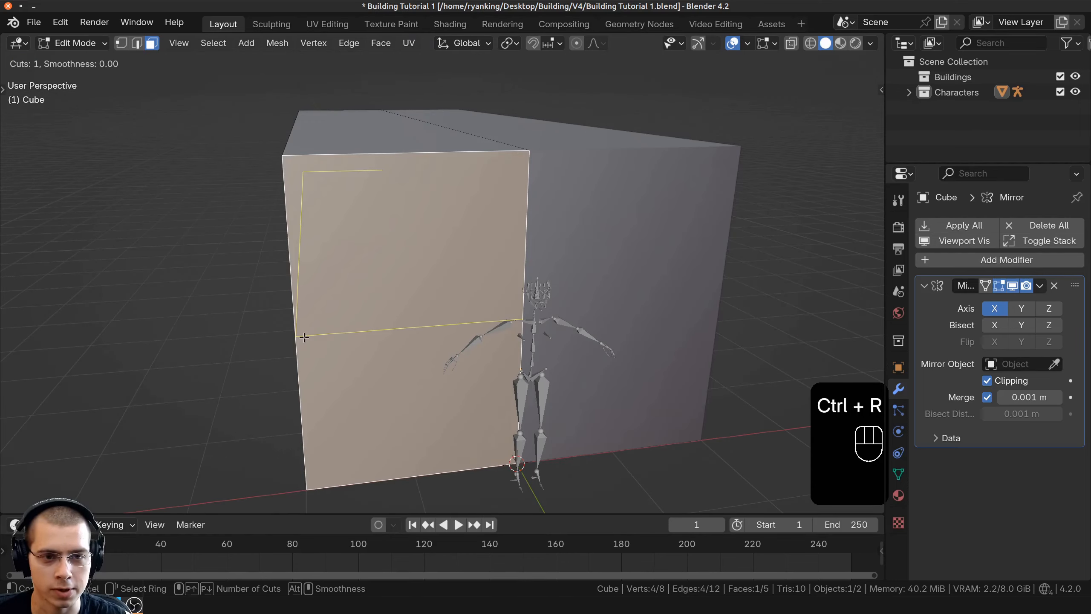
left_click(302, 341)
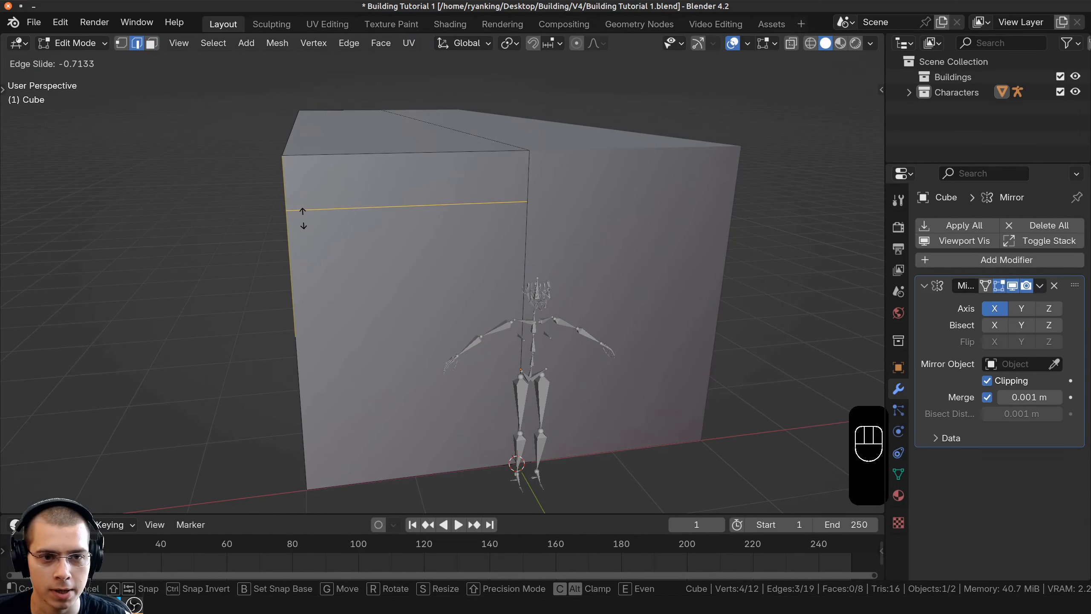
left_click(303, 218)
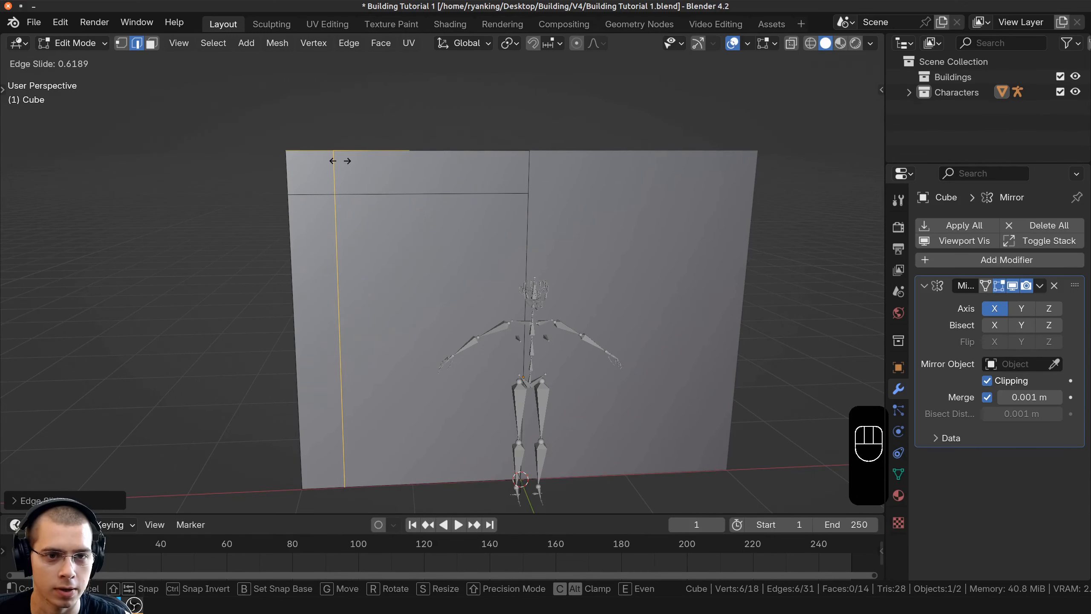
In face mode, select the large front panel inside the border strips and extrude it about 0.15 m outward
right_click(309, 136)
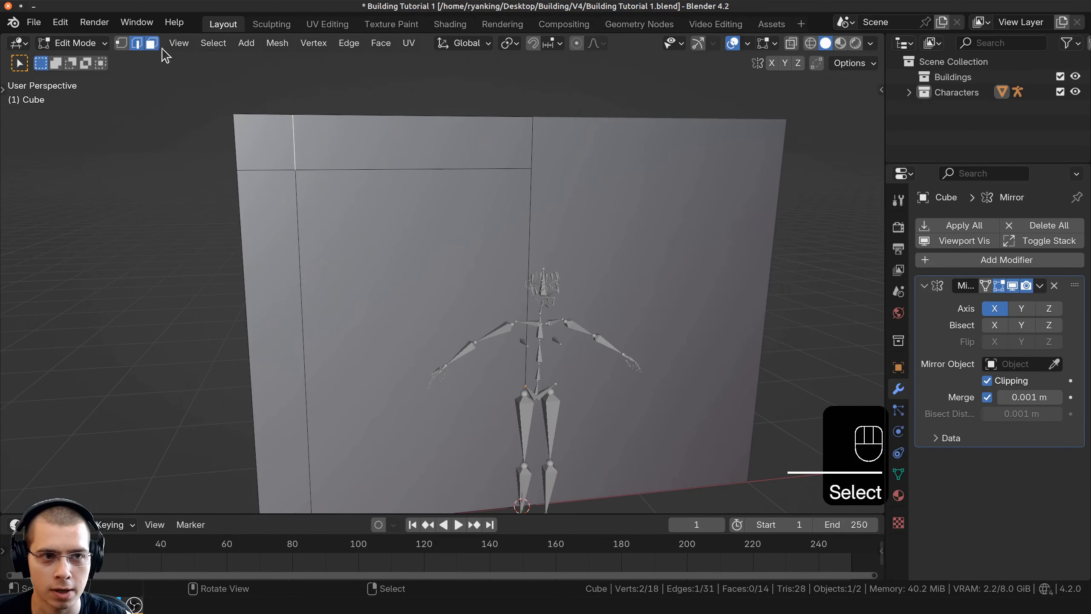
left_click(153, 44)
right_click(302, 132, "shift")
right_click(275, 149, "shift")
right_click(262, 210, "shift")
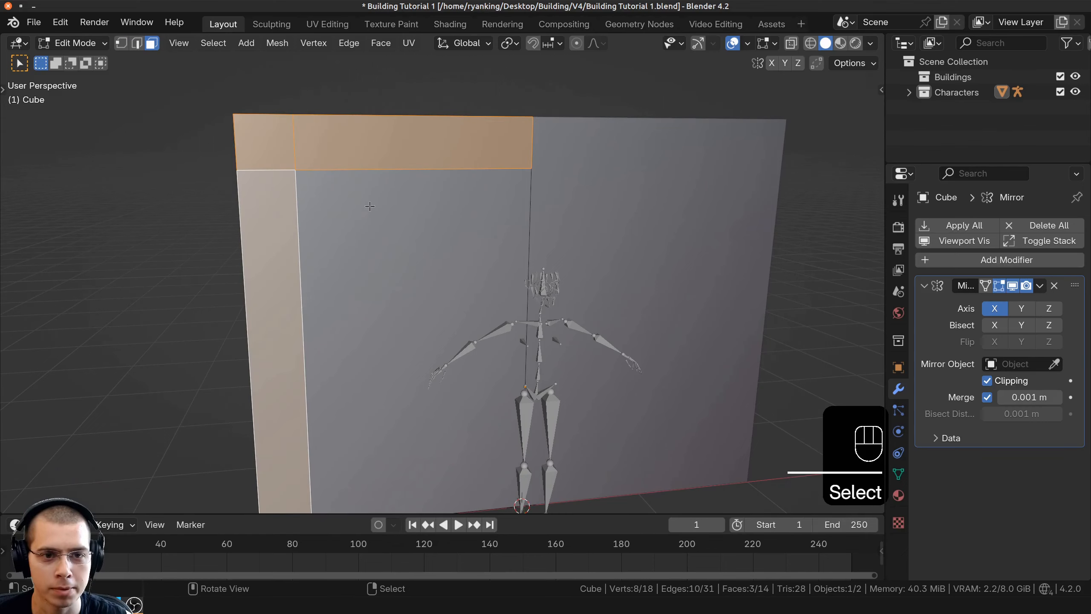
right_click(447, 215)
middle_click_drag(411, 314, 504, 337)
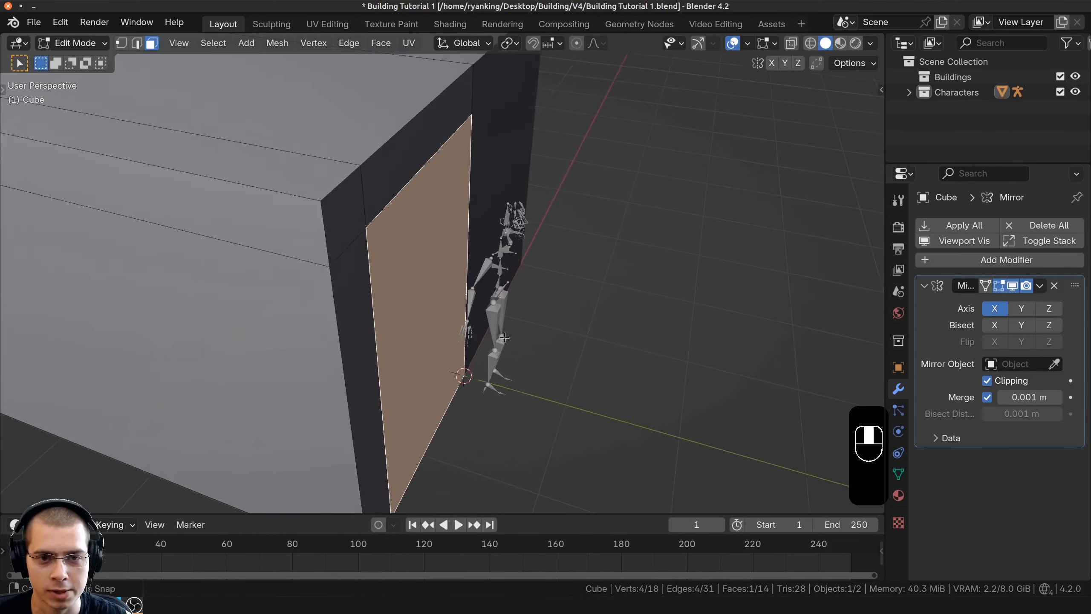
key("e")
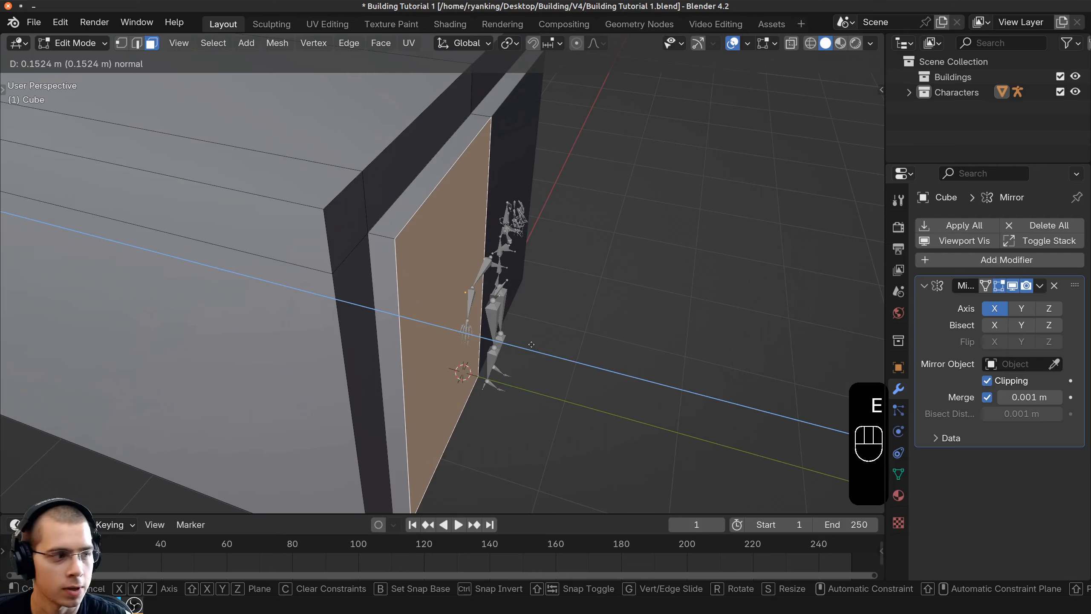
left_click(532, 344)
scroll(507, 343, "down", 2)
middle_click_drag(507, 343, 439, 315)
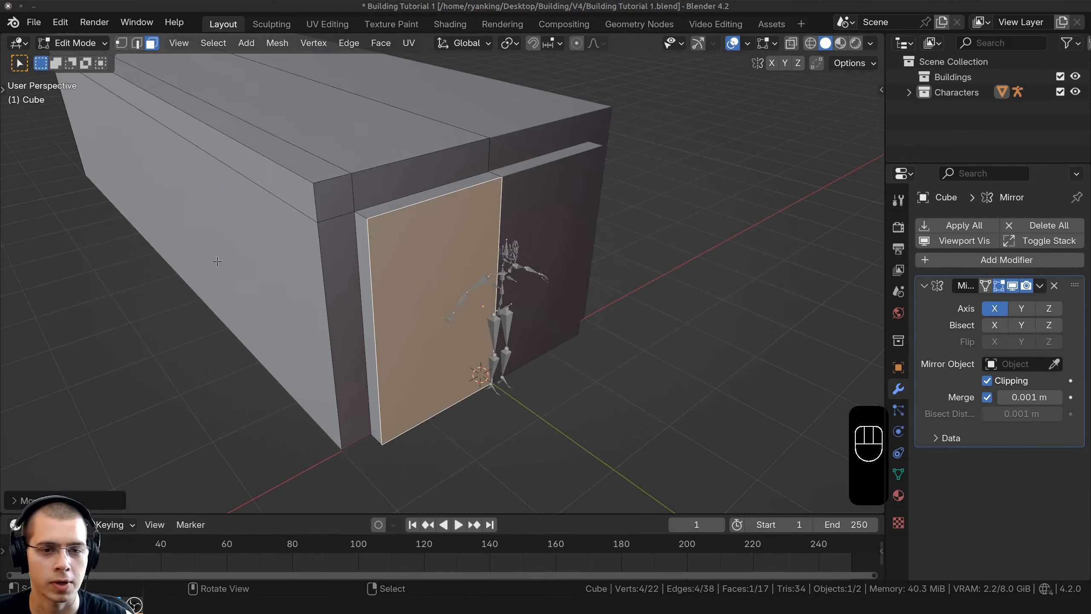
Add a horizontal loop cut just below the extruded panel's top edge and a vertical one next to the centre seam
middle_click_drag(219, 258, 242, 157)
scroll(242, 158, "up", 3)
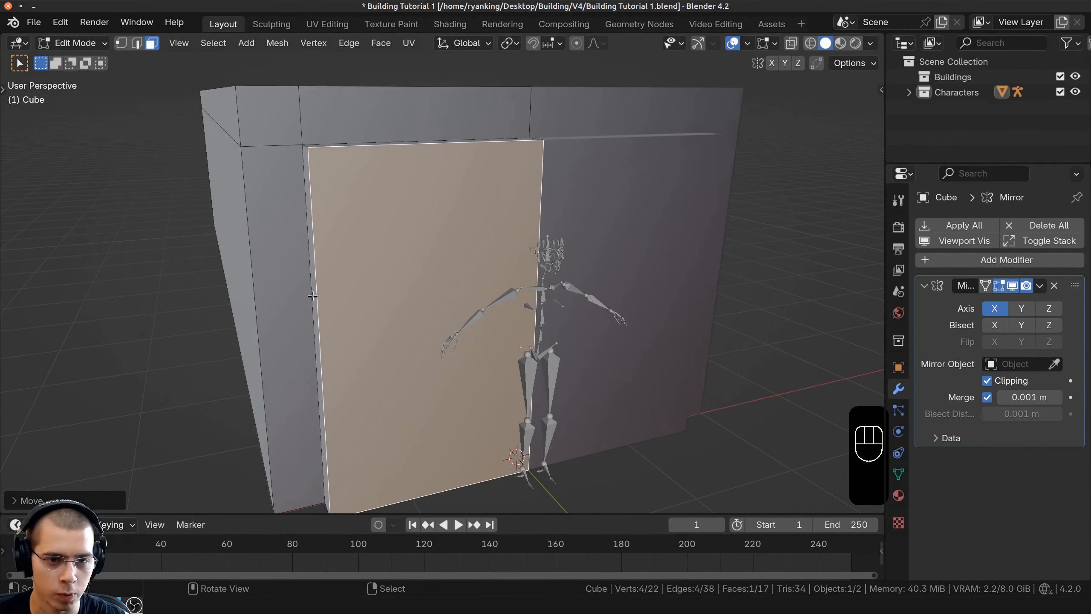
key("ctrl+r")
left_click(319, 129)
left_click(319, 123)
key("ctrl+r")
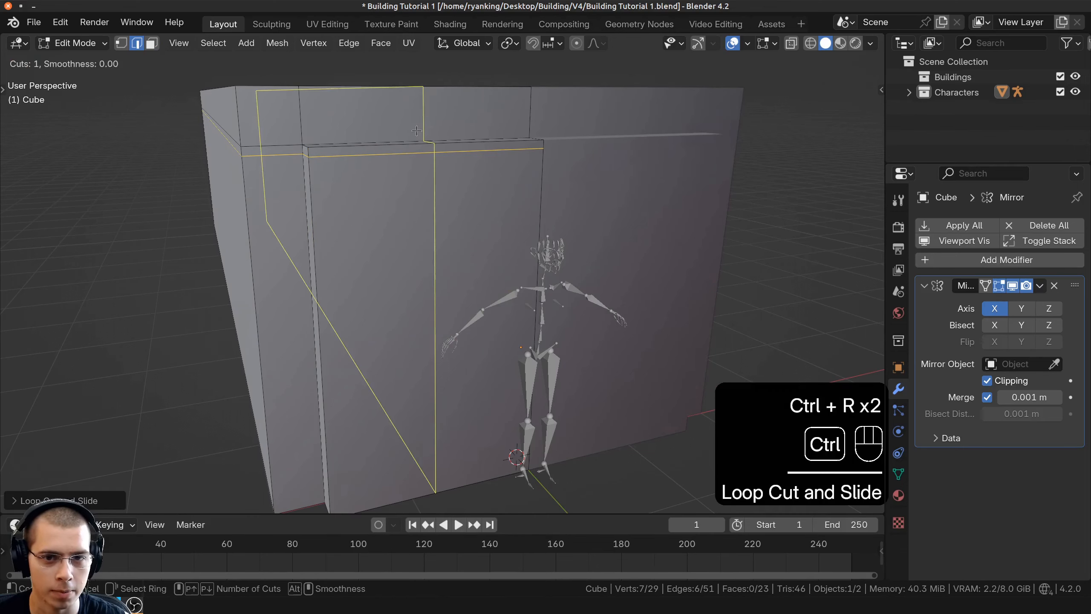
left_click(473, 129)
left_click(524, 127)
Add a vertical loop cut just inside the panel's outer edge and a horizontal one near its base, with edge slide about 0.91
key("ctrl+r")
left_click(386, 135)
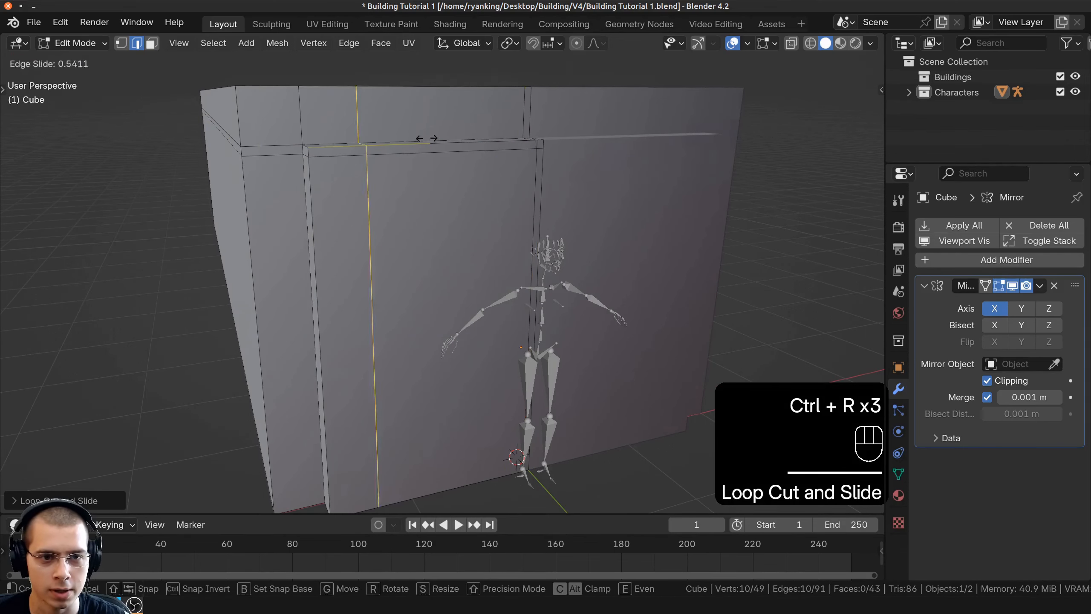
left_click(389, 136)
middle_click_drag(395, 223, 364, 191)
middle_click_drag(364, 191, 330, 196)
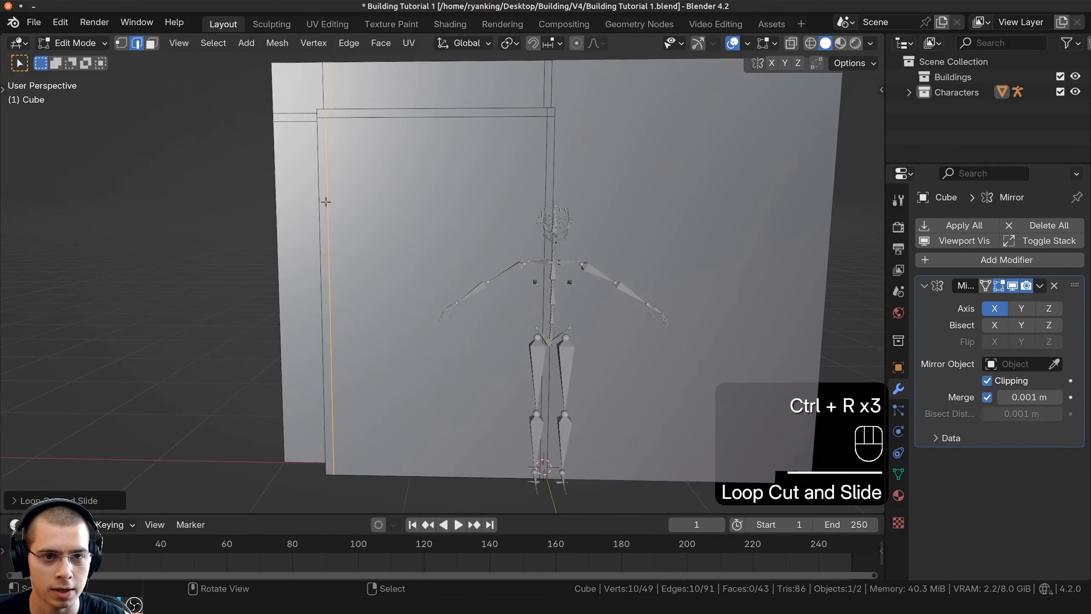
key("ctrl+r")
left_click(322, 206)
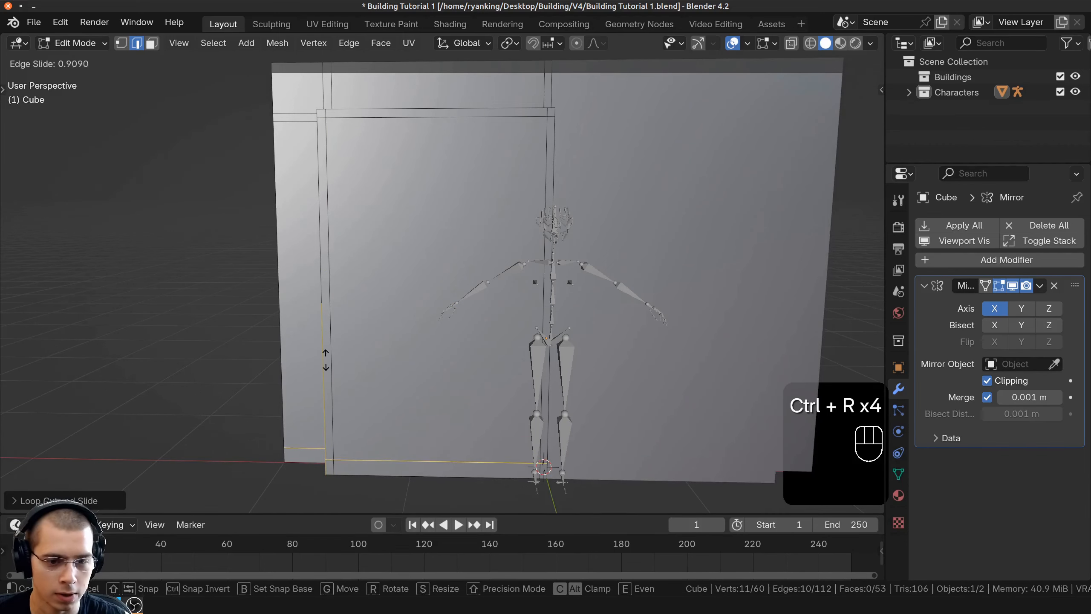
left_click(326, 367)
Select the horizontal edge loop just below the panel's top edge and move it down about 0.38 m along Z
key("a")
middle_click_drag(298, 170, 342, 162)
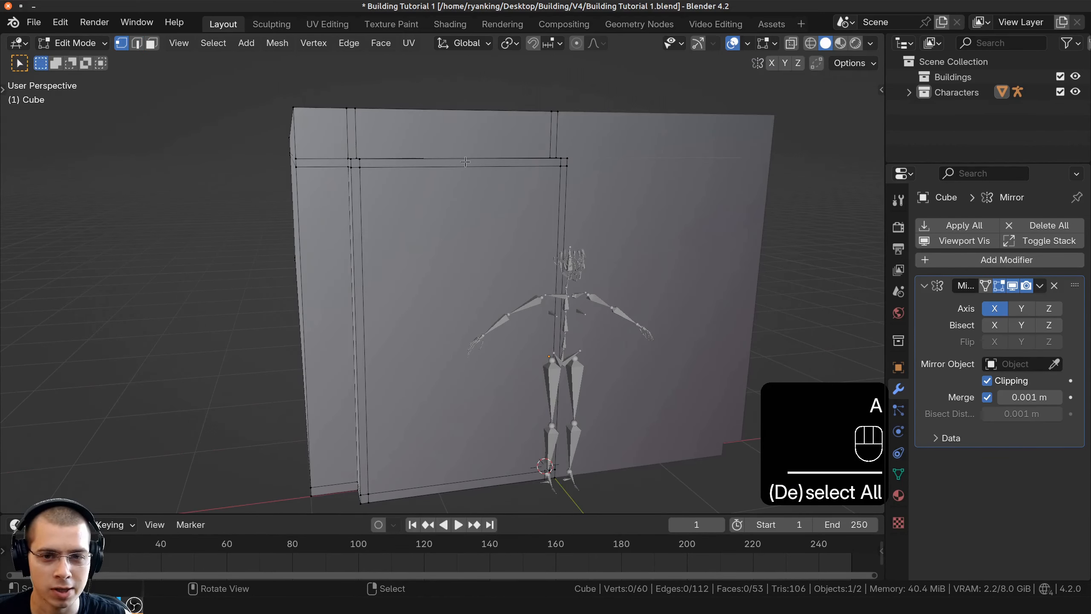
middle_click_drag(466, 161, 425, 175)
left_click(381, 163, "alt")
key("g")
key("z")
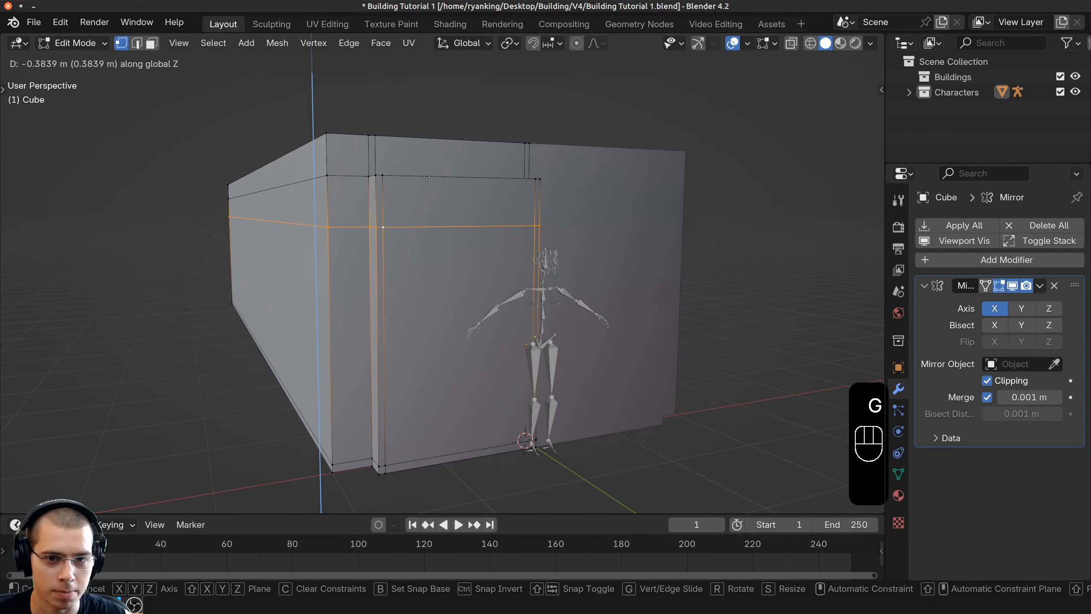
left_click(427, 178)
scroll(320, 174, "up", 3)
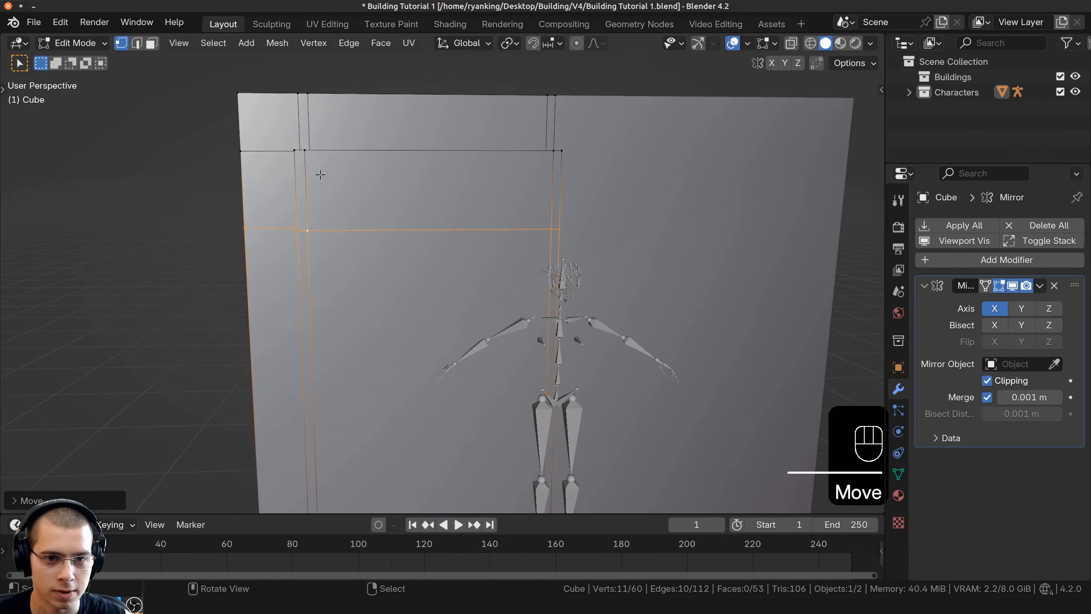
Add another horizontal loop cut across the front below the lowered loop, with edge slide about -0.52
left_click(304, 153)
scroll(548, 168, "down", 1)
middle_click_drag(522, 210, 496, 193)
right_click(539, 155, "shift")
key("ctrl+r")
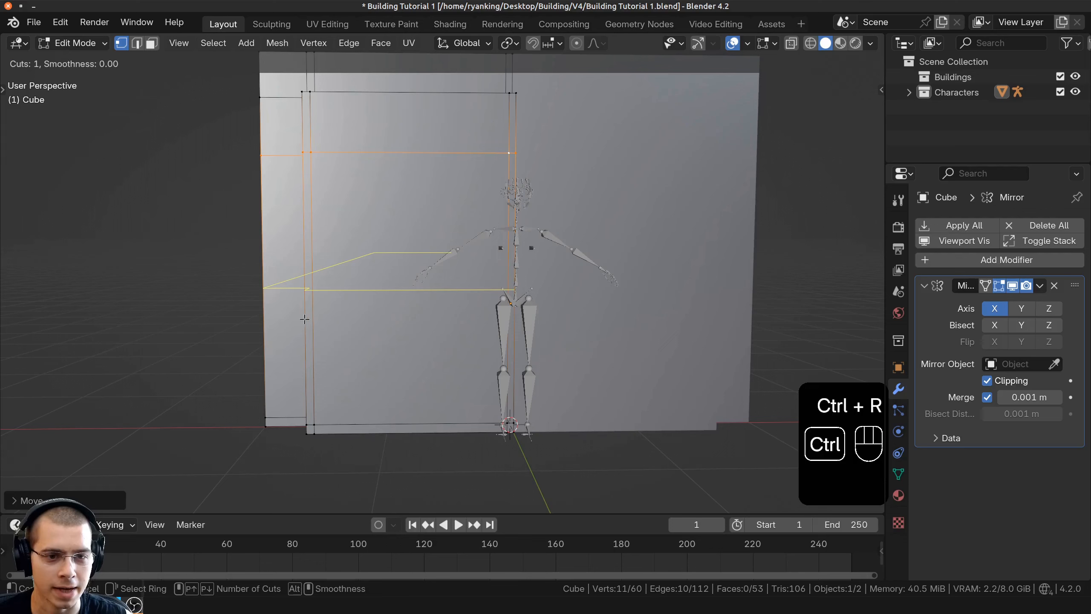
left_click(304, 318)
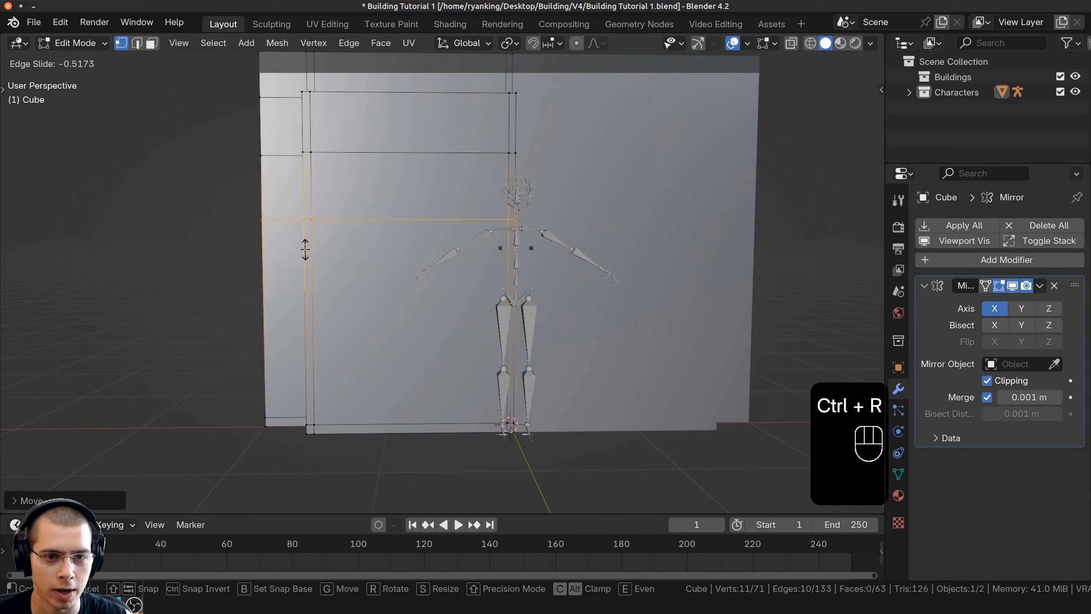
left_click(305, 249)
middle_click_drag(363, 185, 378, 174)
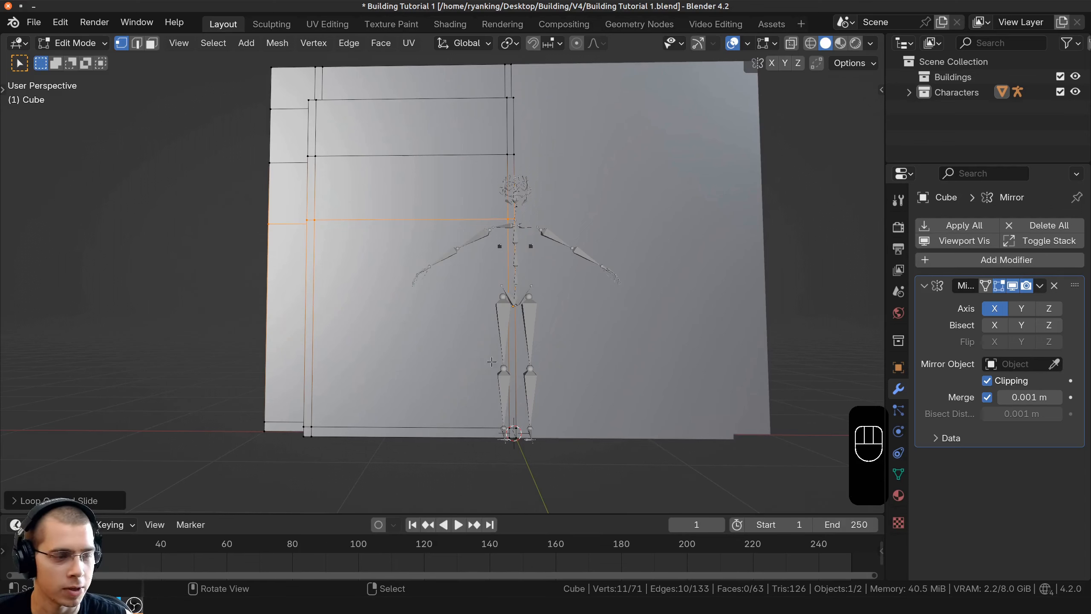
Add a vertical loop cut through the front panel and shift it towards the mirror centre
middle_click_drag(372, 331, 374, 258)
key("ctrl+r")
left_click(389, 96)
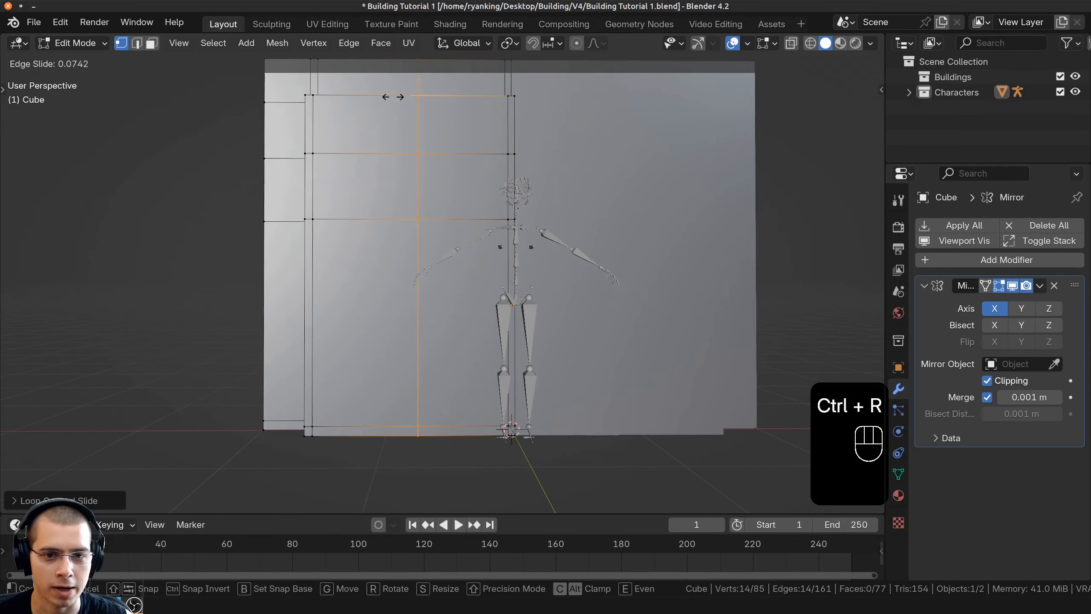
left_click(418, 100)
middle_click_drag(423, 104, 452, 120)
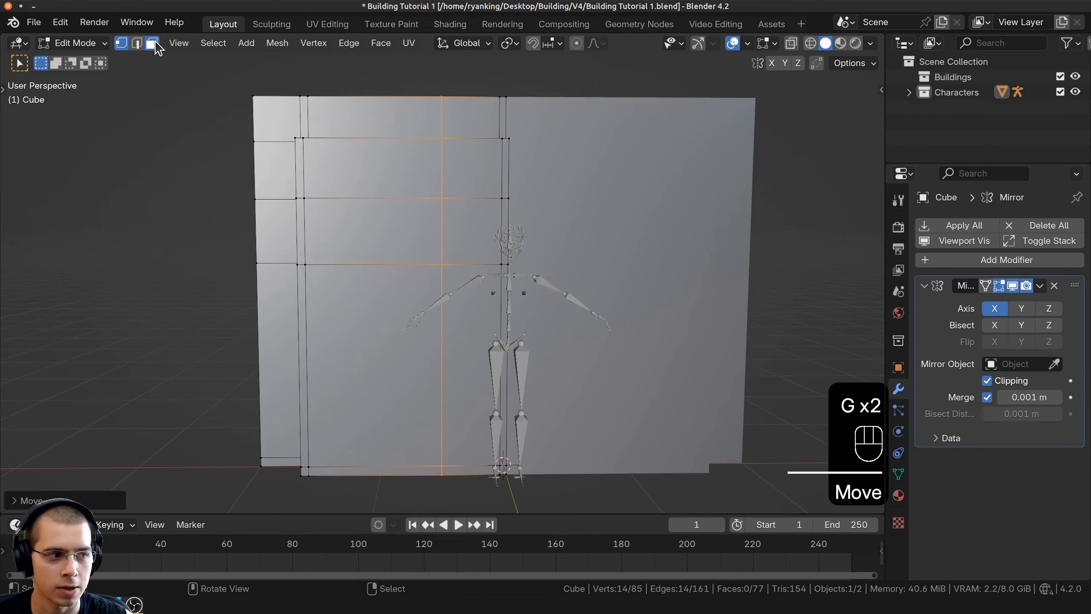
Box-select the four large faces in the lower part of the front panel and inset them about 0.035 m
left_click(153, 45)
left_click(394, 219)
key("b")
left_click_drag(395, 219, 464, 336)
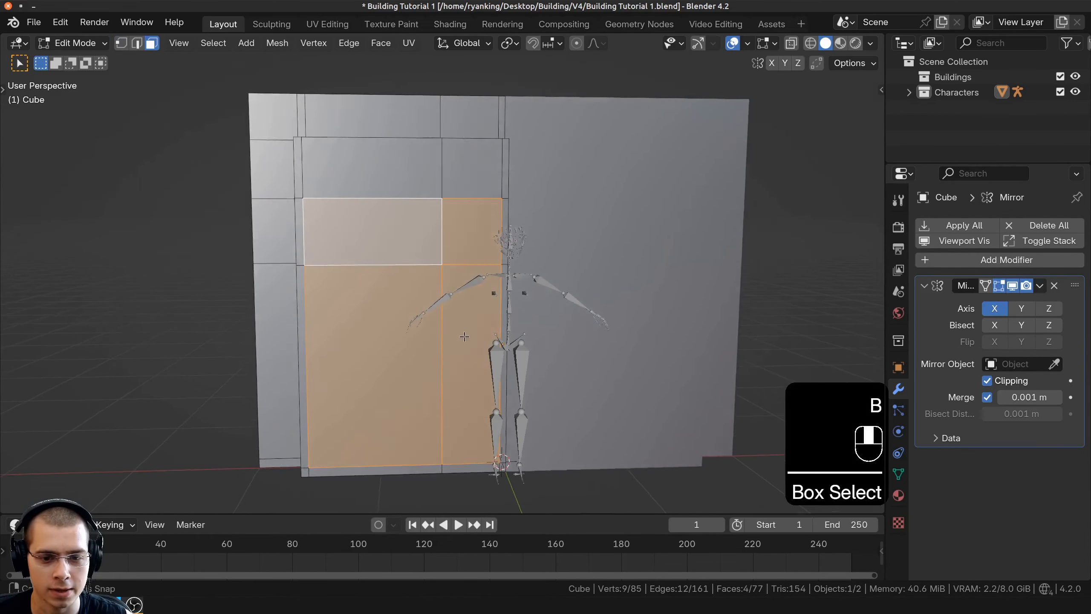
middle_click_drag(464, 336, 461, 302)
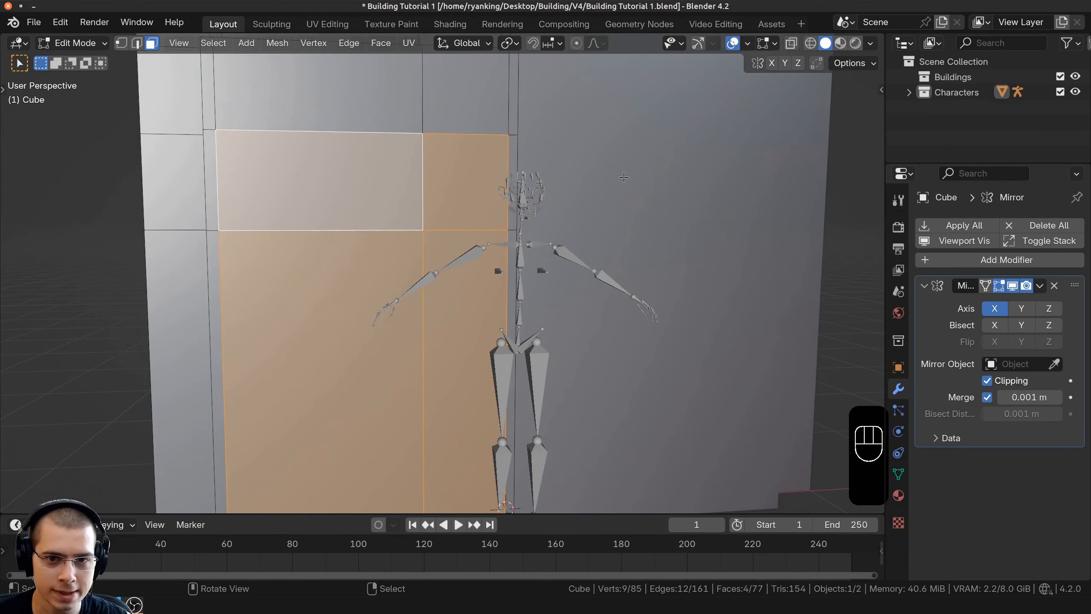
key("i")
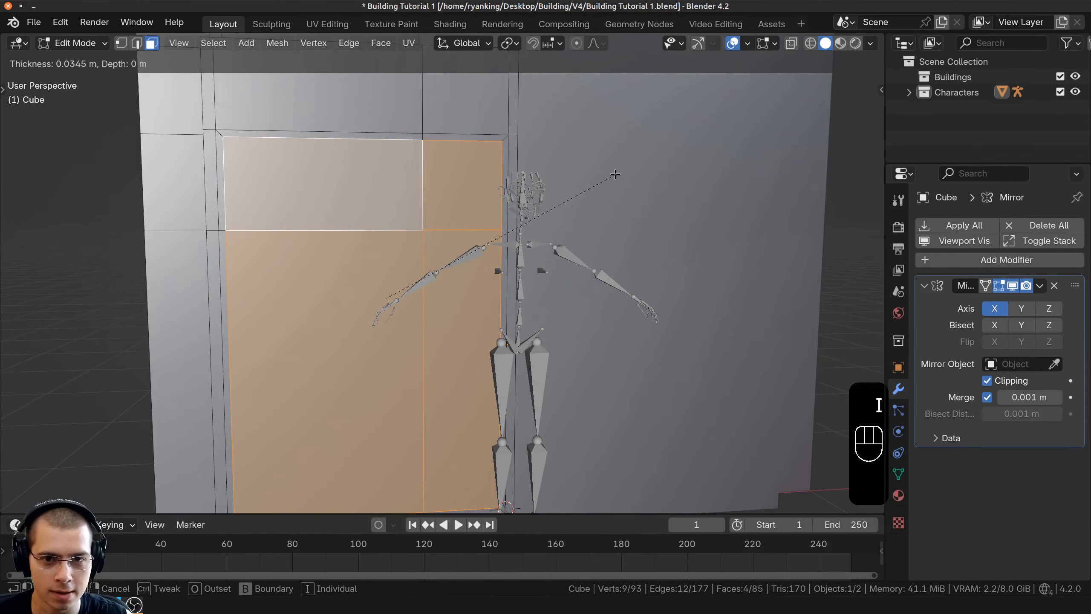
left_click(615, 174)
scroll(602, 206, "down", 1)
middle_click_drag(578, 241, 621, 301)
scroll(621, 305, "up", 1)
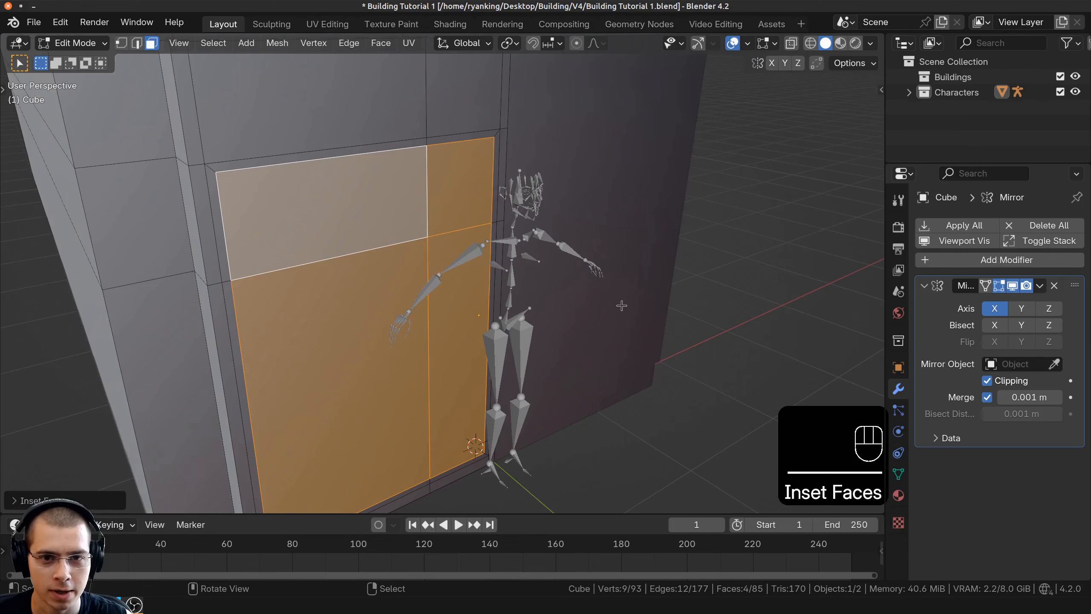
Extrude the selected front panel faces inward about 0.07 m along their normal
key("e")
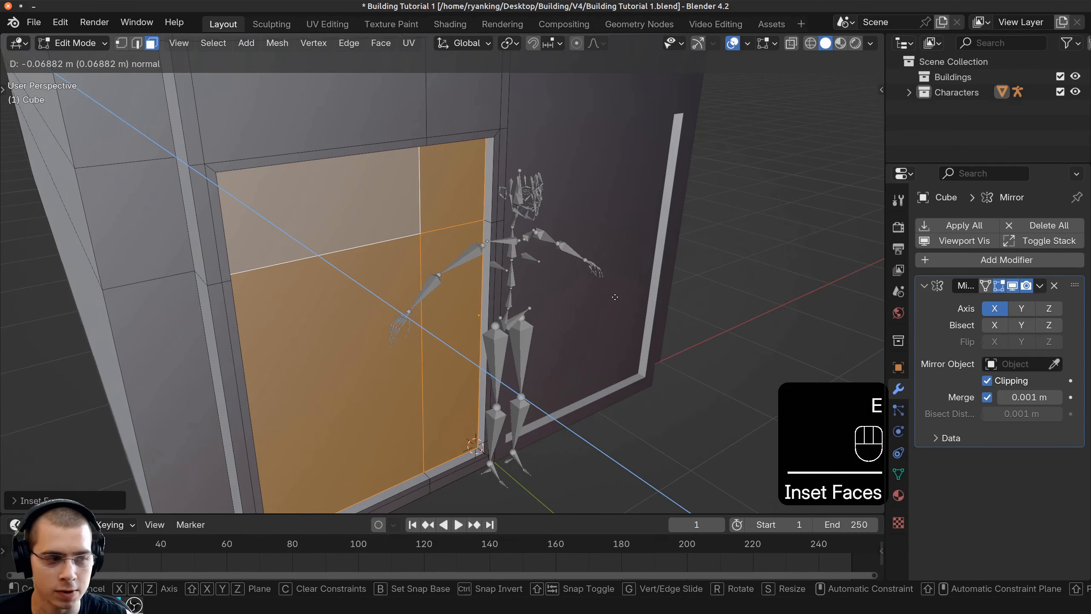
left_click(617, 300)
middle_click_drag(616, 297, 580, 258)
Inset the four recessed faces individually by about 0.036 m to form window frame bars
key("i")
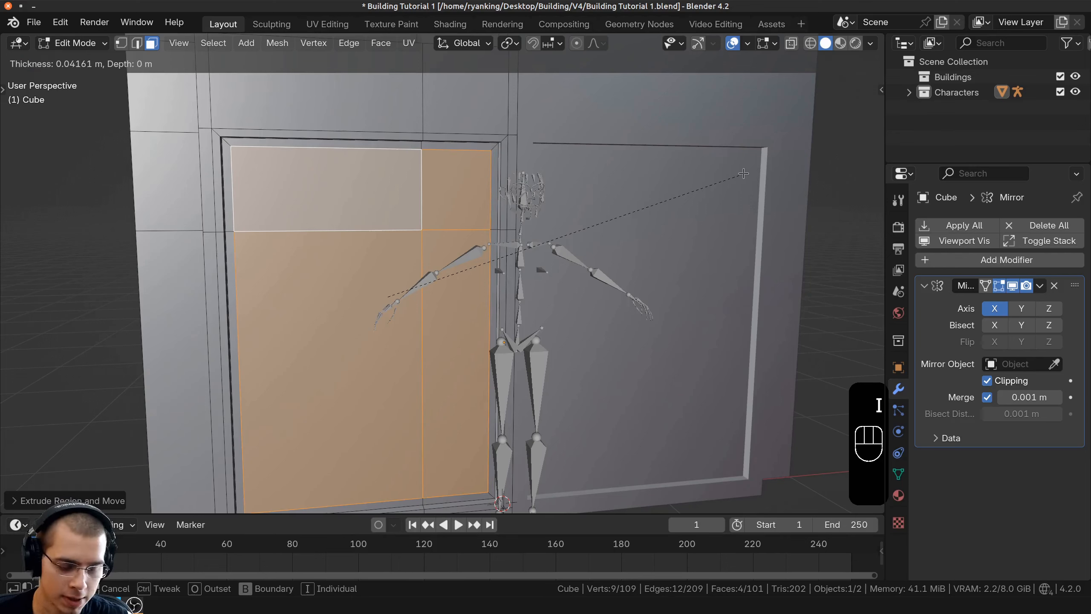
key("i")
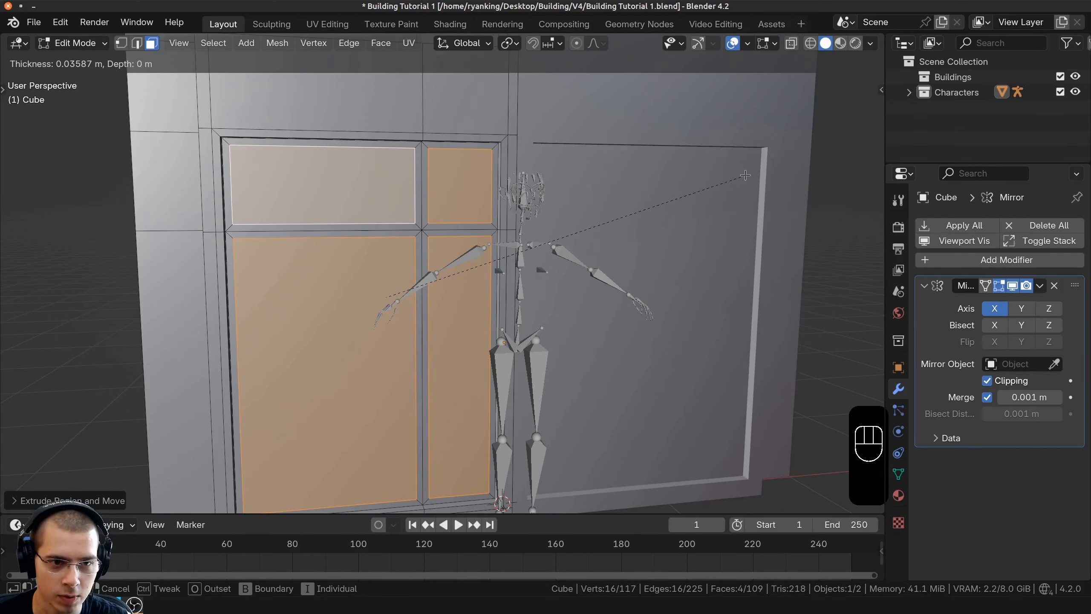
left_click(746, 175)
Extrude the four window panes inward about 0.06 m and return to Object Mode
middle_click_drag(745, 175, 600, 287)
key("e")
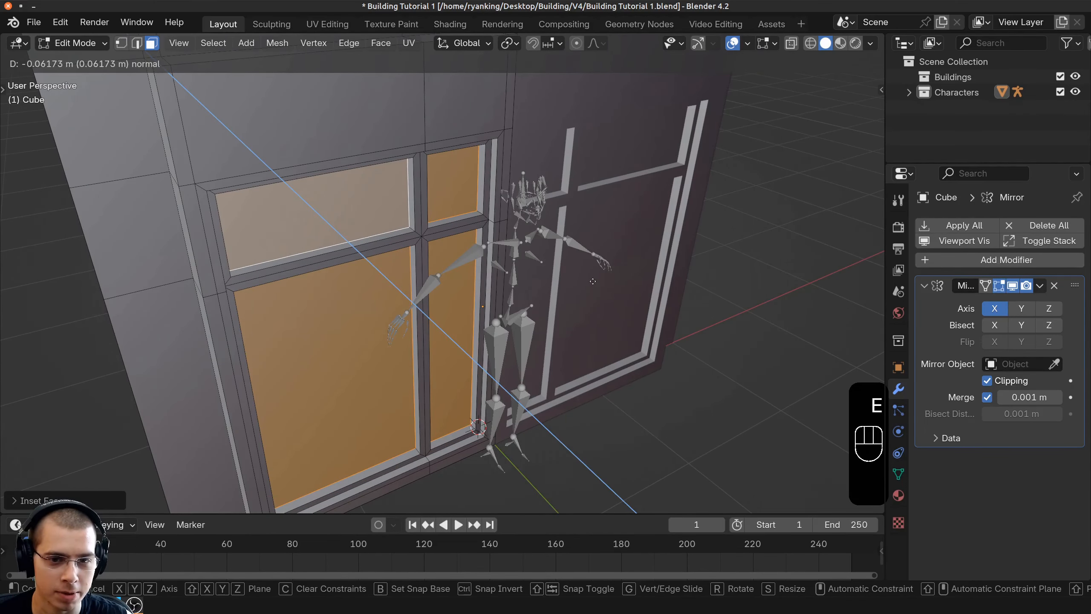
left_click(581, 281)
middle_click_drag(580, 282, 402, 209)
key("Tab")
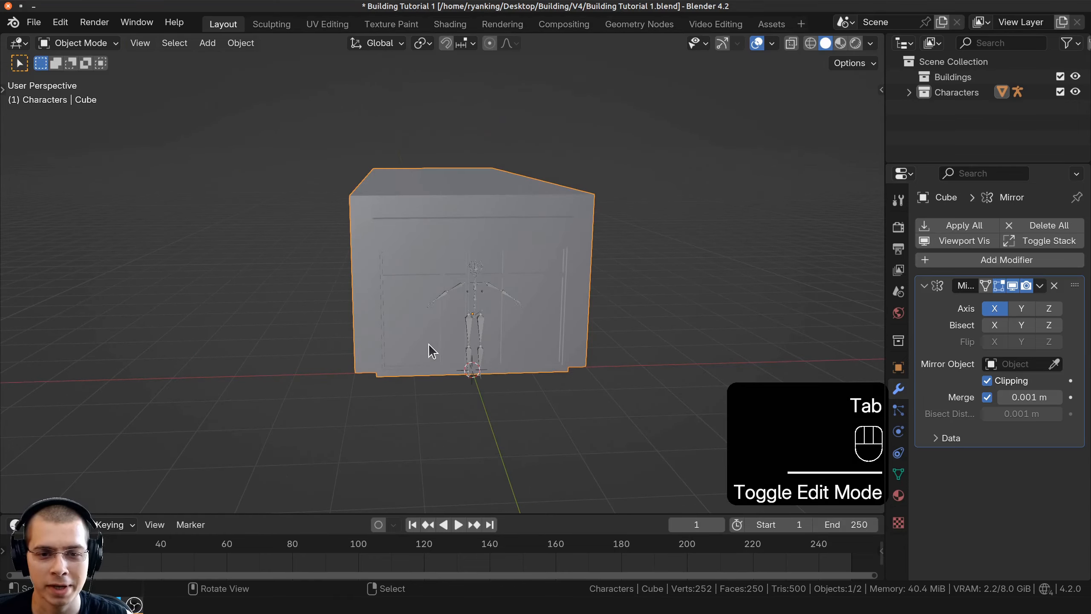
Deselect everything and enable Cavity in the viewport shading with its type set to Both
key("a")
middle_click_drag(432, 351, 474, 227)
scroll(491, 216, "down", 3)
scroll(474, 227, "up", 2)
left_click(872, 43)
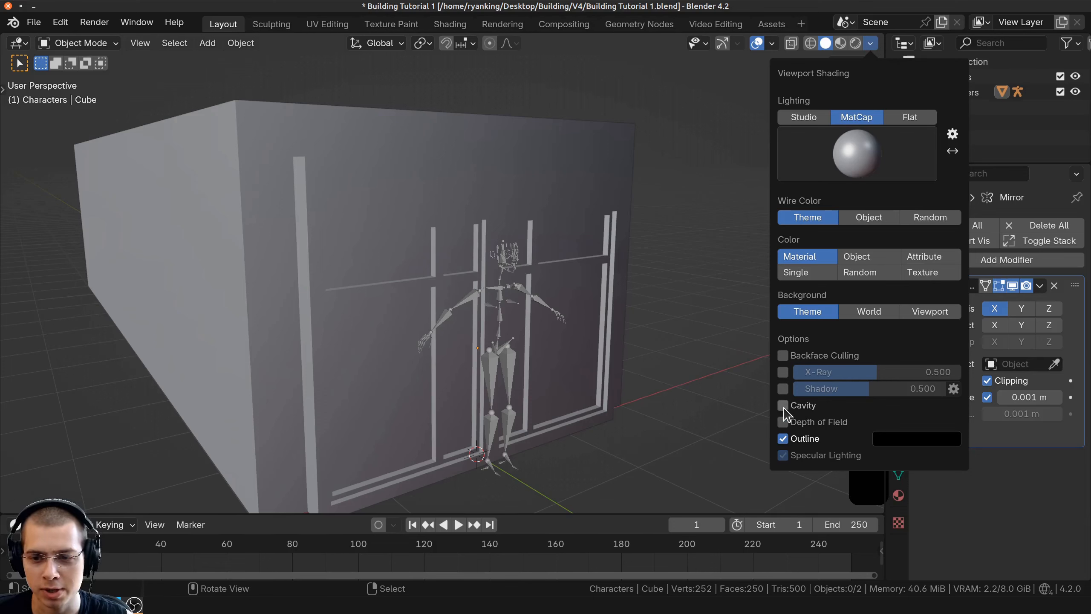
left_click(783, 406)
left_click(917, 411)
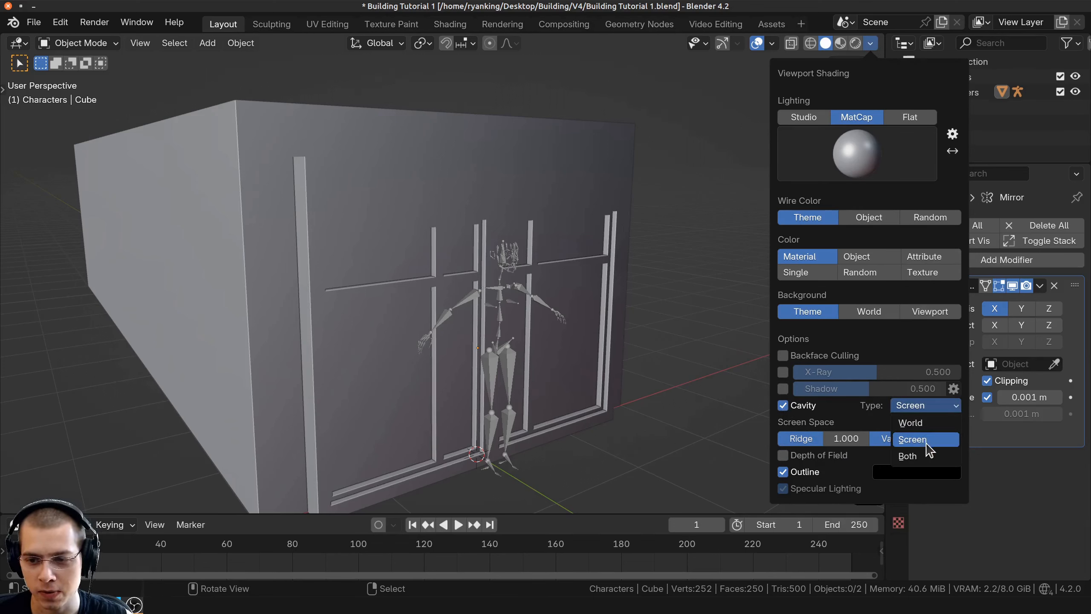
left_click(919, 456)
Raise the World Space cavity Ridge to 1.442 and Valley to 1.265, and adjust the Screen Space cavity strength
left_click_drag(840, 438, 928, 440)
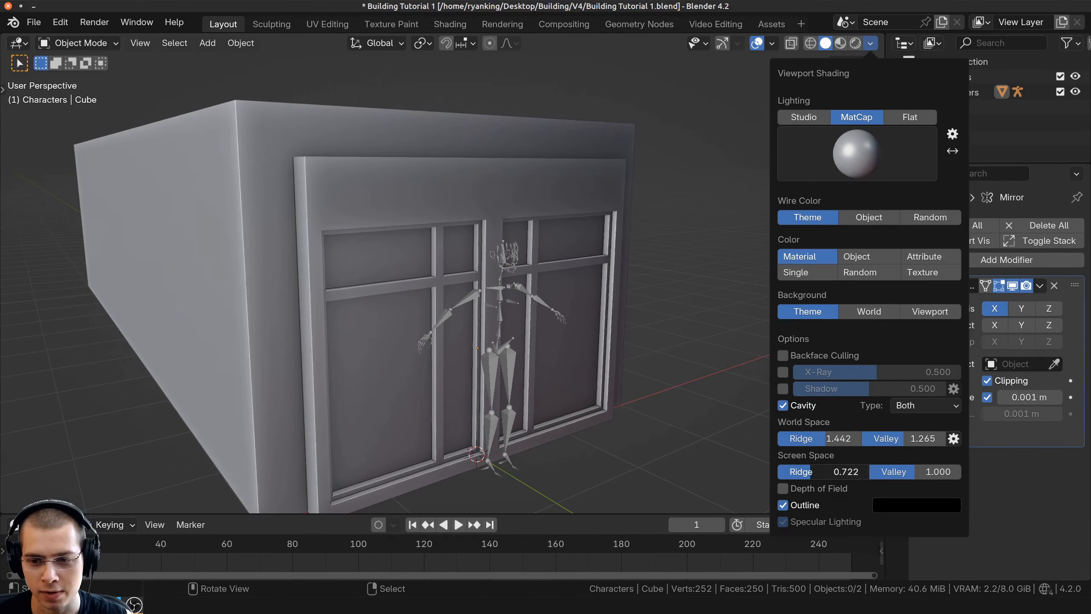
mouse_move(882, 472)
left_mouse_down()
mouse_move(892, 473)
mouse_move(877, 472)
left_mouse_up()
scroll(675, 251, "down", 2)
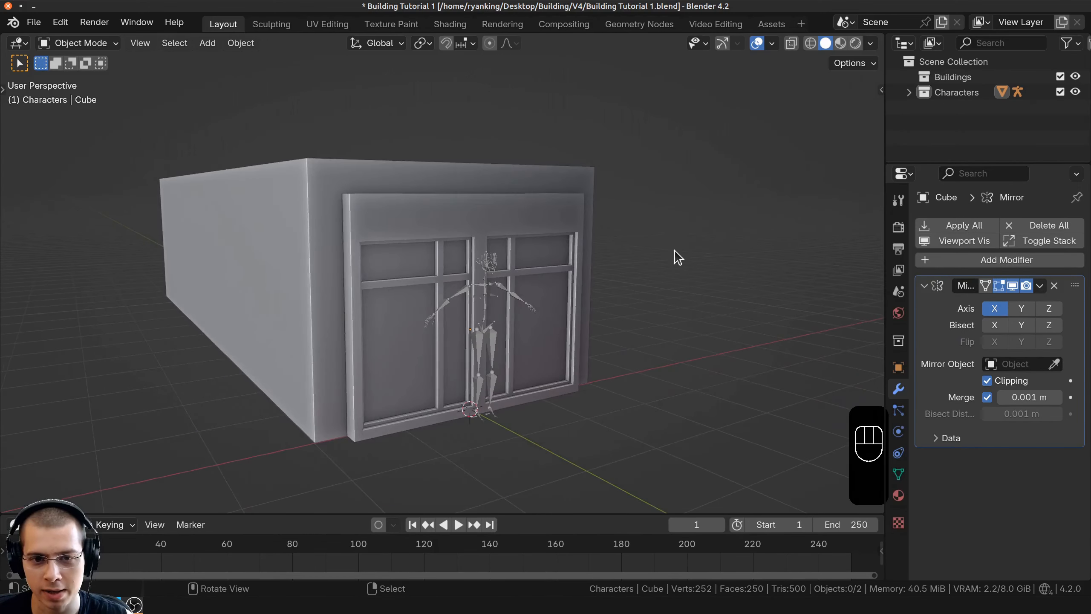
Toggle the Cavity effect off and on to compare the viewport shading
left_click(870, 44)
left_click(783, 405)
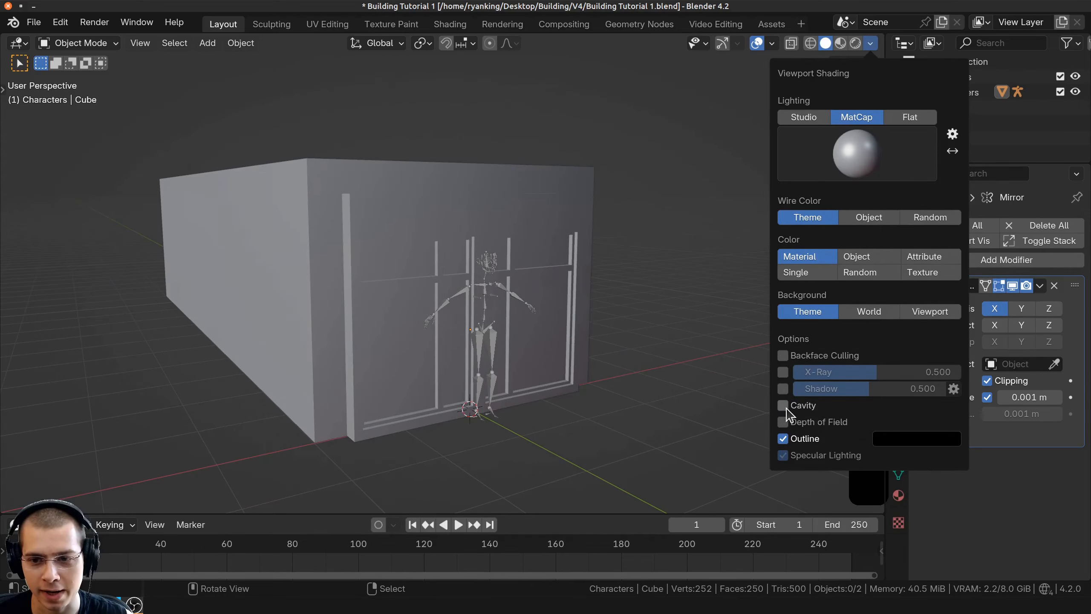
left_click(783, 406)
left_click(789, 404)
left_click(789, 404)
Examine how the cavity shading brings out the corners and edges of the building's front facade
middle_click_drag(546, 302, 730, 475)
scroll(445, 286, "up", 6)
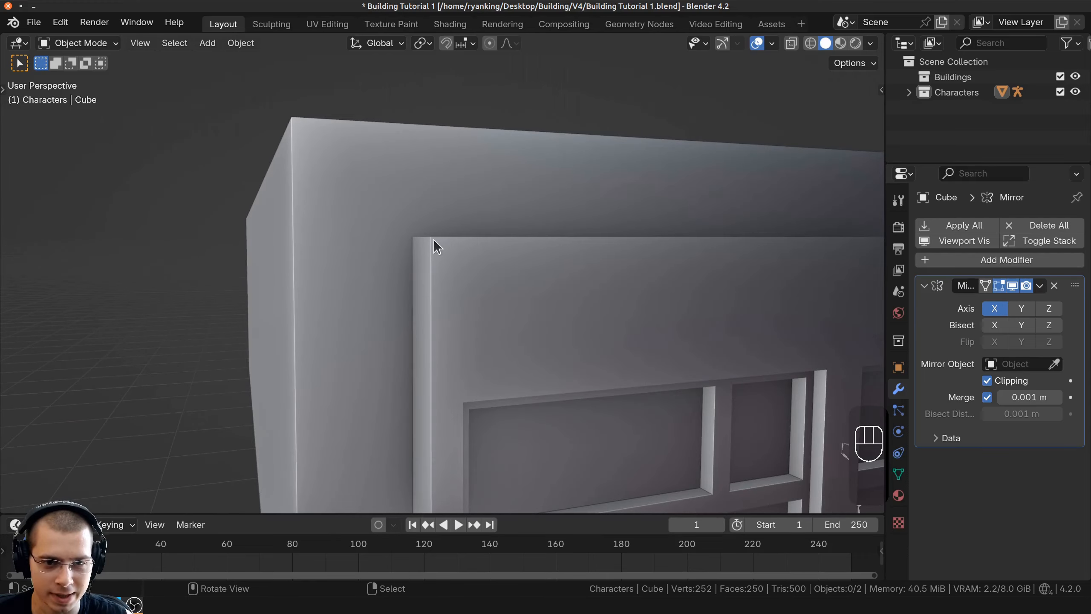
middle_click_drag(415, 231, 453, 277)
scroll(401, 254, "up", 4)
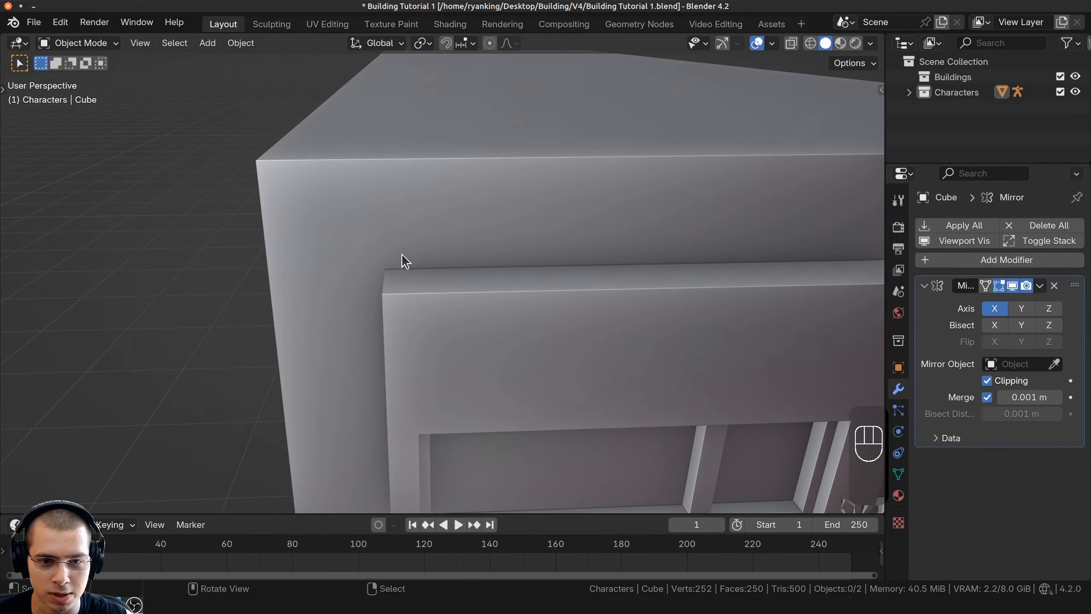
scroll(530, 268, "down", 5)
middle_click_drag(506, 344, 383, 124, "shift")
scroll(421, 177, "up", 1)
middle_click_drag(577, 104, 439, 291)
middle_click_drag(499, 140, 496, 189)
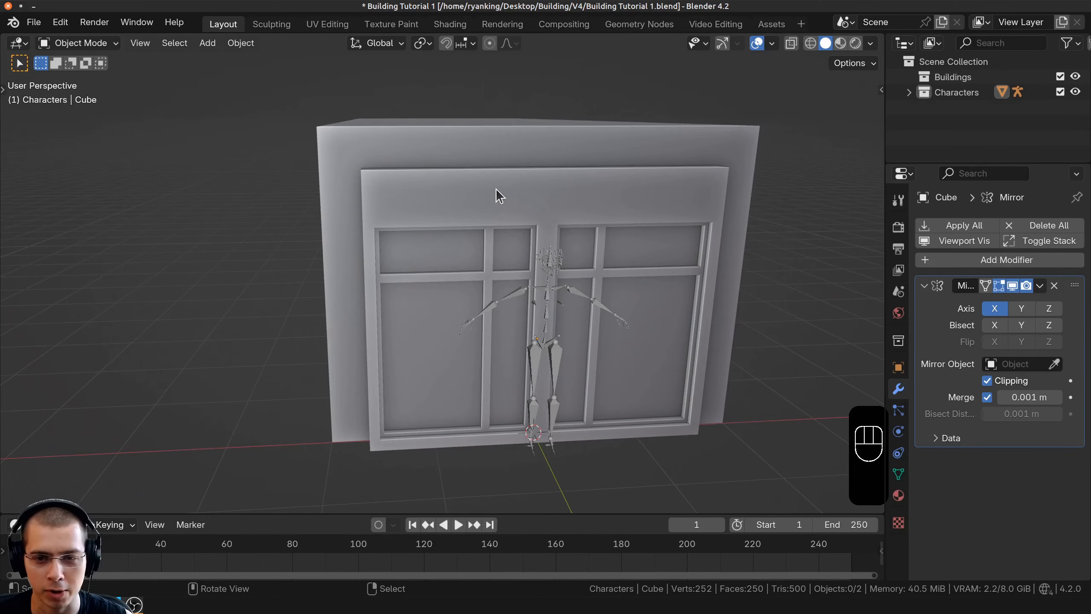
Select the building and give it a new material named Red Bricks
left_click(496, 189)
scroll(411, 223, "up", 1)
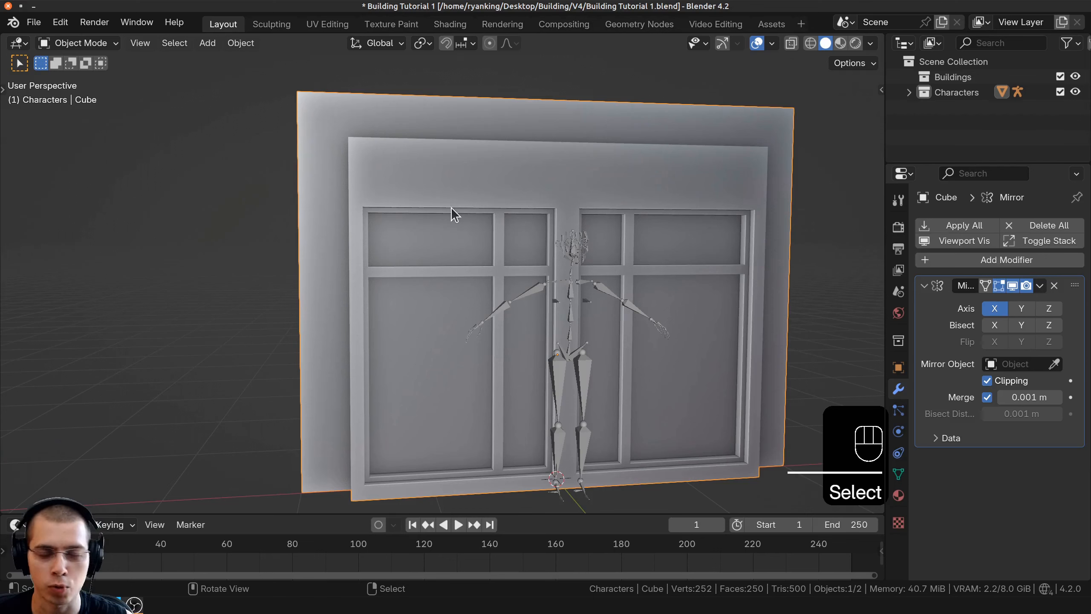
middle_click_drag(342, 263, 355, 268)
left_click(898, 495)
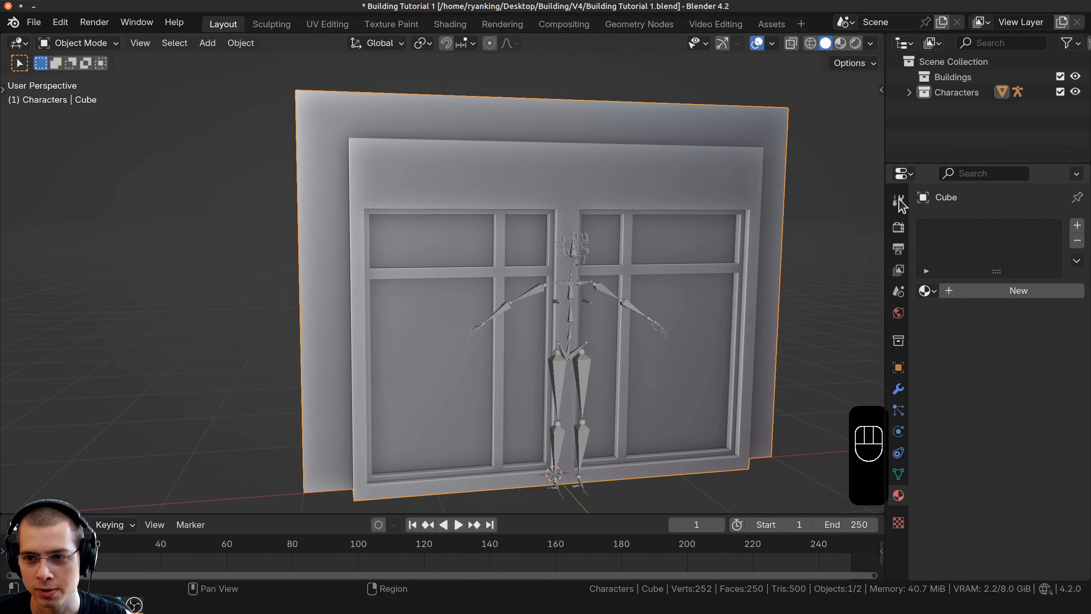
left_click_drag(922, 164, 922, 127)
left_click(1023, 254)
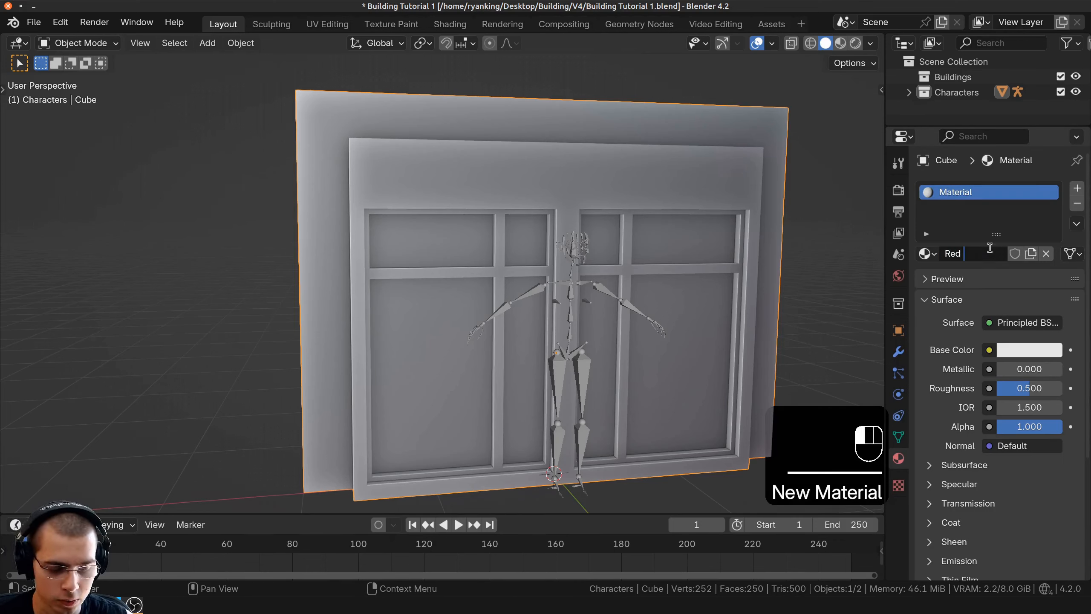
left_click(990, 248)
type("Red Bricks")
key("Return")
Set the Red Bricks viewport display color to a light reddish brown with hue 0.042 and saturation 0.592
left_click(946, 300)
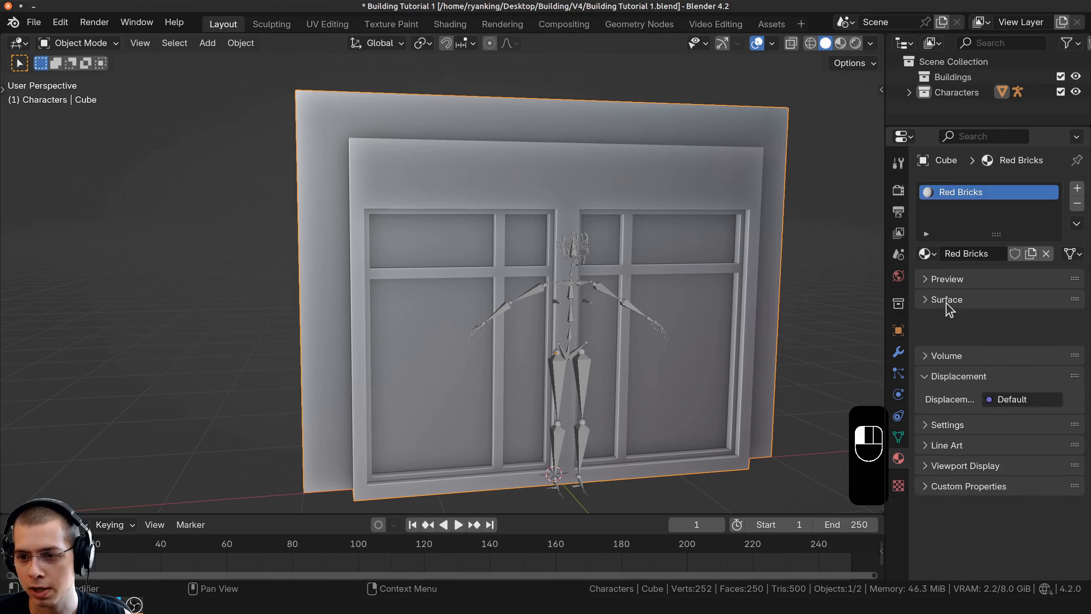
left_click(931, 430)
scroll(1003, 460, "down", 2)
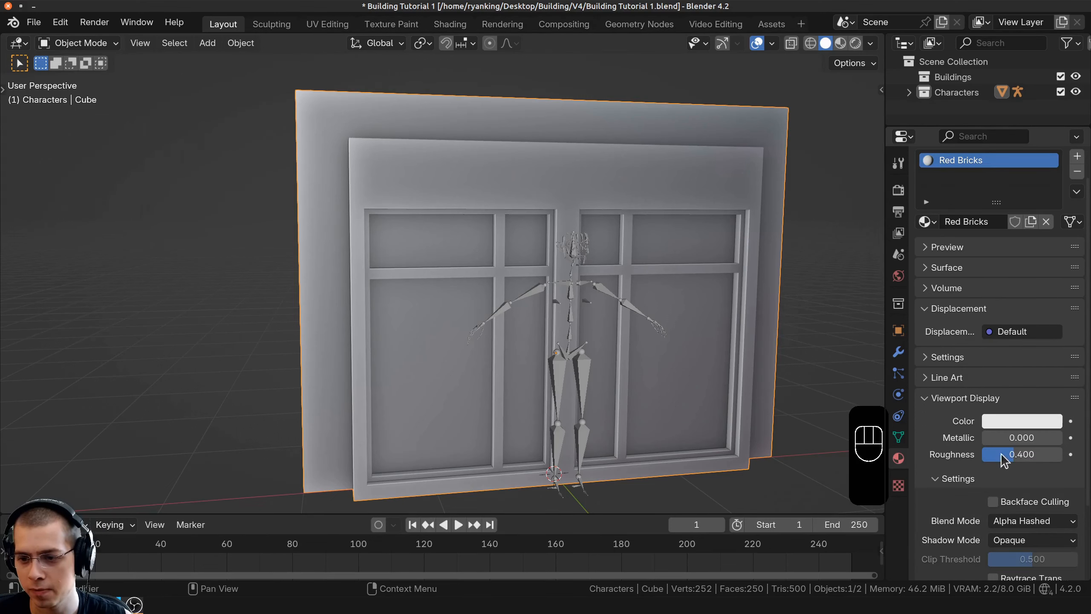
left_click(1020, 422)
left_click_drag(978, 261, 959, 263)
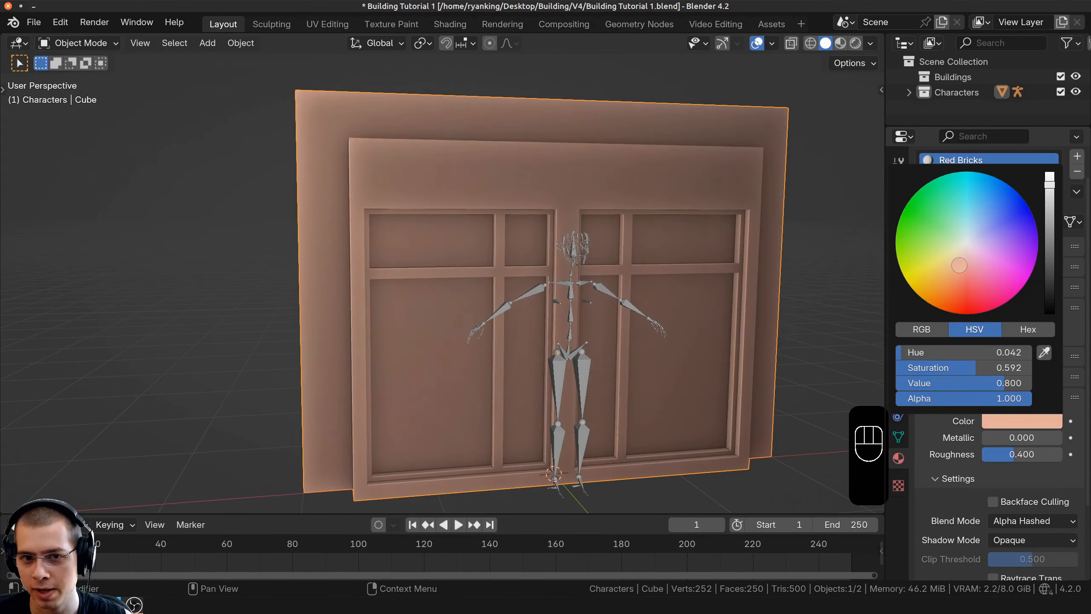
Add a second material slot to the building with a new material named Grey Bricks
scroll(364, 258, "down", 2)
middle_click_drag(364, 258, 410, 266)
scroll(1051, 236, "up", 2)
left_click(1078, 190)
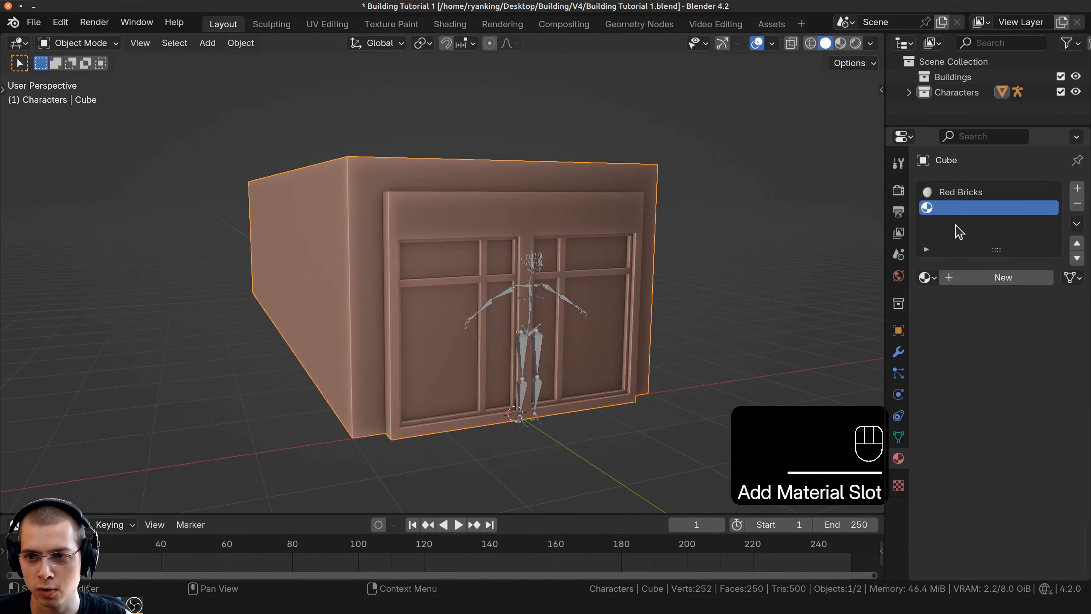
left_click(982, 279)
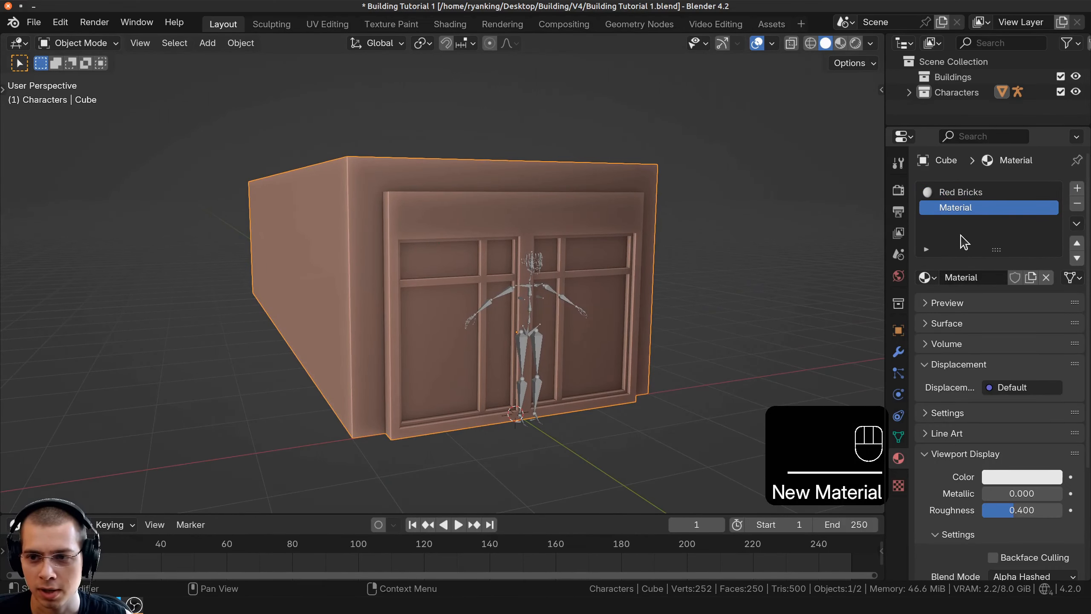
left_click(956, 209)
type("Grey B")
type("ricks")
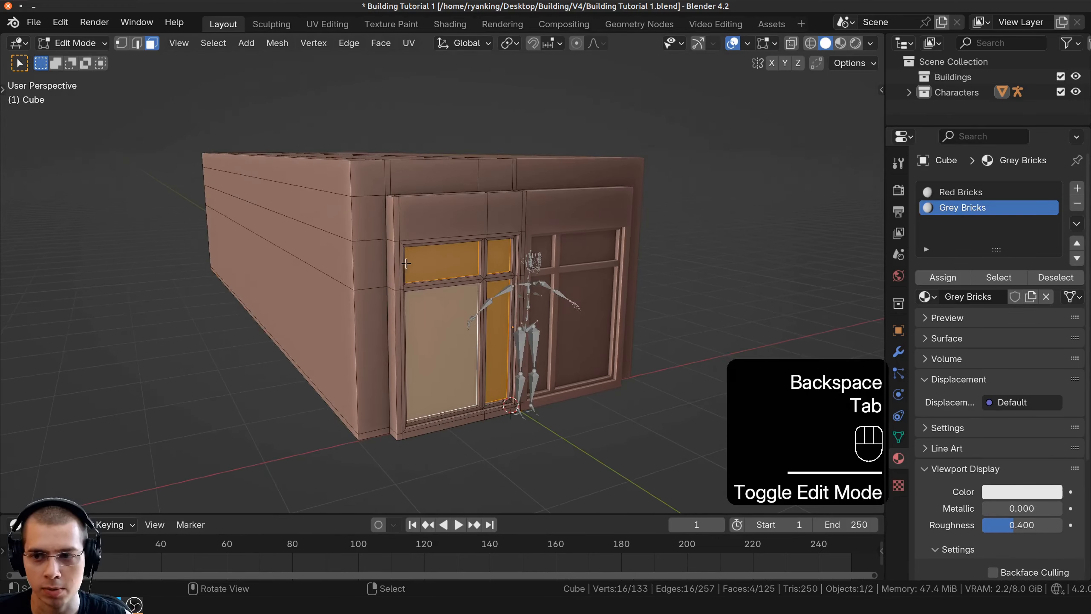
In Edit Mode, select all faces of the protruding front panel and assign the Grey Bricks material to them
middle_click_drag(339, 174, 429, 227)
left_click(392, 199, "alt")
key("b")
left_click_drag(363, 170, 552, 475)
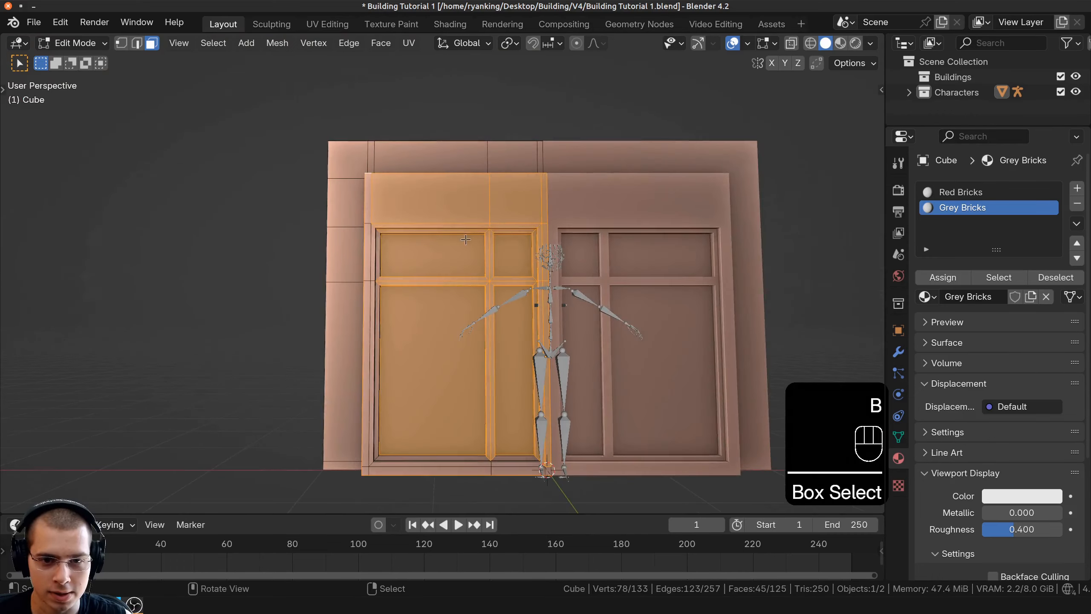
key("b")
left_click_drag(451, 375, 461, 398)
middle_click_drag(466, 404, 498, 292)
scroll(498, 292, "up", 3)
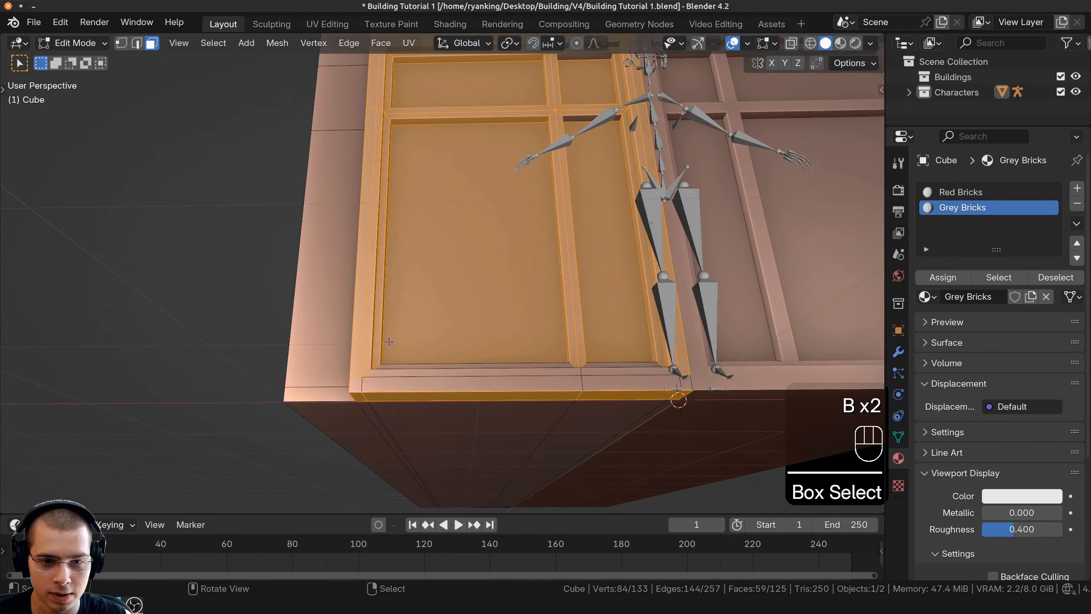
key("b")
left_click_drag(366, 352, 554, 389)
scroll(554, 344, "down", 3)
middle_click_drag(558, 310, 593, 378)
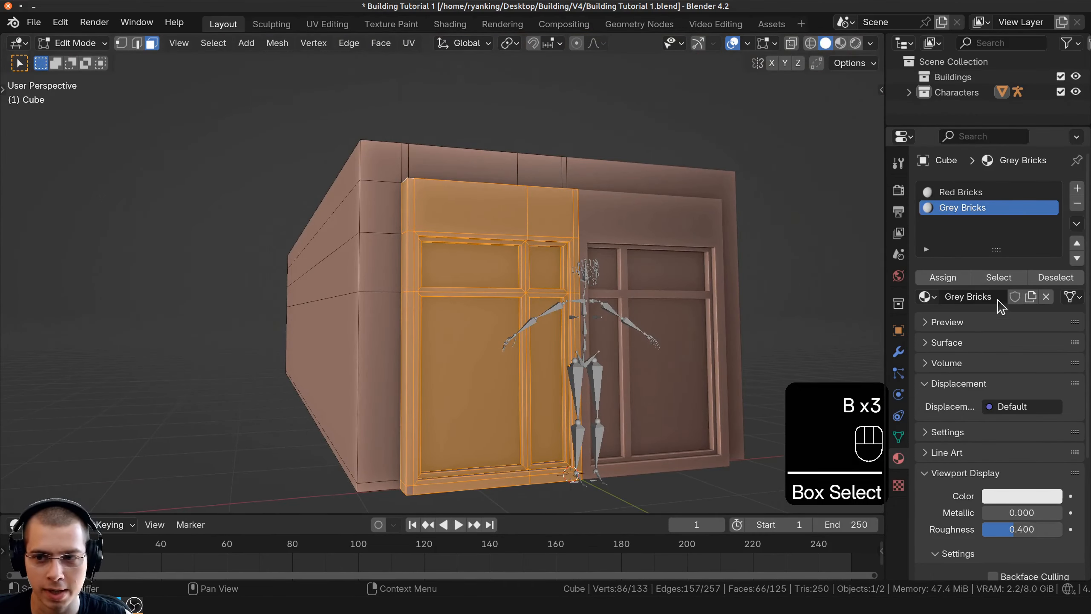
left_click(943, 277)
Darken the Grey Bricks viewport display color to a medium grey
scroll(985, 459, "down", 6)
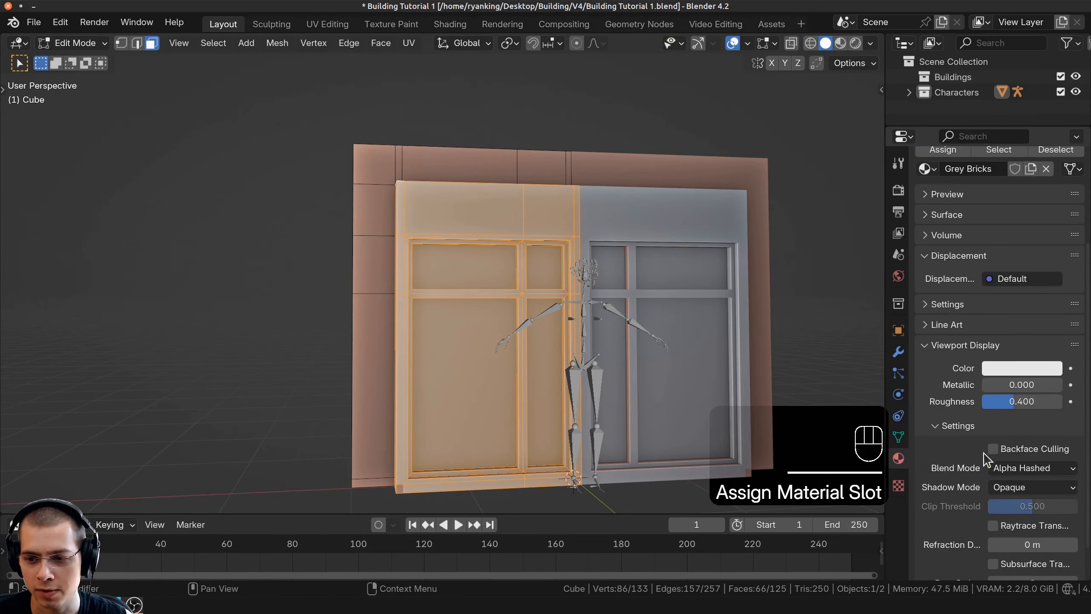
left_click(997, 363)
left_click_drag(1049, 164, 1049, 187)
middle_click_drag(628, 275, 642, 277)
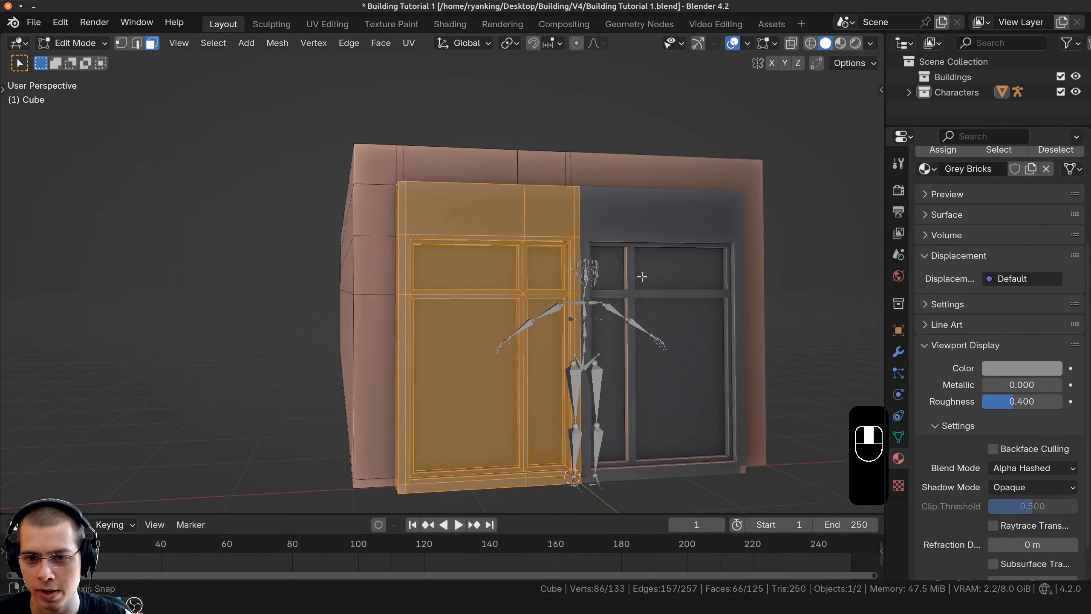
From the front view, clear the selection and box-select the window's pane and frame faces
left_click(507, 212)
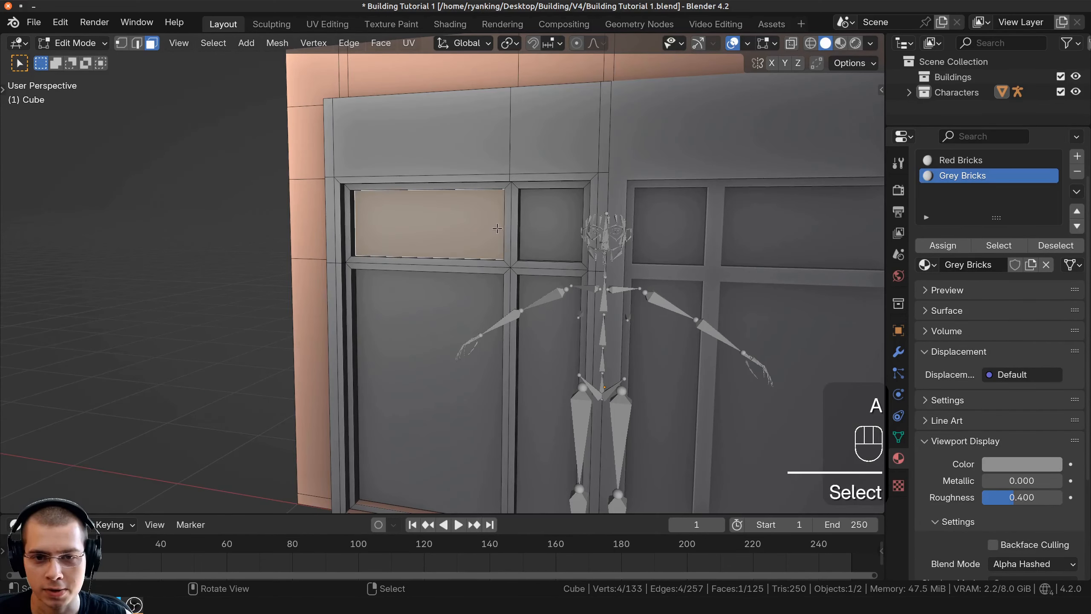
scroll(506, 212, "up", 2)
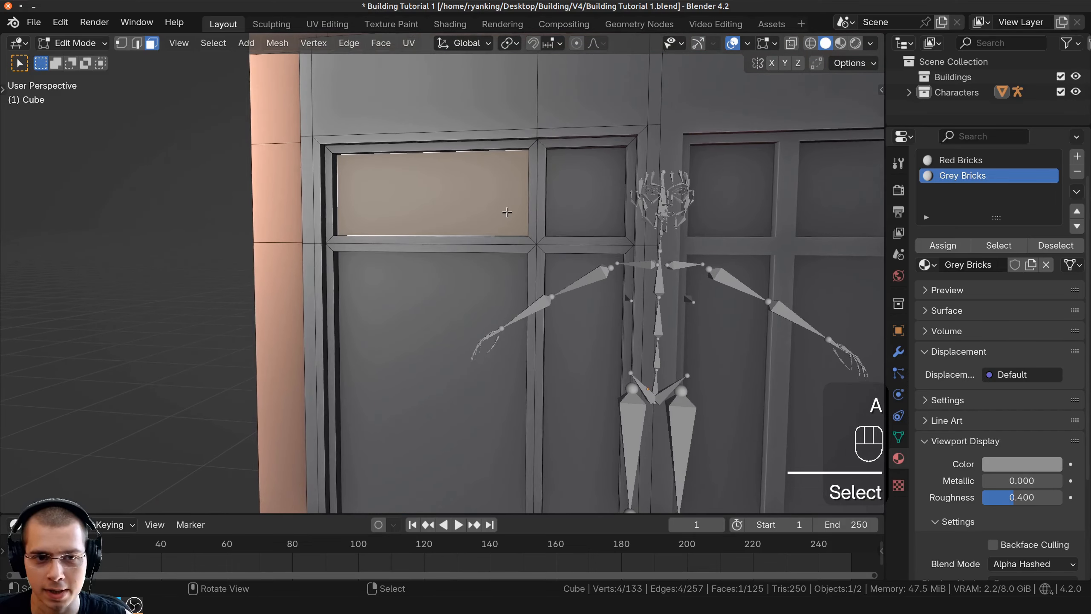
key("KP_2")
key("KP_1")
mouse_move(419, 177)
middle_mouse_down("shift")
mouse_move(427, 186)
mouse_move(424, 158)
middle_mouse_up("shift")
key("a")
key("b")
left_click_drag(361, 140, 579, 449)
middle_click_drag(579, 449, 492, 160)
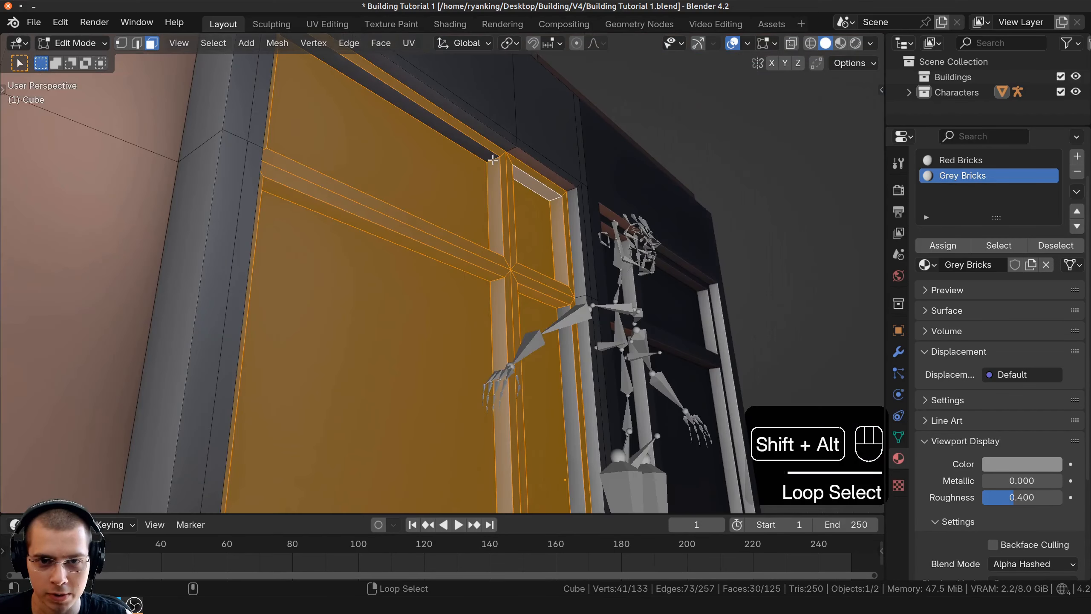
Add the face loops on the recessed inner sides of the window frame to the selection
right_click(497, 279, "alt+shift")
right_click(496, 280, "alt+shift")
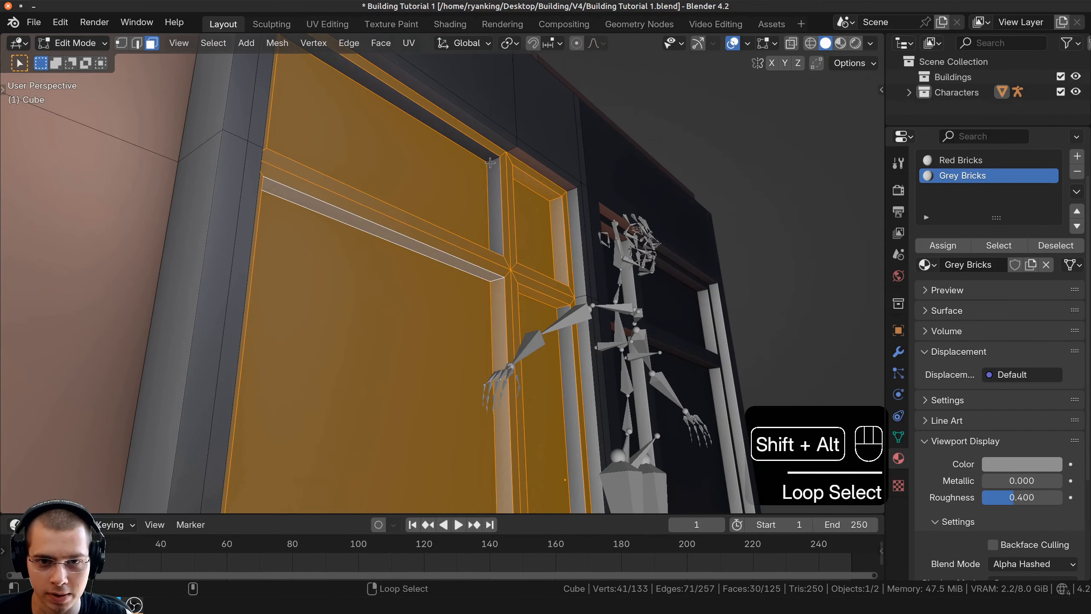
right_click(491, 160, "alt+shift")
right_click(557, 306, "alt+shift")
right_click(557, 306, "alt+shift")
middle_click_drag(556, 306, 347, 423)
scroll(348, 423, "down", 3)
Create a new material named Window Frames in a third slot and assign it to the selected window faces
left_click(1077, 156)
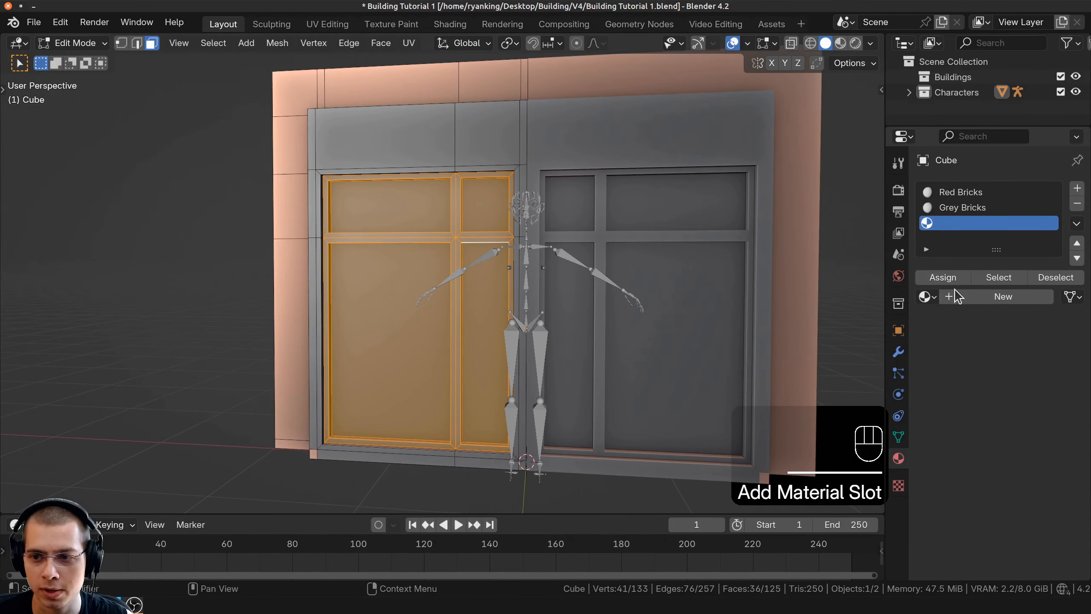
left_click(956, 296)
double_click(944, 223)
type("Window Frames")
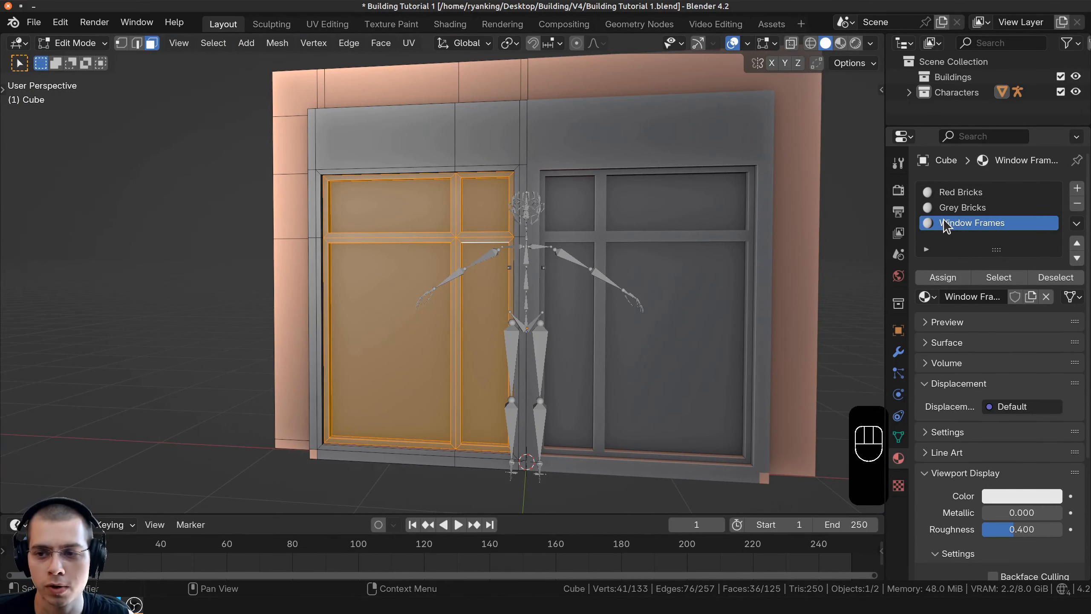
left_click(941, 277)
Select the four window pane faces, create a new material named Windows in a fourth slot, and assign it to them
middle_click_drag(264, 224, 302, 236)
scroll(301, 236, "up", 2)
middle_click_drag(394, 245, 396, 228, "shift")
scroll(396, 229, "down", 1)
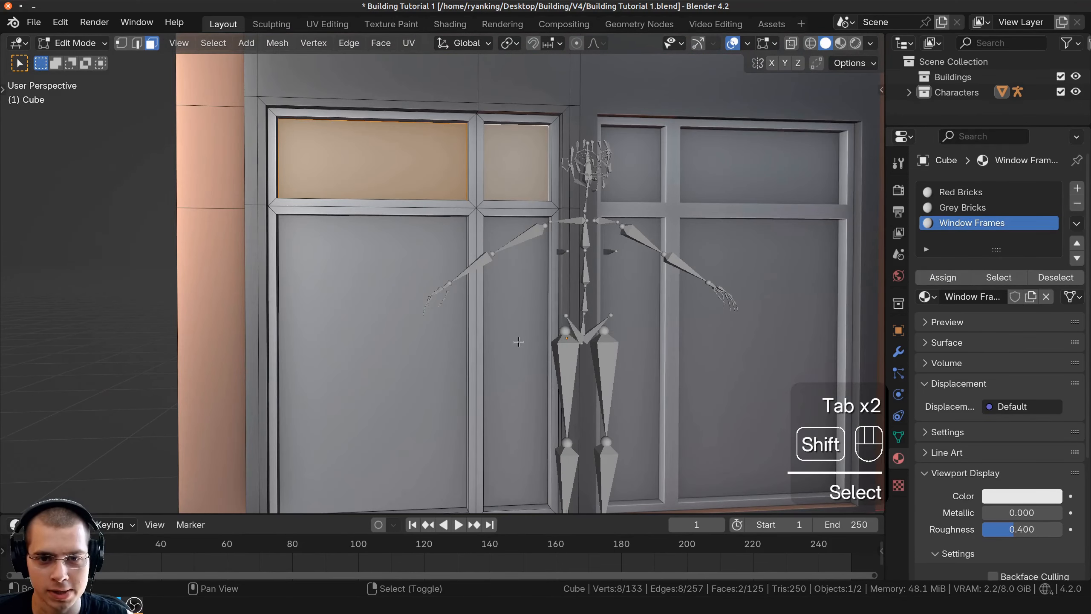
left_click(517, 284, "shift")
left_click(430, 295, "shift")
left_click(1077, 188)
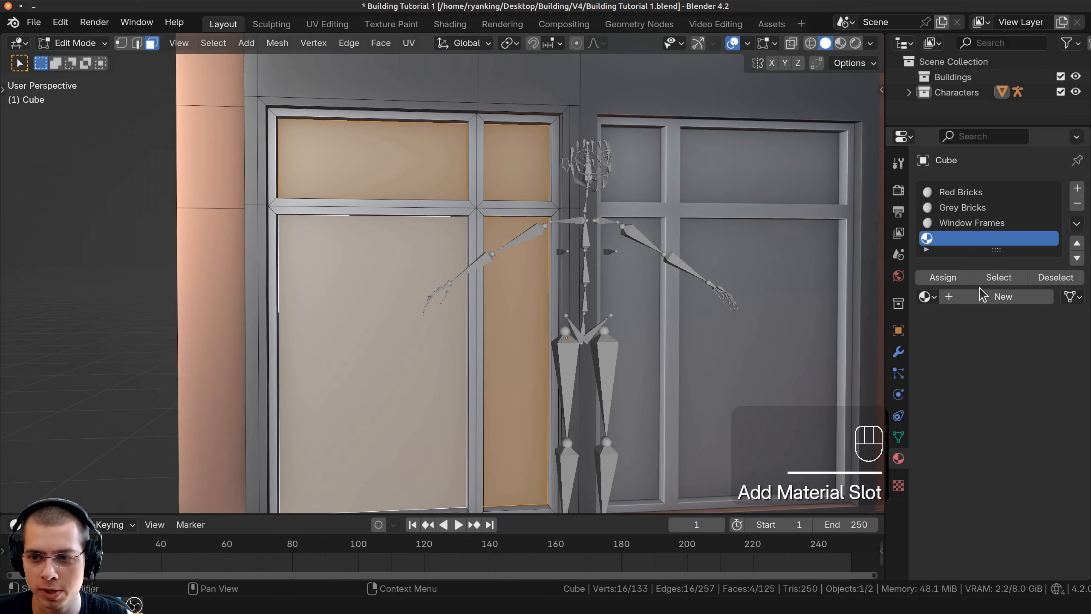
left_click(964, 296)
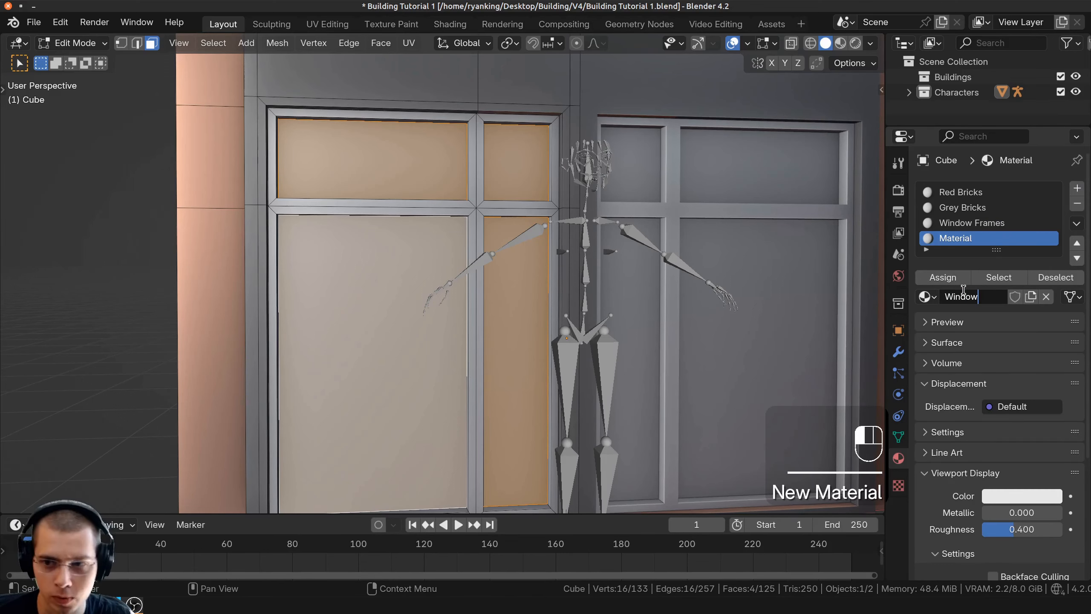
left_click(941, 277)
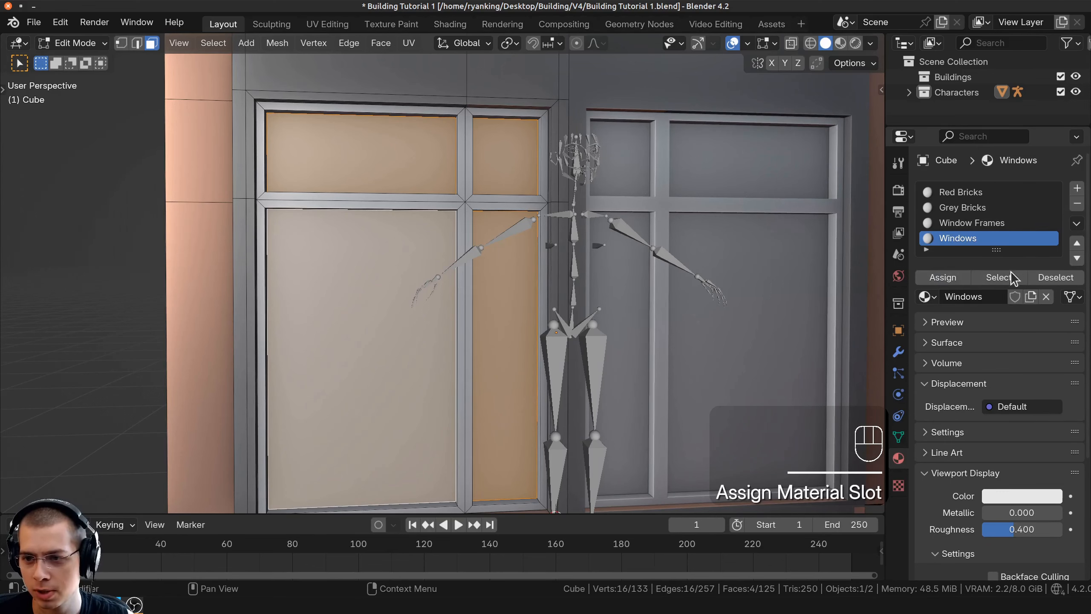
Set the Windows material's viewport display color to light blue, with hue about 0.546, saturation 0.436 and value 0.800
left_click(1009, 499)
left_click_drag(969, 329, 970, 302)
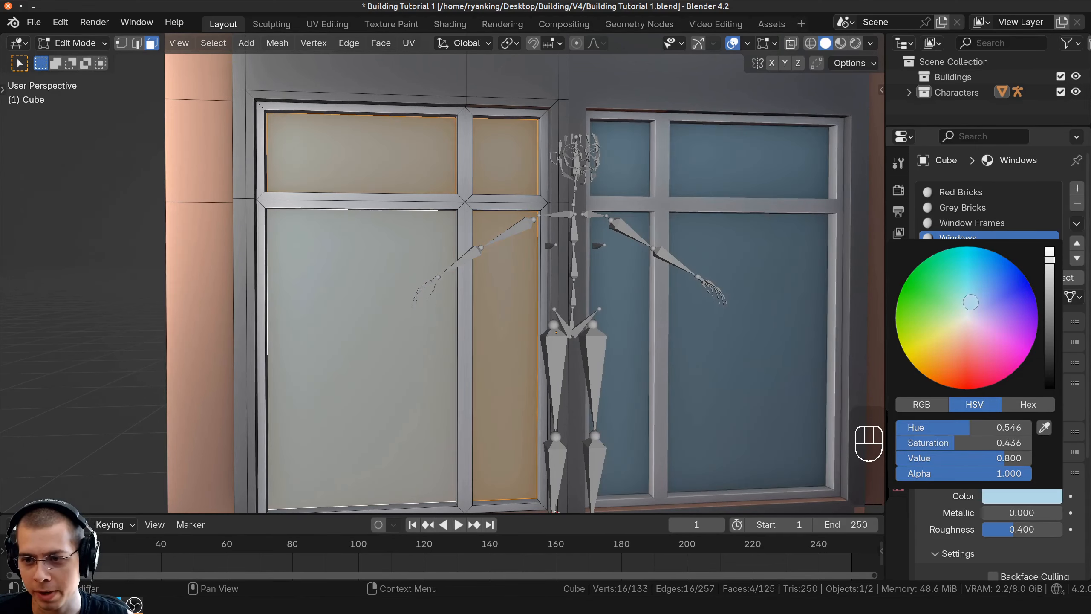
key("Tab")
scroll(431, 322, "down", 7)
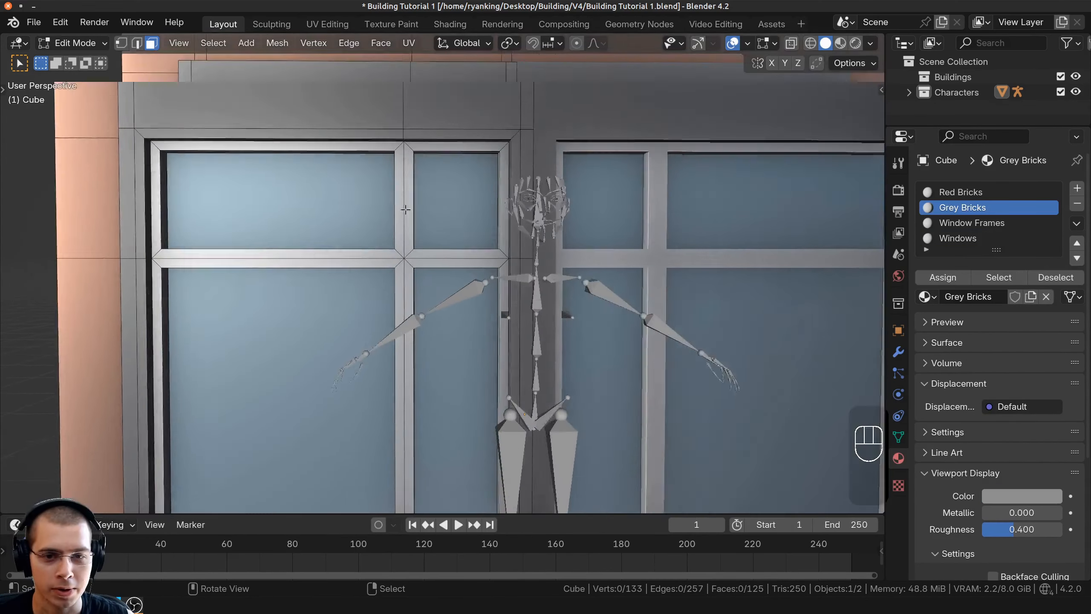
scroll(400, 161, "up", 1)
scroll(398, 189, "down", 5)
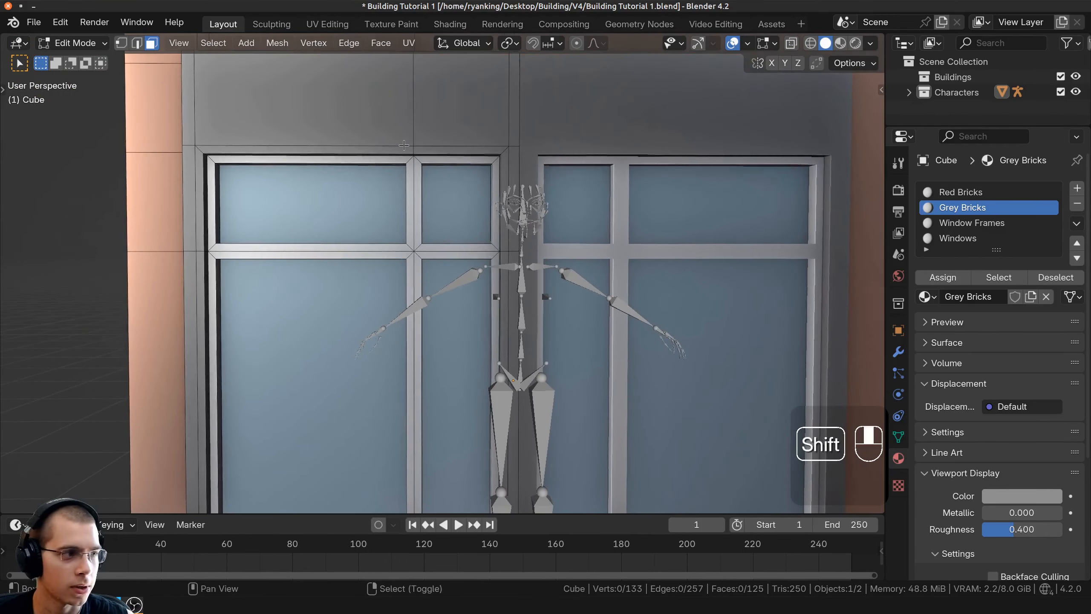
In front wireframe view, box-select the vertices of the window's vertical divider and scale them along X to make it thinner
key("KP_1")
key("1")
key("z")
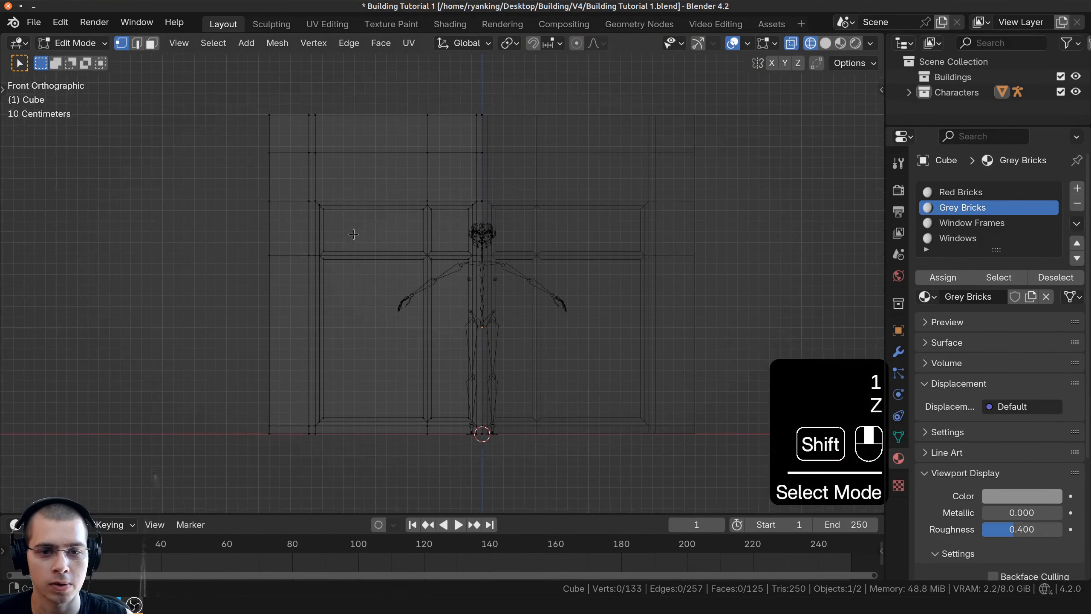
middle_click_drag(353, 237, 358, 212, "shift")
key("a")
key("a")
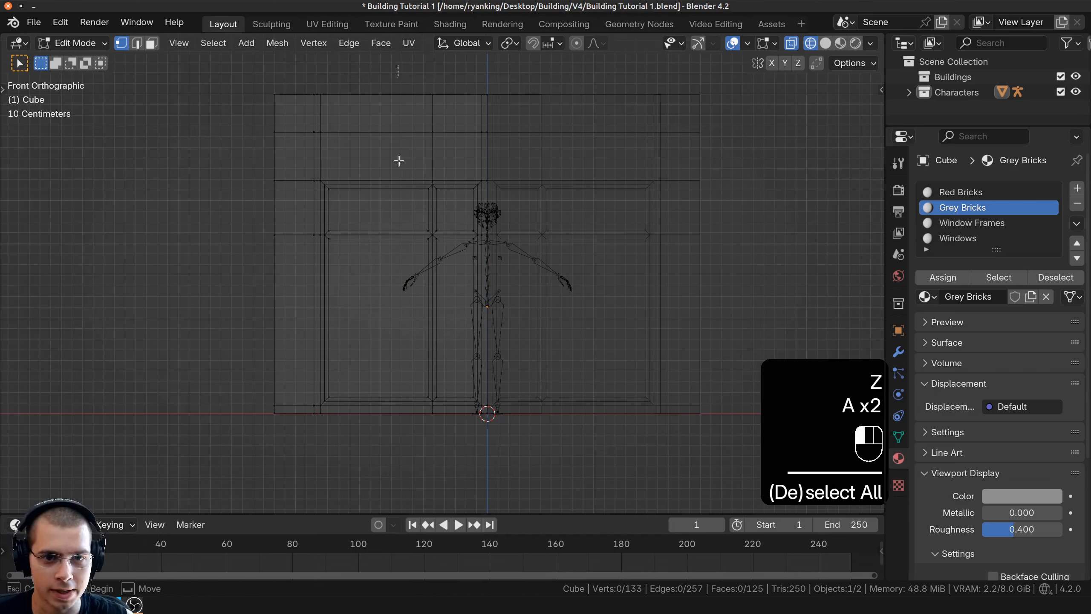
left_click_drag(398, 161, 450, 538)
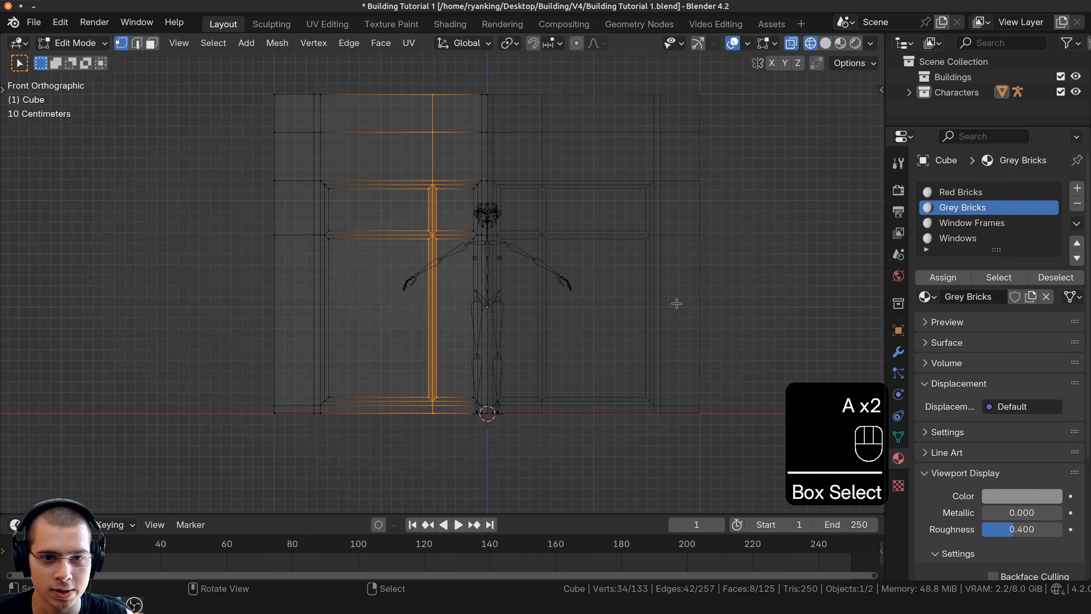
key("s")
key("x")
left_click(556, 288)
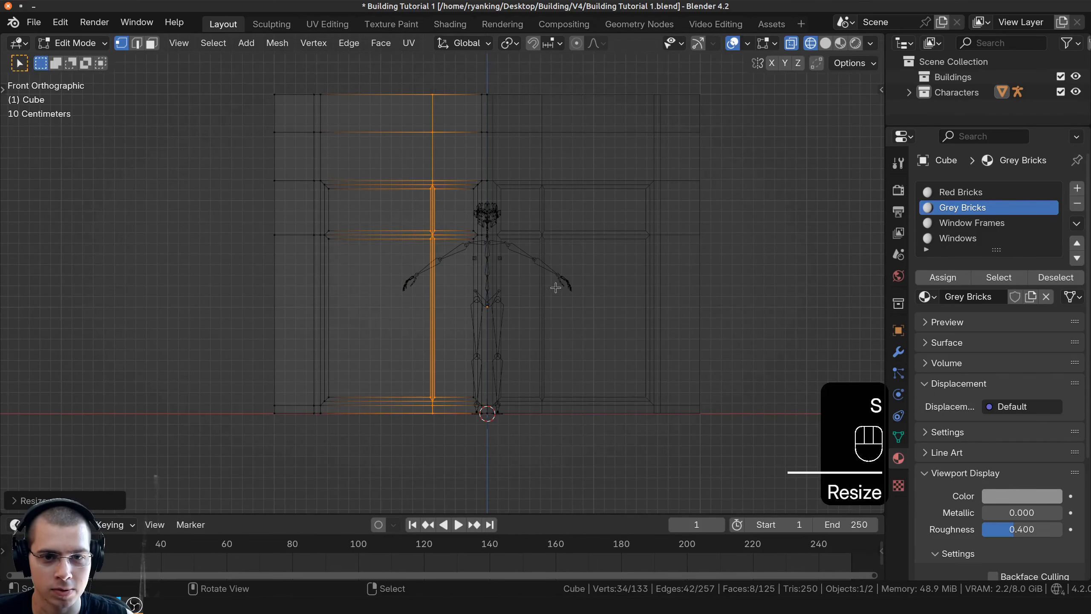
Box-select the vertices of the window's horizontal divider, scale them along Z to make it thinner, and clear the selection
key("a")
key("b")
left_click_drag(209, 215, 683, 306)
scroll(414, 350, "up", 3)
key("s")
key("z")
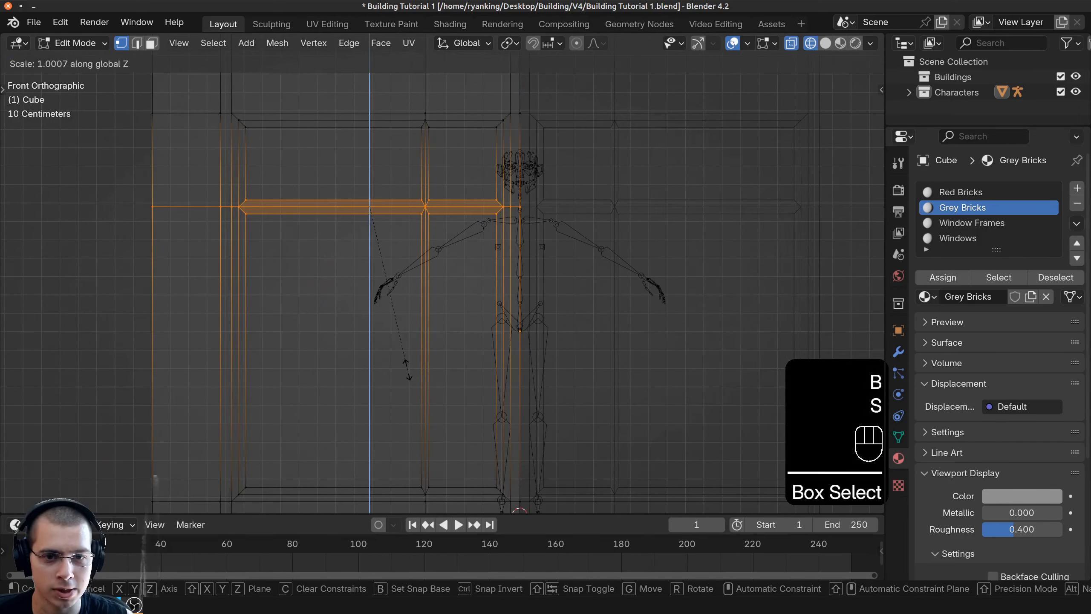
left_click(389, 260)
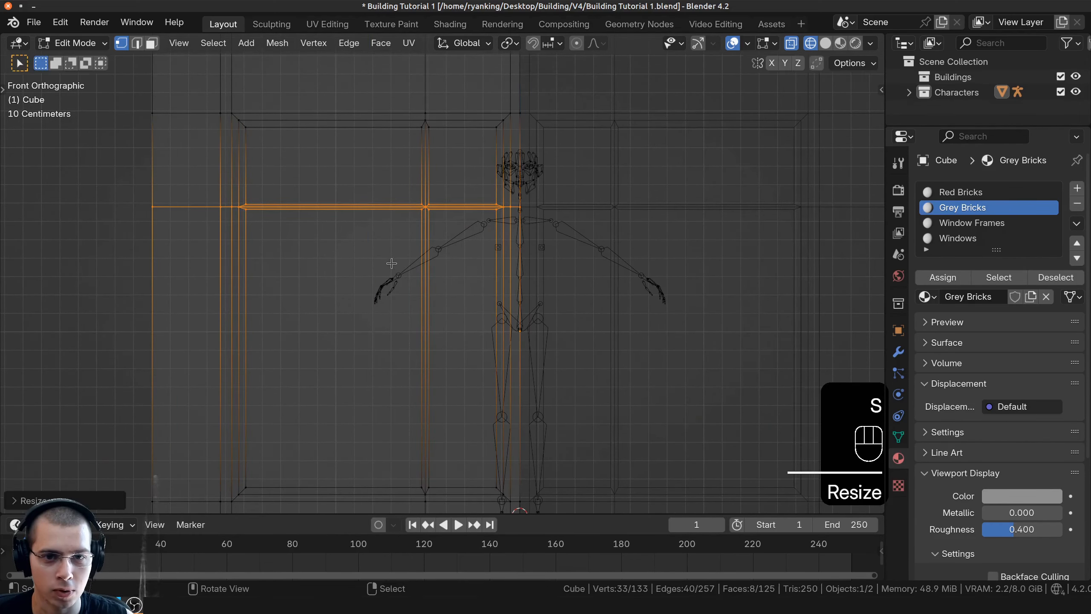
key("a")
scroll(389, 261, "down", 3)
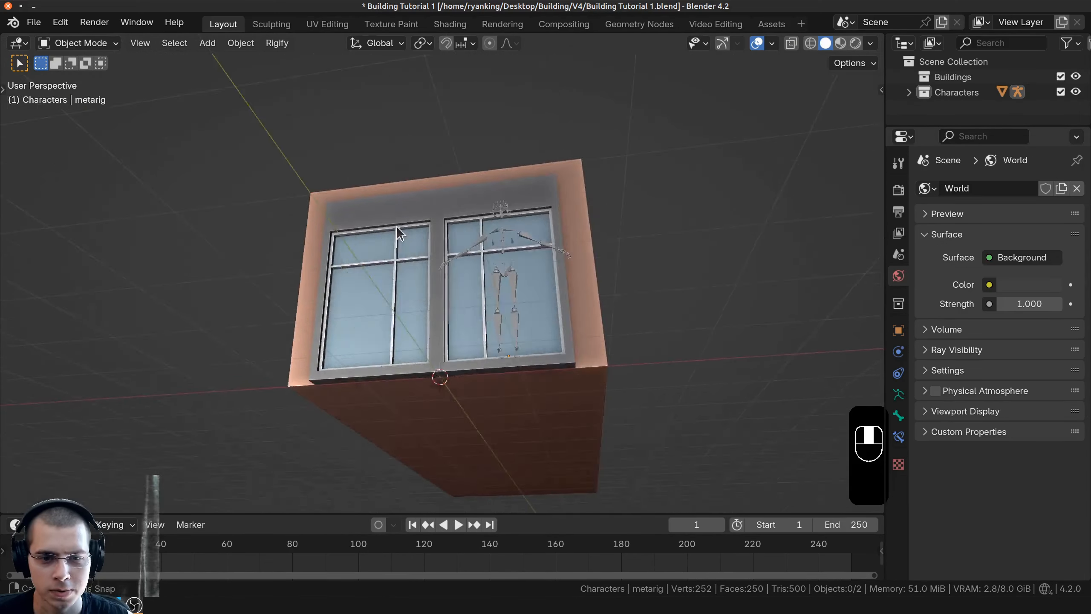
Select the faces on the underside of the building mesh, including those beneath the protruding window frame, and delete them
middle_click_drag(396, 226, 515, 289)
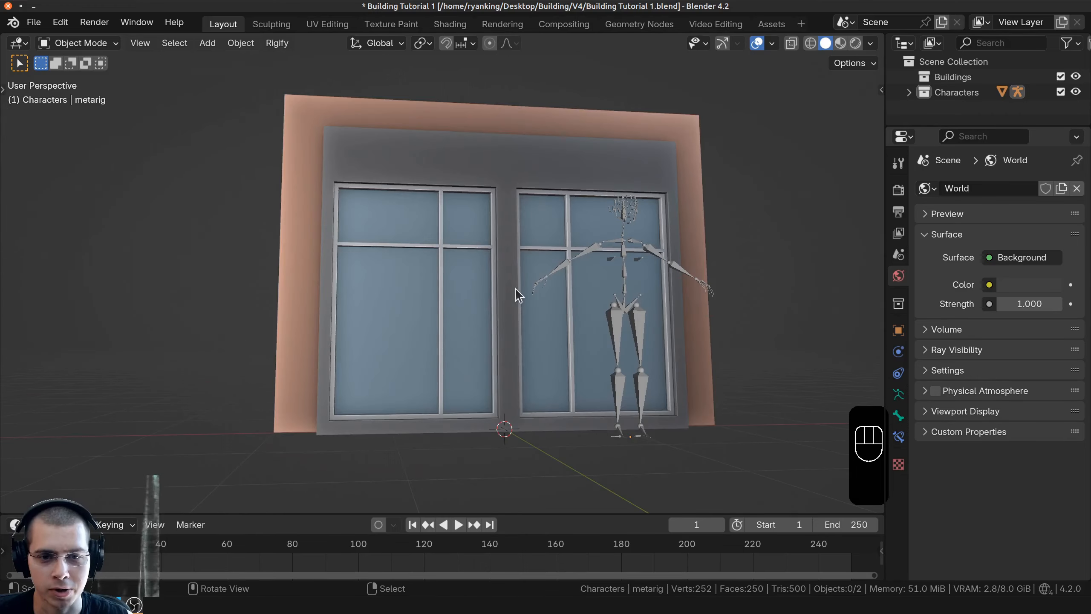
left_click(410, 217)
key("Tab")
middle_click_drag(371, 224, 363, 168)
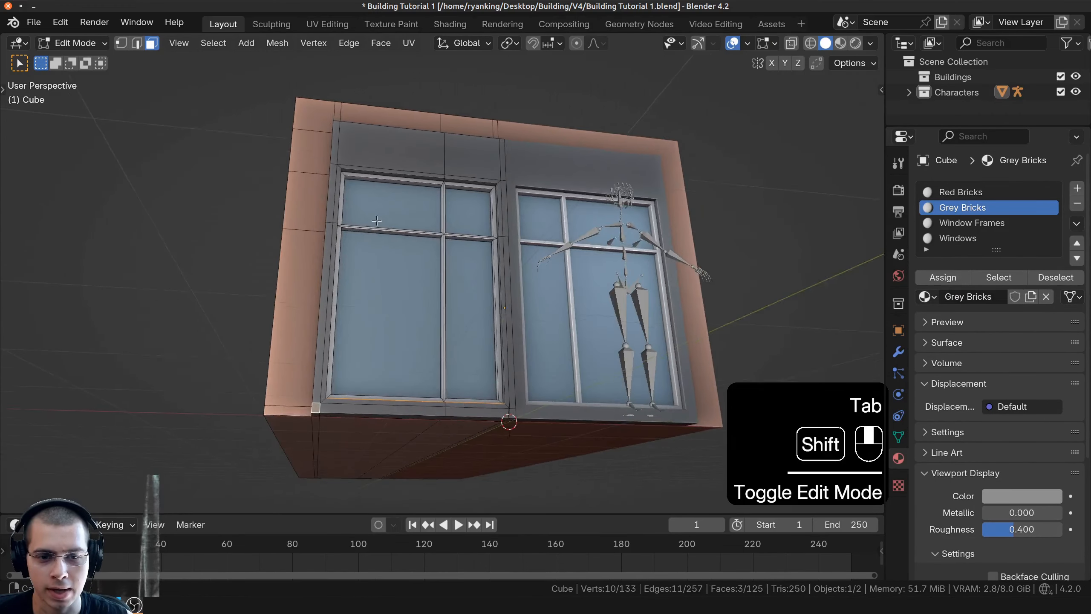
middle_click_drag(317, 407, 371, 246, "shift")
key("a")
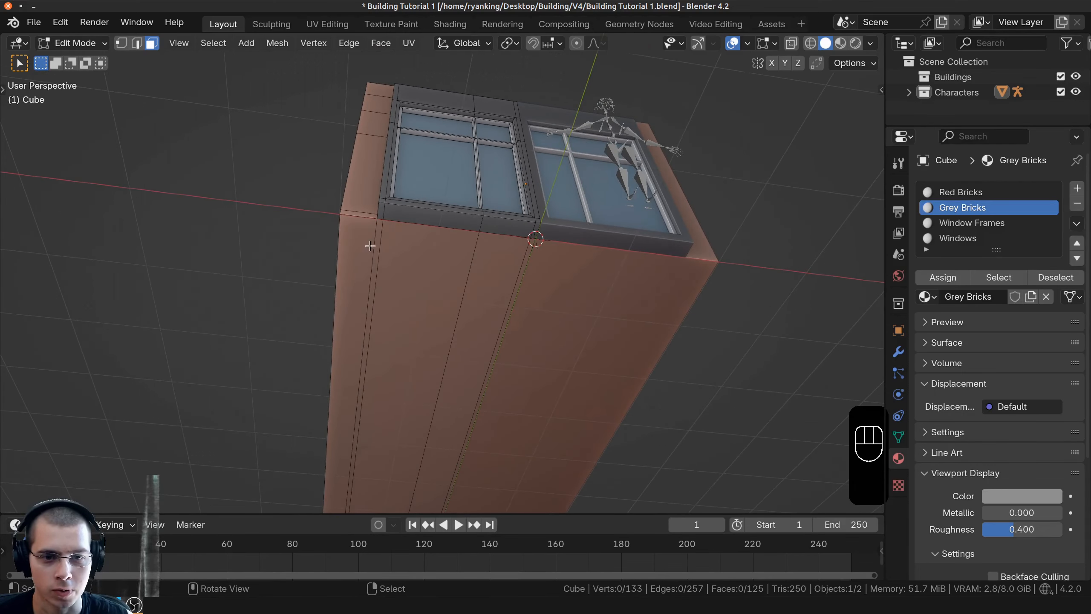
left_click_drag(376, 253, 479, 287)
key("b")
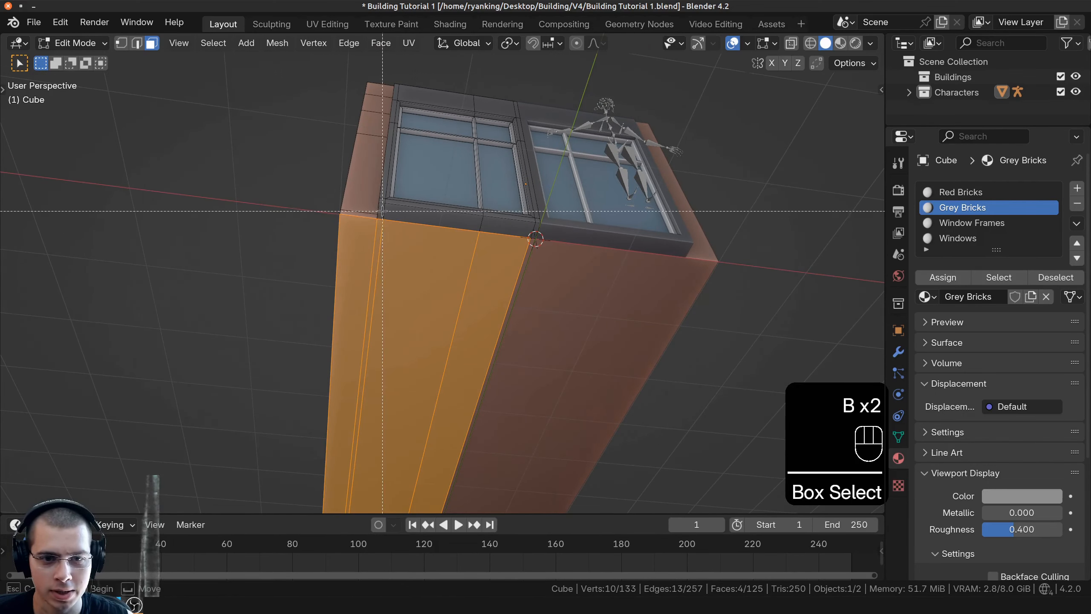
left_click_drag(442, 253, 443, 254)
key("b")
scroll(473, 284, "down", 3)
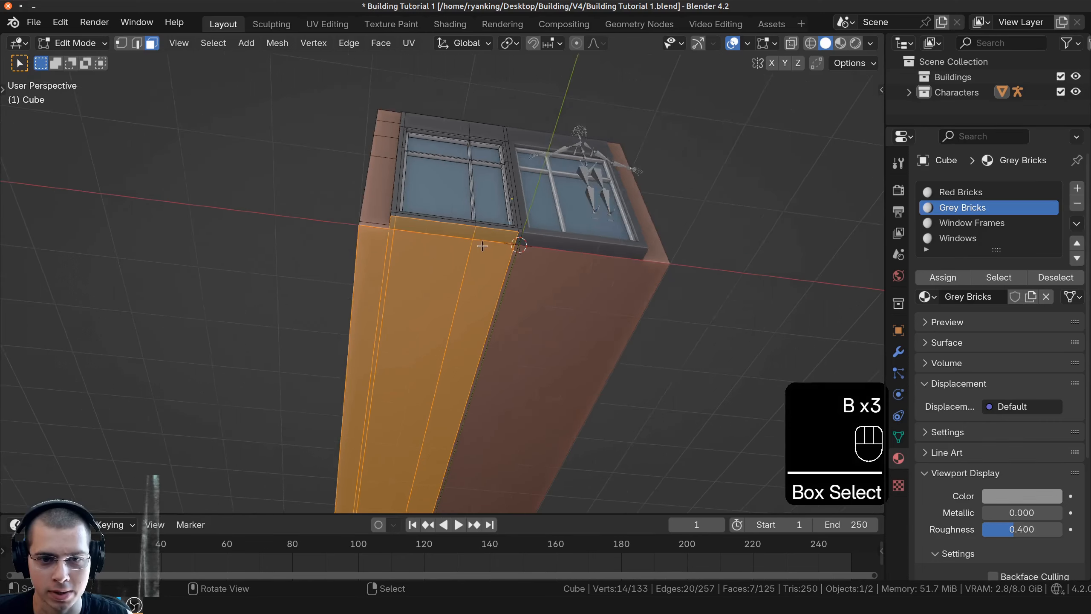
middle_click_drag(481, 295, 392, 416)
scroll(397, 367, "up", 3)
middle_click_drag(396, 367, 378, 178)
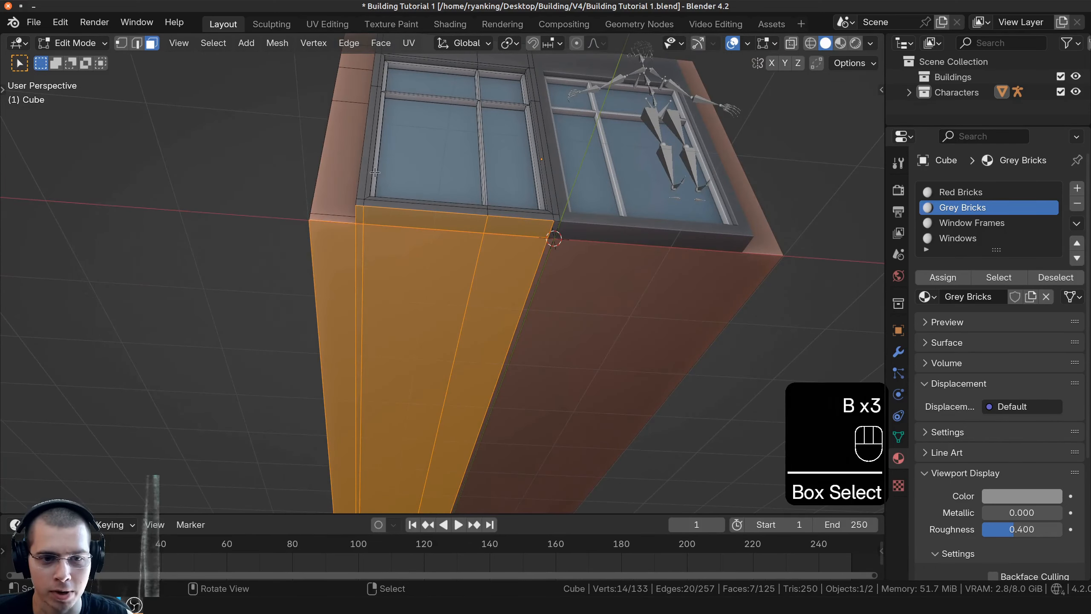
key("x")
left_click(321, 174)
Delete the long strip face along the building's center line and the small leftover face beneath the central window pillar
middle_click_drag(430, 257, 545, 263)
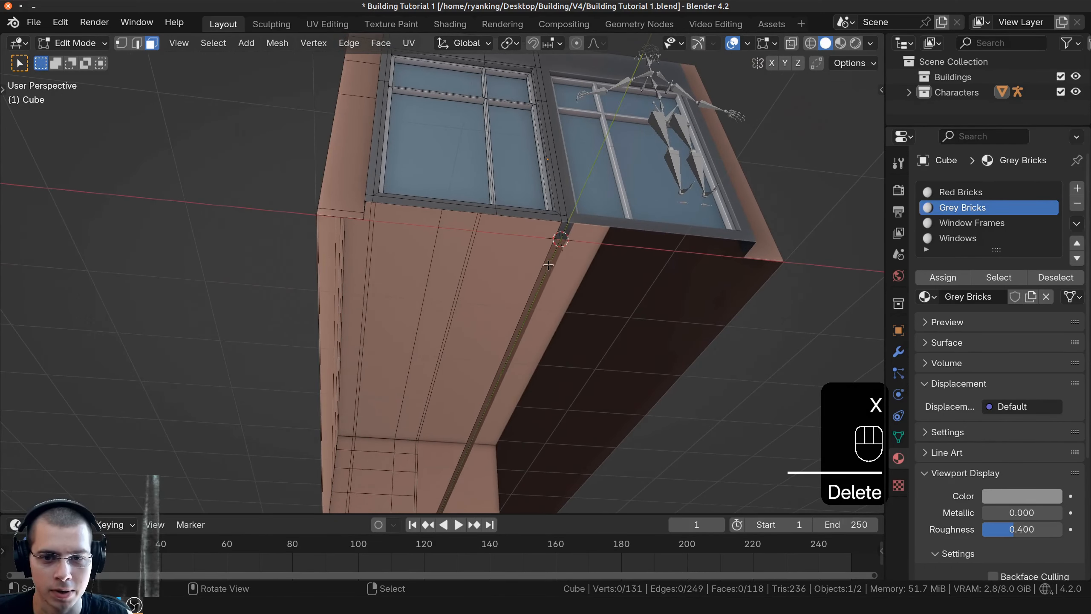
left_click(549, 264)
key("x")
left_click(548, 263)
left_click(563, 229)
key("x")
left_click(564, 229)
scroll(515, 266, "down", 2)
middle_click_drag(455, 306, 487, 214, "shift")
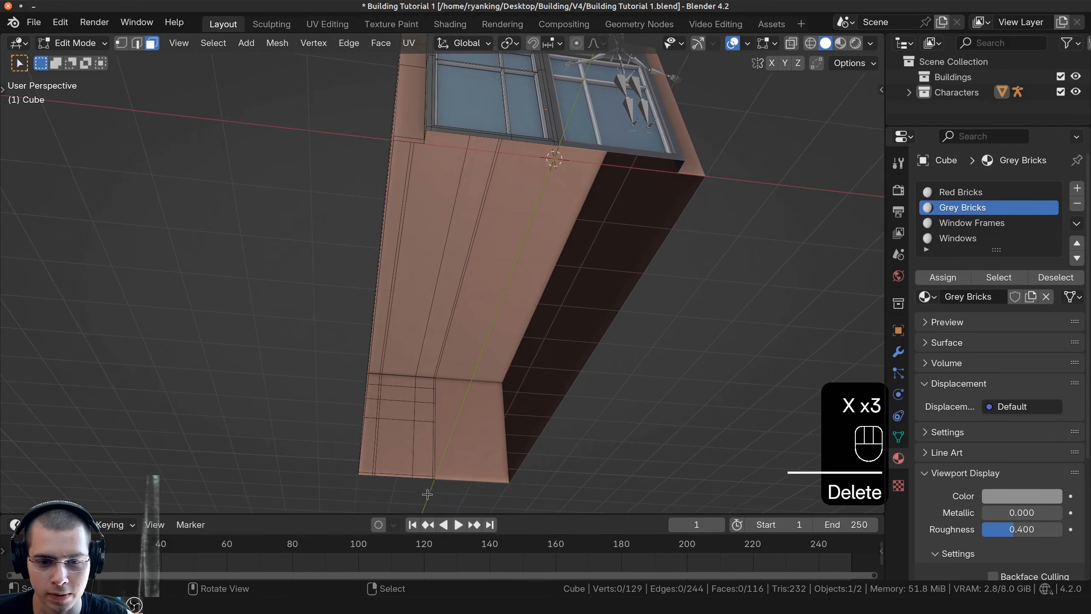
middle_click_drag(496, 346, 494, 447, "shift")
middle_click_drag(494, 447, 492, 466)
Return to Object Mode and save the building file
key("Tab")
middle_click_drag(475, 168, 496, 201)
key("ctrl+s")
Add an Array modifier to the building after its Mirror modifier
left_click(898, 357)
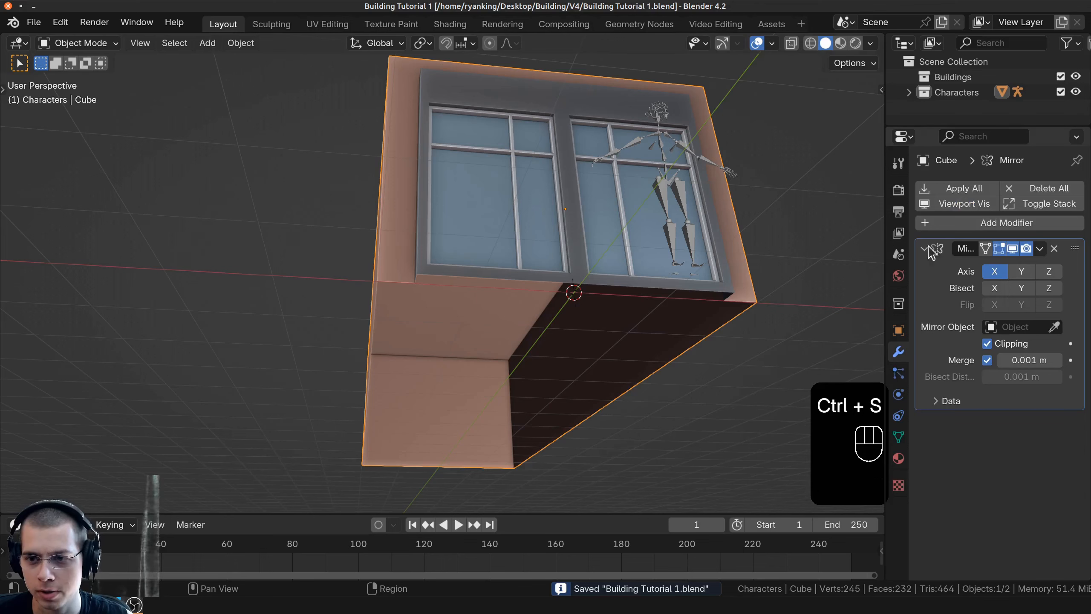
left_click(962, 222)
type("arr")
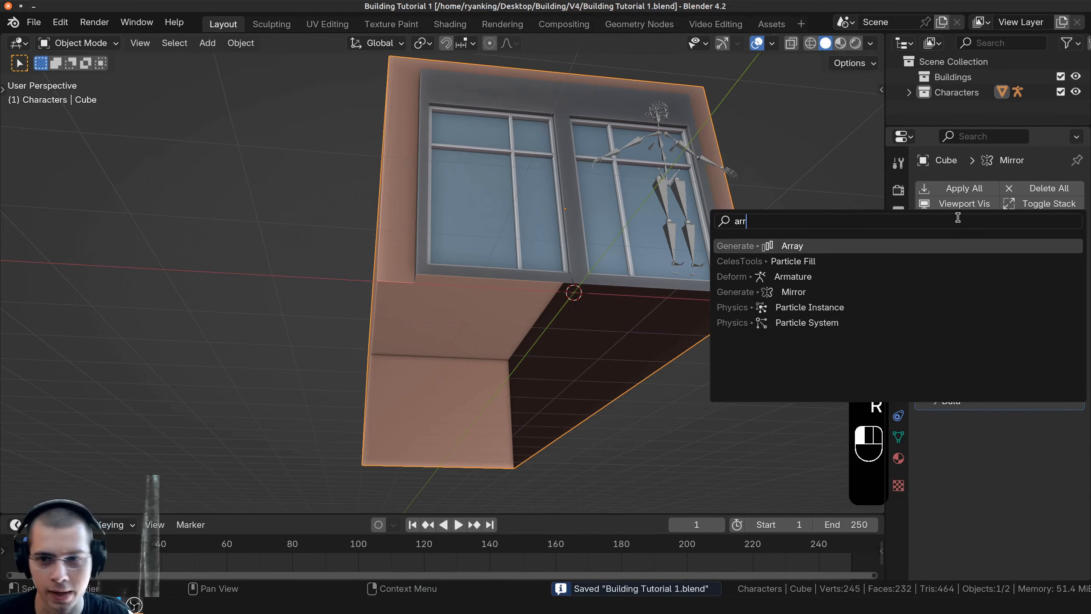
left_click(793, 245)
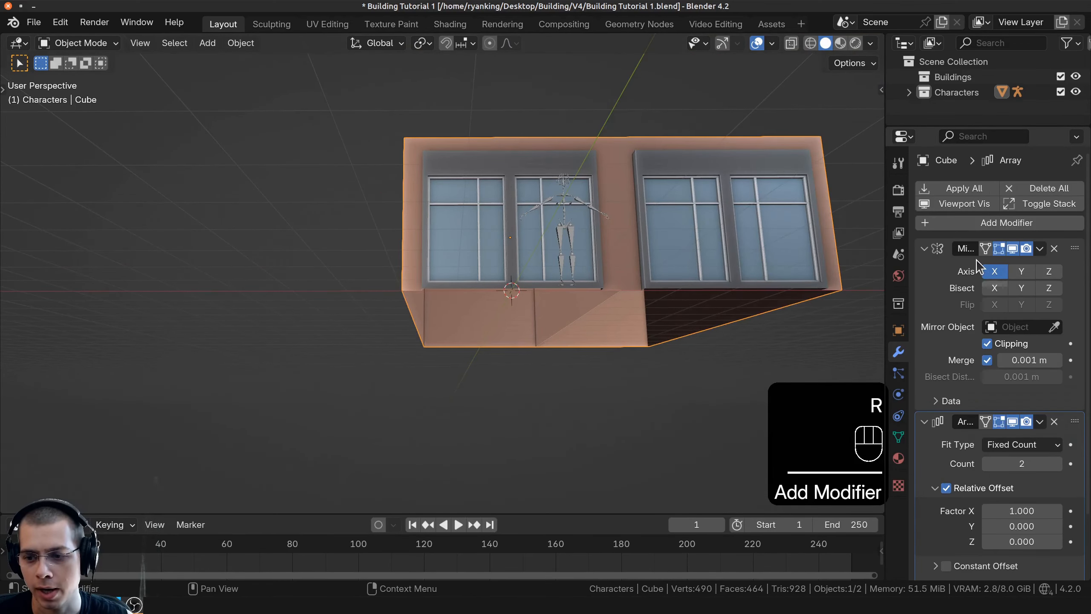
Set the Array's relative offset to 0 on X and -1 on Z to stack the copy below the building
scroll(978, 267, "down", 4)
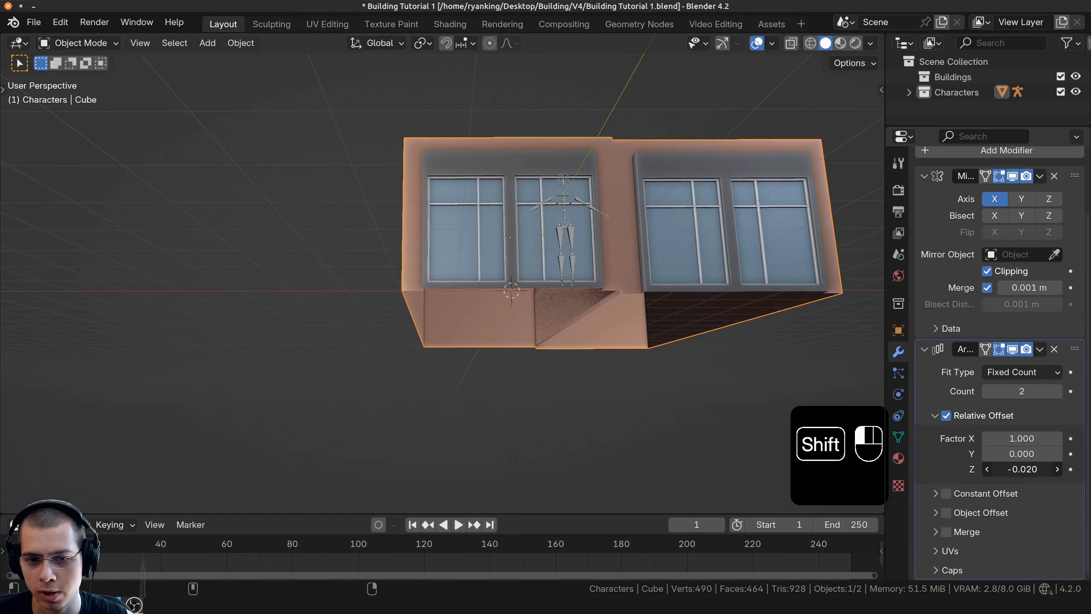
left_click_drag(1009, 469, 1036, 473)
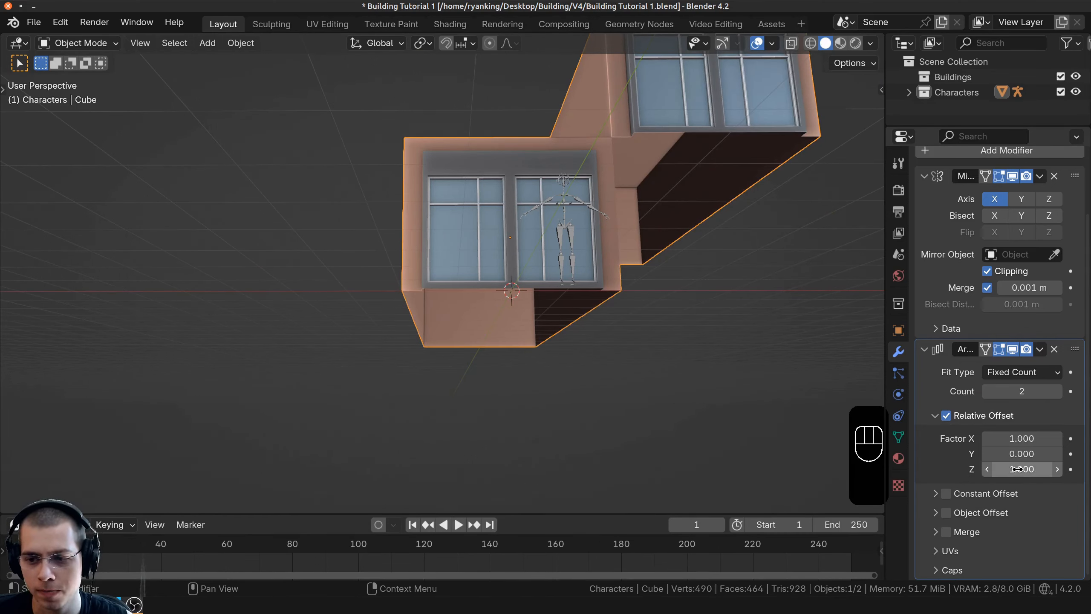
type("1")
key("Return")
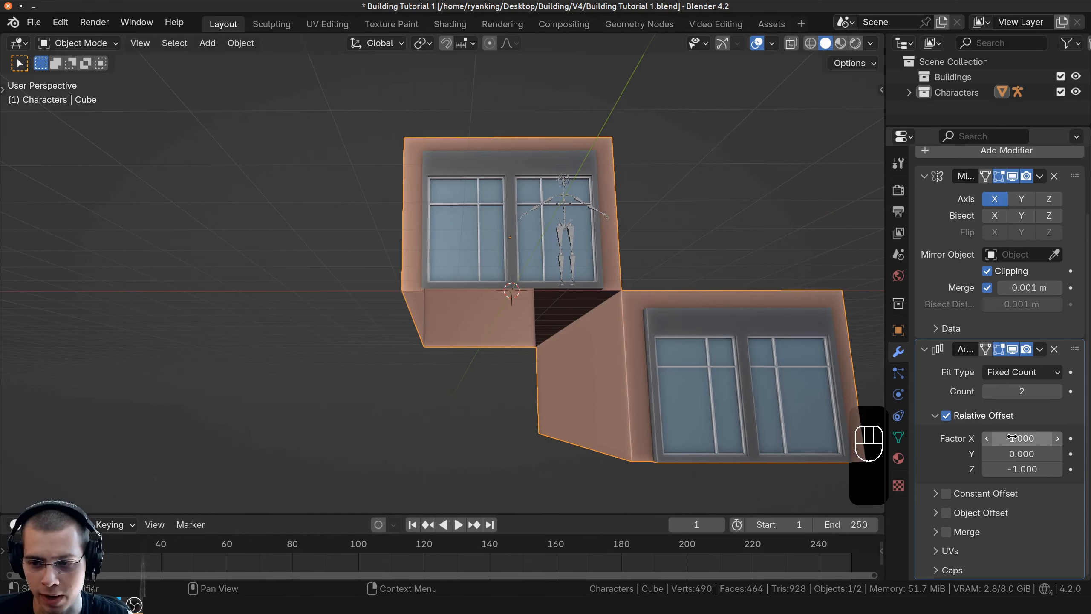
type("0")
key("Return")
Examine the seam between the upper story and its arrayed copy below, both close up and from a distance
middle_click_drag(453, 280, 387, 211)
middle_click_drag(386, 210, 444, 241, "shift")
scroll(443, 241, "up", 3)
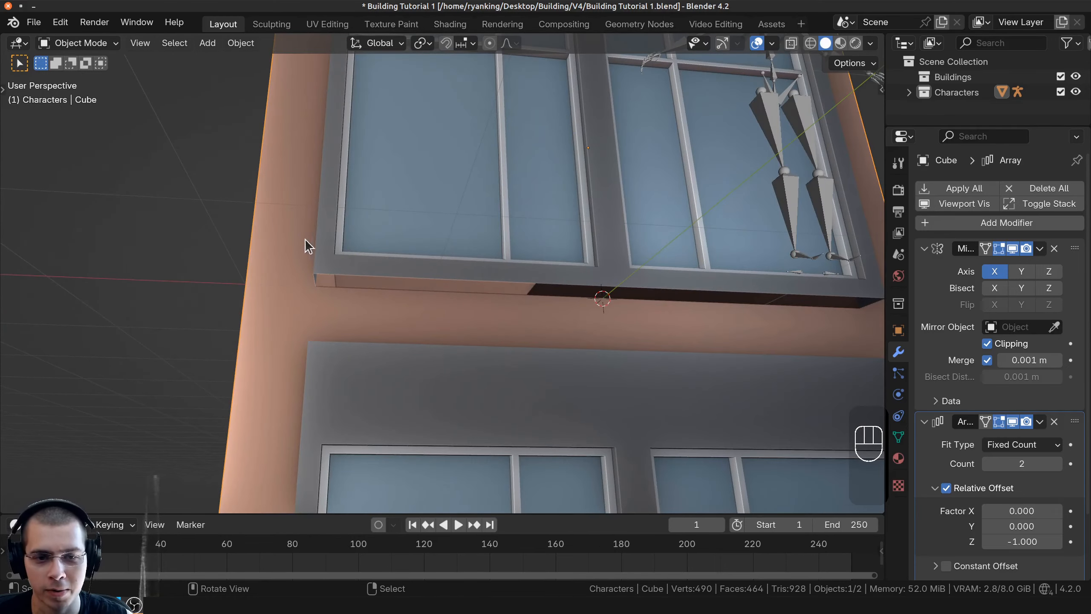
middle_click_drag(305, 240, 316, 182)
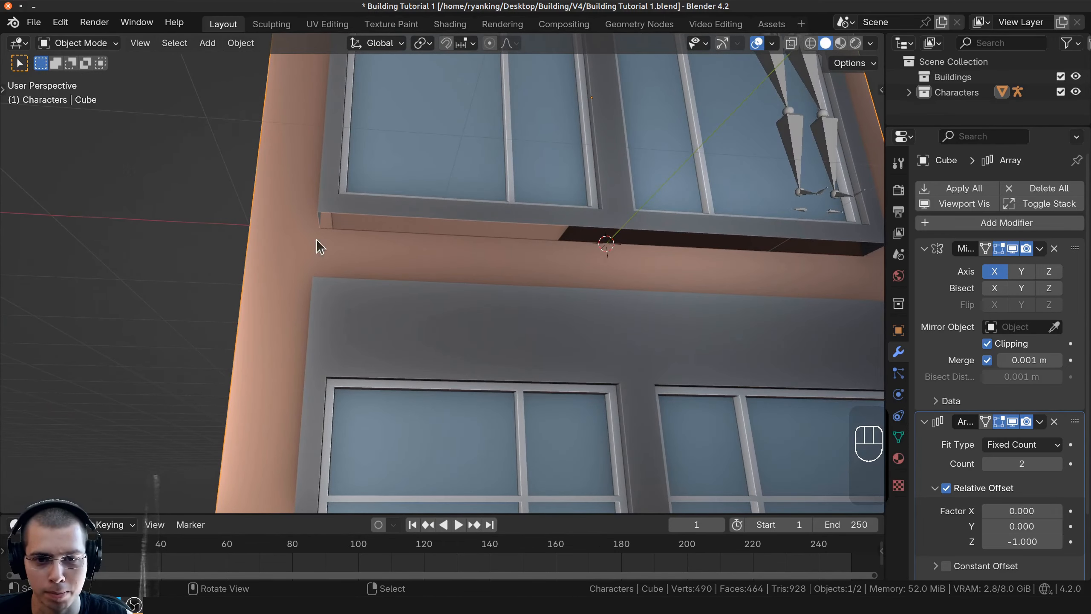
scroll(318, 242, "down", 5)
middle_click_drag(352, 286, 324, 297, "shift")
scroll(324, 297, "down", 2)
middle_click_drag(503, 189, 474, 210)
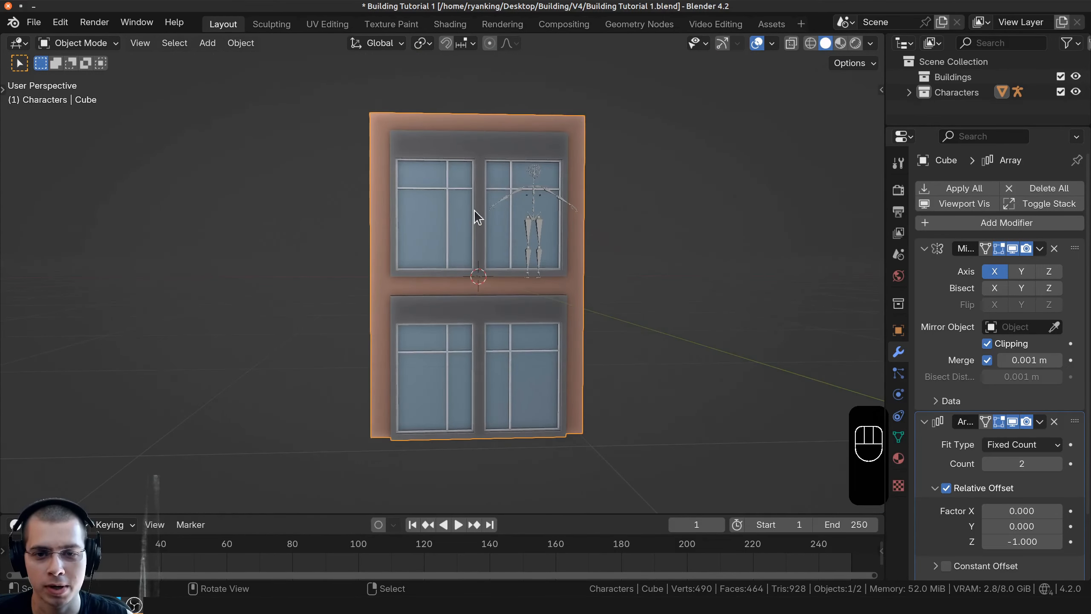
Check in Edit Mode which part of the mirrored and arrayed building is the editable mesh
key("Tab")
middle_click_drag(403, 117, 461, 367)
key("a")
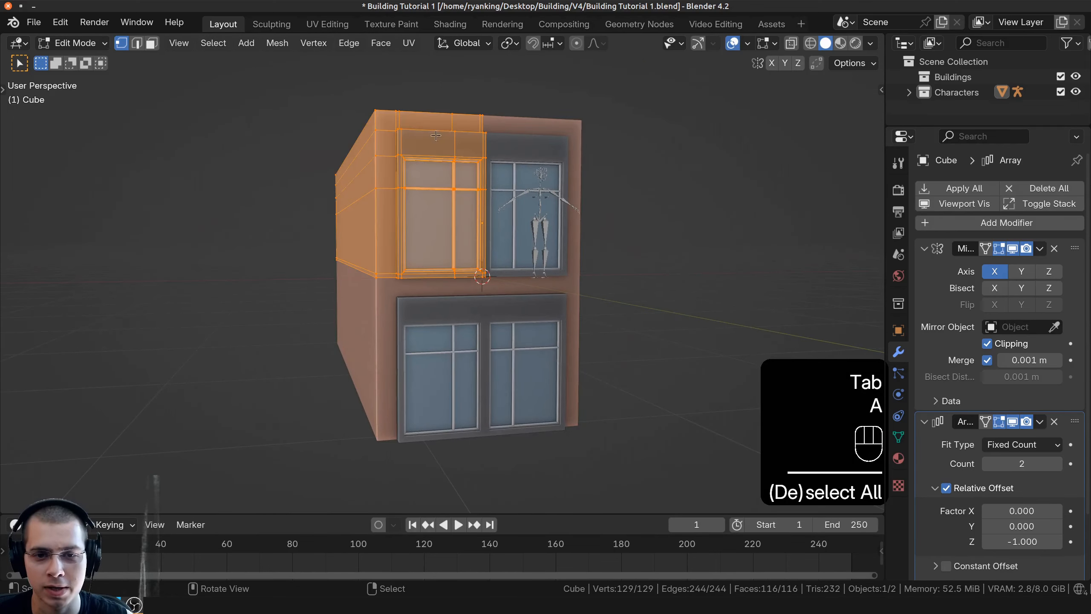
key("a")
key("a")
key("Tab")
middle_click_drag(447, 303, 426, 318)
scroll(426, 318, "up", 1)
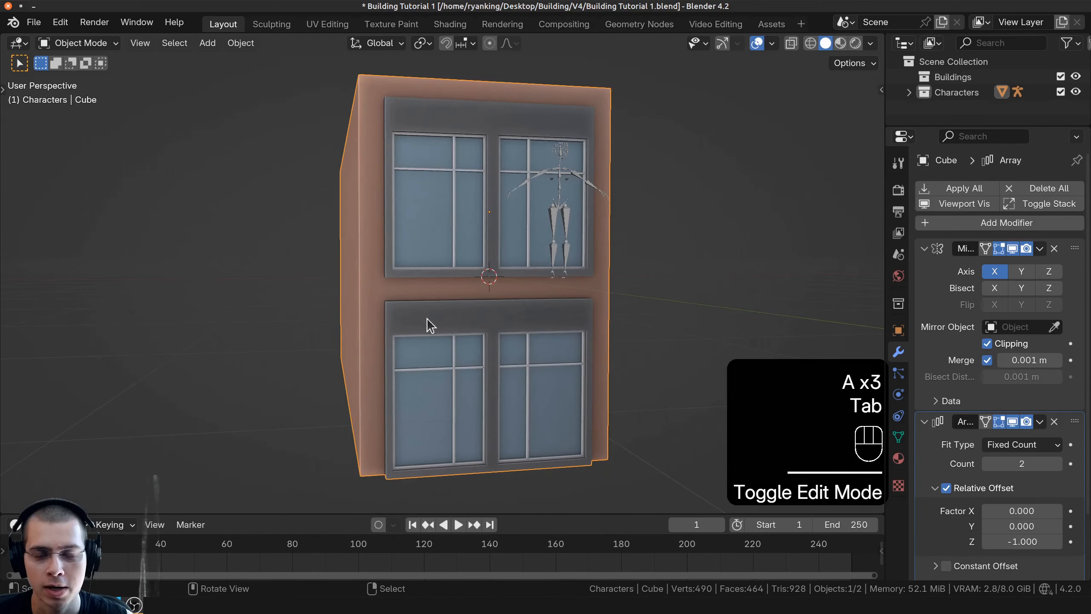
Duplicate the building object and leave the copy in its original position
mouse_move(361, 278)
middle_mouse_down("shift")
mouse_move(344, 291)
mouse_move(353, 276)
middle_mouse_up("shift")
scroll(458, 283, "down", 2)
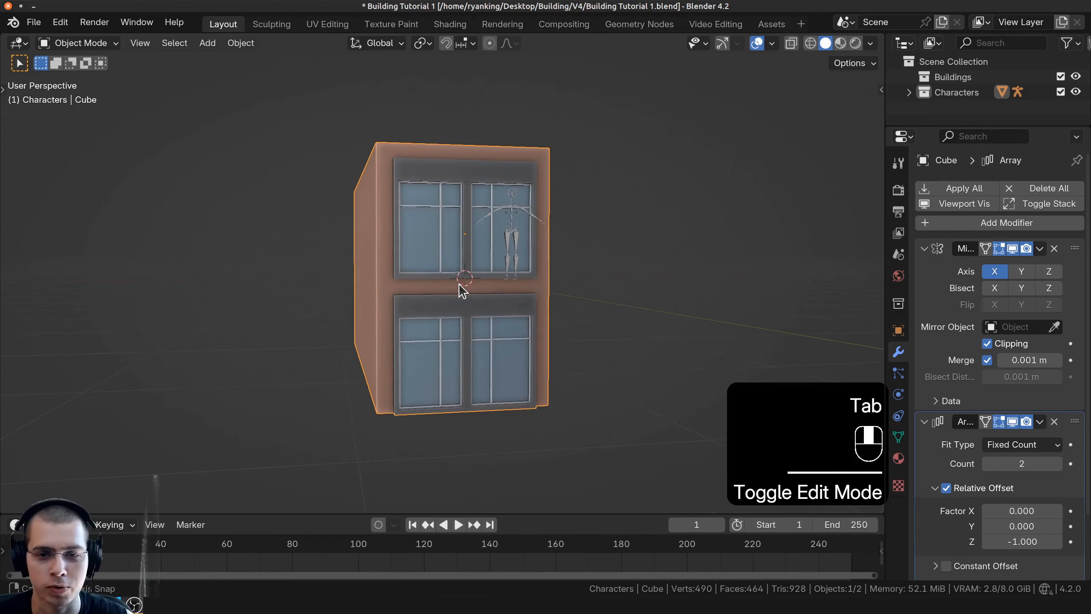
key("shift+d")
right_click(320, 181)
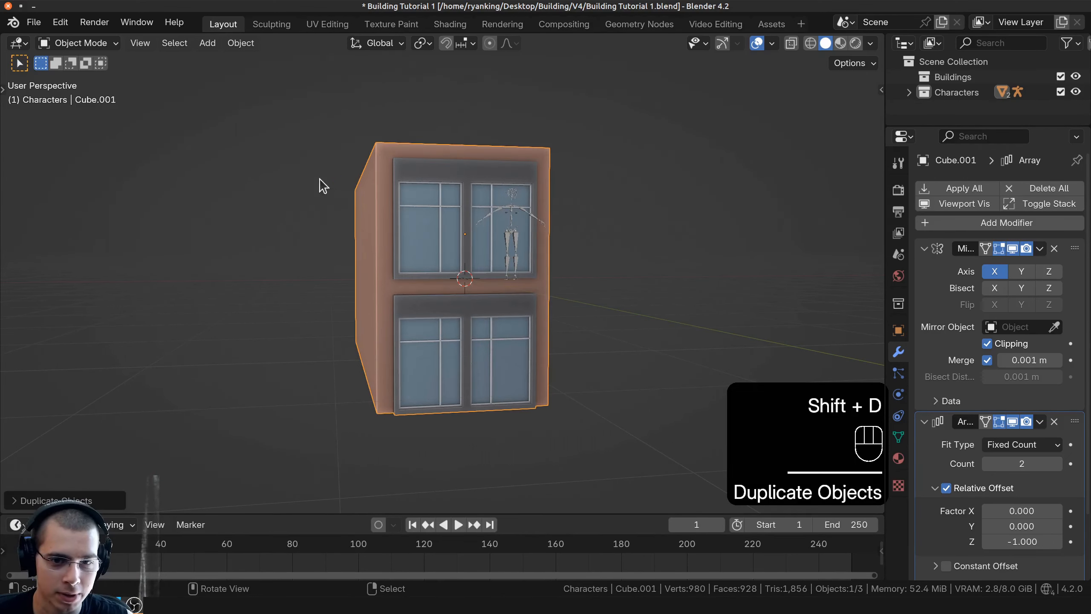
Move the duplicated building into a new collection named Backup
key("m")
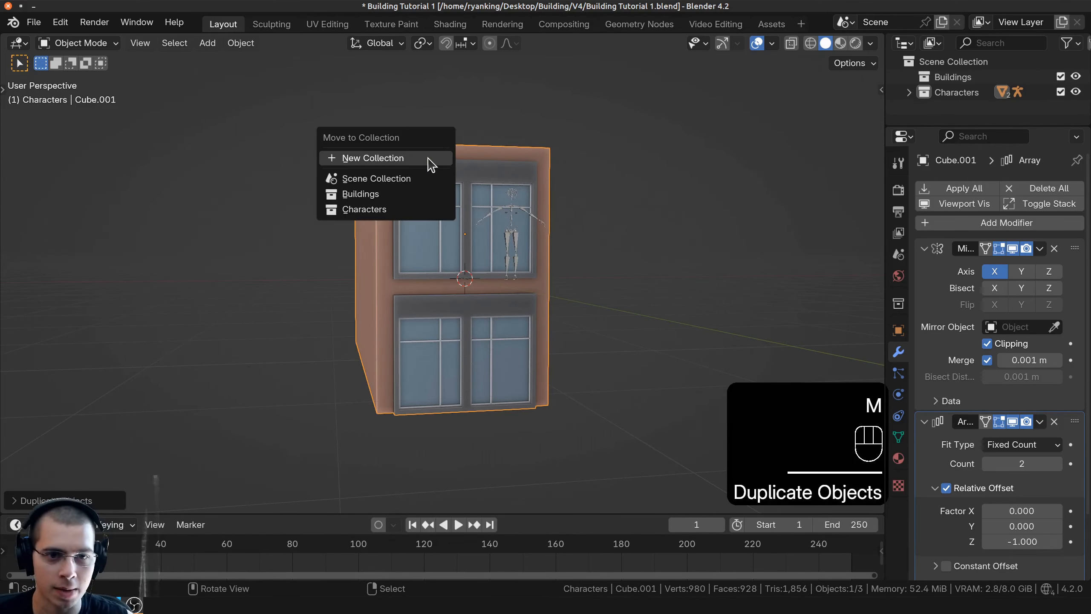
left_click(360, 163)
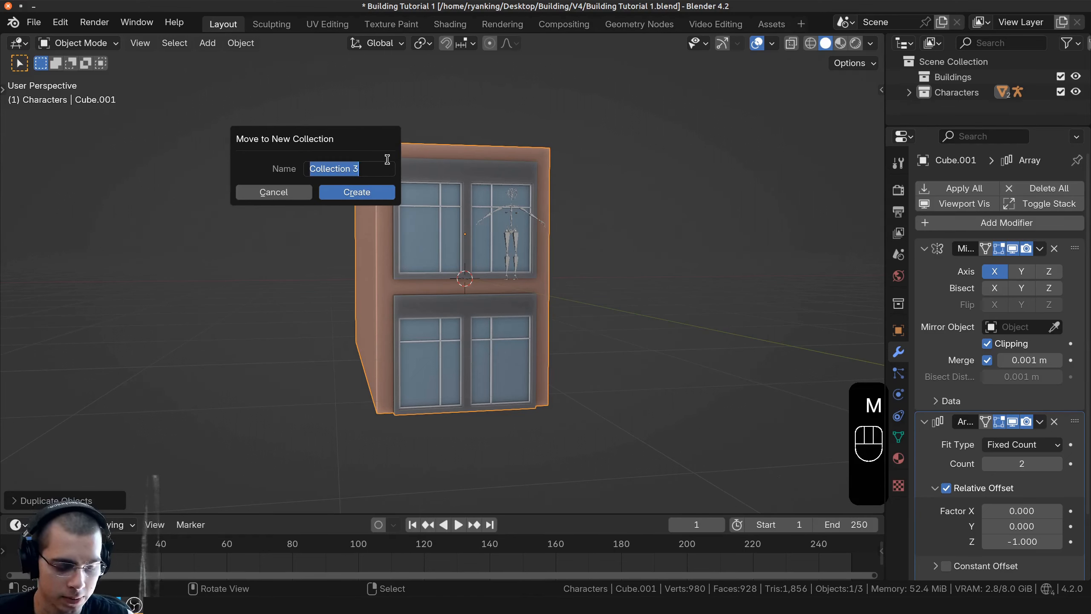
type("Backup")
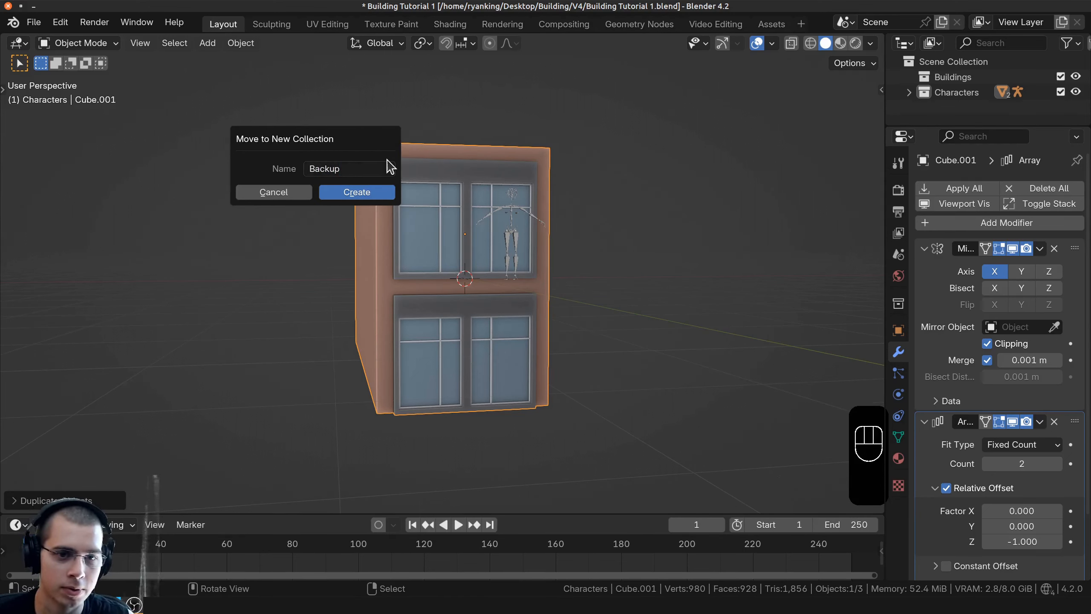
left_click(356, 194)
Enlarge the Outliner, collapse the Backup collection and exclude it from the view layer
left_click_drag(948, 125, 949, 185)
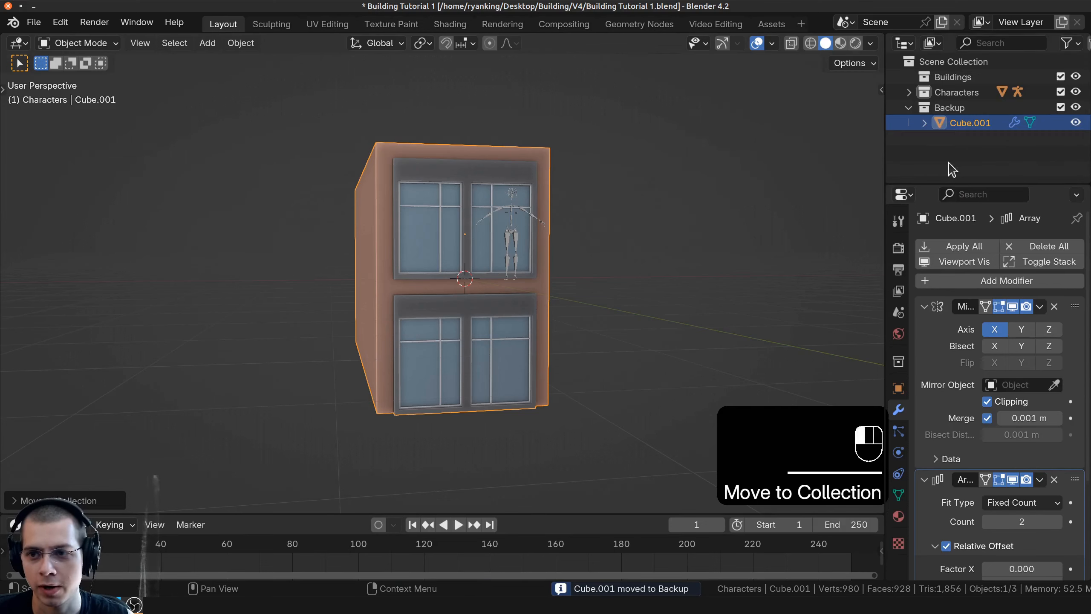
left_click(909, 108)
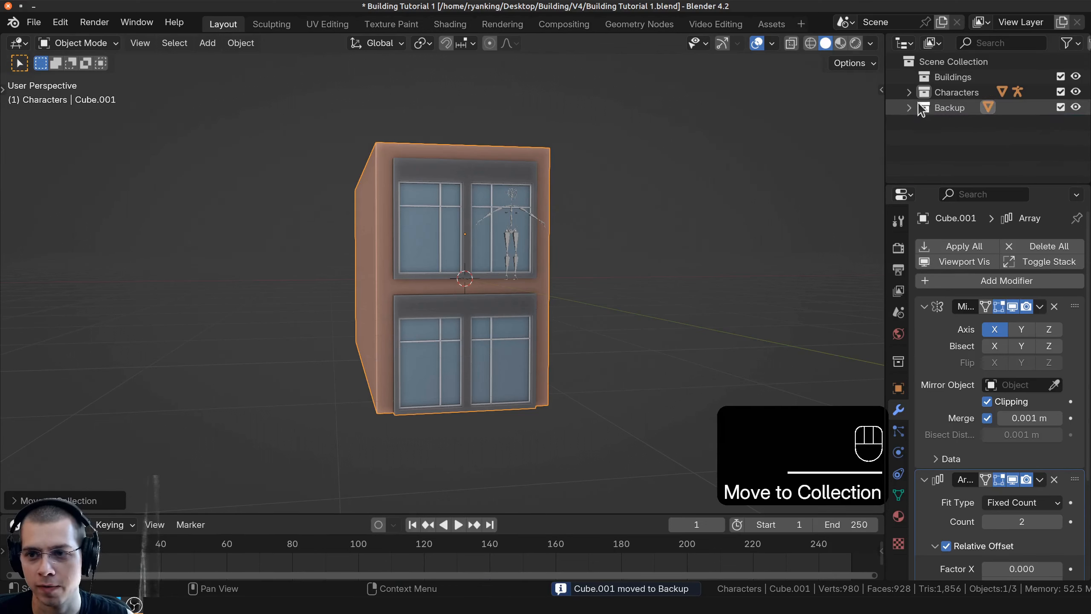
left_click(1061, 108)
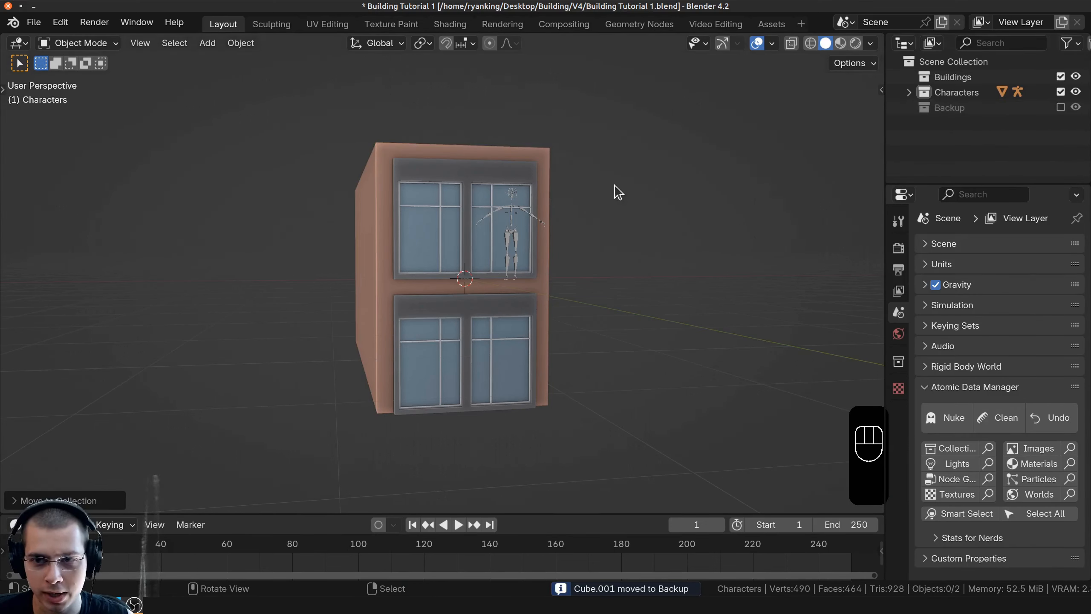
Select the remaining building and move it into the Buildings collection
left_click(418, 176)
key("g")
key("Escape")
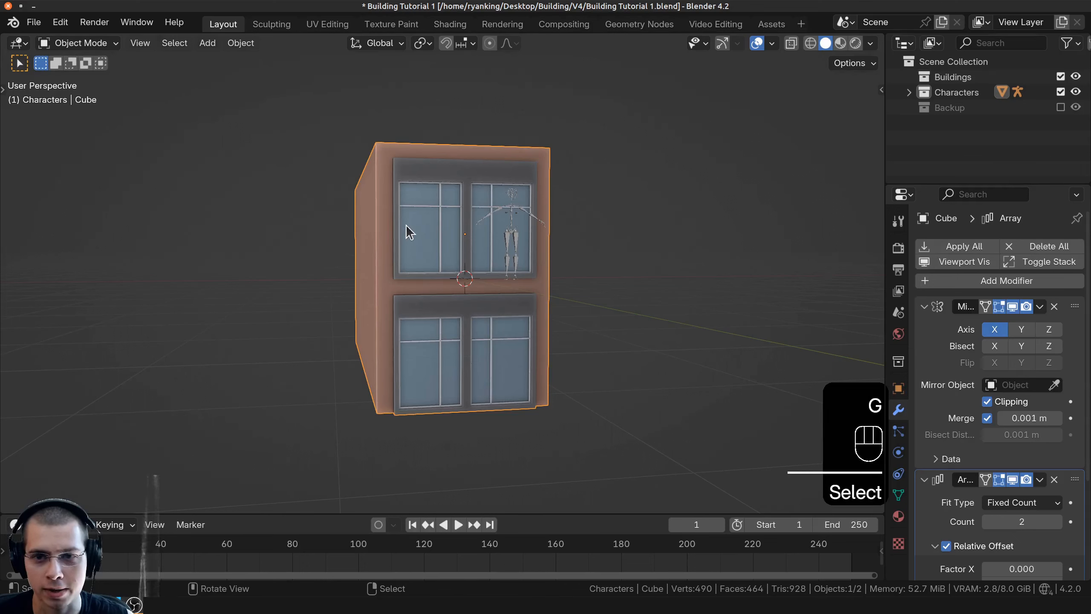
key("g")
right_click(502, 169)
key("m")
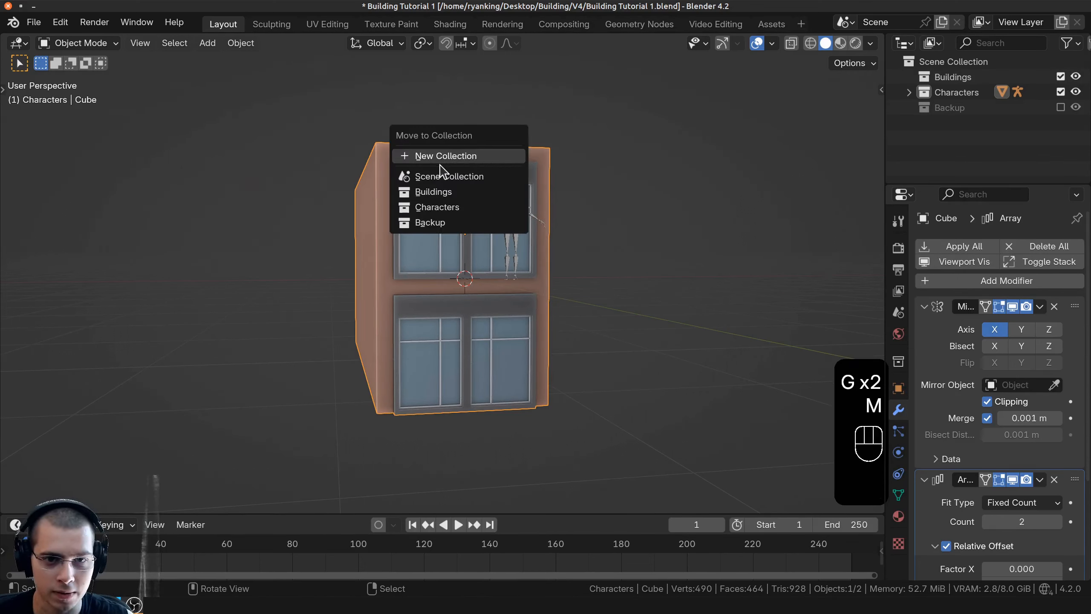
left_click(458, 191)
key("m")
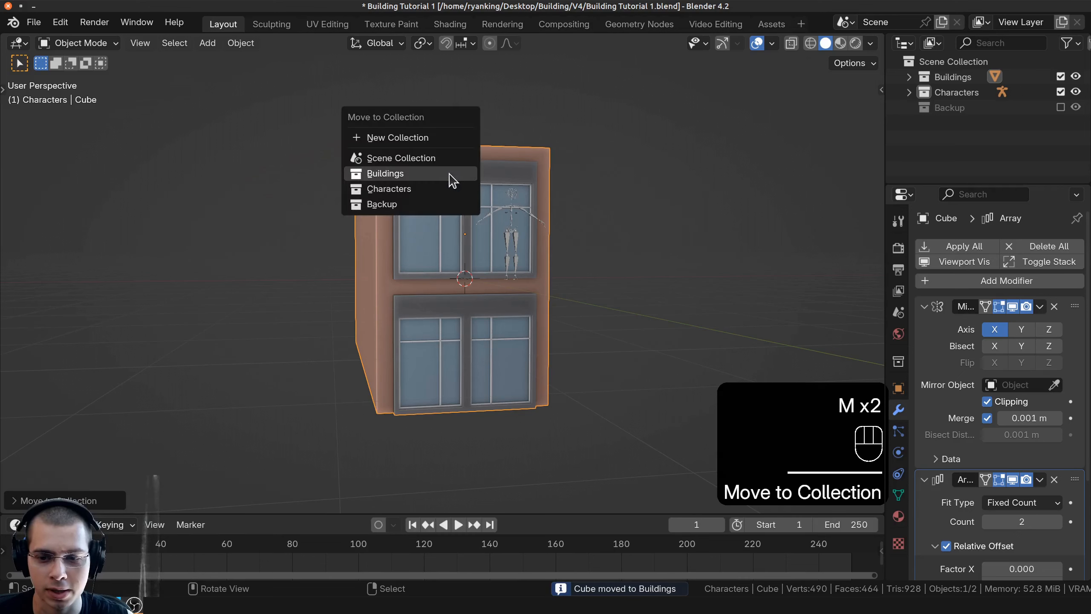
left_click(450, 177)
key("m")
left_click(421, 154)
Apply the Array modifier on the building, keeping the Mirror modifier live
scroll(415, 183, "up", 2)
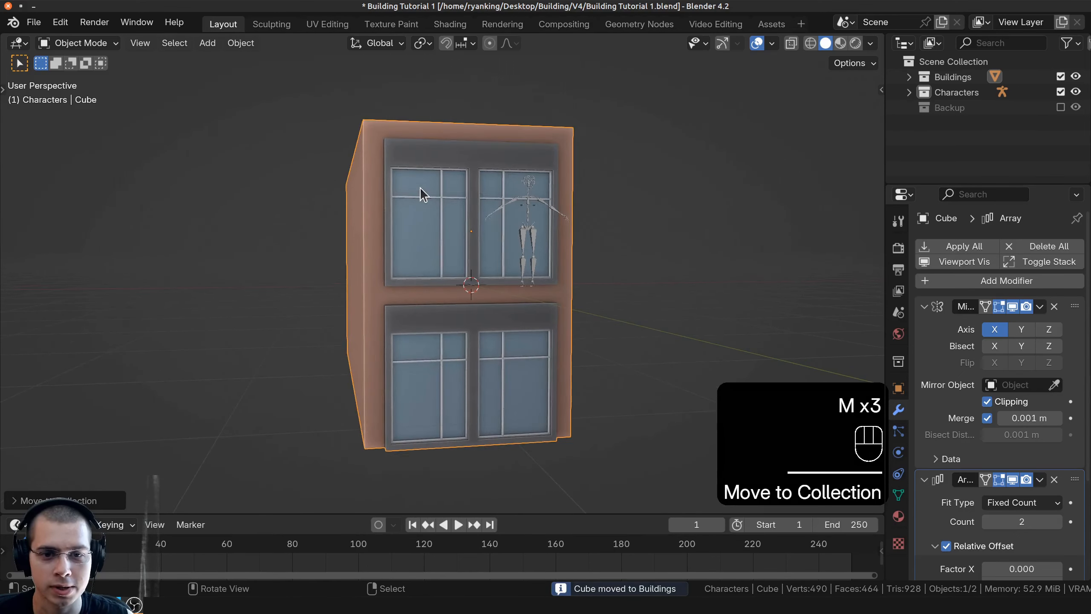
scroll(977, 477, "down", 5)
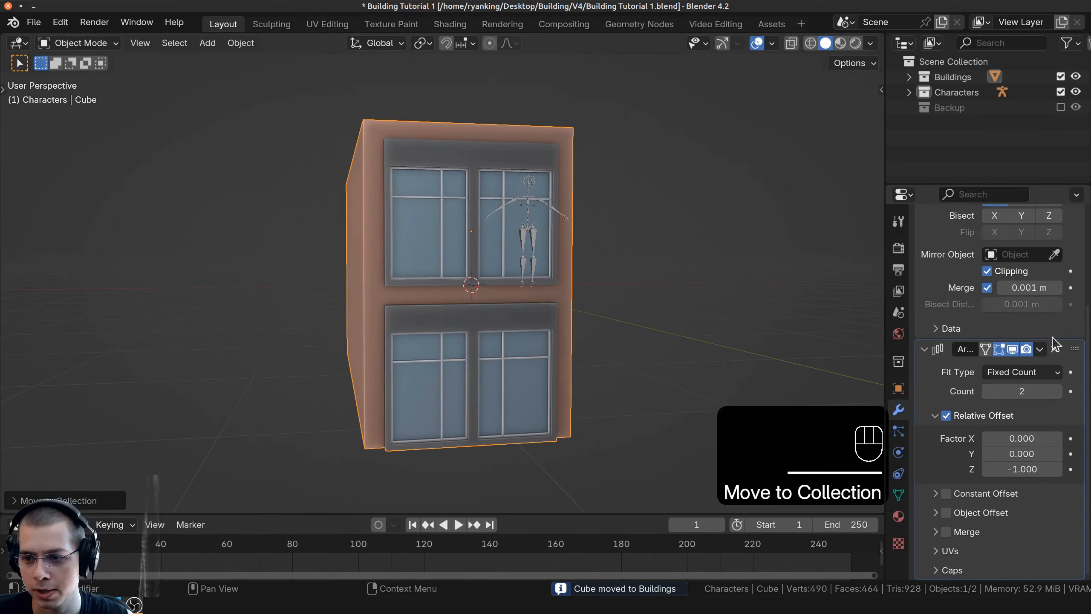
left_click(1039, 350)
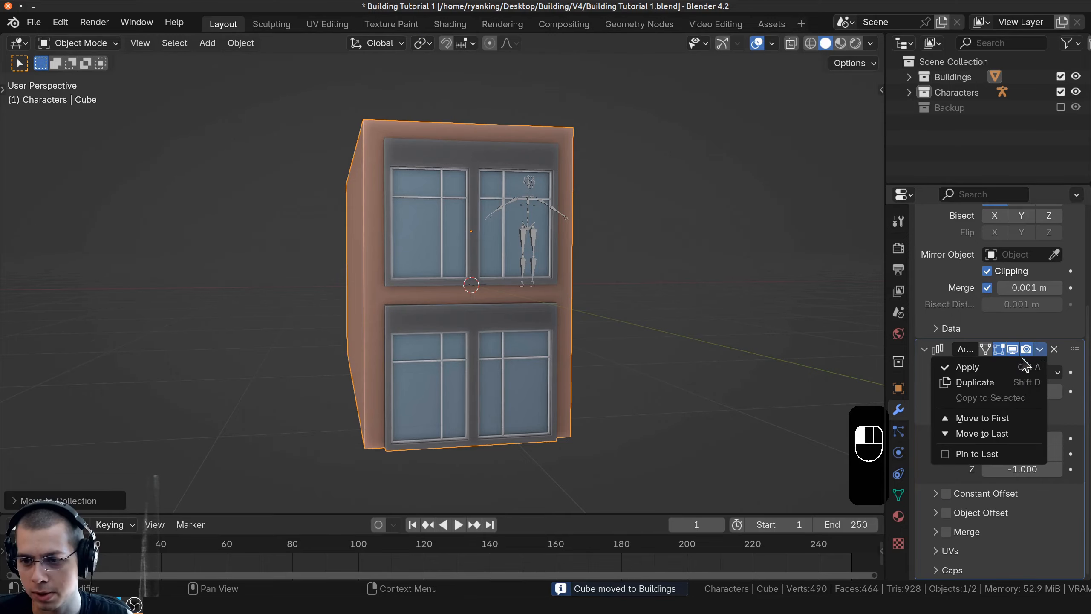
left_click(1012, 365)
scroll(577, 274, "up", 4)
Select the whole building mesh in Edit Mode and merge its overlapping vertices by distance
key("Tab")
key("a")
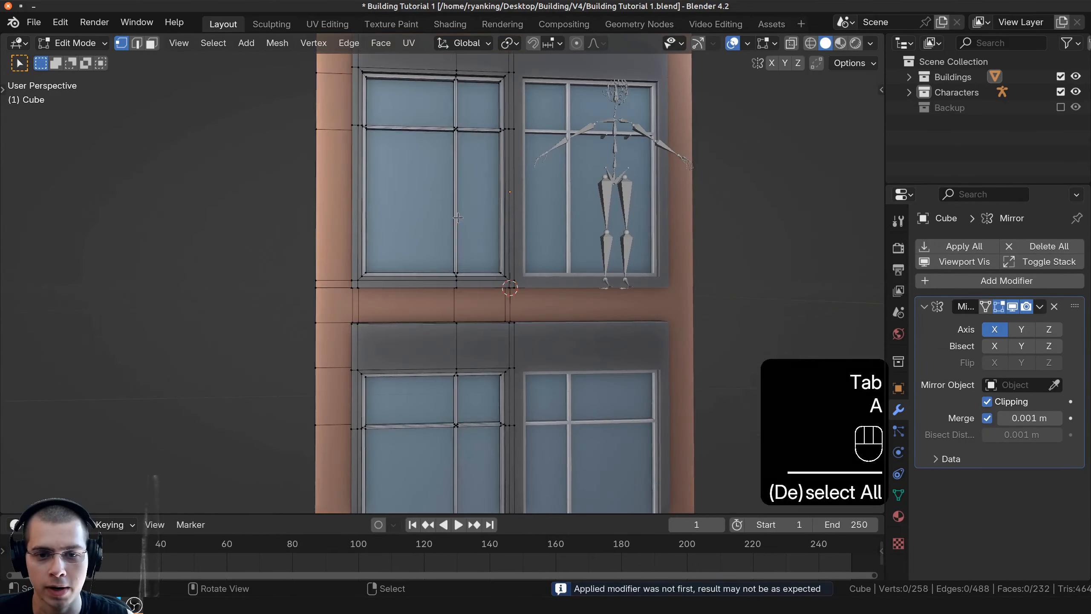
key("a")
middle_click_drag(477, 232, 451, 129)
scroll(310, 218, "up", 5)
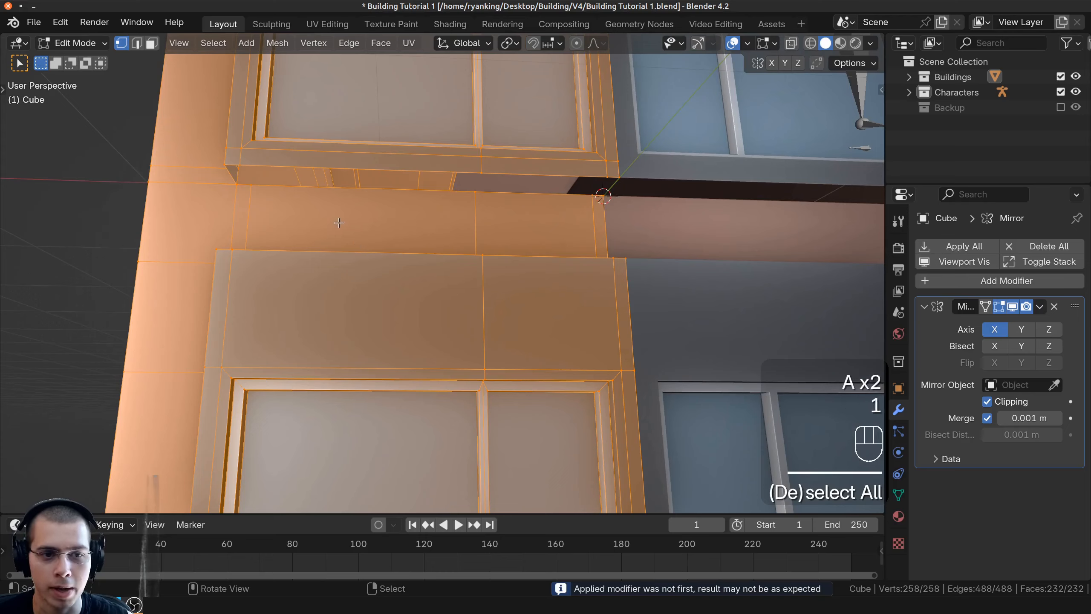
key("2")
key("3")
middle_click_drag(434, 241, 430, 193)
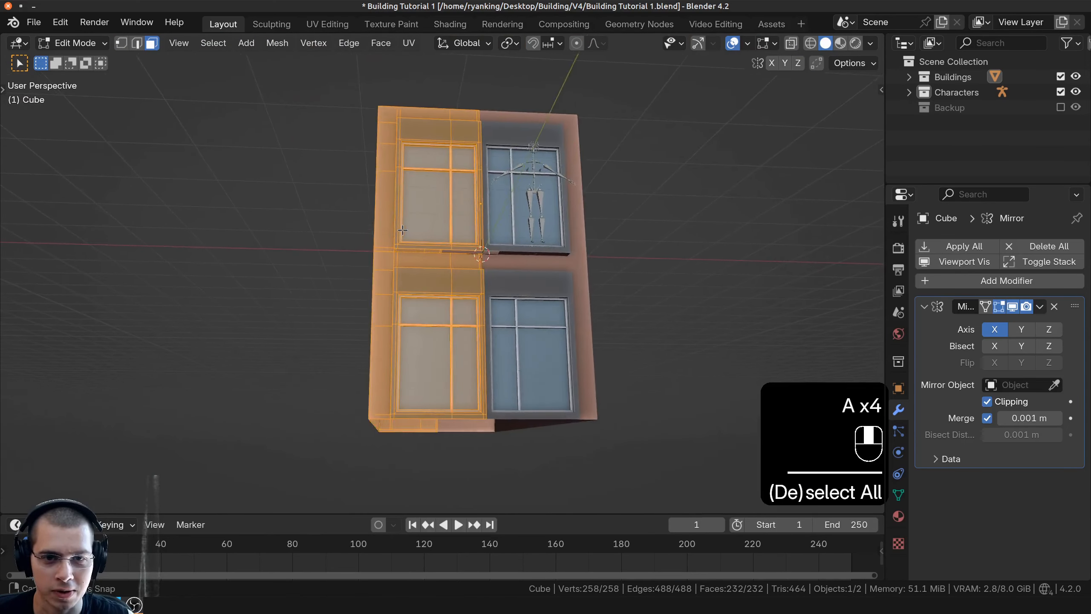
scroll(432, 188, "up", 4)
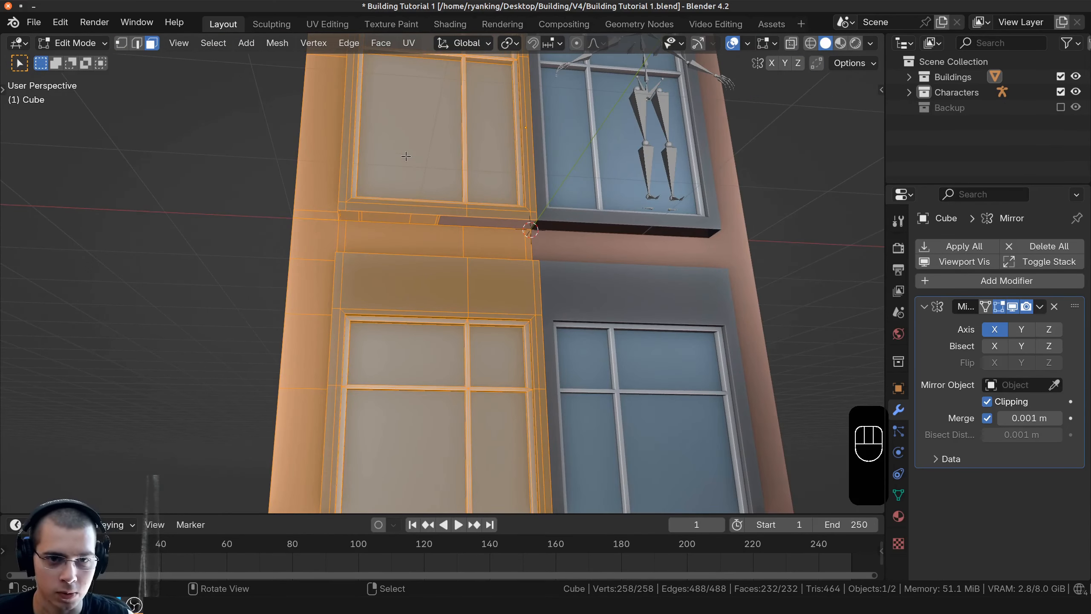
key("m")
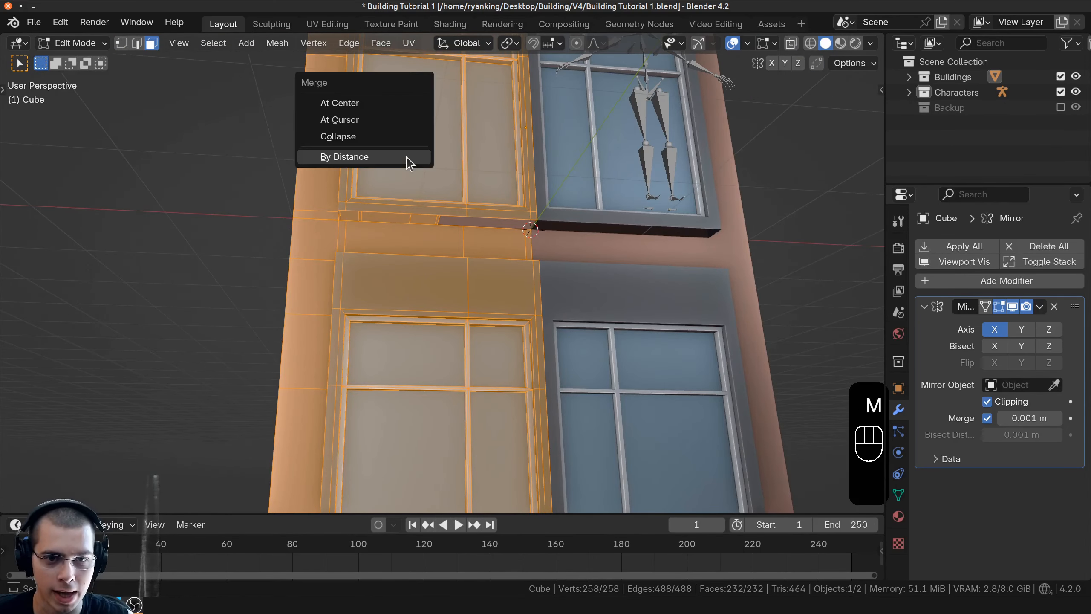
left_click(333, 157)
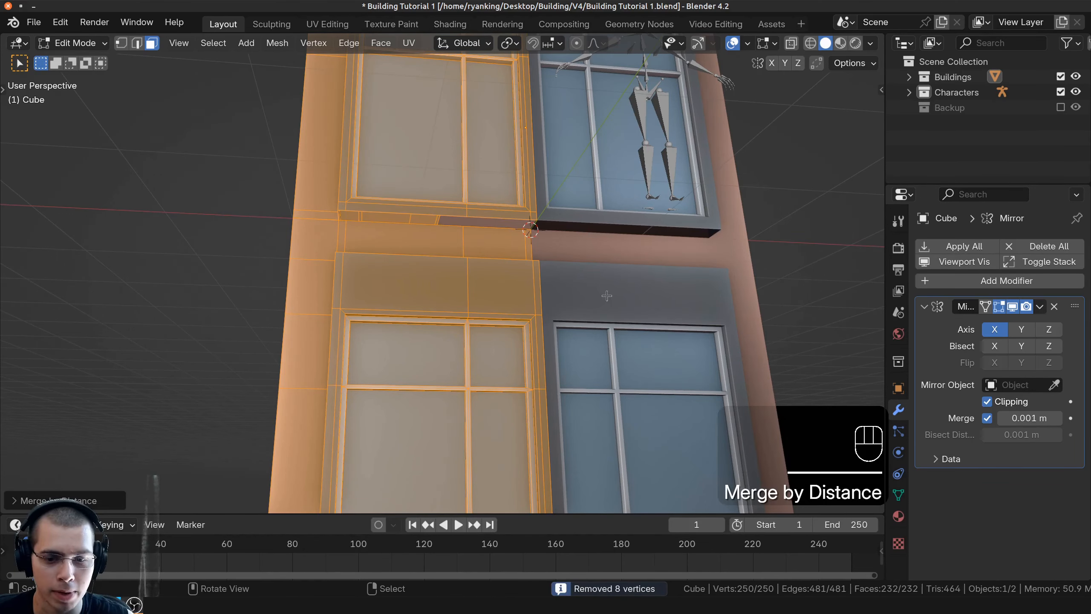
Delete the four recessed brick faces in the gap between the upper and lower window frames
scroll(389, 308, "down", 5)
middle_click_drag(389, 308, 292, 265)
scroll(500, 275, "down", 2)
scroll(293, 251, "up", 6)
scroll(345, 246, "down", 2)
key("a")
key("a")
key("a")
scroll(358, 269, "up", 4)
left_click(318, 267)
left_click(429, 279, "shift")
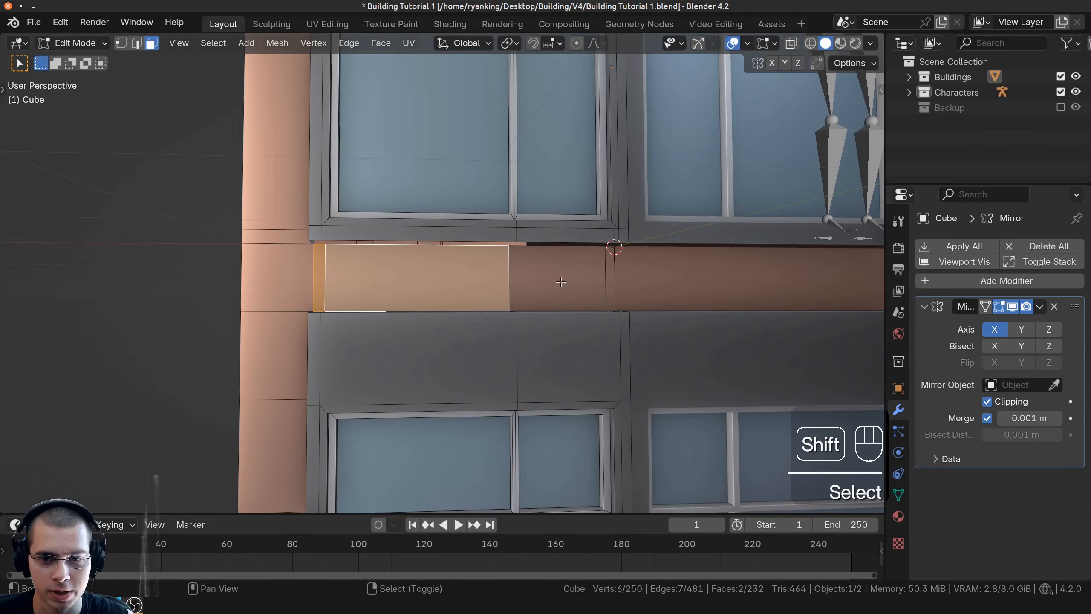
left_click(558, 279, "shift")
left_click(610, 281, "shift")
middle_click_drag(581, 312, 567, 320)
key("x")
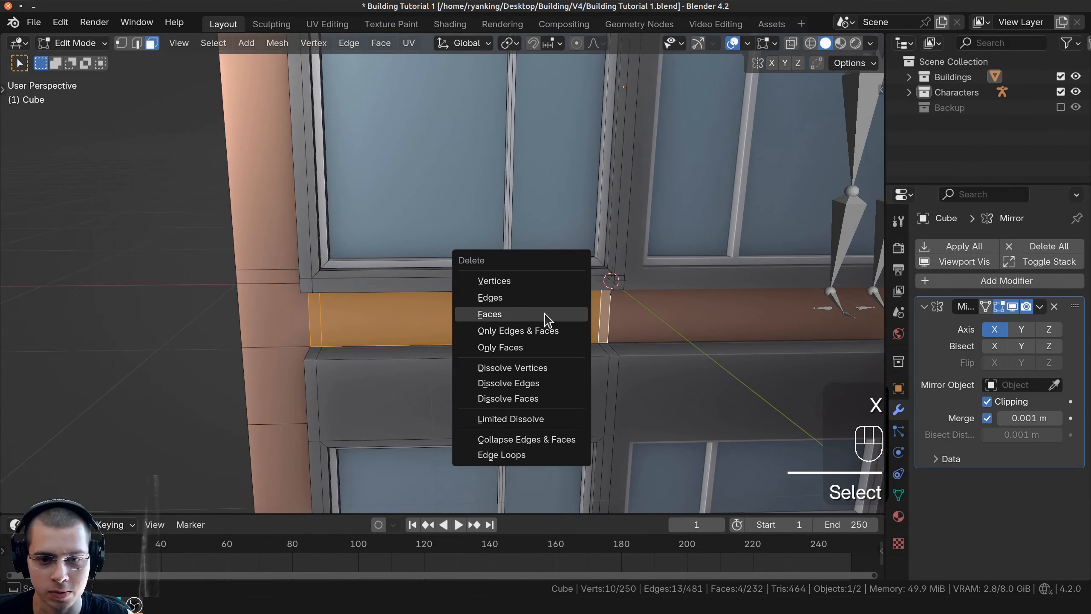
left_click(544, 314)
Delete the four faces along the top of the lower window frame
middle_click_drag(424, 341, 391, 363)
right_click(390, 364)
right_click(312, 361, "shift")
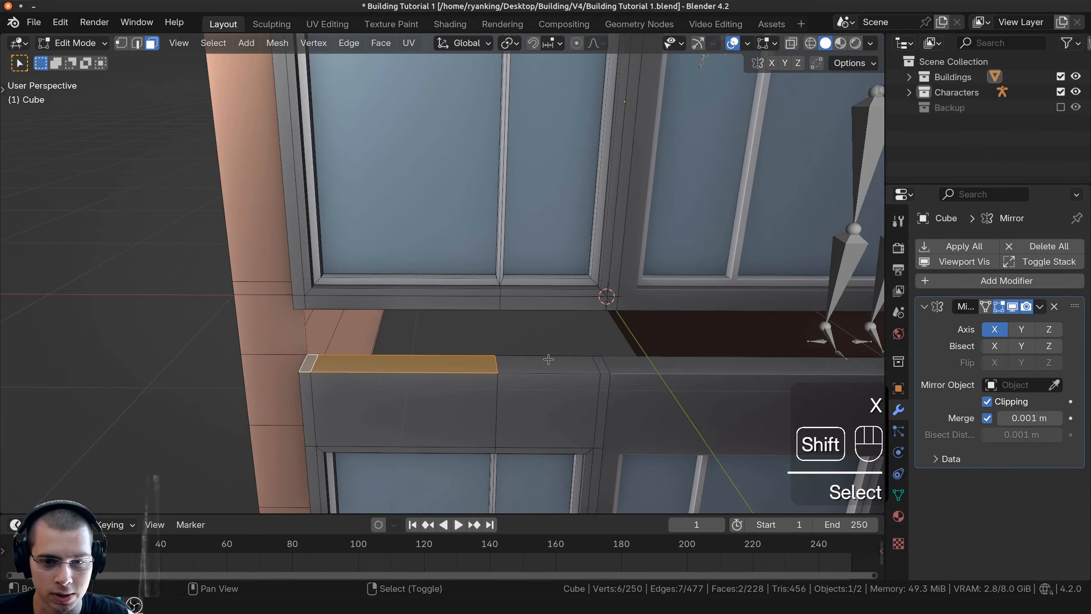
right_click(548, 359, "shift")
right_click(604, 363, "shift")
key("x")
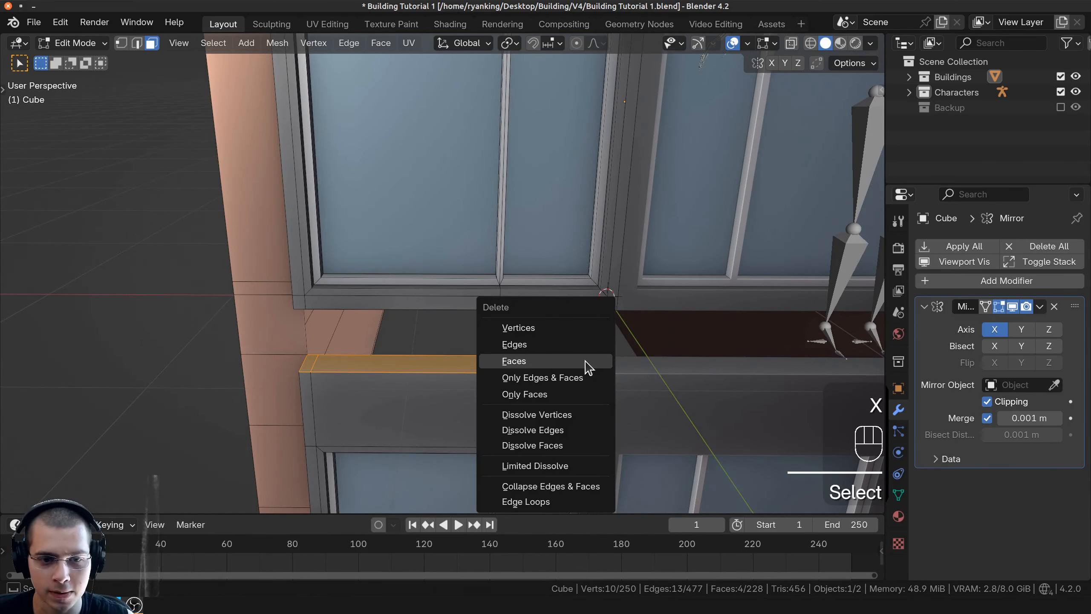
left_click(586, 362)
In vertex select mode, fill the side face bridging the upper and lower window frames beside the brick pillar
middle_click_drag(401, 341, 350, 131)
middle_click_drag(389, 372, 233, 58)
left_click(121, 44)
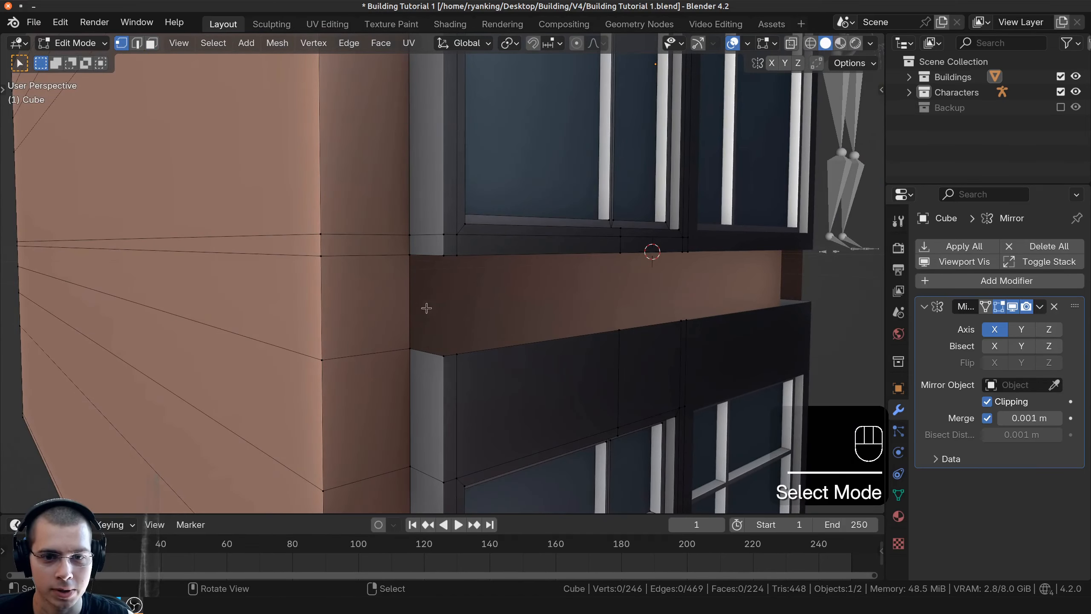
right_click(409, 252)
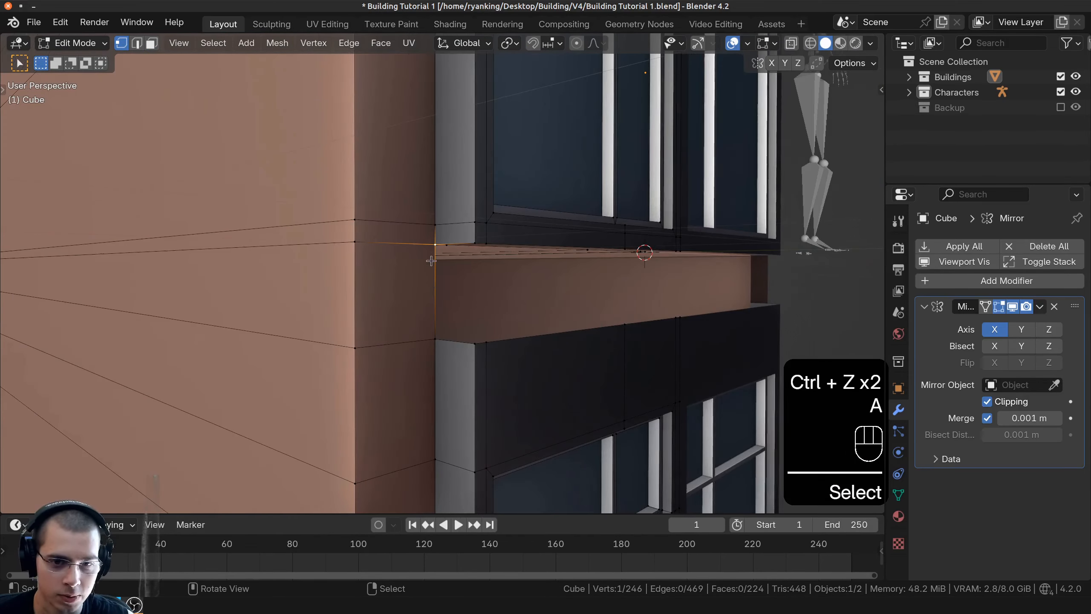
middle_click_drag(430, 262, 414, 352)
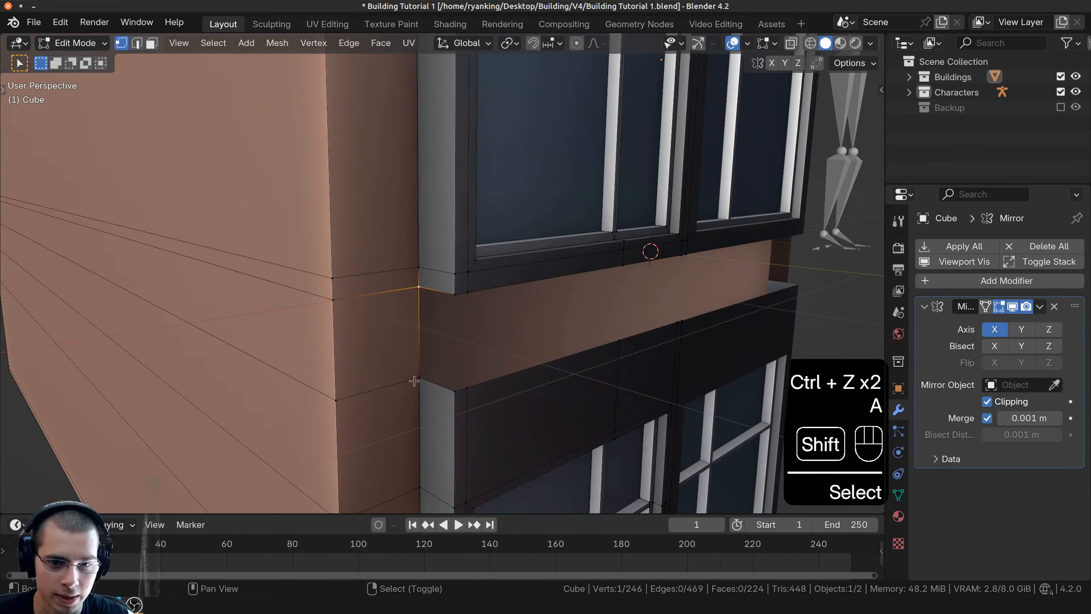
key("f")
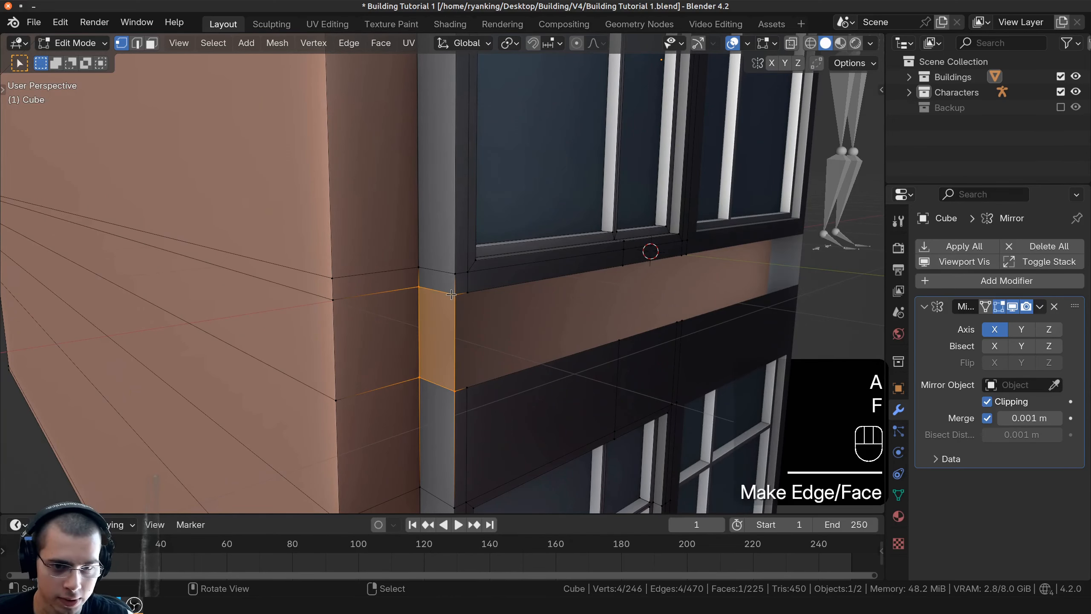
Fill the front of the gap between the two window frames with faces, from the outer corner to the mirror centre
right_click(452, 294)
right_click(457, 392, "shift")
middle_click_drag(446, 376, 310, 352)
key("f")
key("f")
scroll(430, 312, "up", 3)
key("f")
key("f")
middle_click_drag(430, 312, 456, 311)
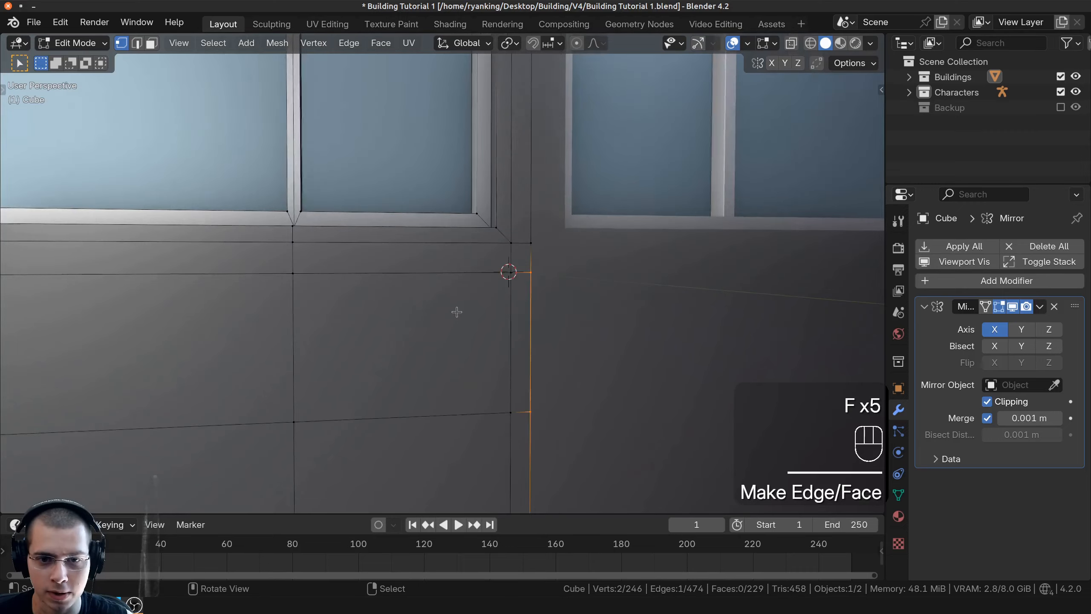
Examine the filled frame band between the stories from several angles, and return to Object Mode
scroll(456, 310, "down", 10)
key("a")
middle_click_drag(408, 275, 400, 215)
scroll(388, 138, "up", 4)
key("a")
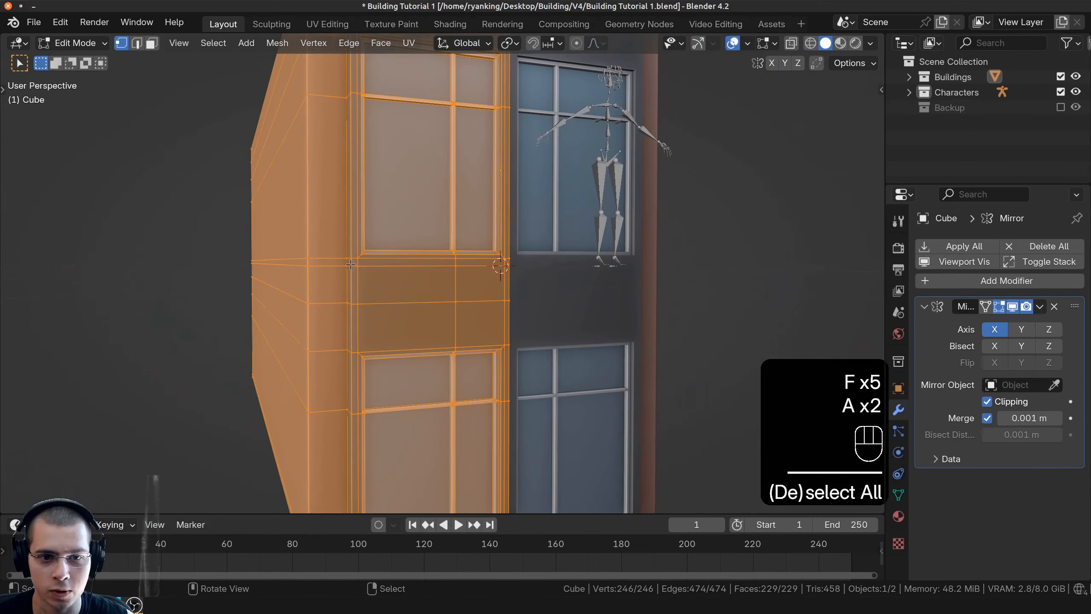
key("a")
middle_click_drag(350, 264, 347, 290)
scroll(408, 310, "down", 3)
key("a")
key("a")
key("Tab")
In front view, raise the building about 2.99 m along Z so its base rests on the ground line
middle_click_drag(575, 408, 554, 379)
key("KP_1")
middle_click_drag(654, 416, 656, 420, "shift")
scroll(431, 465, "up", 3)
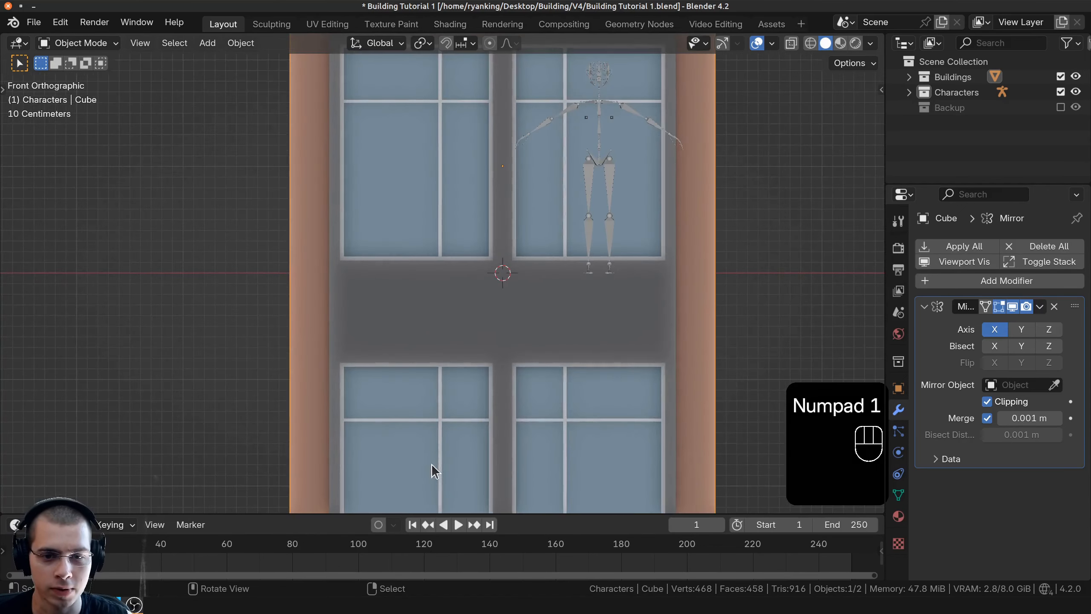
key("g")
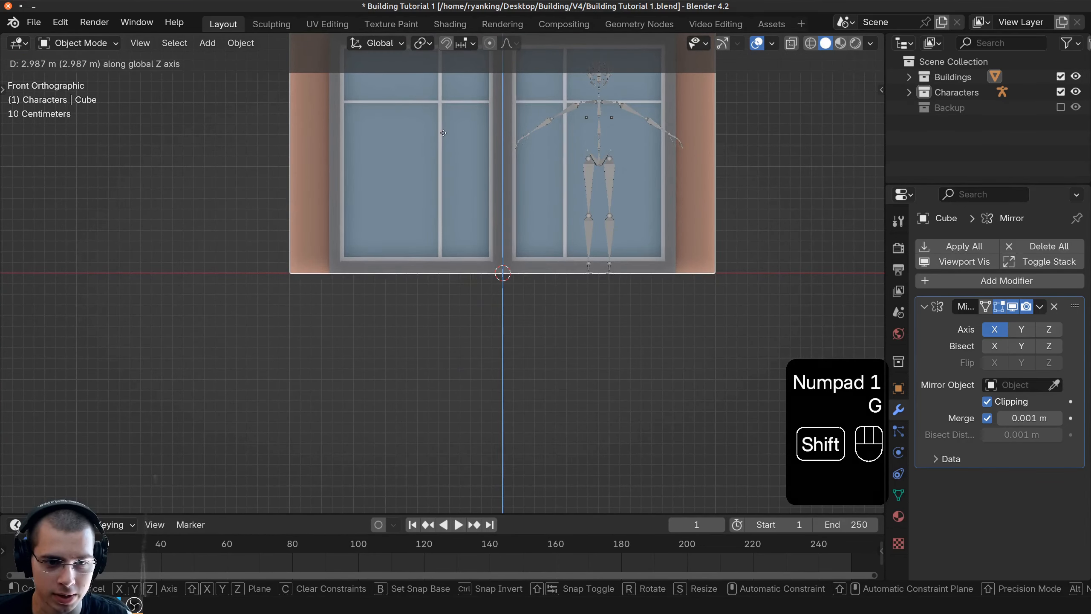
left_click(443, 132)
Set up the building's upper part for editing in front view, using Edit Mode with wireframe shading
scroll(460, 167, "down", 4)
middle_click_drag(462, 181, 469, 311, "shift")
middle_click_drag(469, 311, 487, 311)
middle_click_drag(487, 310, 484, 304, "shift")
key("KP_1")
middle_click_drag(405, 158, 403, 256, "shift")
key("Tab")
middle_click_drag(481, 225, 483, 226, "shift")
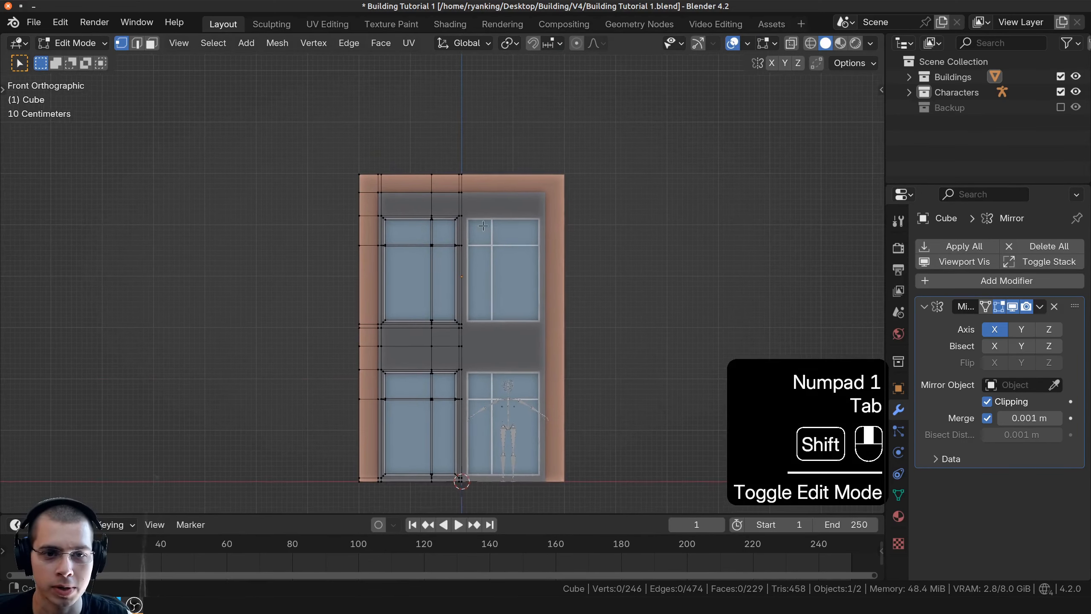
scroll(483, 225, "up", 3)
key("z")
left_click(341, 236)
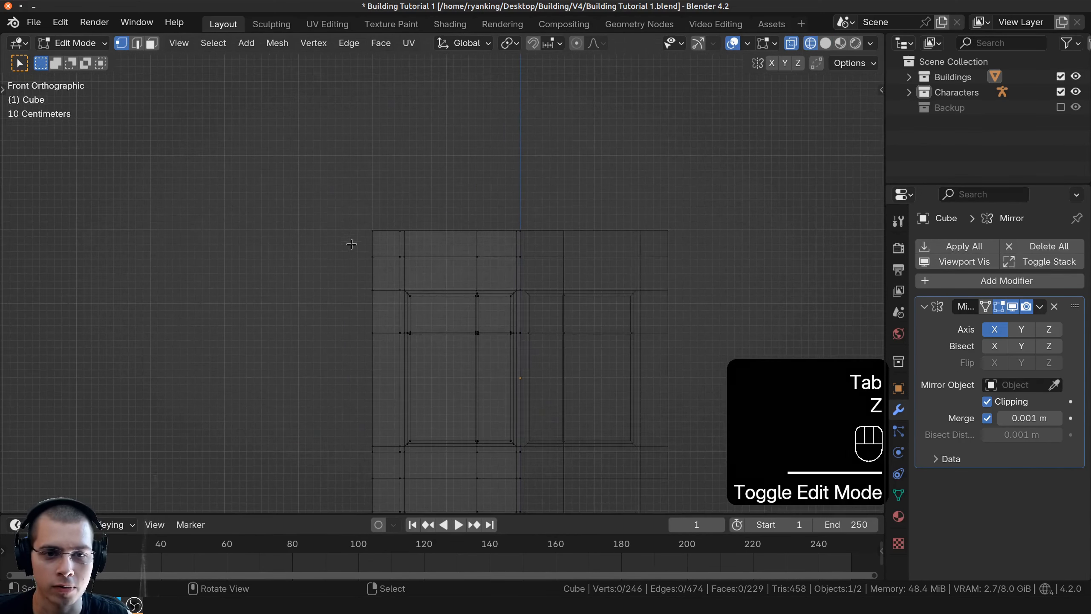
Box-select the topmost row of vertices of the building and extrude it upward
scroll(351, 244, "up", 1)
key("a")
key("a")
left_click_drag(231, 111, 596, 235)
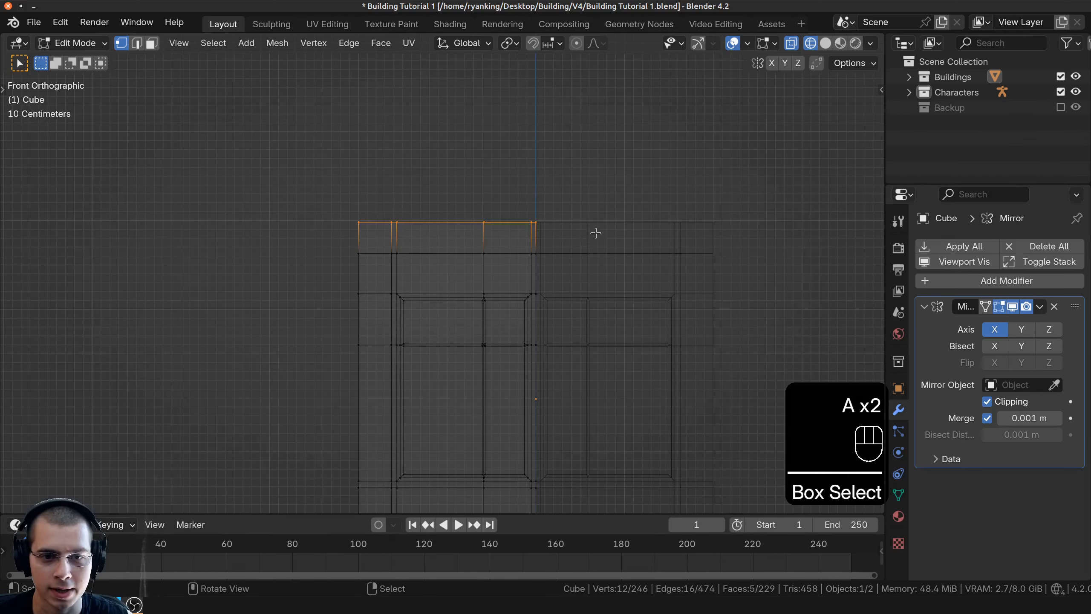
middle_click_drag(474, 242, 479, 259, "shift")
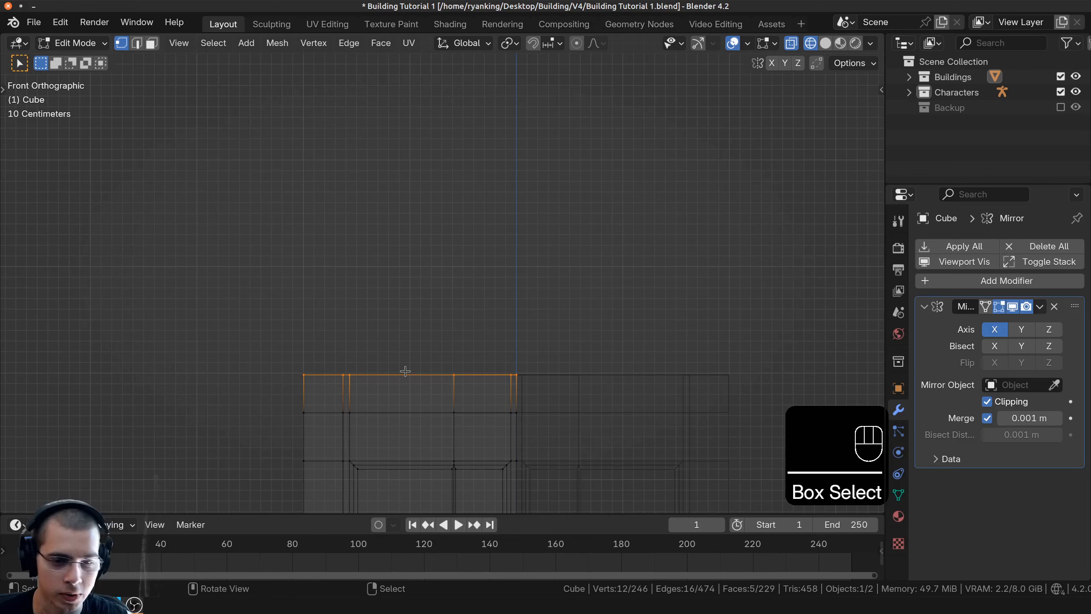
key("e")
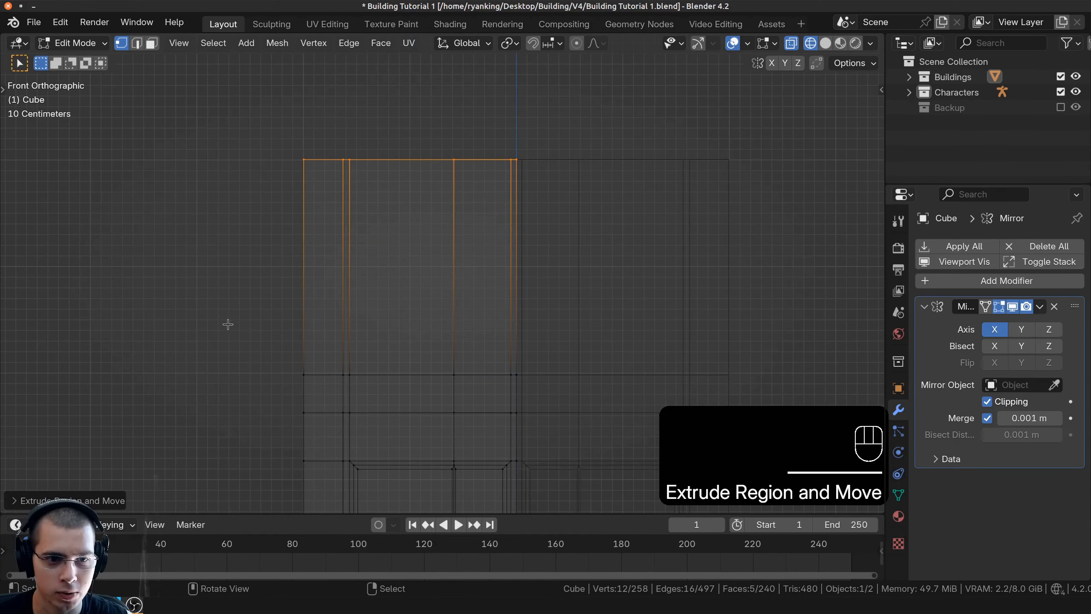
Box-select the bottom row of vertices at the building's base in front view
scroll(346, 360, "down", 3)
scroll(369, 266, "down", 2)
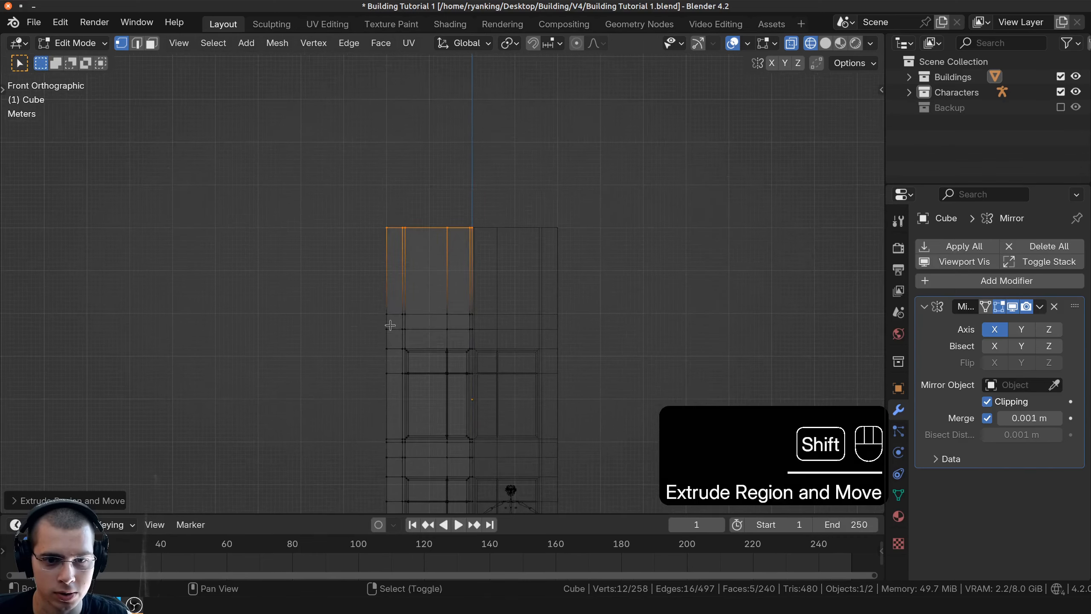
key("a")
middle_click_drag(387, 324, 421, 123, "shift")
middle_click_drag(371, 335, 370, 215, "shift")
scroll(367, 257, "up", 4)
middle_click_drag(367, 276, 341, 262, "shift")
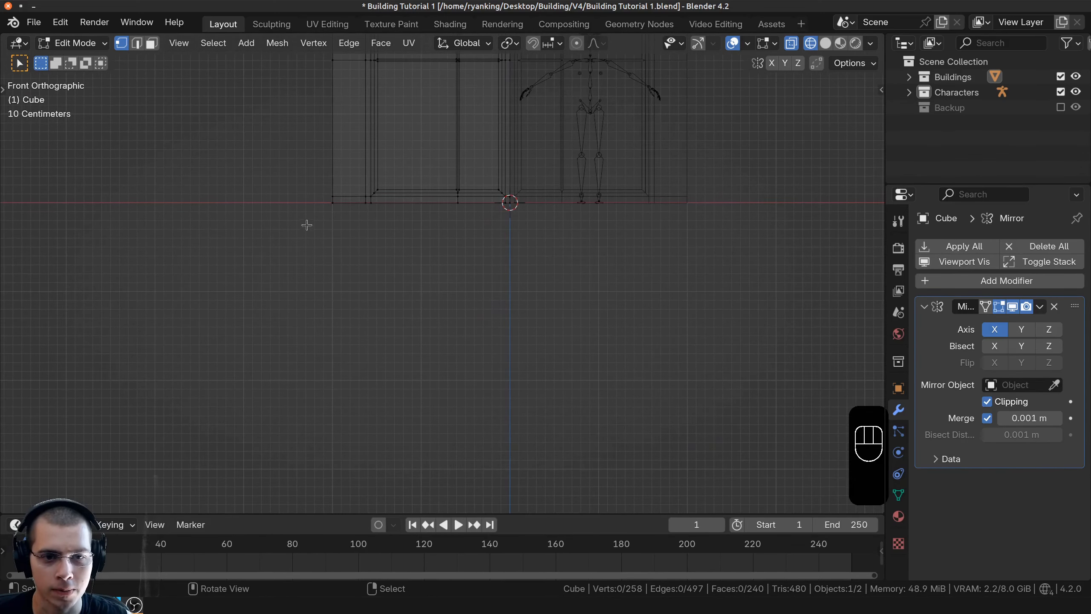
key("b")
left_click_drag(283, 200, 976, 438)
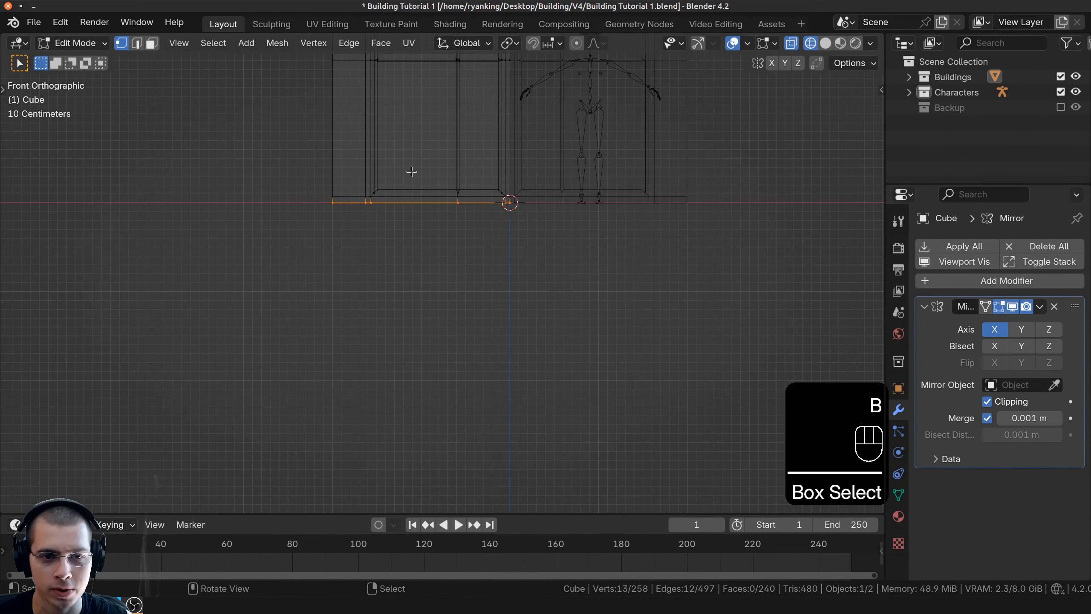
Extrude the building's bottom vertex row downward and lower it slightly further along Z
scroll(417, 202, "up", 3)
key("e")
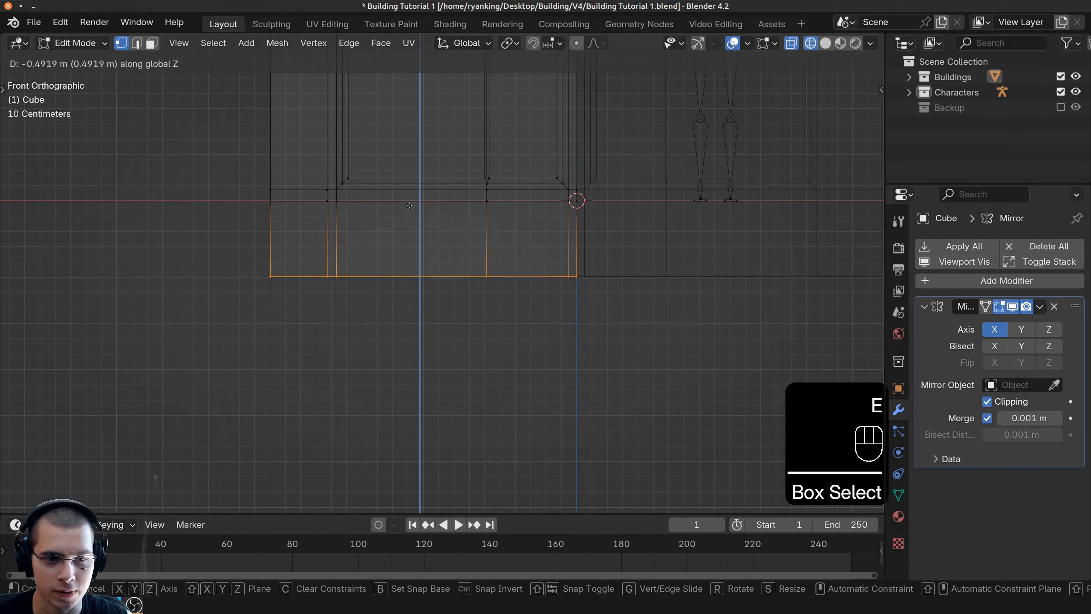
left_click(406, 252)
scroll(401, 312, "down", 5)
key("g")
key("z")
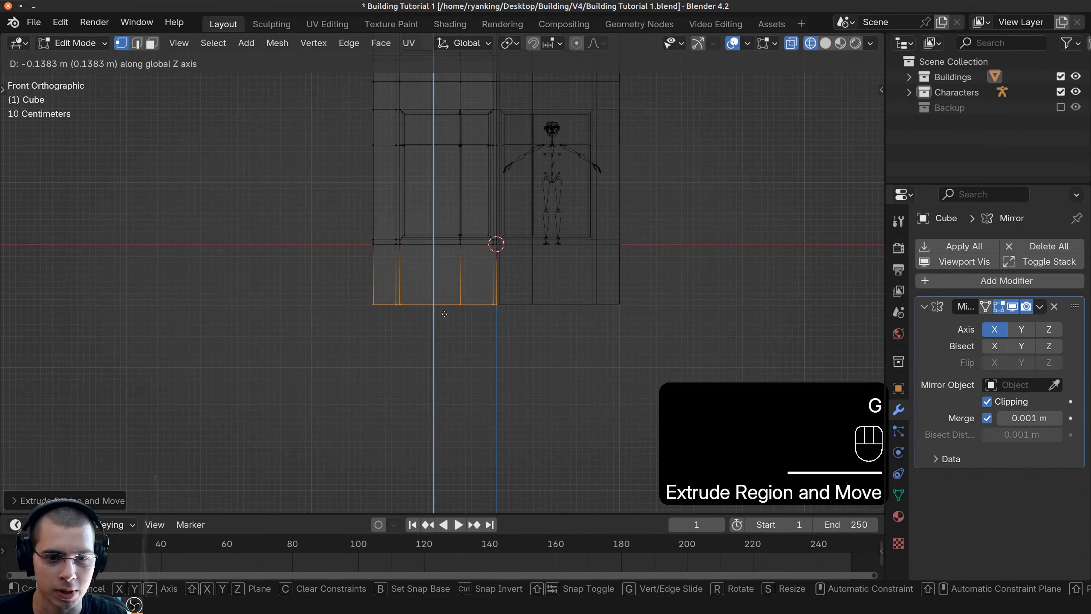
left_click(443, 329)
In Object Mode, raise the whole building along Z until its extended base rests on the ground line
key("Tab")
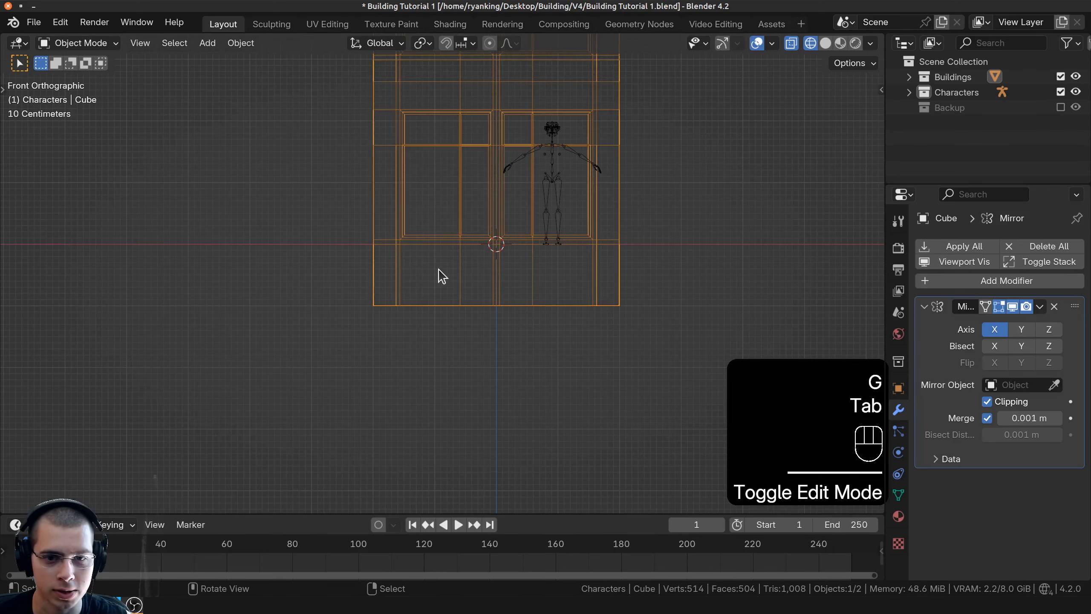
scroll(278, 175, "up", 5, "shift")
scroll(400, 325, "up", 4)
key("g")
key("z")
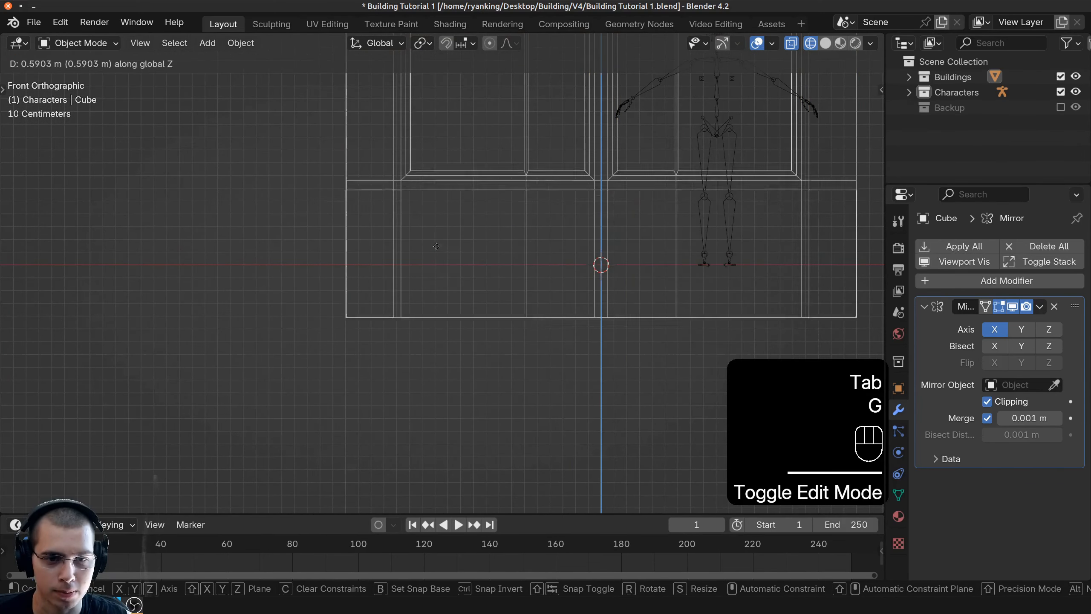
left_click(431, 245)
scroll(425, 246, "down", 4)
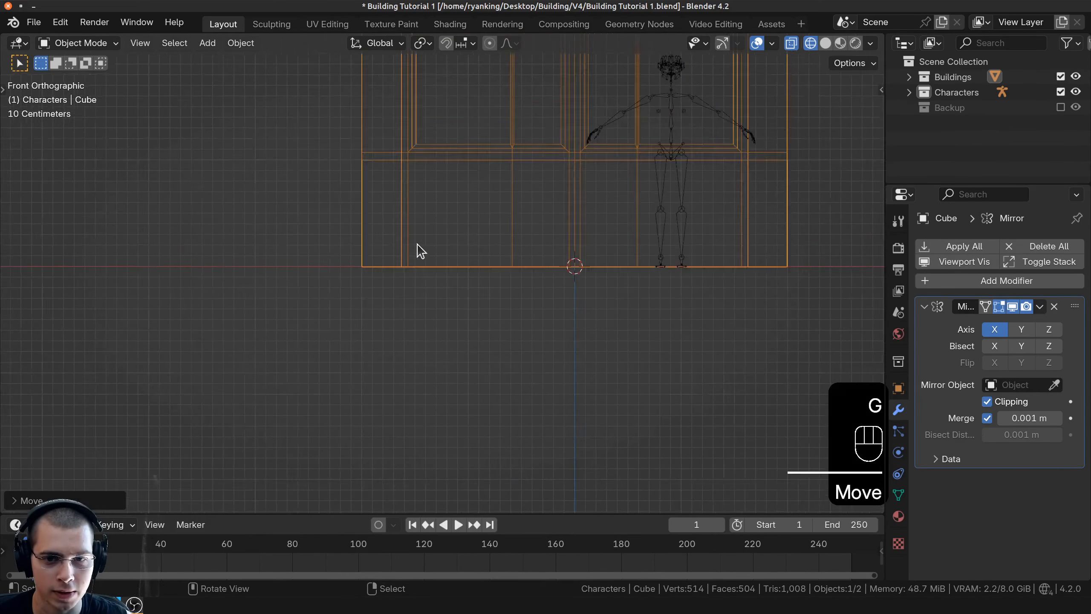
Examine the extended building in solid shading from an angle and from the front, keeping the original selection
key("z")
left_click(778, 250)
scroll(462, 372, "up", 8, "shift")
mouse_move(462, 372)
middle_mouse_down()
mouse_move(541, 317)
mouse_move(569, 322)
mouse_move(557, 349)
mouse_move(433, 346)
mouse_move(446, 343)
middle_mouse_up()
key("a")
middle_click_drag(446, 343, 481, 310, "shift")
scroll(422, 341, "up", 3)
key("KP_1")
key("ctrl+z")
key("ctrl+z")
key("ctrl+z")
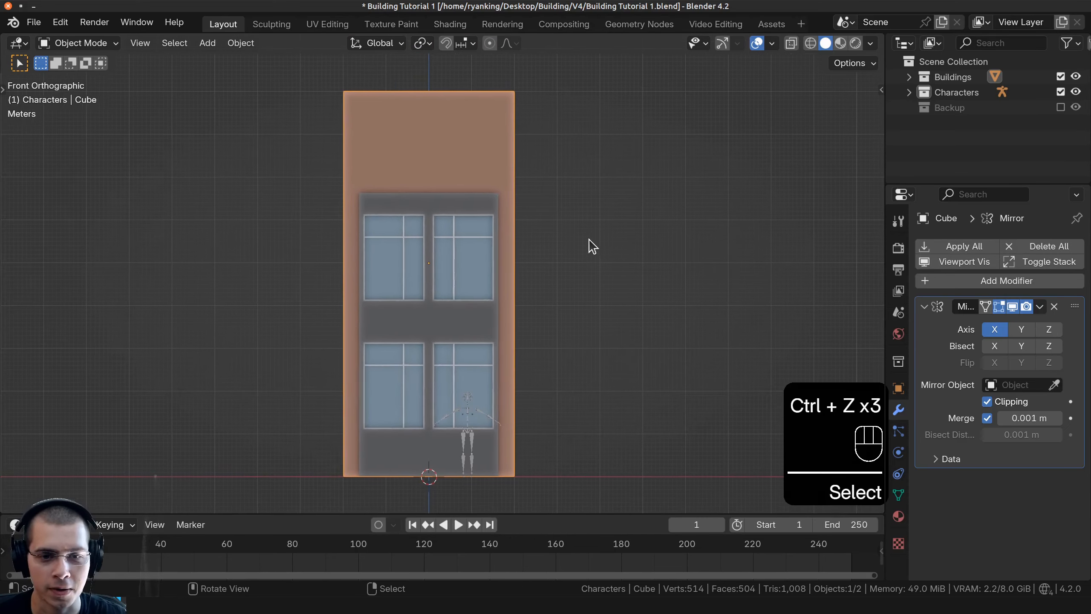
In Edit Mode with wireframe shading, clear the selection and box-select the upper story with its windows
key("Tab")
key("z")
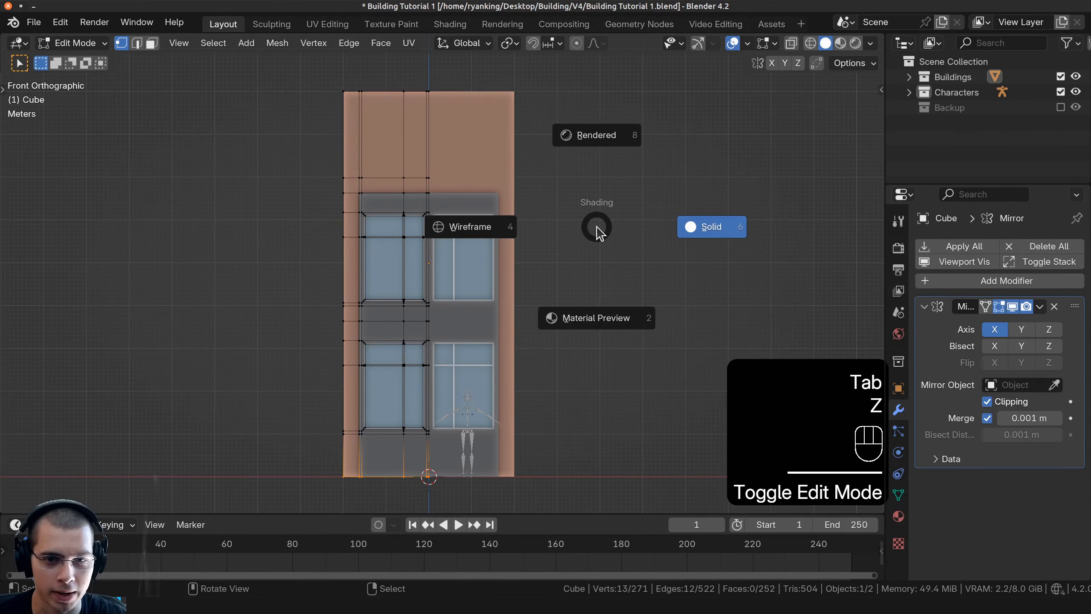
left_click(471, 226)
key("a")
key("a")
key("a")
scroll(215, 110, "up", 2)
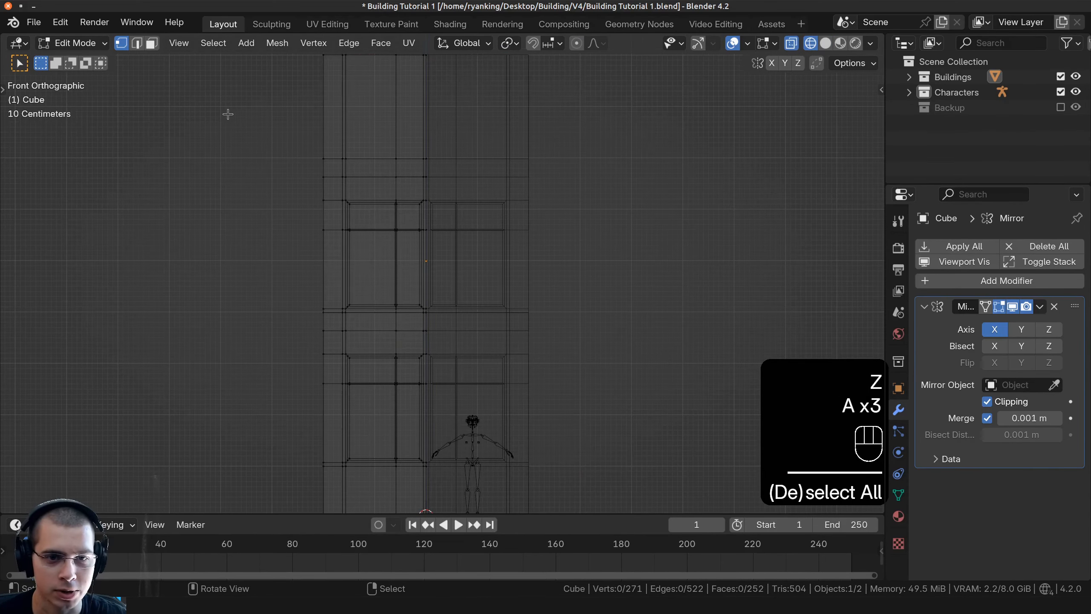
left_click_drag(228, 114, 511, 340)
scroll(418, 173, "up", 2)
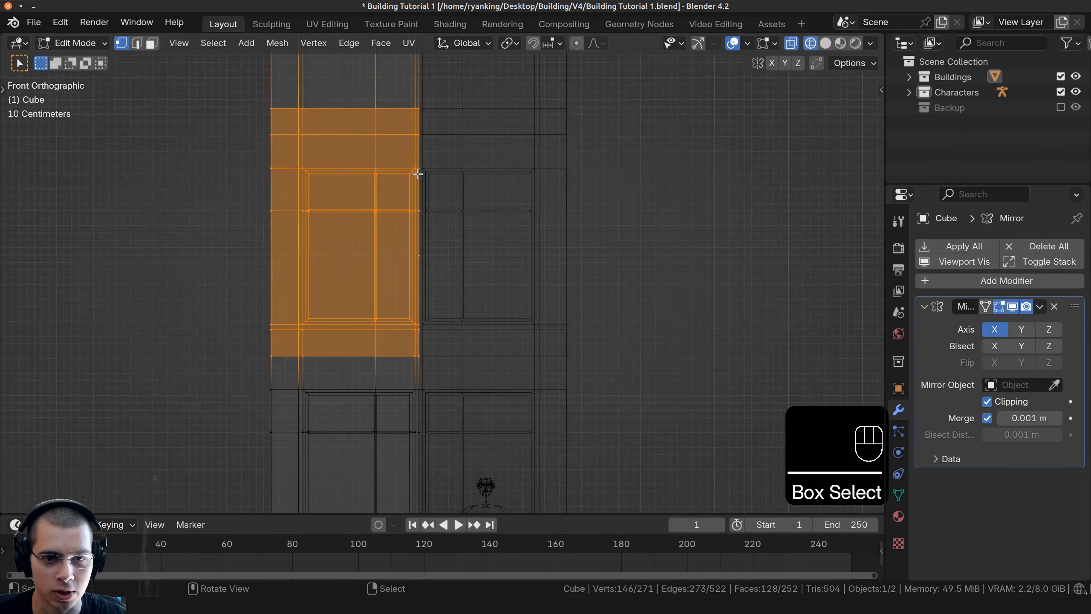
Try moving the upper story upward and check the wider band between the stories in solid shading
scroll(347, 233, "down", 1)
middle_click_drag(347, 232, 406, 274, "shift")
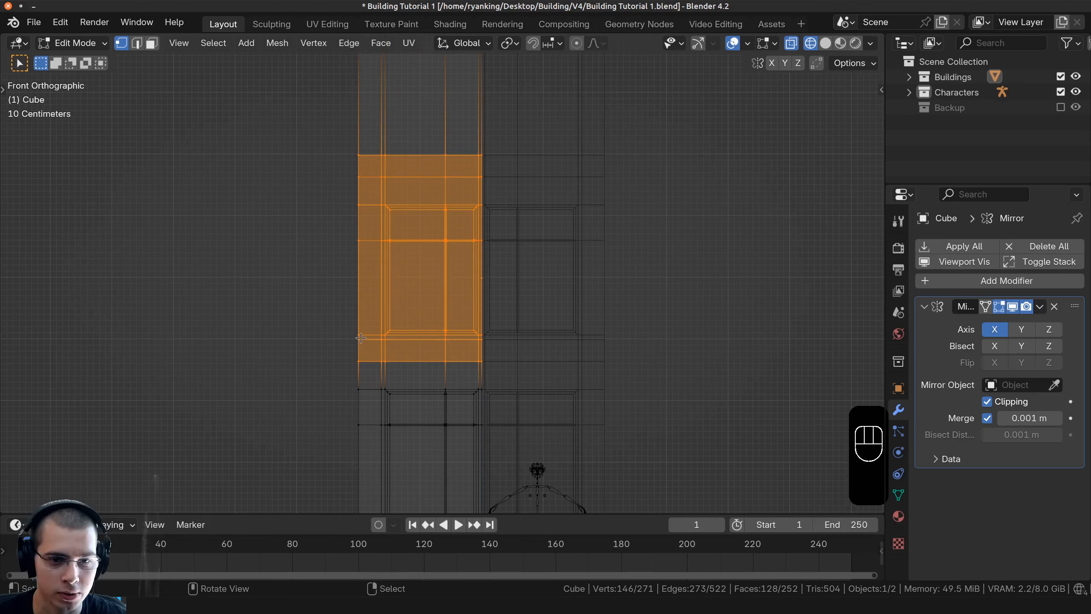
key("g")
left_click(366, 280)
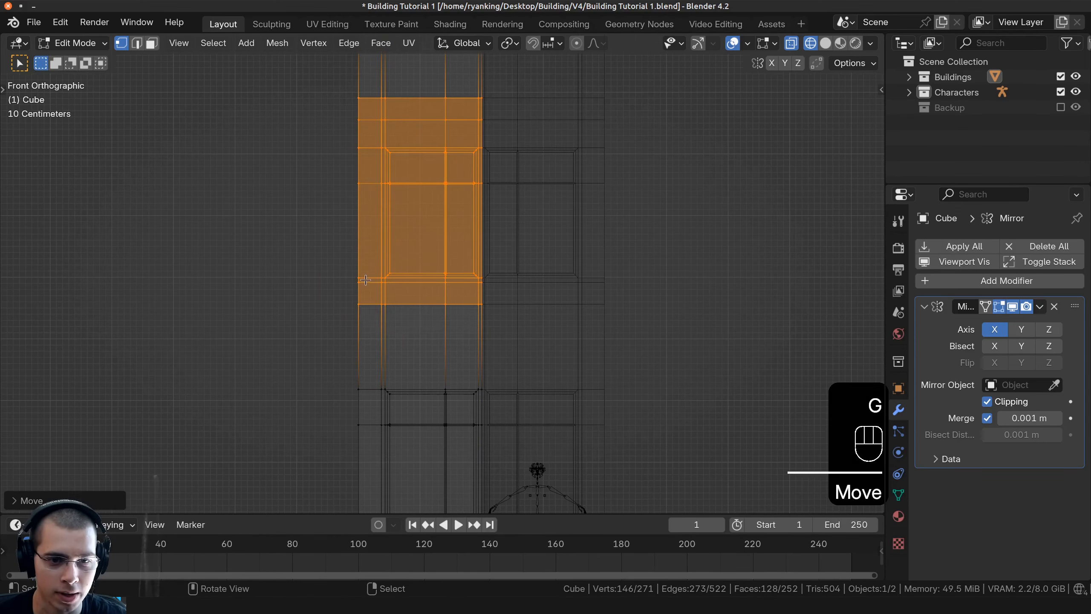
key("Tab")
scroll(436, 331, "down", 3)
key("z")
middle_click_drag(577, 331, 626, 338)
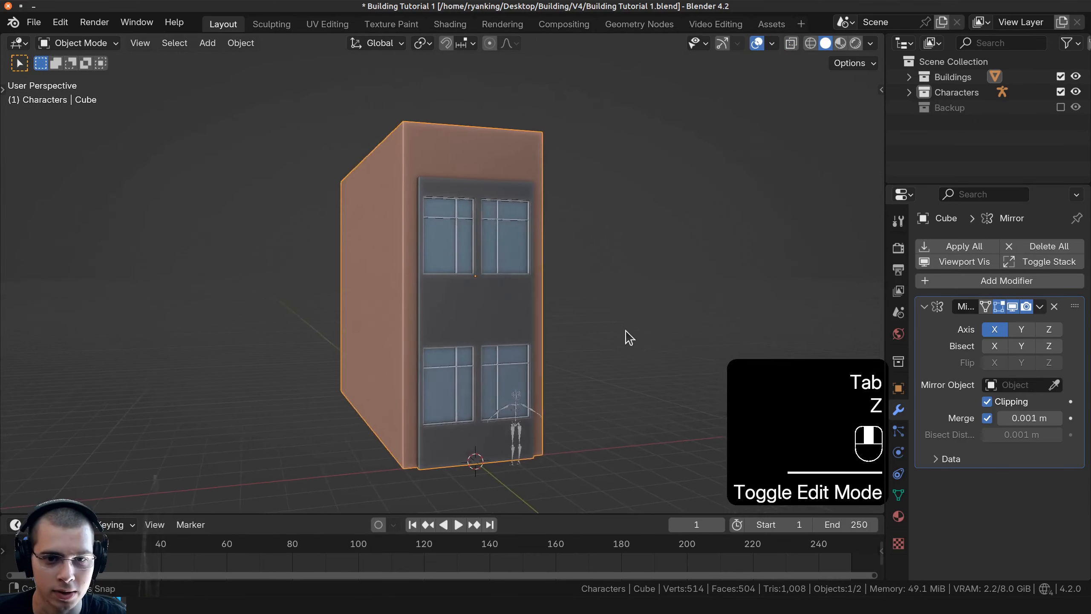
In front wireframe view, box-select the upper story's window section down to the middle of the frame band
scroll(465, 255, "up", 1)
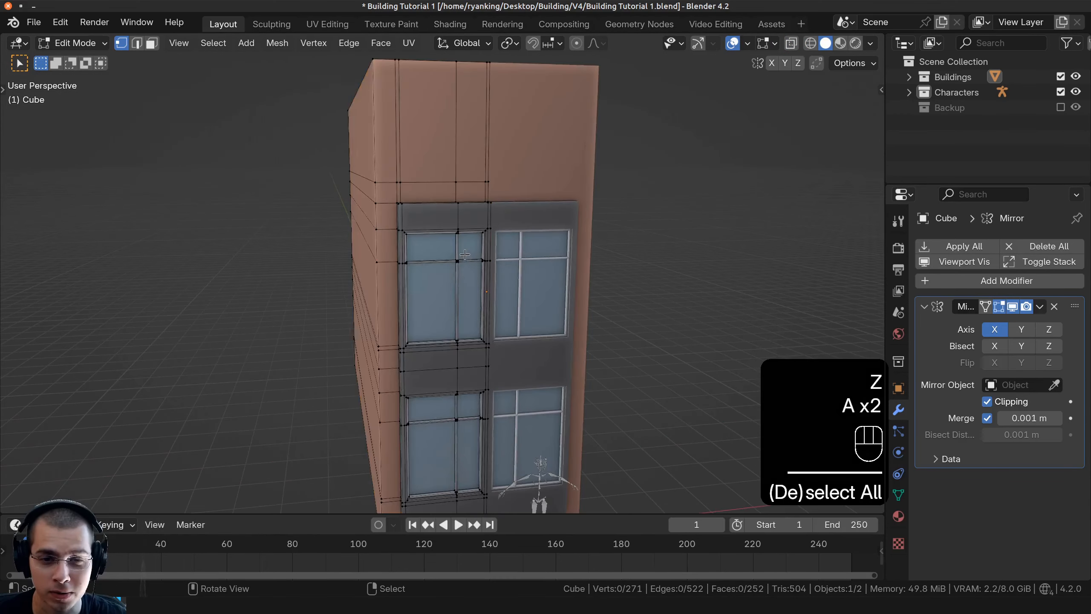
scroll(459, 251, "up", 1)
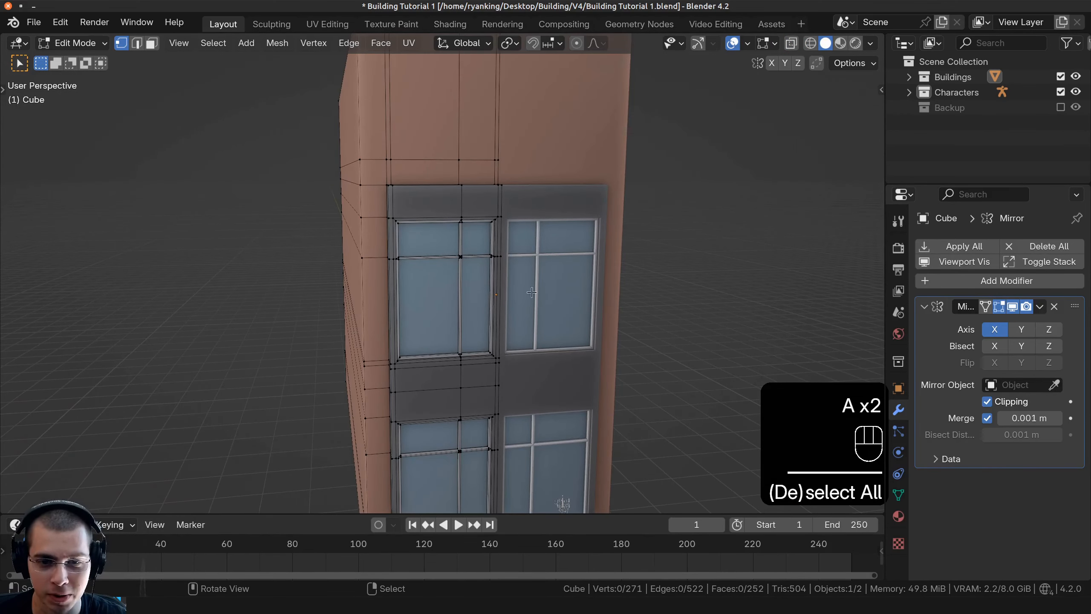
scroll(366, 290, "down", 2)
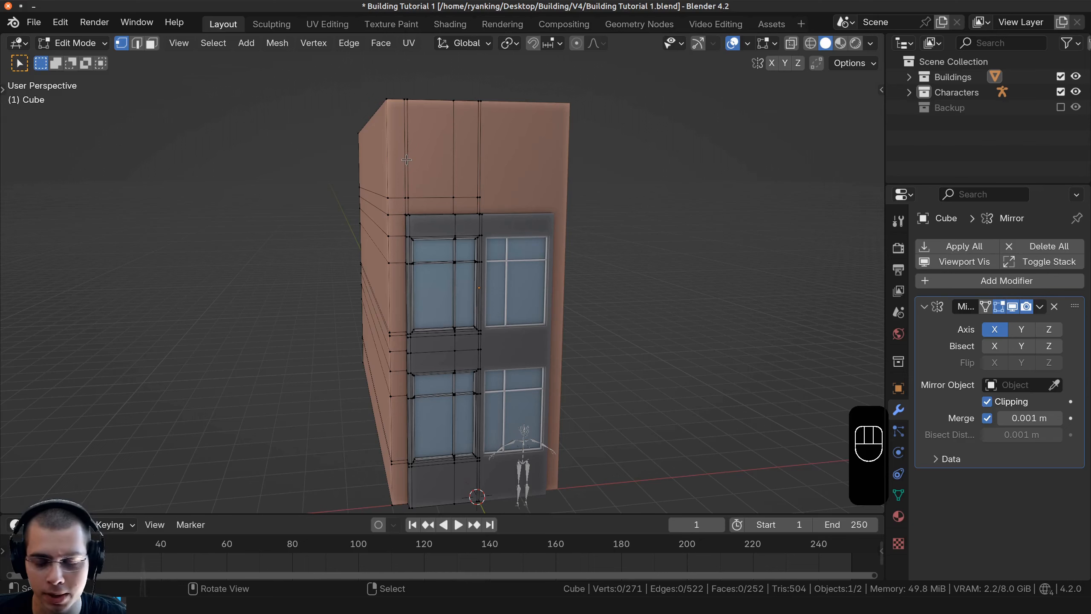
key("KP_1")
key("z")
left_click(310, 202)
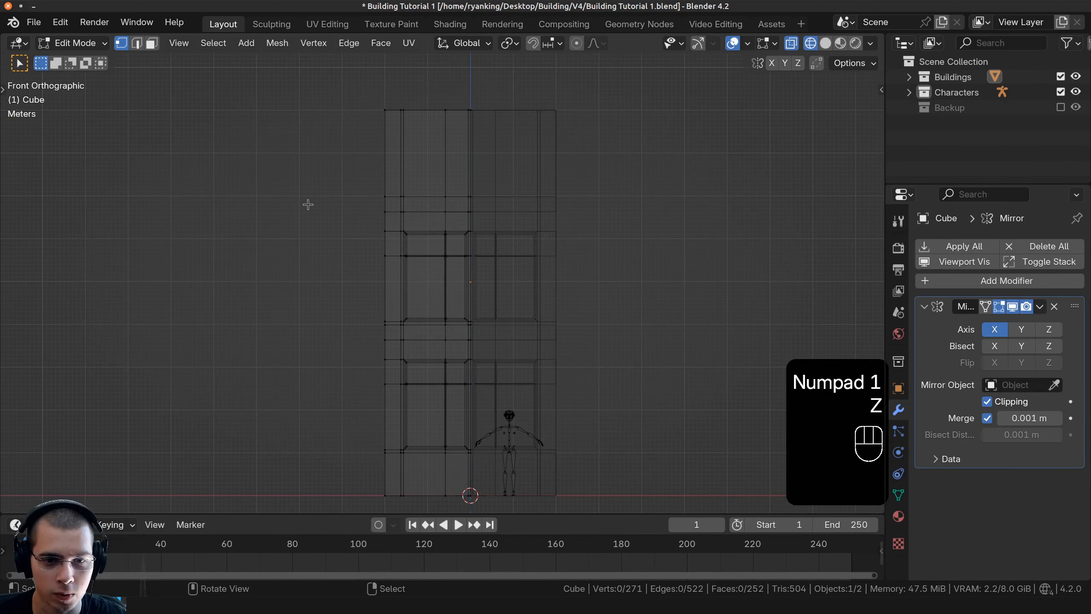
key("b")
left_click_drag(290, 153, 522, 335)
Raise the selected upper story about 0.56 m along Z and check the building in solid shading
key("z")
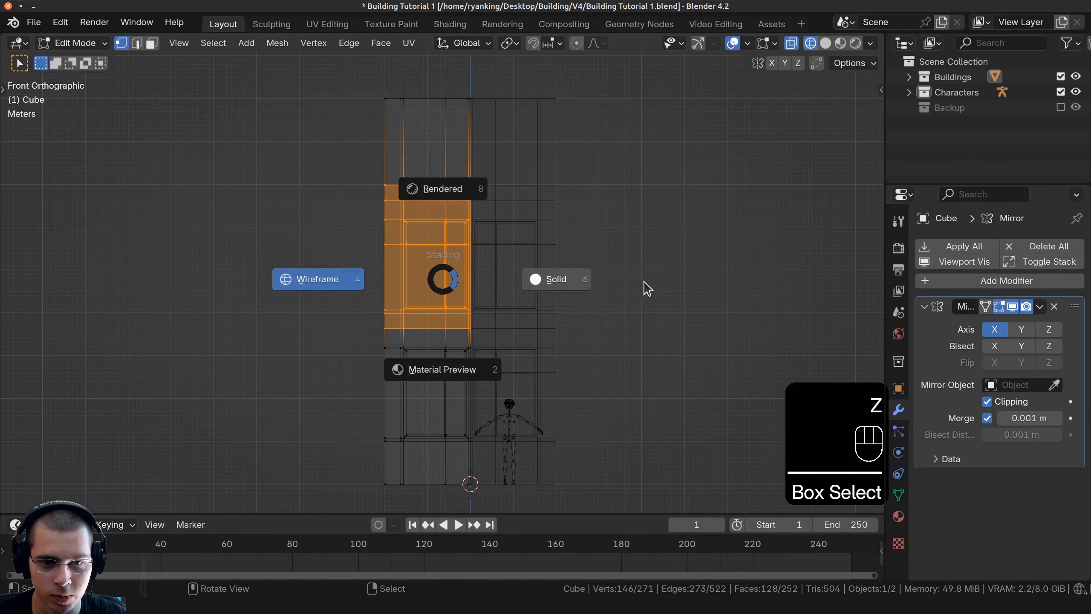
left_click(643, 288)
scroll(422, 176, "up", 1)
key("z")
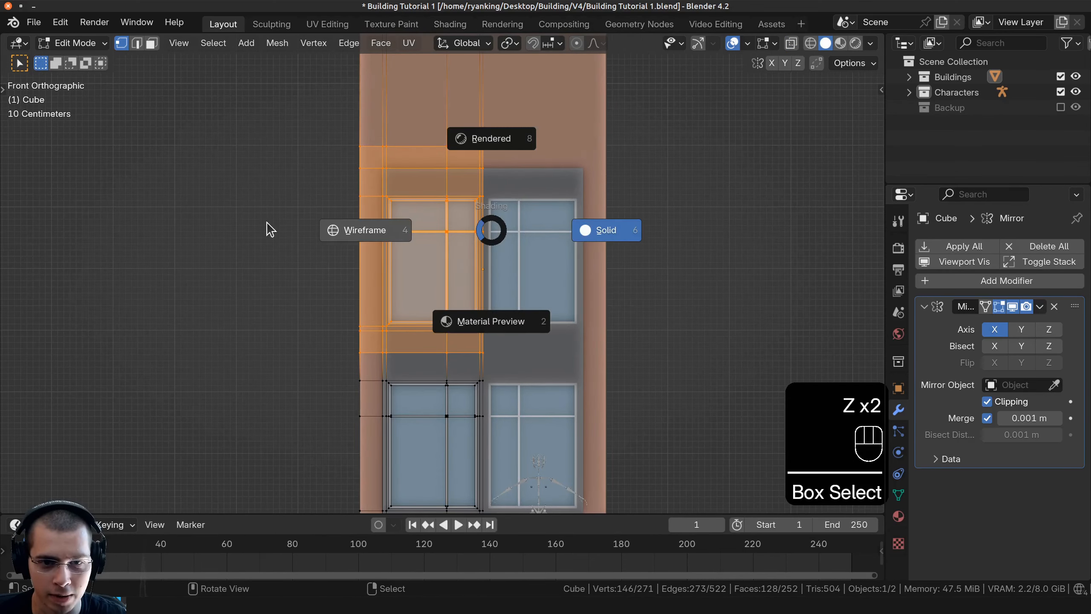
left_click(268, 229)
key("g")
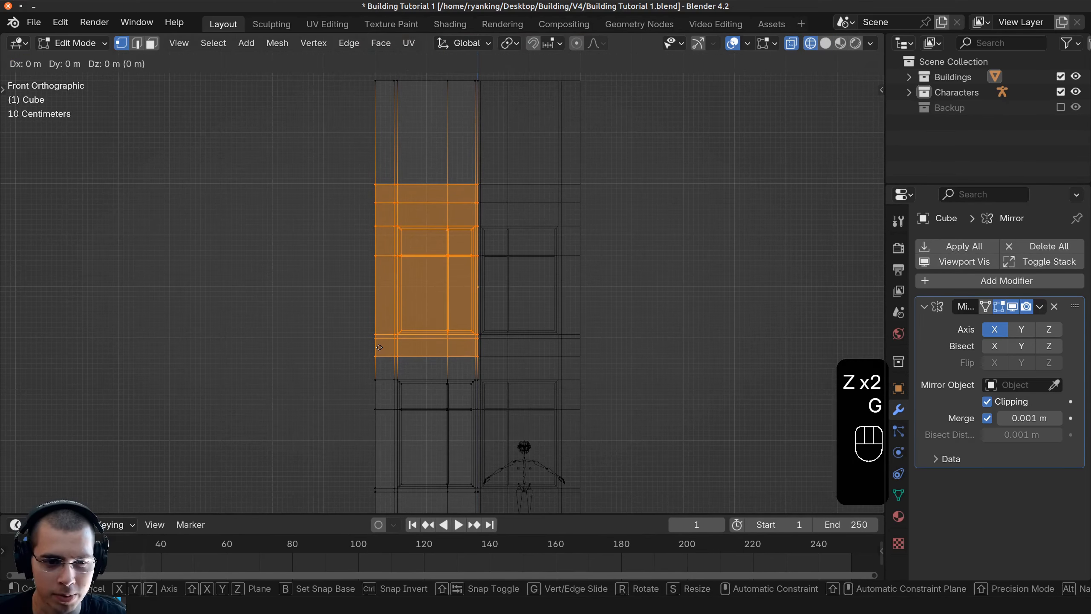
key("z")
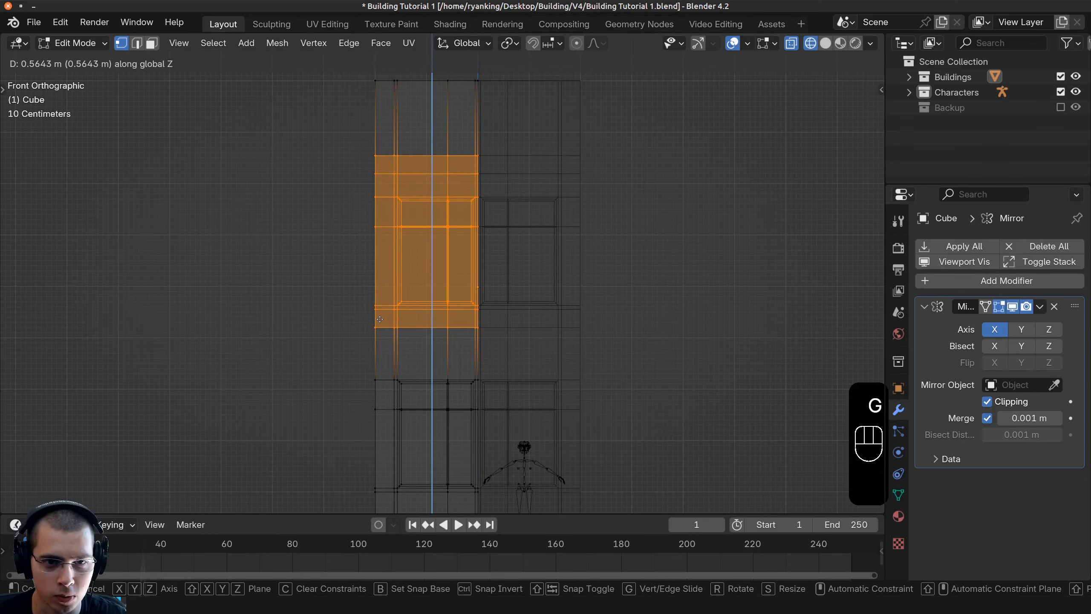
left_click(379, 319)
key("z")
left_click(684, 319)
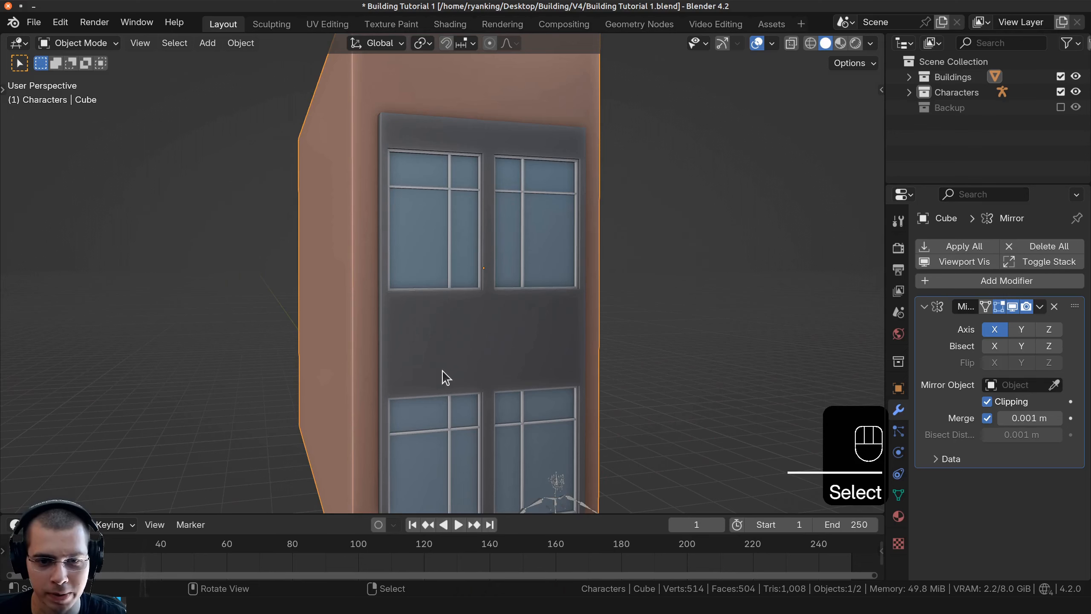
scroll(442, 373, "down", 5)
mouse_move(442, 377)
middle_mouse_down()
mouse_move(421, 345)
mouse_move(438, 358)
middle_mouse_up()
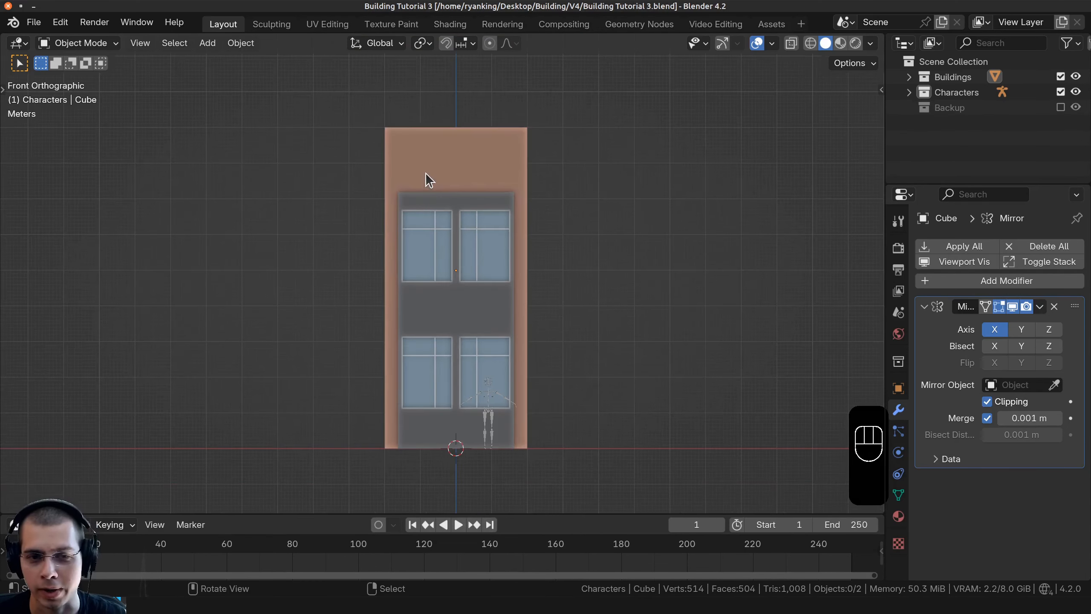
Select the building's topmost row of vertices in Edit Mode, using front wireframe view
middle_click_drag(425, 172, 426, 238, "shift")
left_click(427, 237)
key("Tab")
key("KP_1")
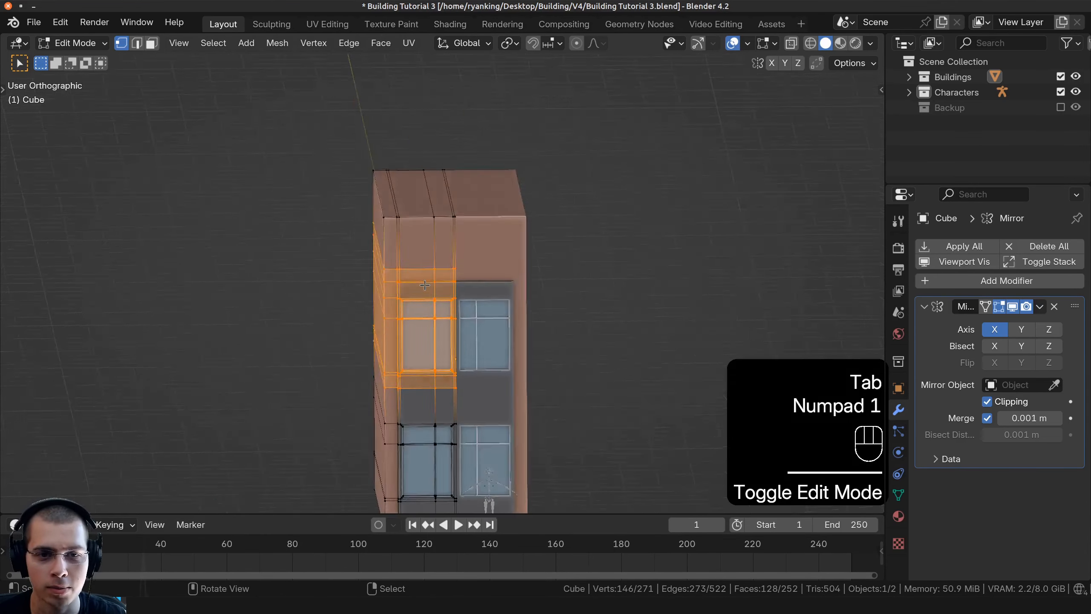
key("shift+z")
key("alt+a")
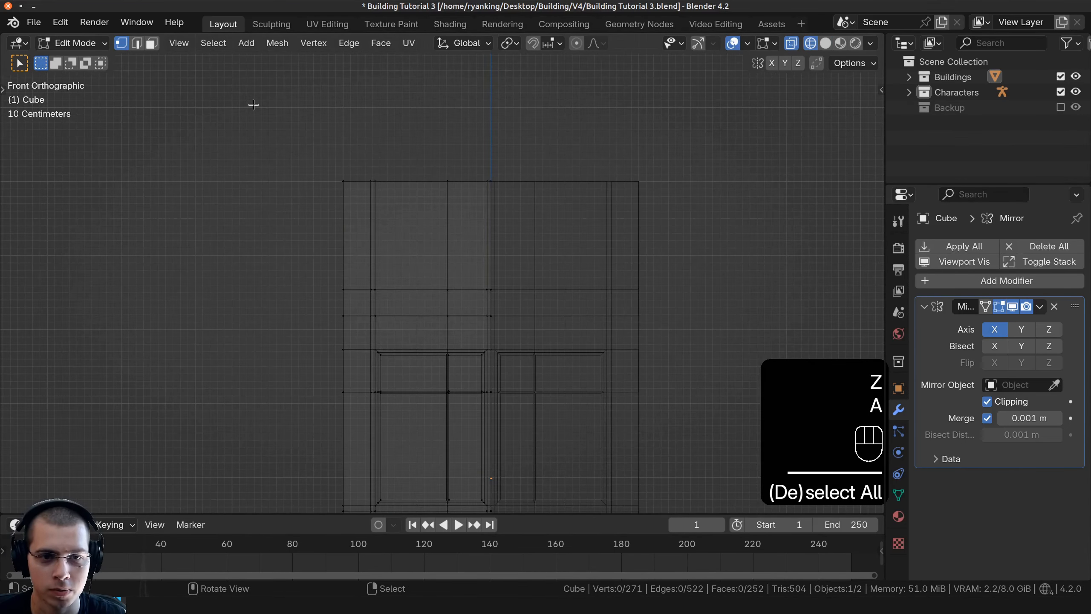
left_click_drag(253, 104, 562, 197)
scroll(329, 243, "up", 6)
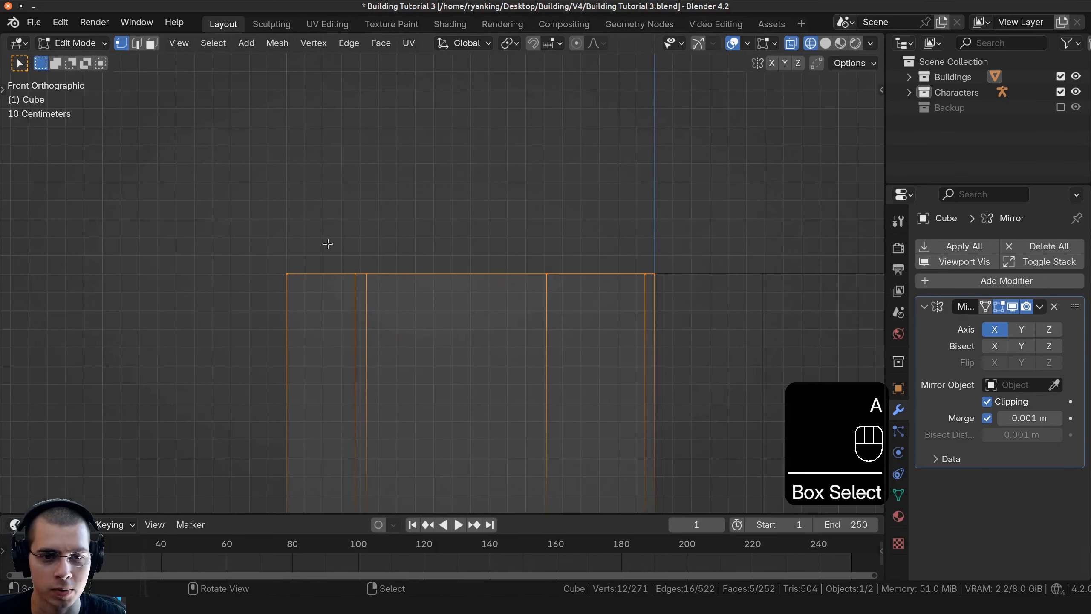
Extrude the topmost vertices up about 0.06 m to form a thin strip, and return to solid shading
key("e")
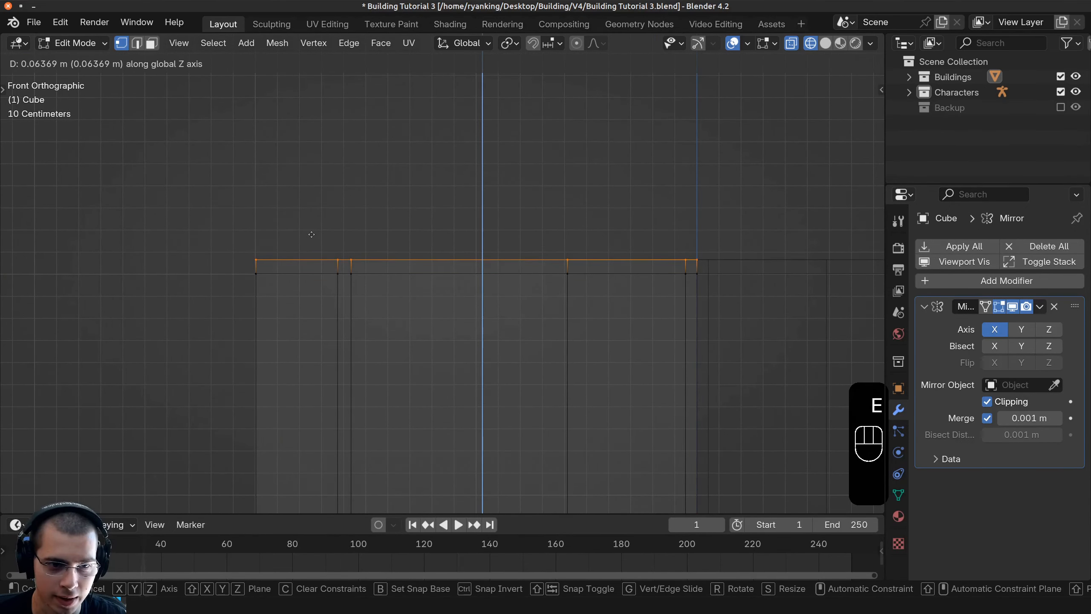
left_click(288, 236)
key("z")
left_click(575, 258)
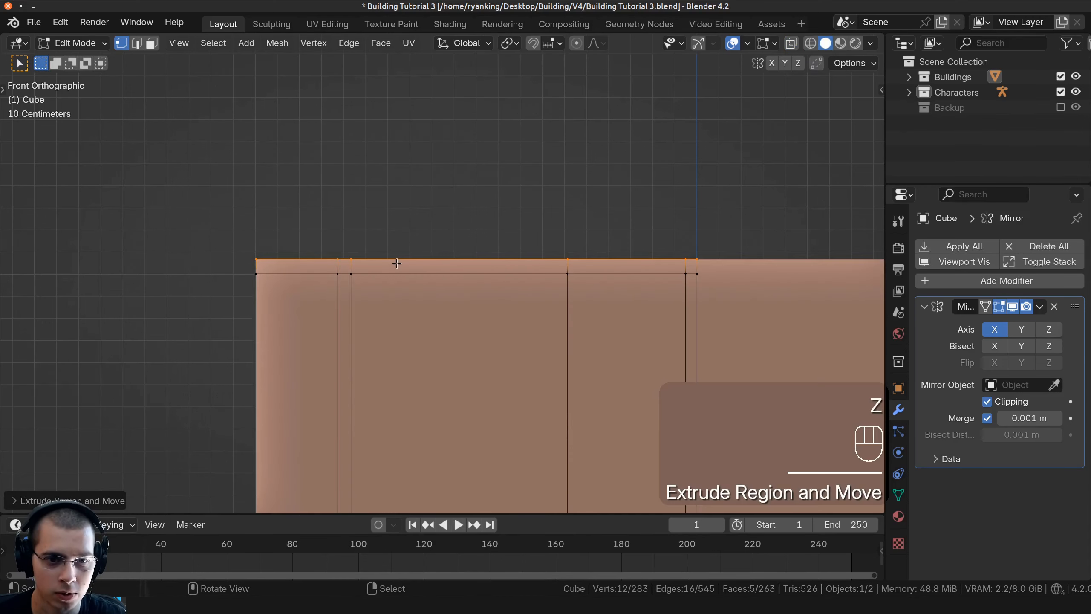
Switch to face selection and select the loop of faces around the thin strip at the roof edge
mouse_move(575, 258)
middle_mouse_down()
mouse_move(495, 260)
mouse_move(526, 259)
mouse_move(521, 243)
middle_mouse_up()
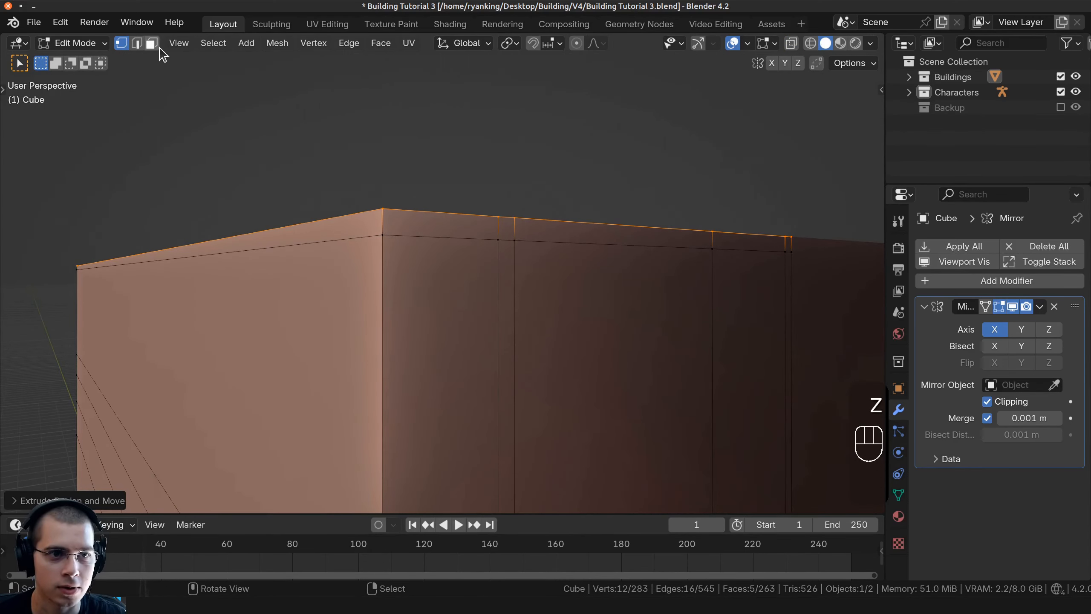
left_click(152, 43)
right_click(383, 222, "alt")
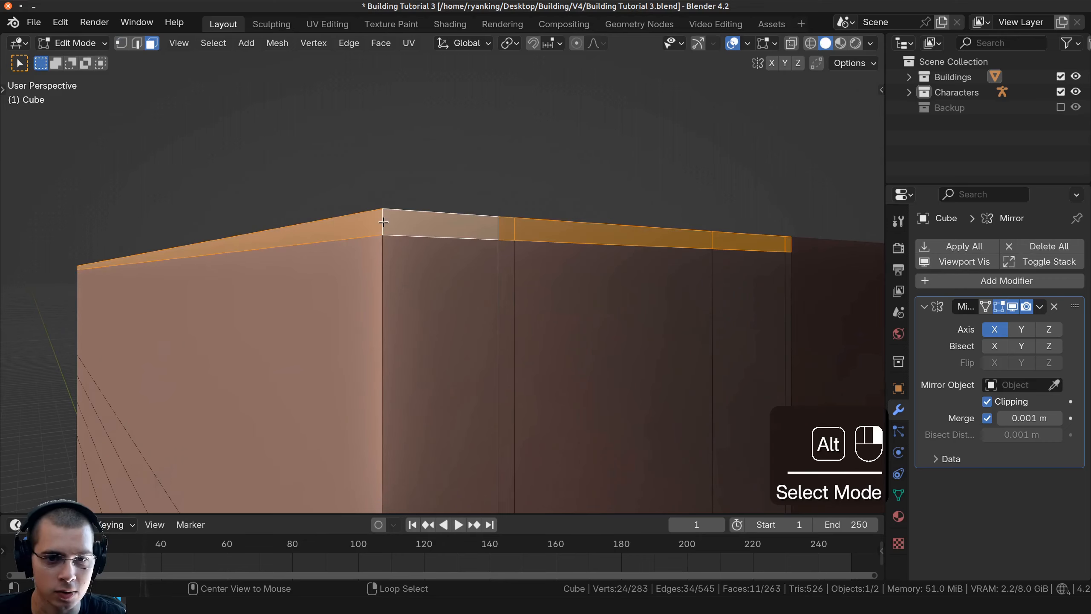
scroll(499, 281, "down", 3)
middle_click_drag(498, 282, 539, 287)
middle_click_drag(730, 328, 533, 241)
Extrude the selected strip faces and scale them to about 1.03 with Z locked, forming a roof overhang
key("e")
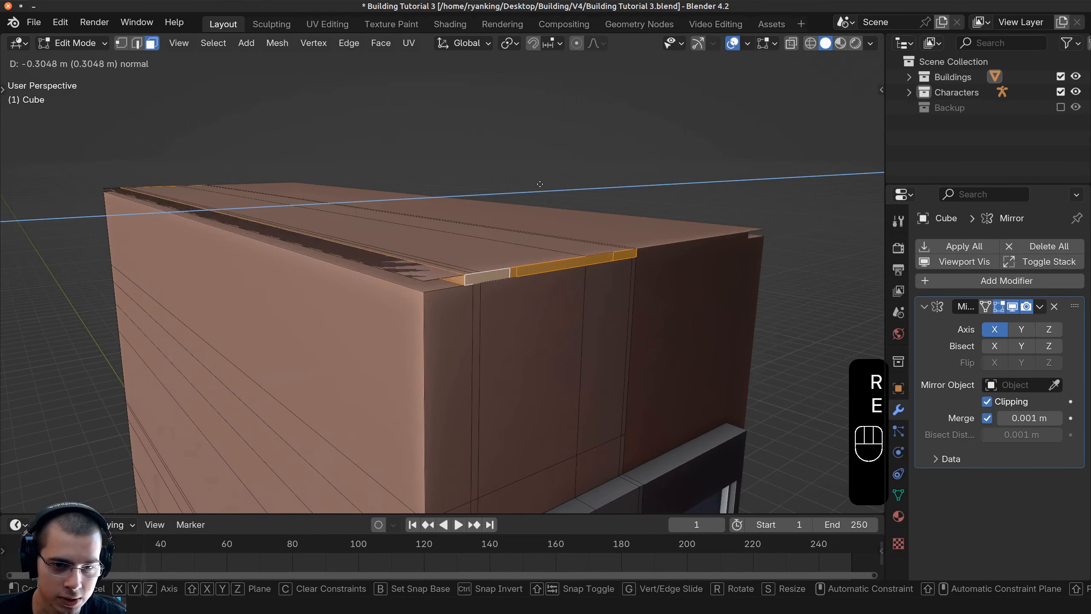
key("s")
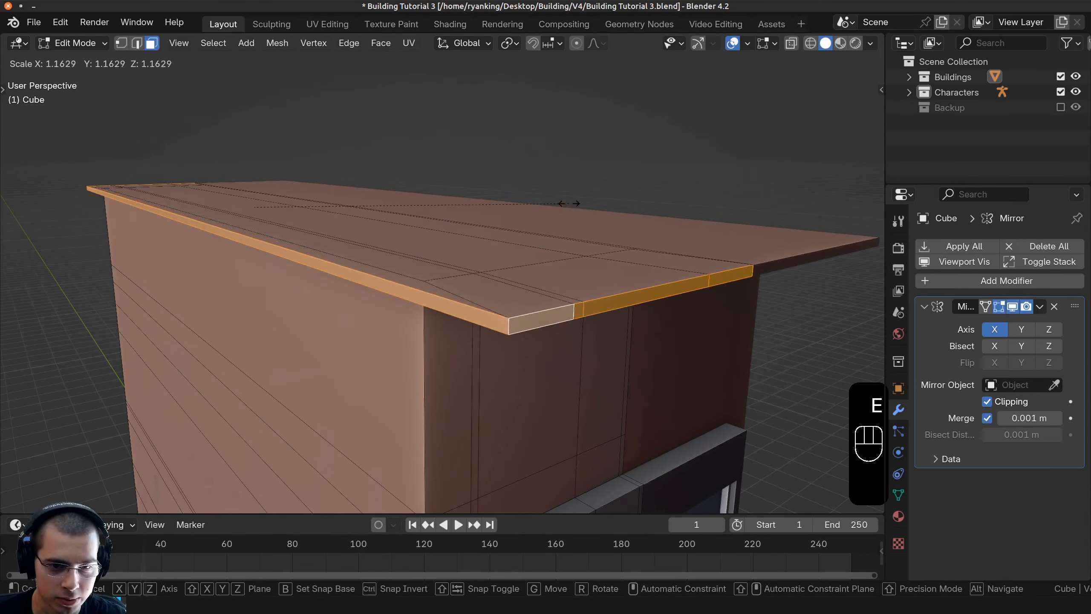
key("shift+z")
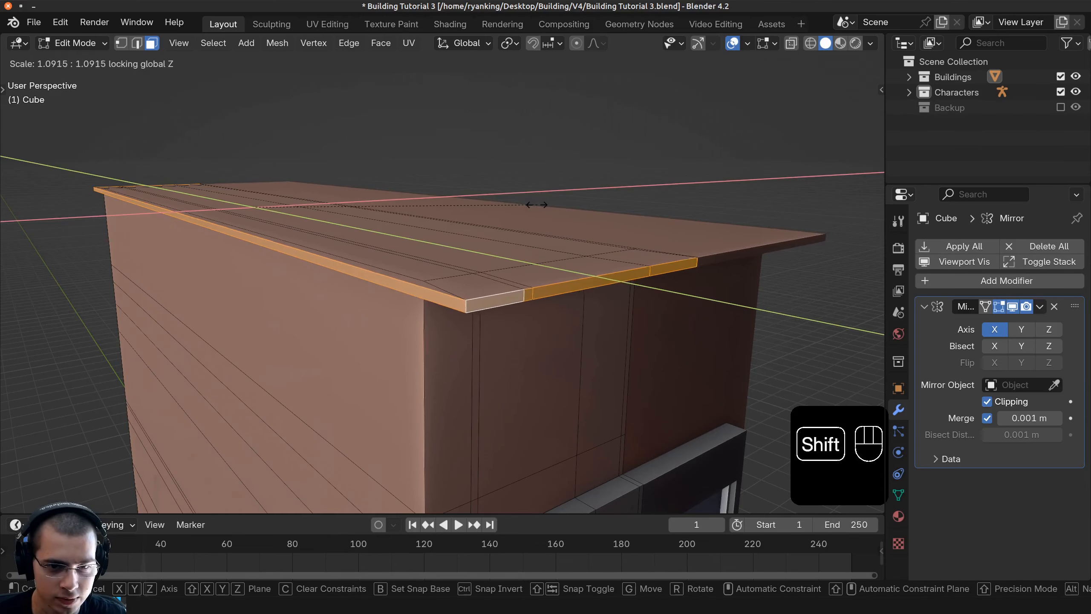
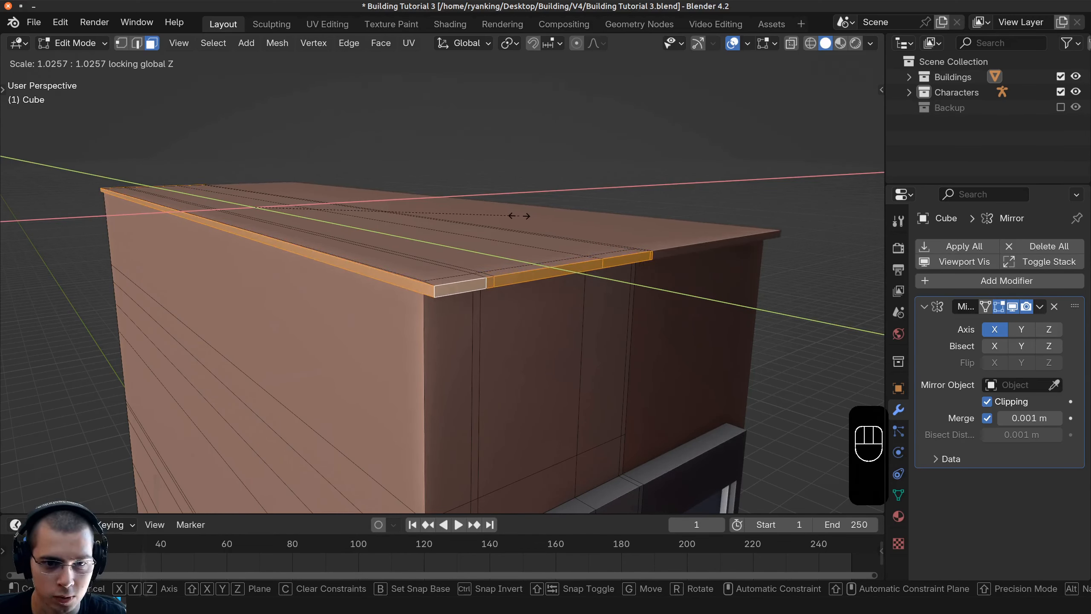
left_click(524, 215)
In top view, move the overhang's outer faces slightly outward along the global X axis
key("KP_7")
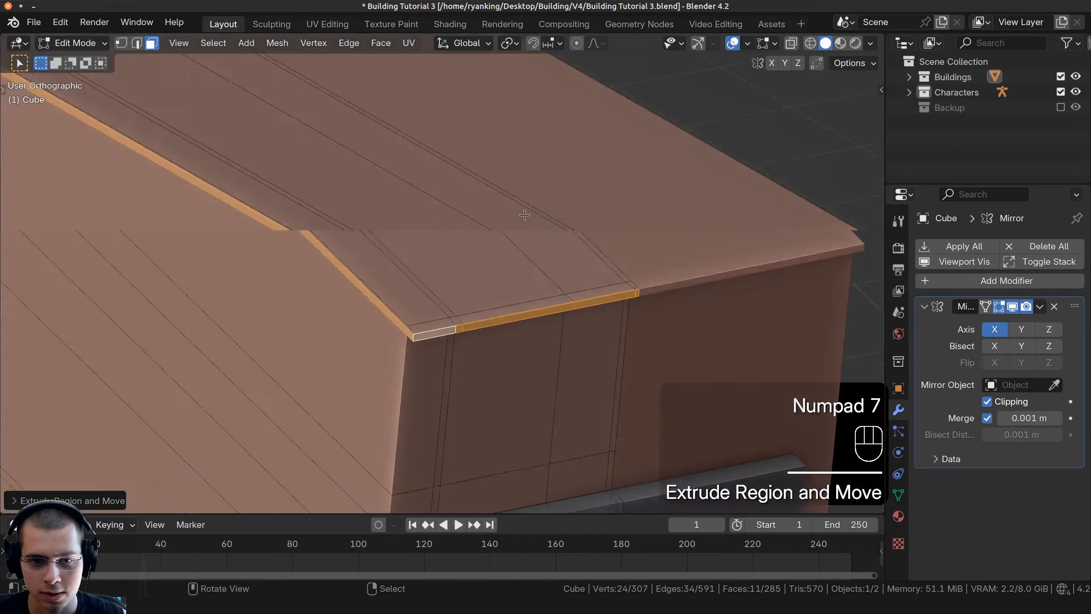
key("g")
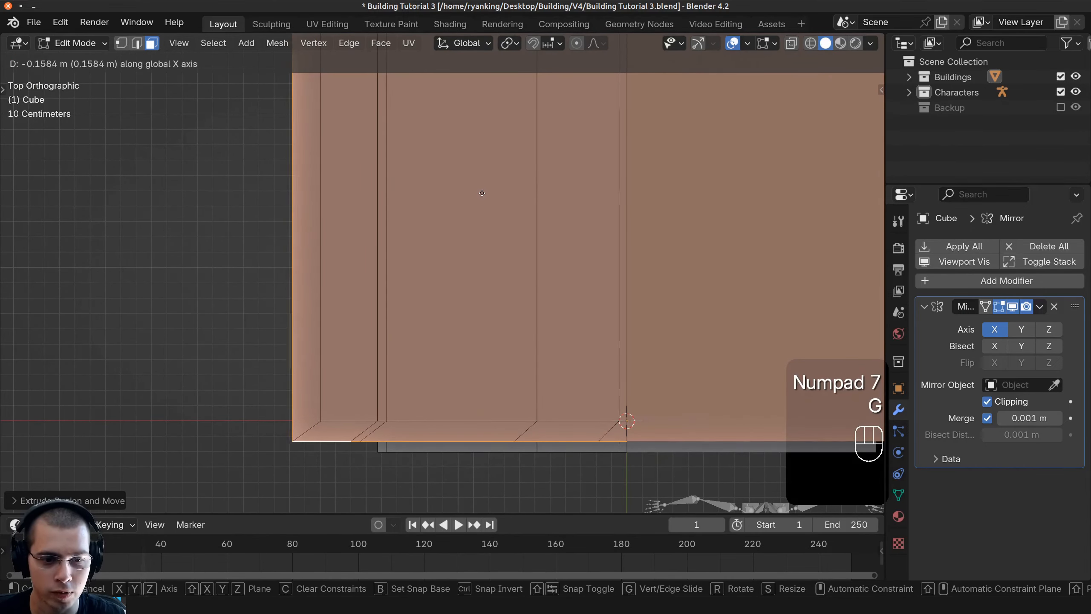
left_click(490, 192)
Examine the overhang's width along the side and at the roof's front and back edges in top view
scroll(489, 198, "down", 4)
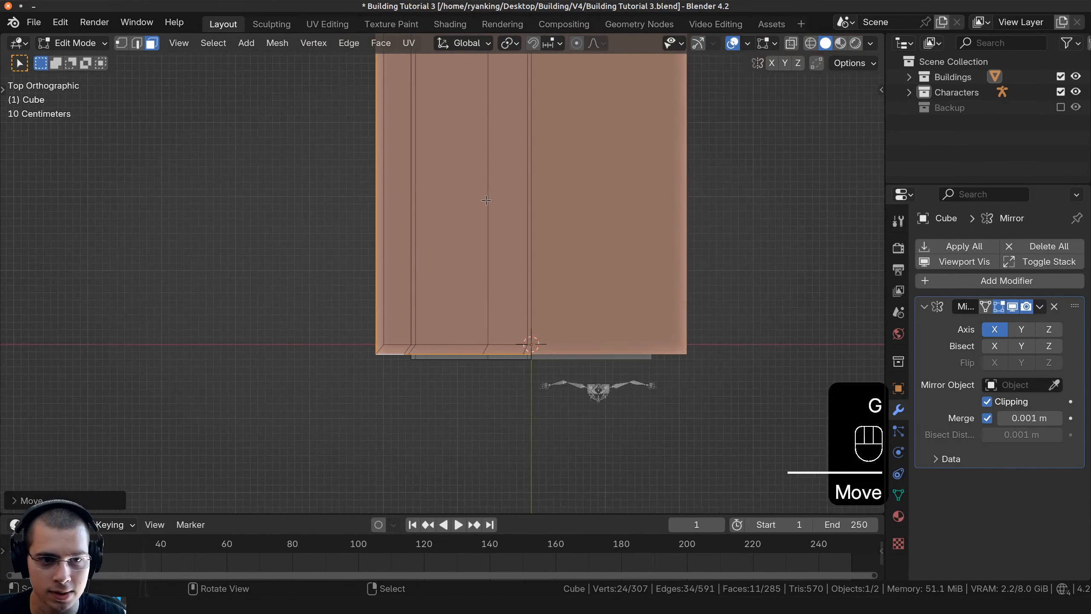
middle_click_drag(487, 202, 475, 246, "shift")
scroll(475, 246, "down", 2)
middle_click_drag(454, 141, 456, 312, "shift")
scroll(456, 313, "down", 2)
scroll(376, 163, "up", 5)
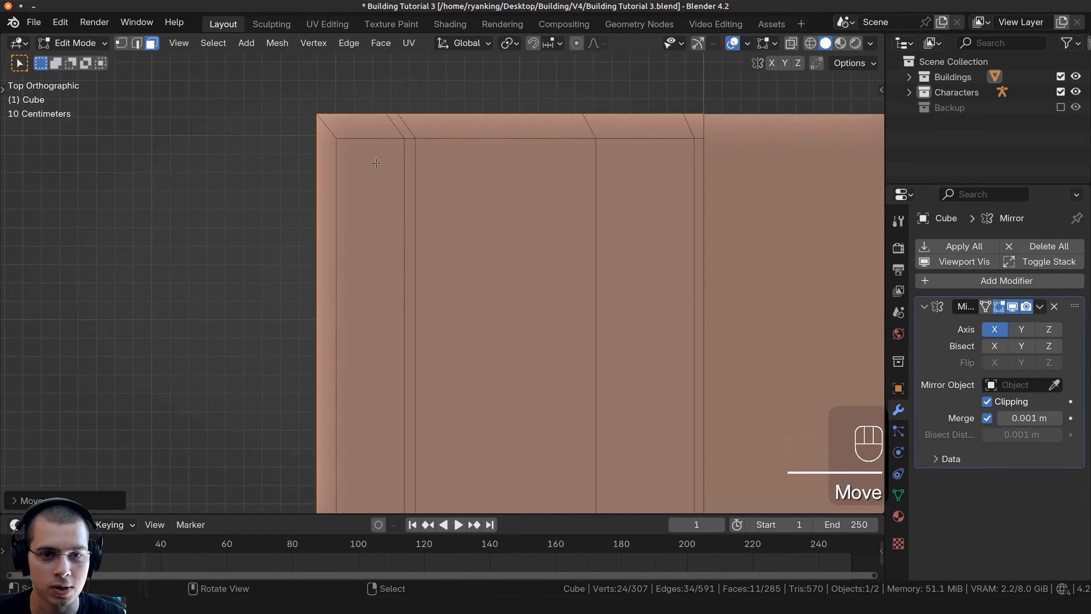
scroll(326, 148, "up", 3)
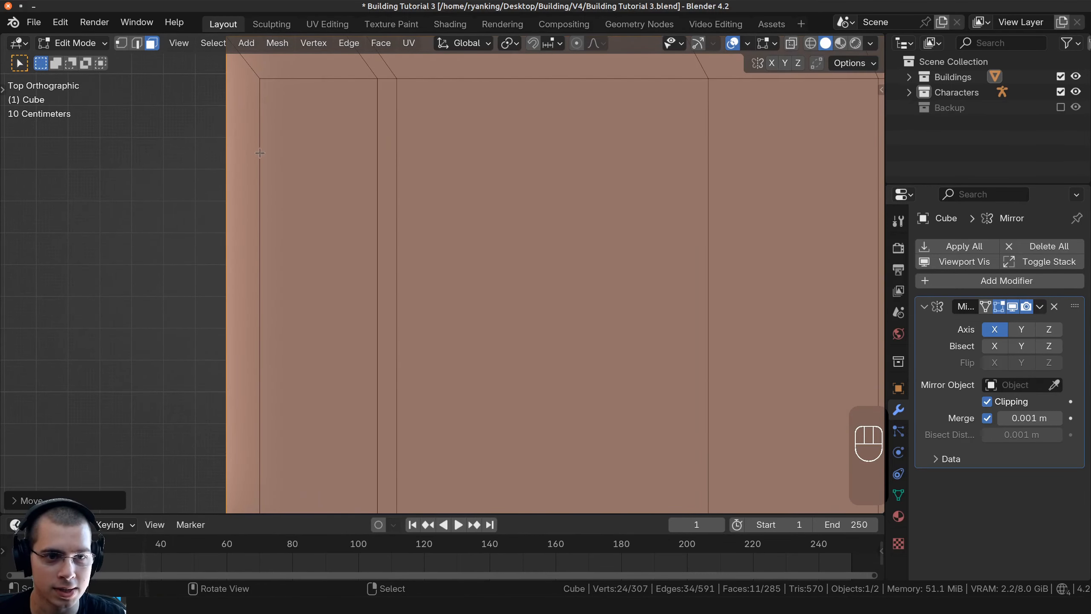
middle_click_drag(267, 149, 274, 206, "shift")
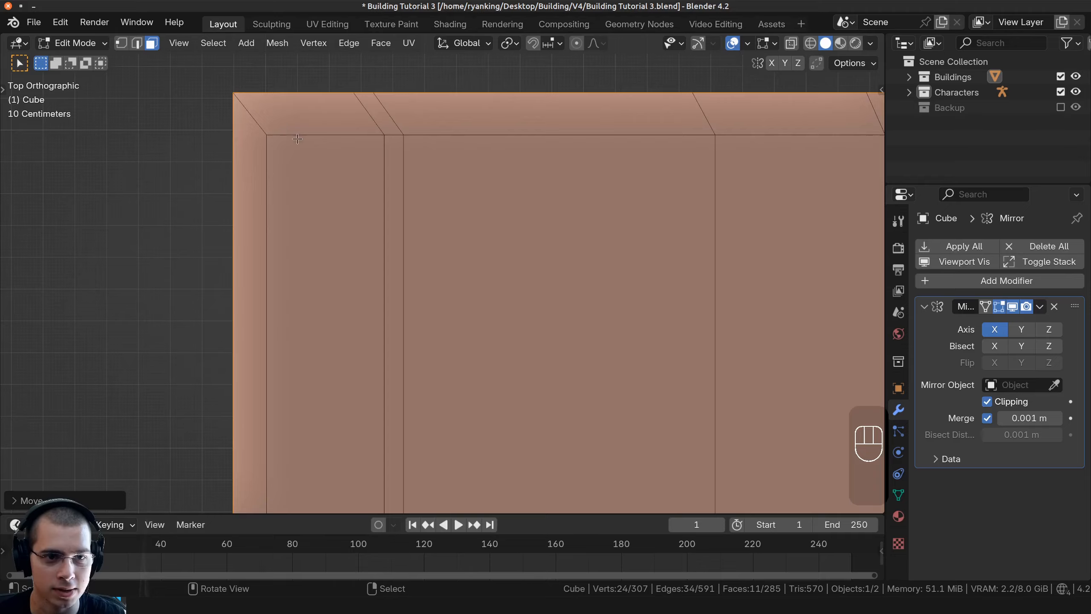
middle_click_drag(297, 139, 396, 153, "shift")
scroll(396, 152, "down", 5)
In face selection mode, select the overhang's underside and outer face loops, then add the roof's top faces with a box selection
key("alt+a")
middle_click_drag(378, 399, 453, 307)
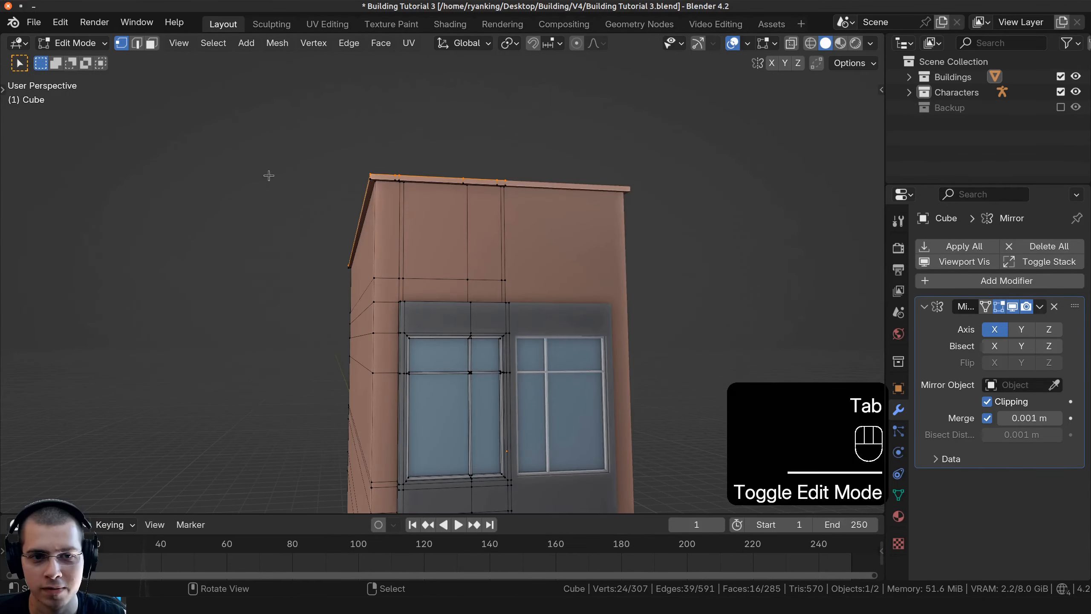
middle_click_drag(422, 186, 327, 119, "shift")
scroll(426, 226, "up", 4)
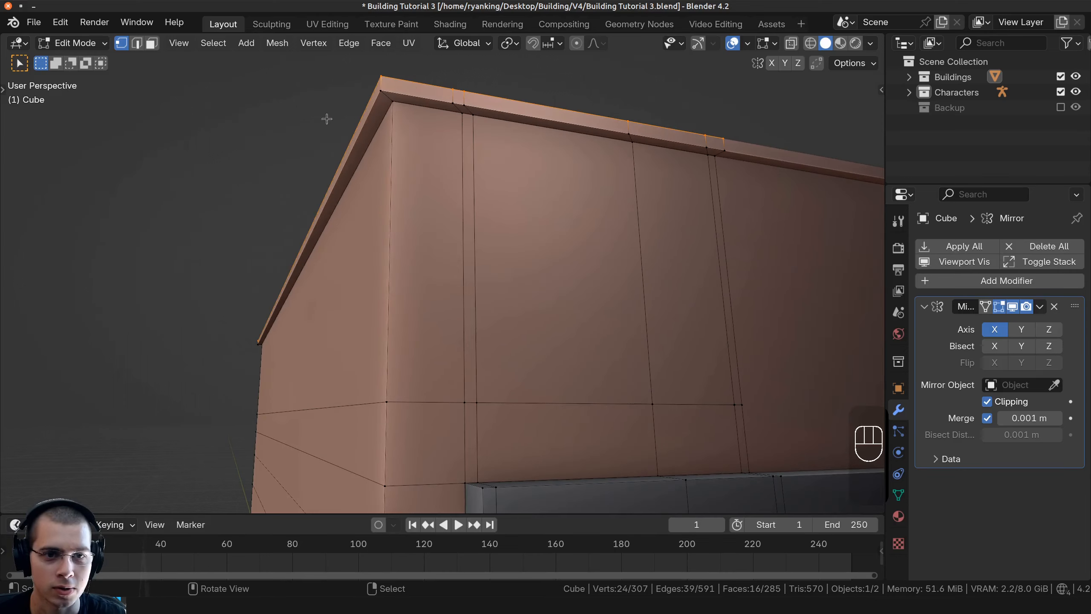
left_click(151, 44)
left_click(389, 97, "alt")
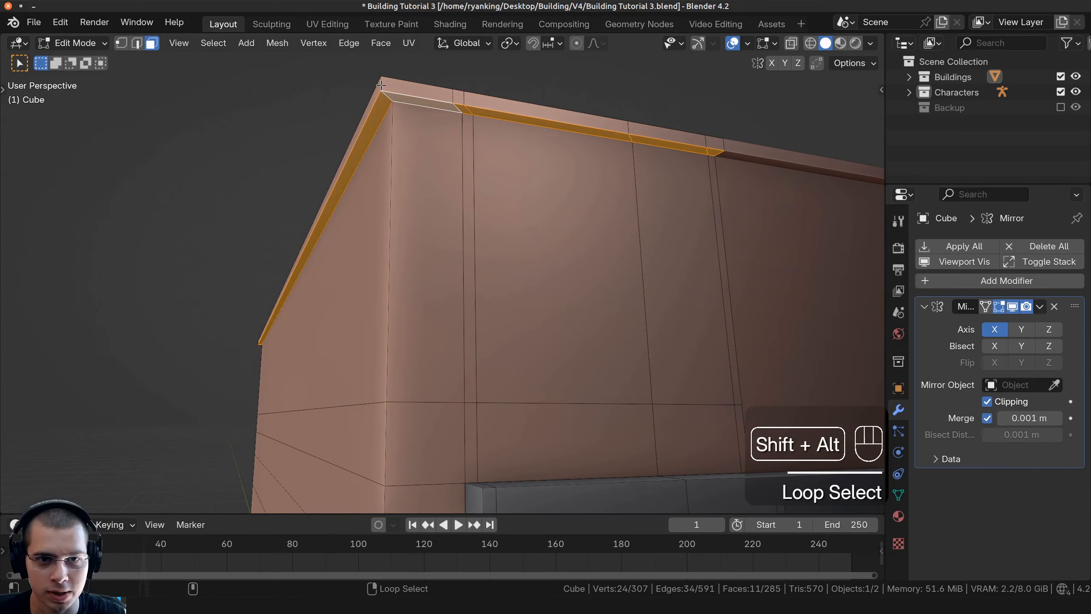
left_click(384, 92, "alt+shift")
middle_click_drag(385, 92, 409, 222)
key("b")
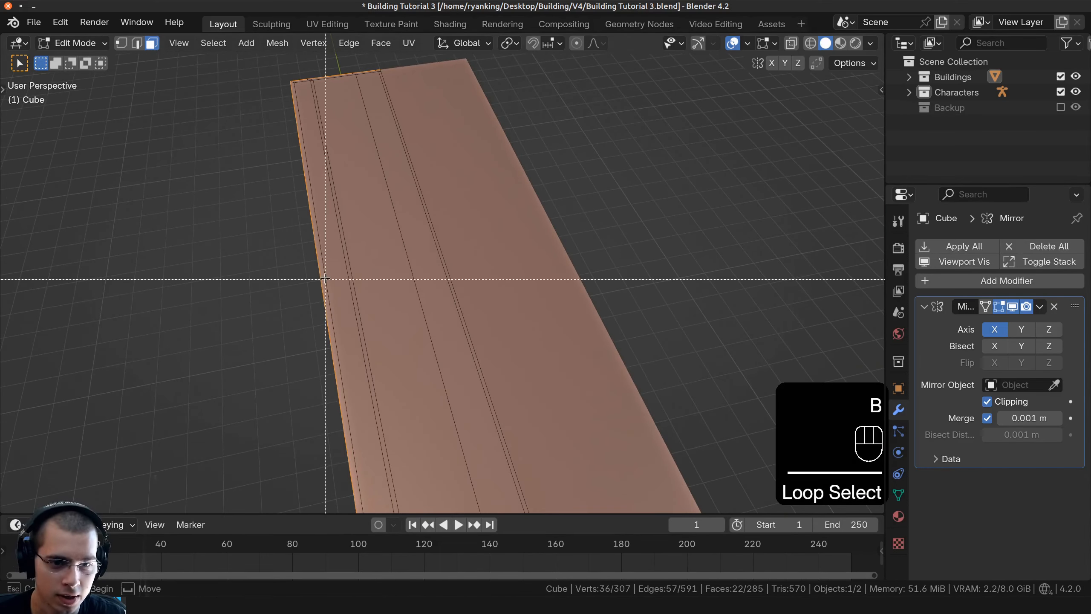
left_click_drag(469, 288, 470, 288)
middle_click_drag(469, 289, 488, 340)
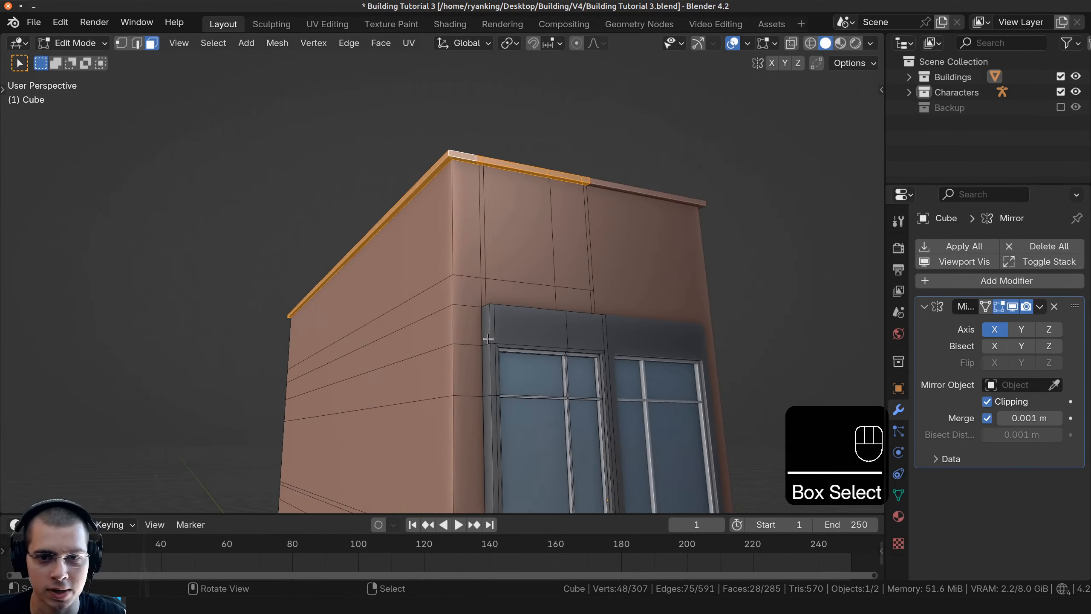
Create a new material named Roof Top in its own slot and assign it to the selected roof faces
left_click(898, 517)
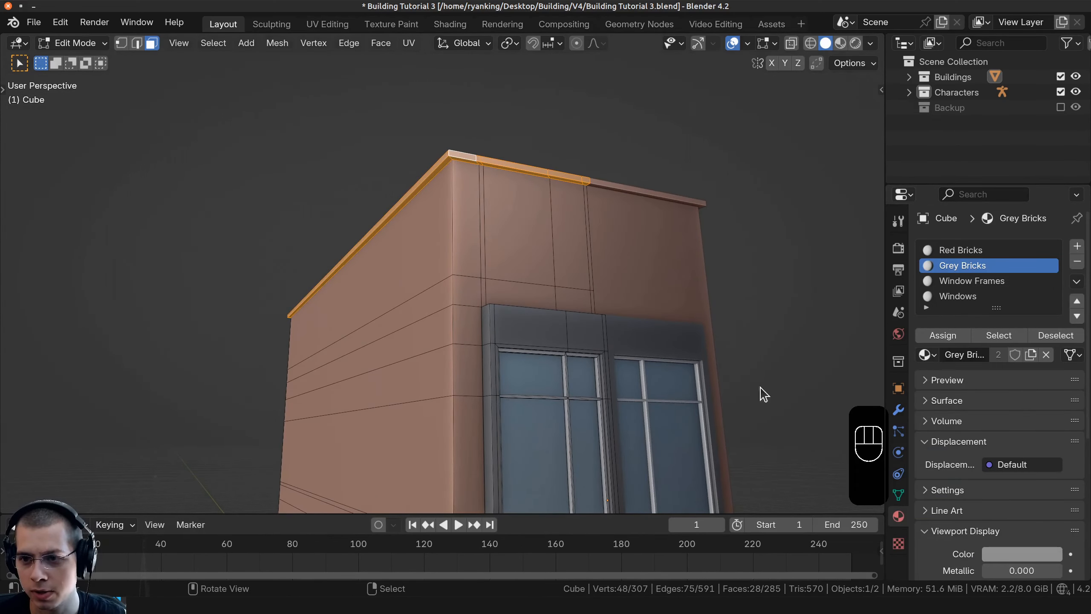
left_click(1077, 247)
left_click(982, 363)
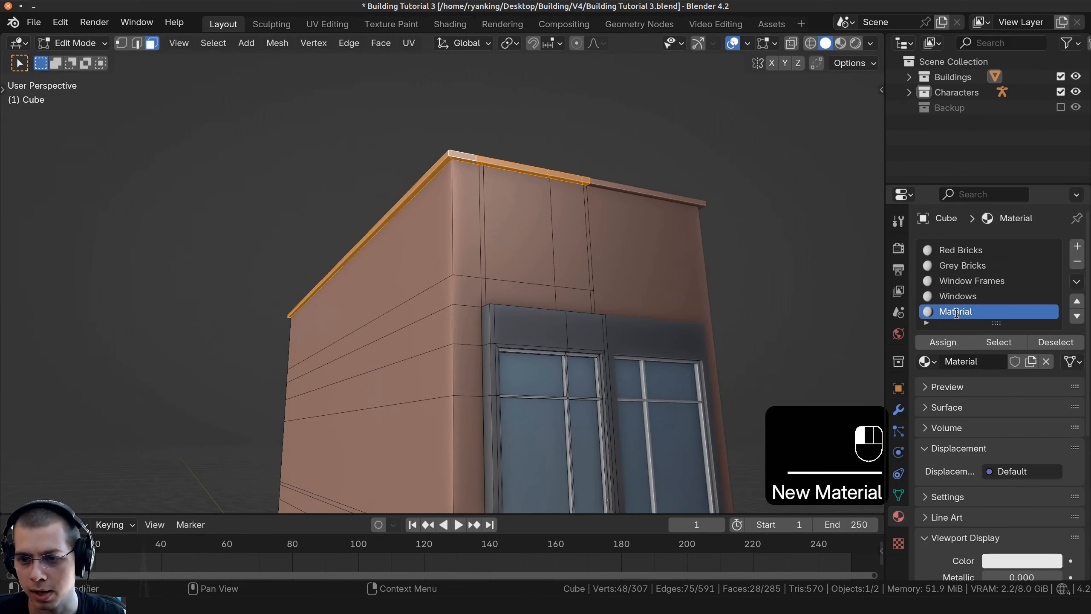
type("Roo")
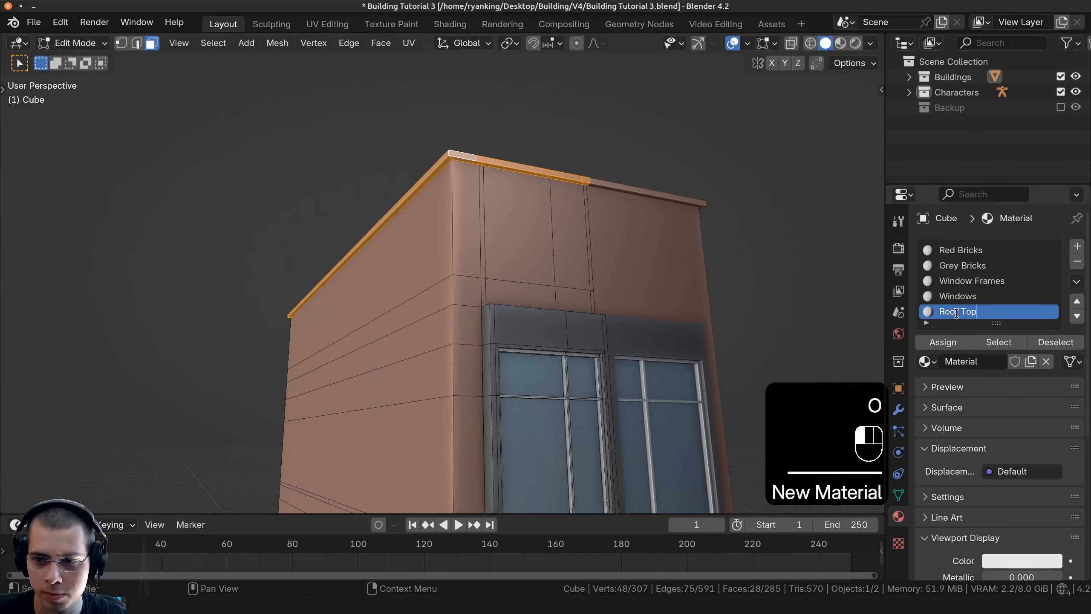
type("f Top")
key("Return")
left_click(943, 342)
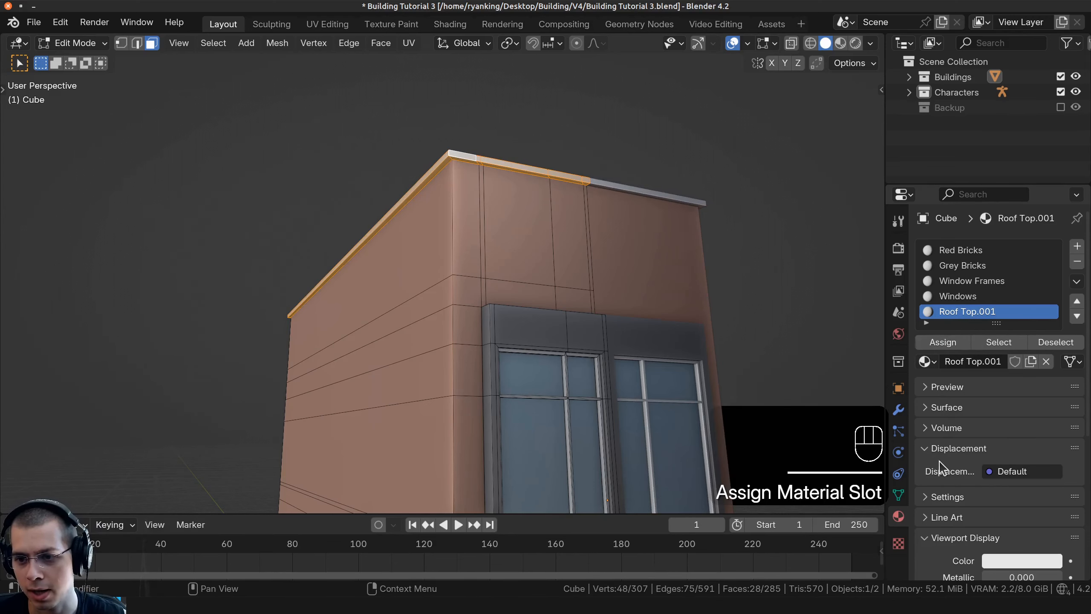
Return to Object Mode, save the file, and darken the Roof Top material's viewport display color to grey
key("Tab")
key("ctrl+s")
scroll(981, 362, "down", 5)
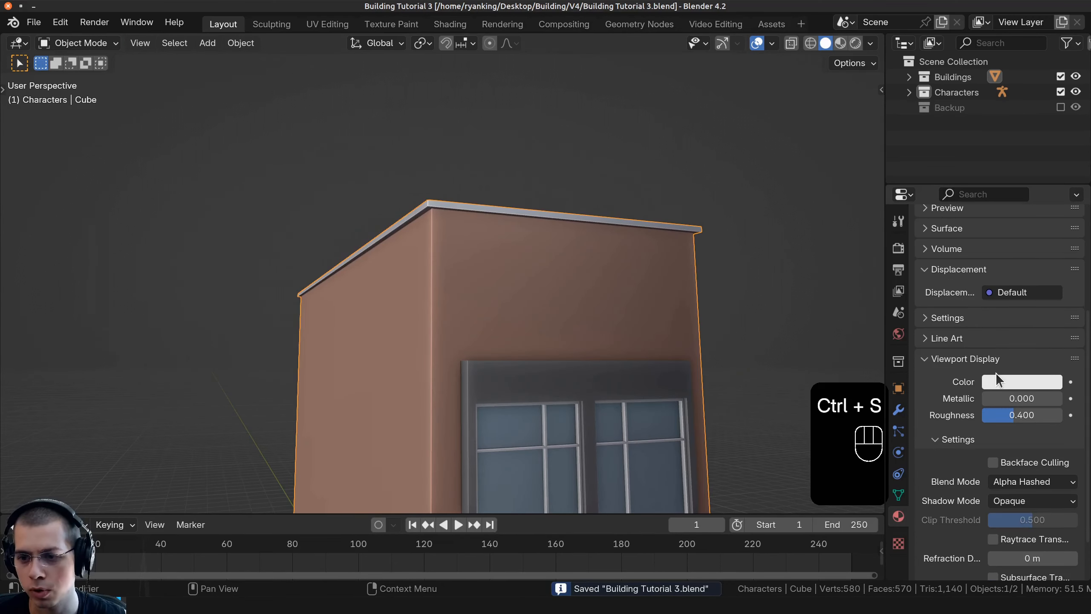
left_click(1016, 380)
left_click_drag(1054, 172, 1050, 216)
scroll(566, 271, "down", 4)
middle_click_drag(487, 301, 473, 196, "ctrl")
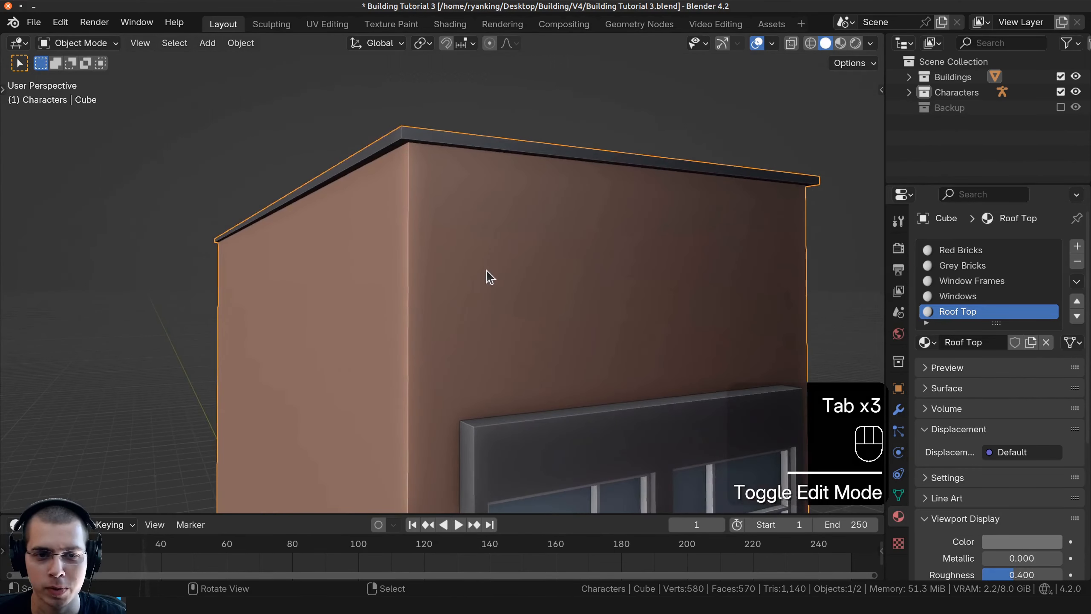
middle_click_drag(388, 188, 358, 225, "ctrl")
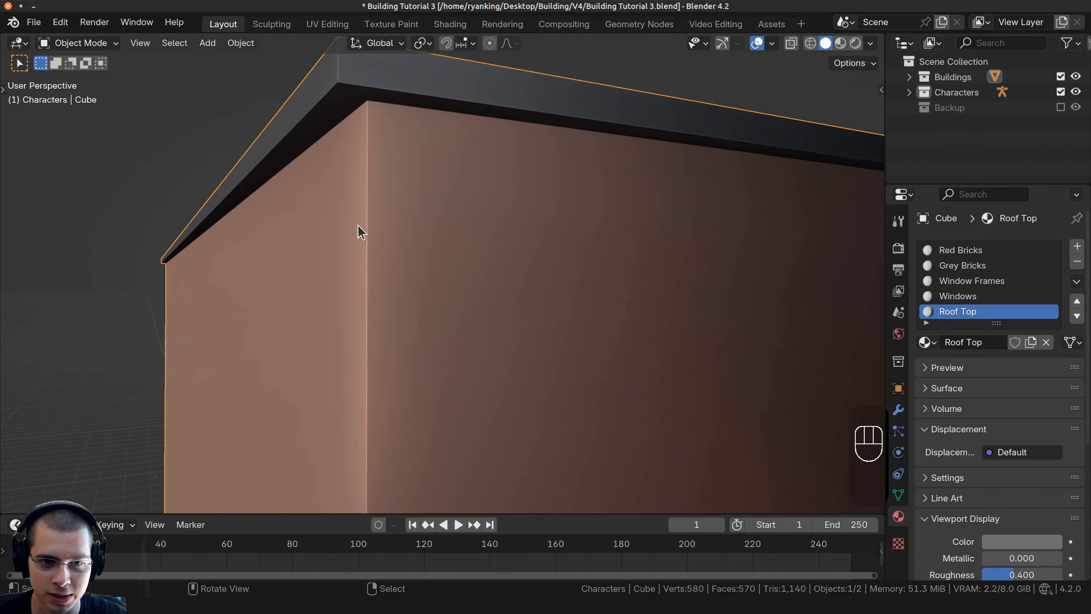
middle_click_drag(376, 178, 379, 148)
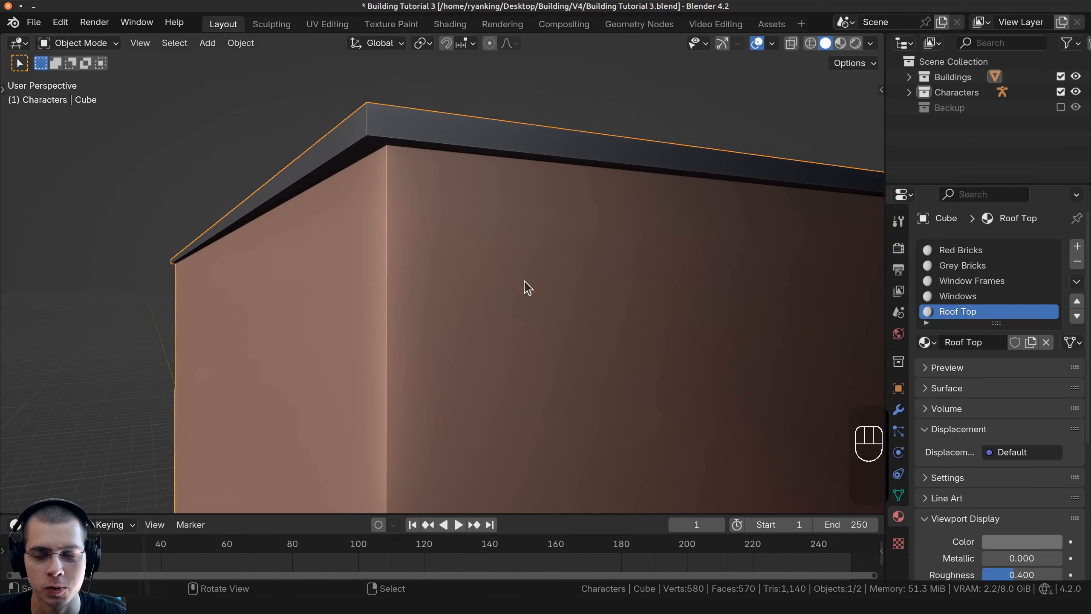
Add a Bevel modifier to the building with 3 segments and an amount of 0.005 m
left_click(898, 410)
left_click_drag(941, 182, 941, 123)
left_click(966, 220)
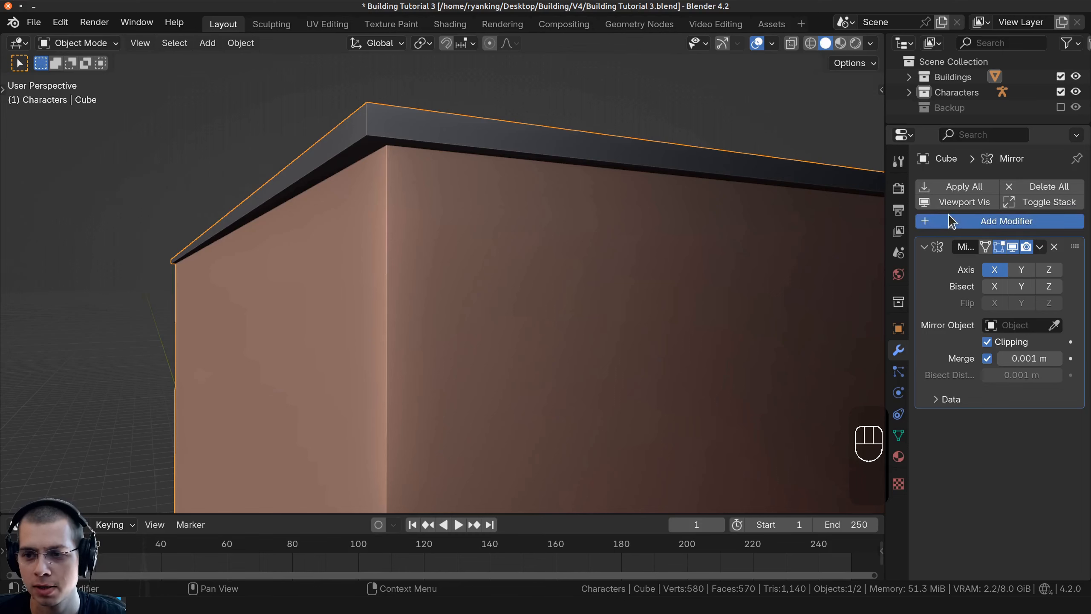
type("bev")
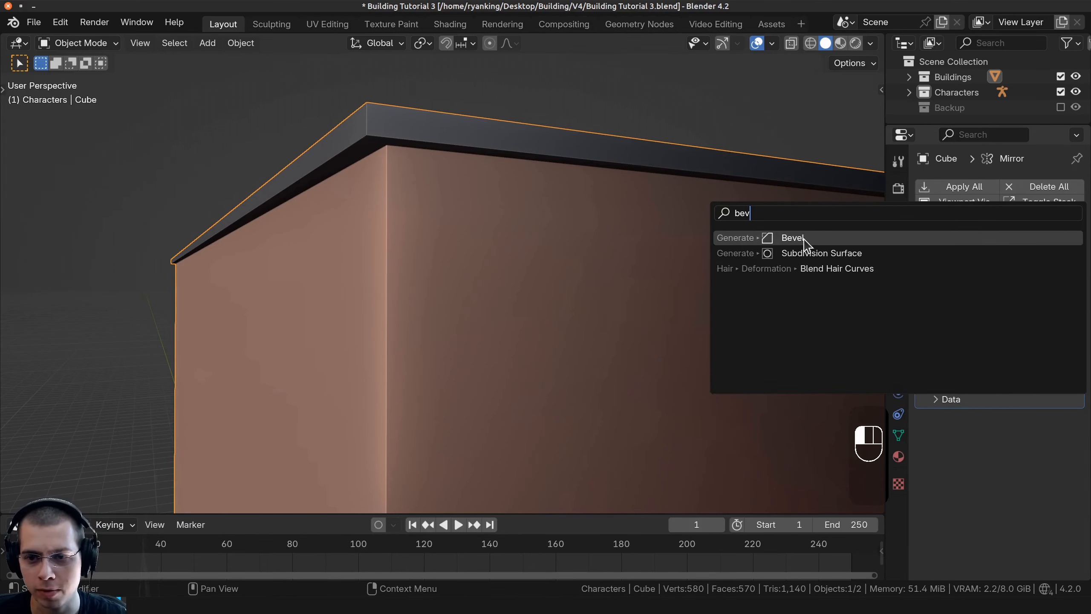
left_click(802, 239)
left_click(1057, 463)
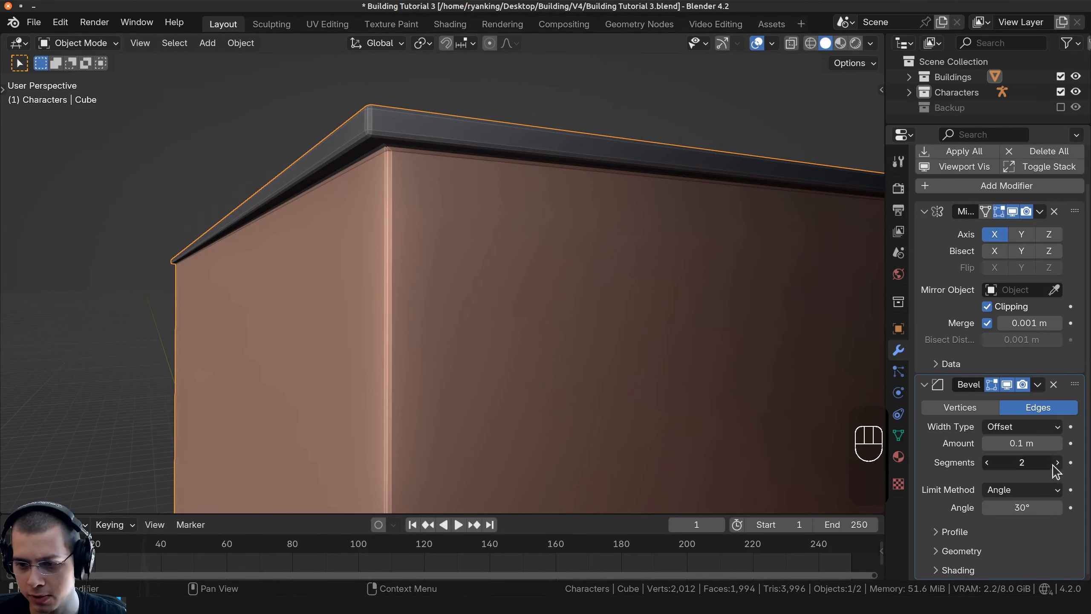
left_click(1057, 464)
left_click(1010, 444)
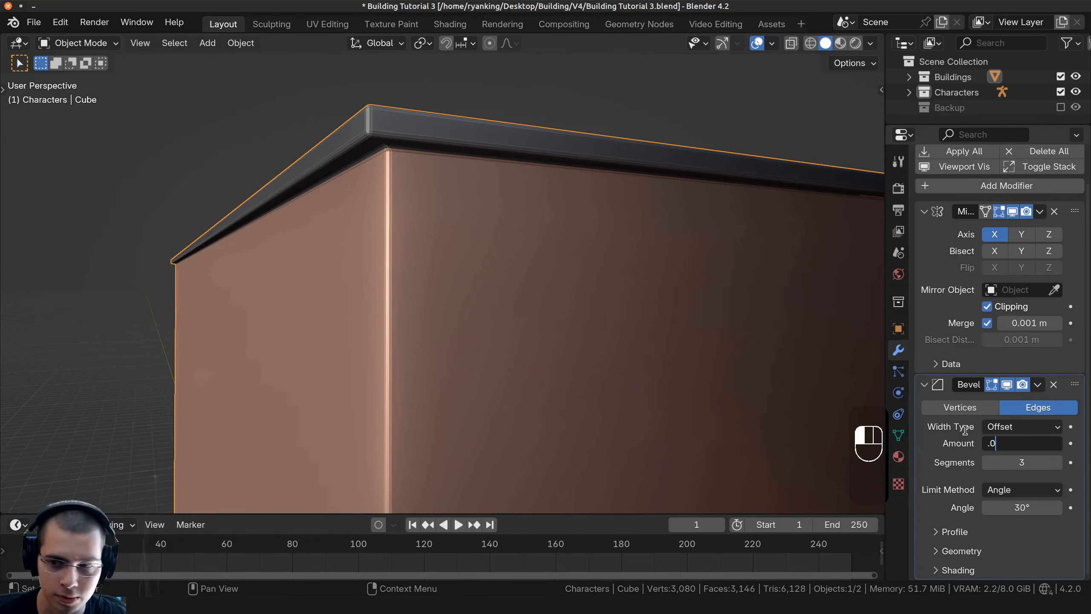
key("Return")
Apply smooth shading to the building, deselect it, and inspect the beveled edges on the roof and walls
key("w")
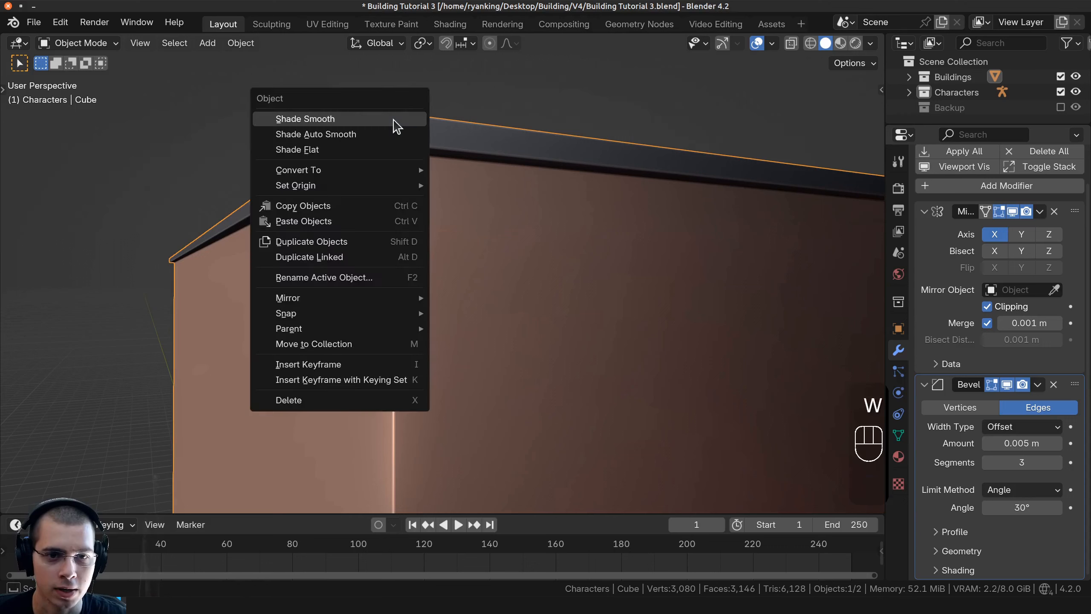
left_click(342, 122)
scroll(463, 300, "down", 5)
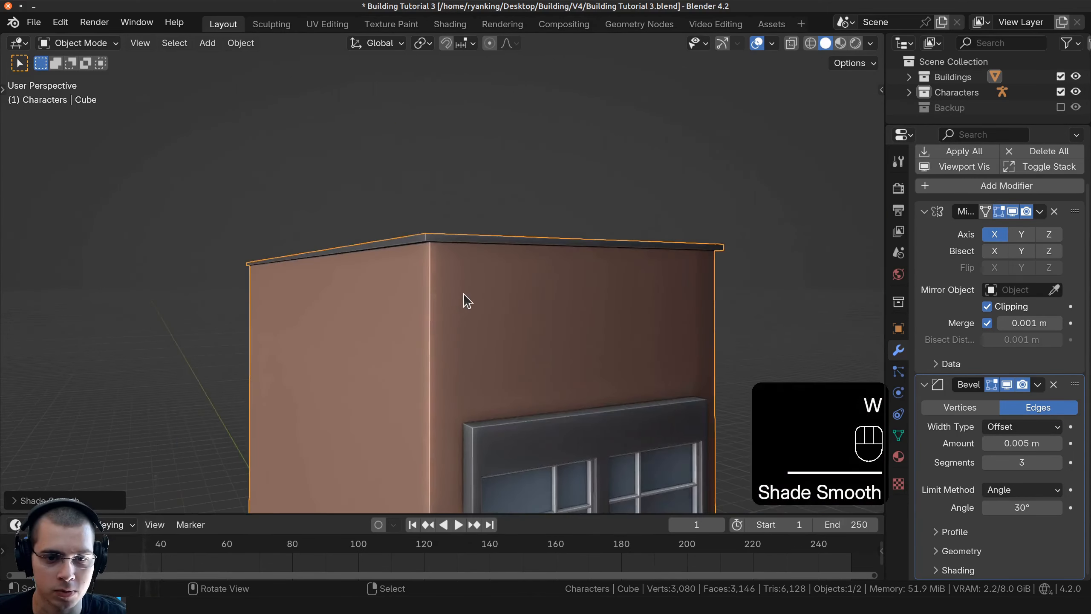
key("a")
mouse_move(445, 237)
middle_mouse_down()
mouse_move(467, 228)
mouse_move(462, 249)
middle_mouse_up()
scroll(458, 187, "up", 2)
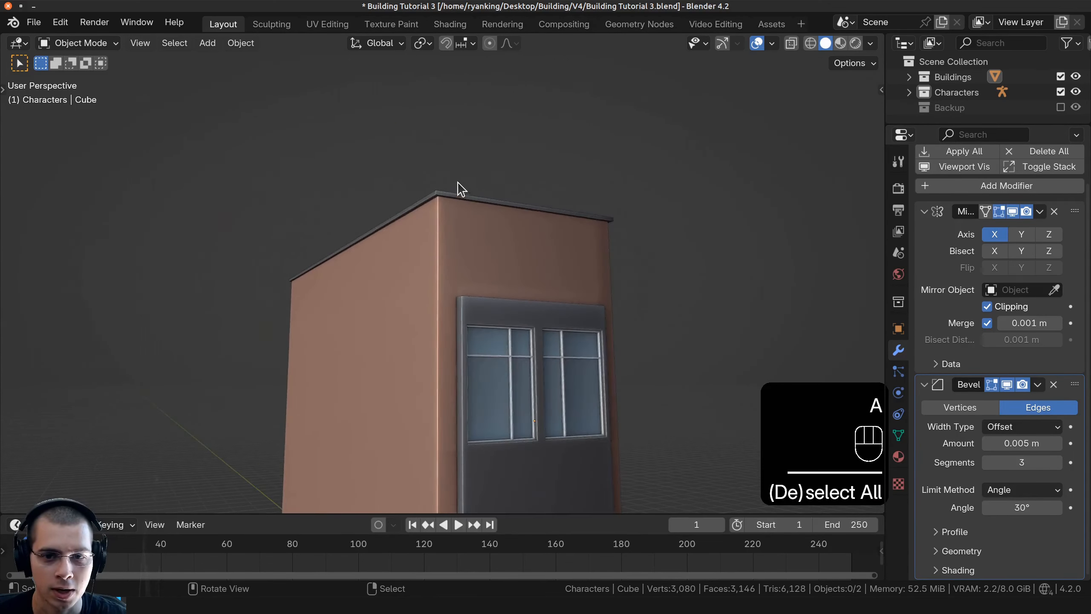
middle_click_drag(458, 185, 339, 123)
scroll(404, 121, "up", 3)
scroll(401, 114, "down", 3)
scroll(340, 123, "up", 3)
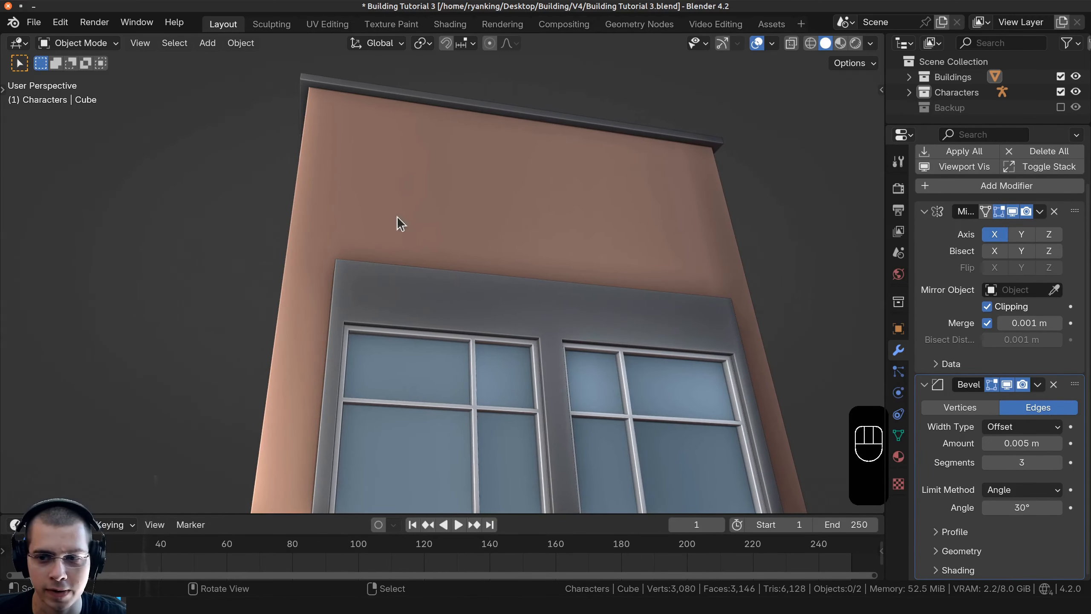
Add a Weighted Normal modifier to the building below its Bevel modifier
left_click(415, 270)
left_click(977, 187)
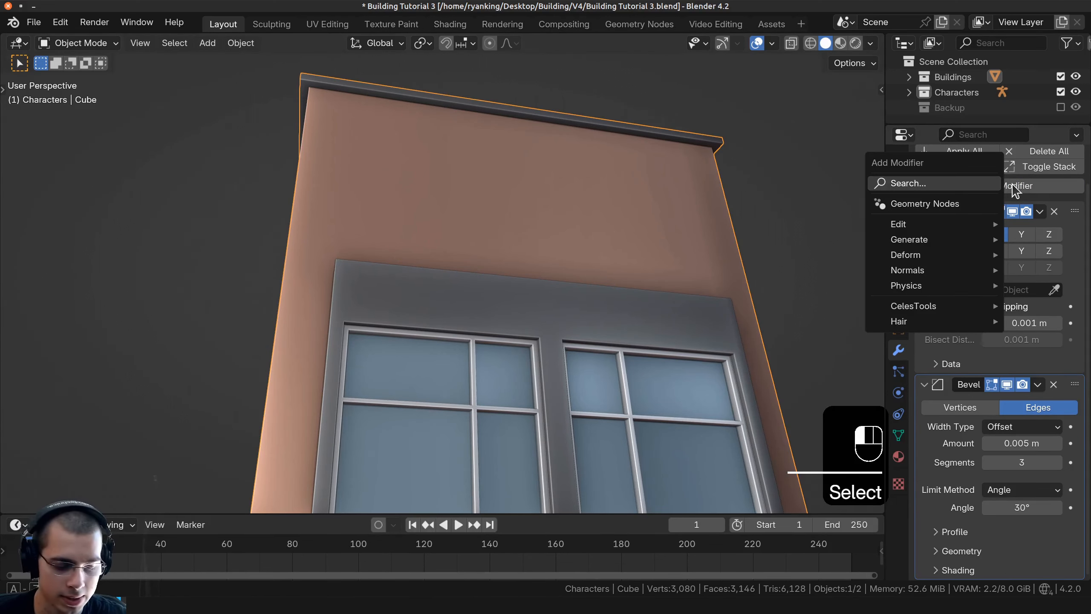
type("wiehgt")
key("ctrl+a")
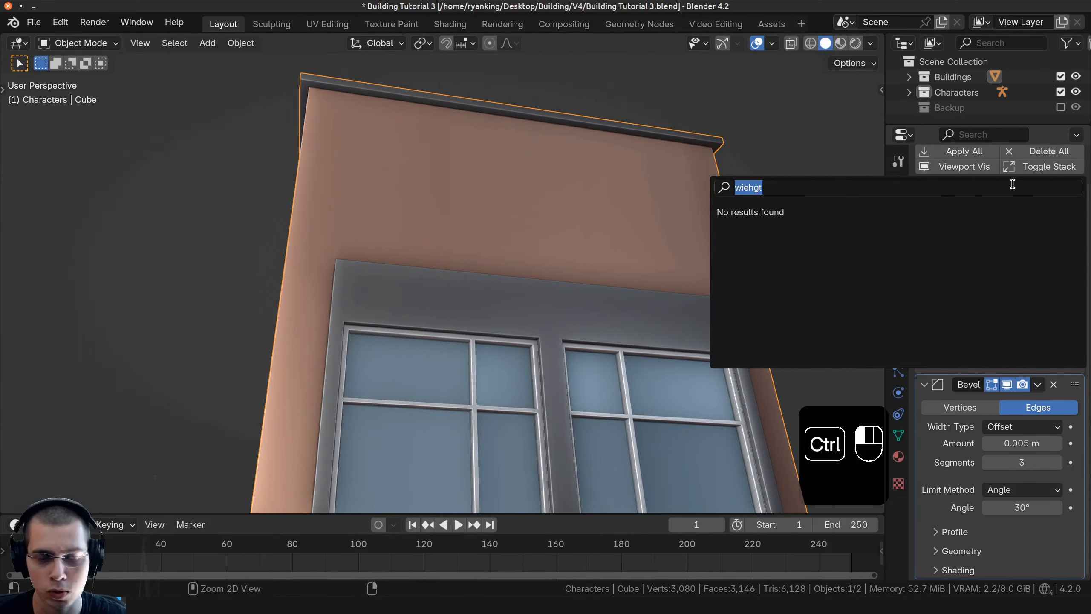
type("we")
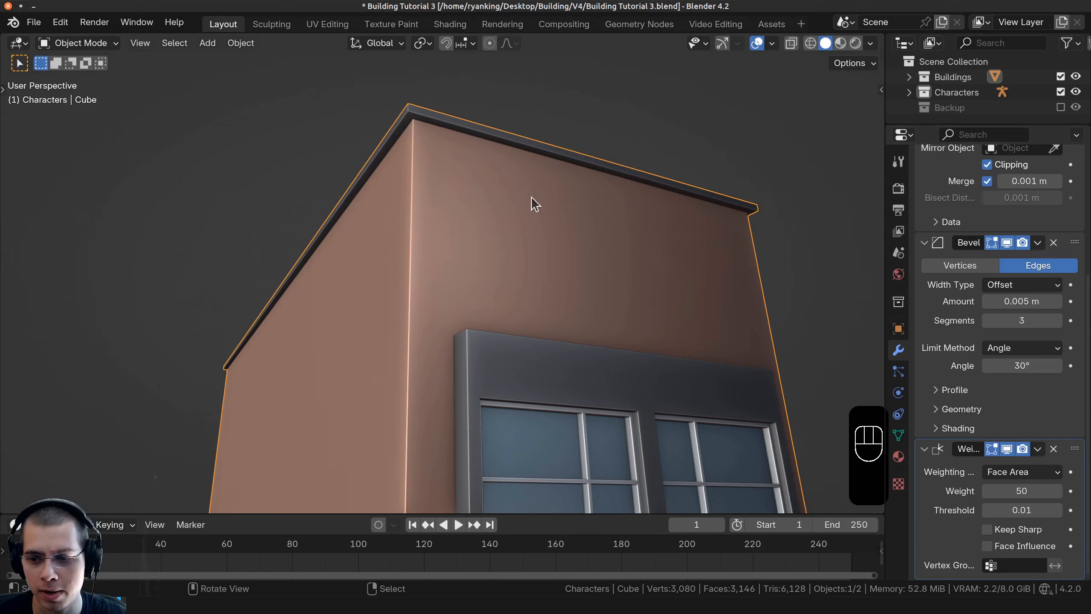
Try auto smooth shading on the building and compare its surfaces with the Weighted Normal modifier's viewport display off and on
key("w")
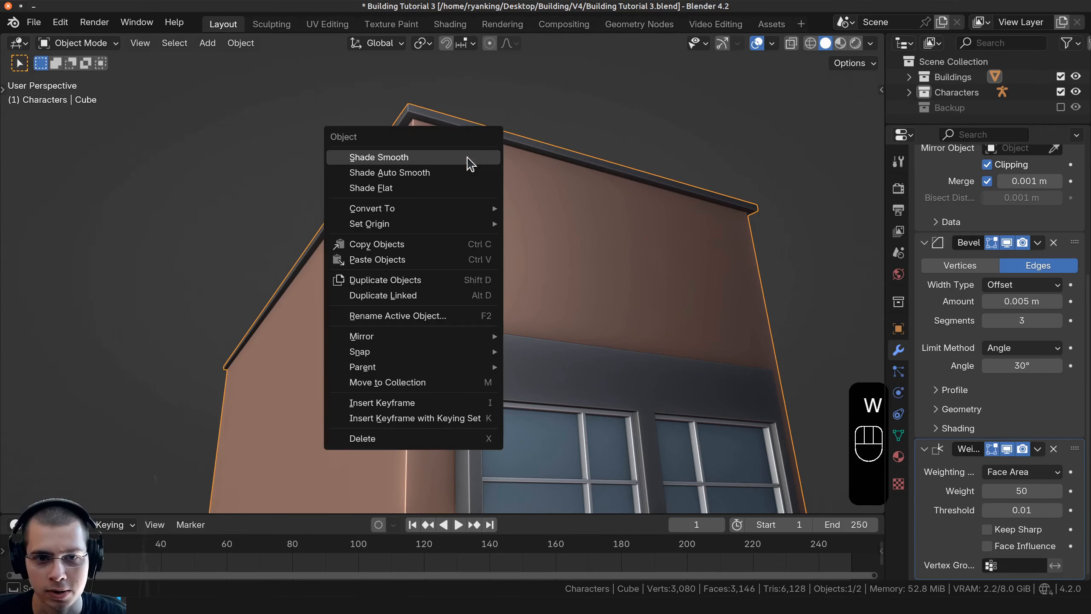
left_click(381, 173)
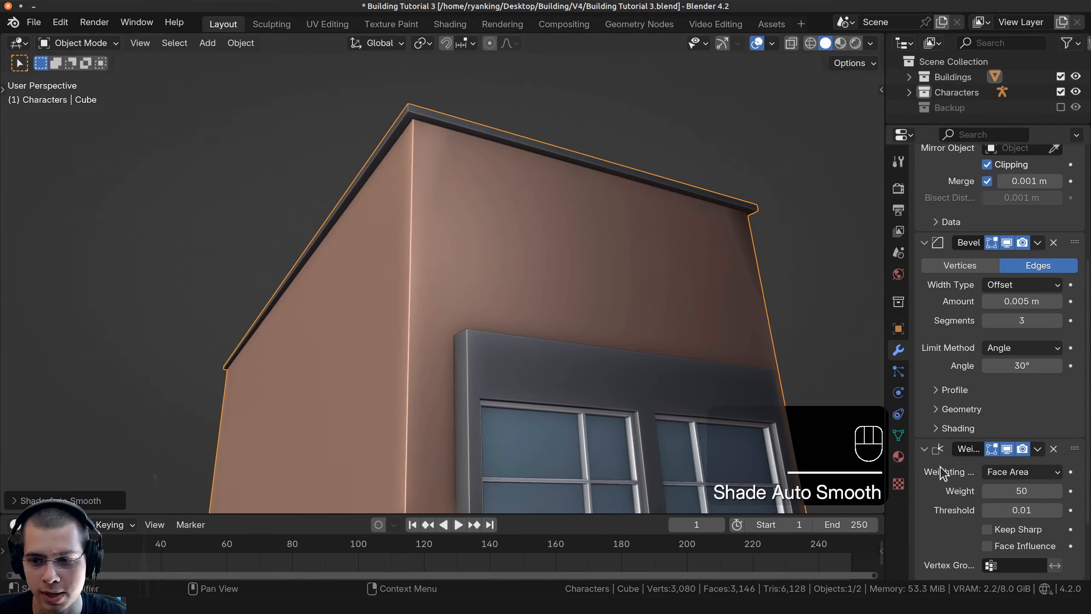
scroll(470, 299, "up", 3)
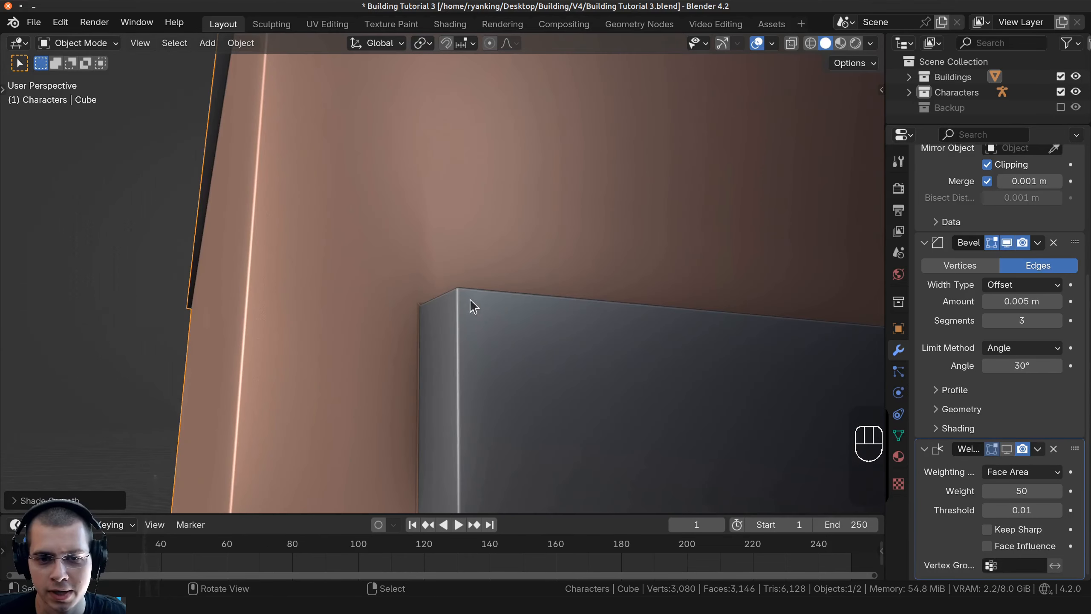
middle_click_drag(470, 299, 433, 249, "shift")
scroll(433, 249, "down", 3)
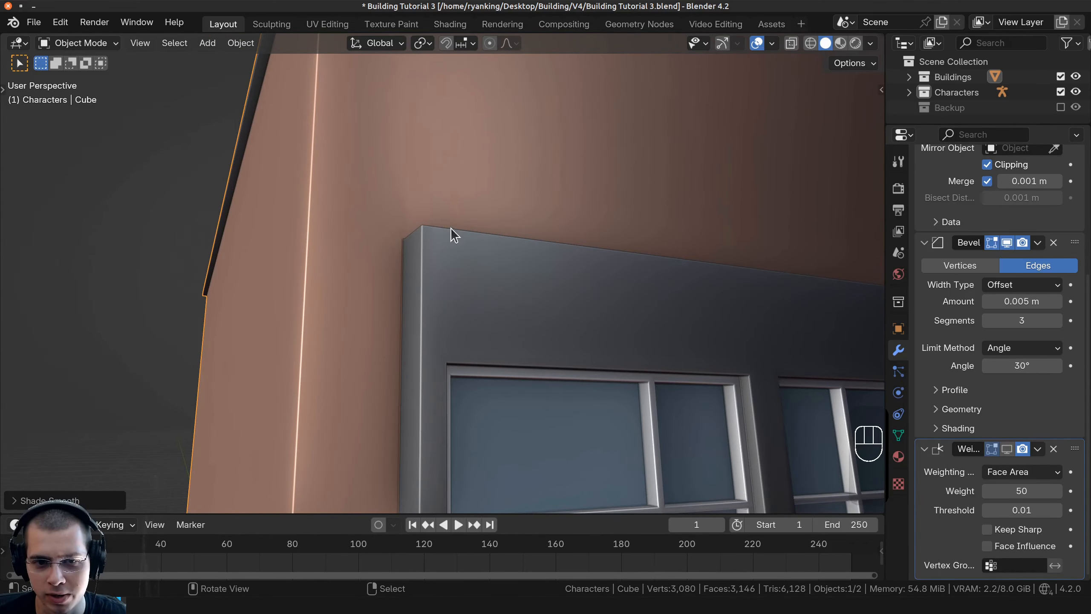
left_click(1006, 449)
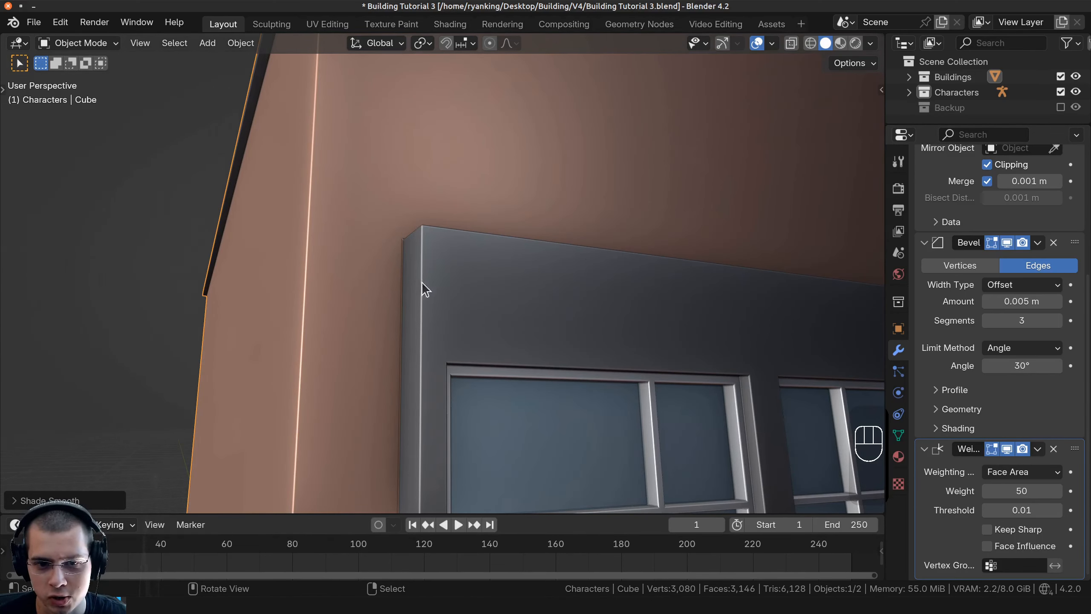
Examine the shading on the side wall, its corner edge and the building's underside
scroll(473, 288, "down", 7)
middle_click_drag(491, 304, 461, 228, "shift")
scroll(459, 228, "up", 5)
middle_click_drag(288, 241, 361, 284)
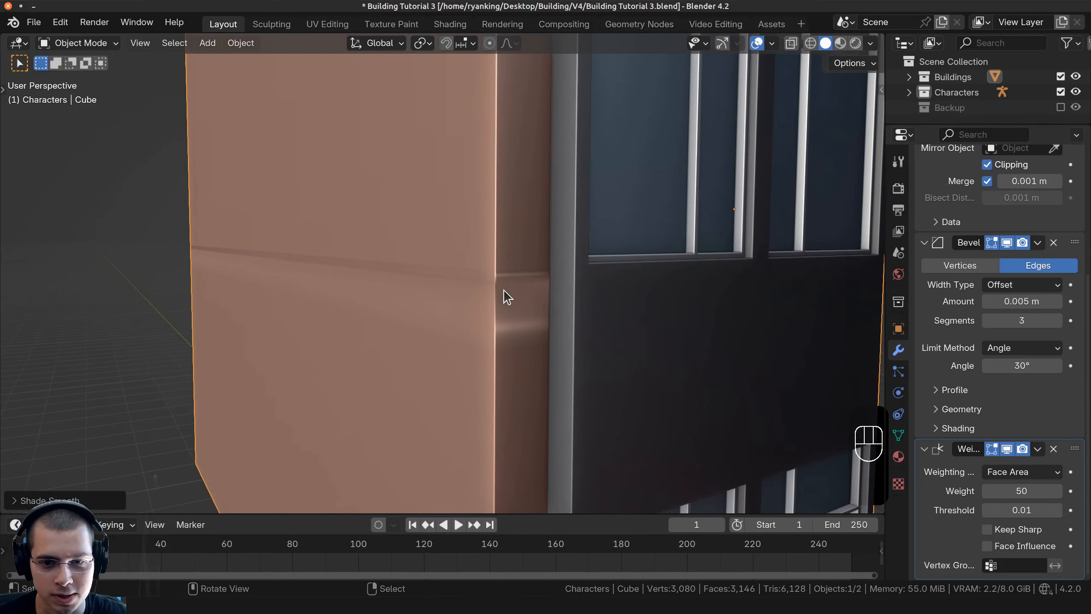
middle_click_drag(502, 290, 334, 201)
scroll(481, 246, "up", 3)
scroll(480, 246, "down", 5)
scroll(421, 260, "up", 4)
scroll(395, 269, "down", 2)
Delete the faces on the building's underside in face select mode and return to Object Mode
key("Tab")
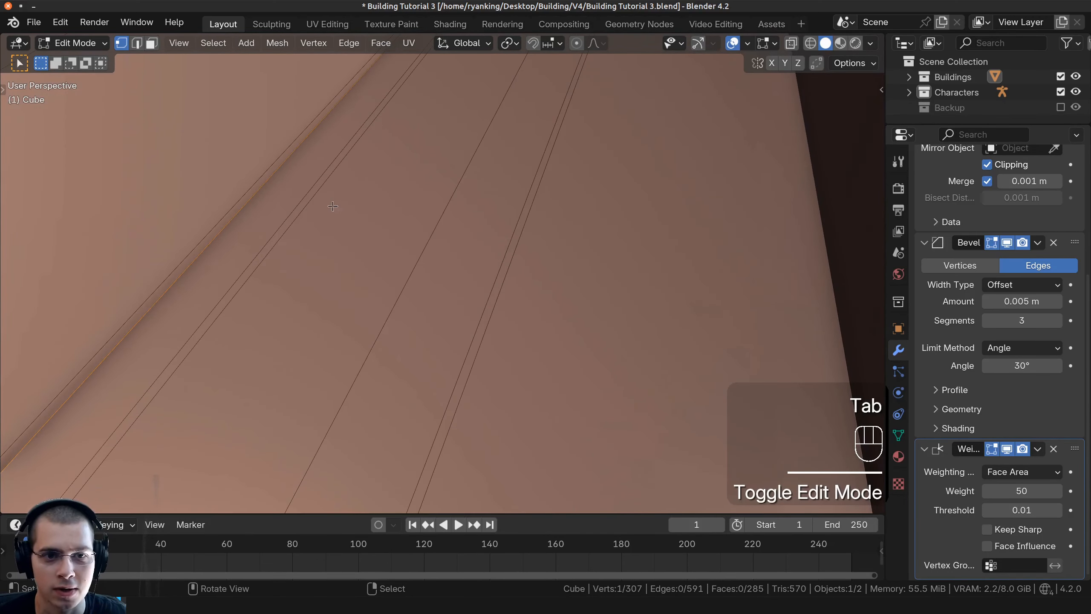
key("a")
middle_click_drag(236, 129, 234, 189)
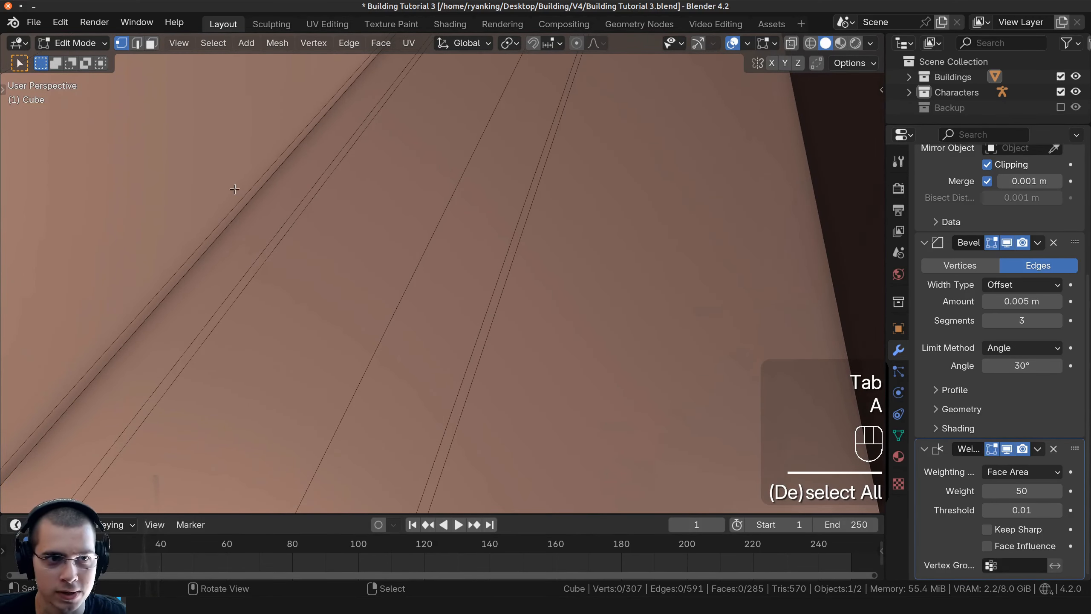
left_click(151, 43)
left_click_drag(324, 150, 537, 266)
middle_click_drag(537, 267, 451, 257)
middle_click_drag(644, 217, 319, 185, "shift")
key("x")
left_click(586, 222)
key("Tab")
Examine the whole building from the front and side in both Object Mode and Edit Mode
scroll(511, 254, "down", 1)
scroll(508, 253, "down", 1)
mouse_move(509, 253)
middle_mouse_down()
mouse_move(484, 261)
mouse_move(529, 265)
mouse_move(497, 261)
middle_mouse_up()
key("Tab")
key("Tab")
scroll(497, 261, "up", 1)
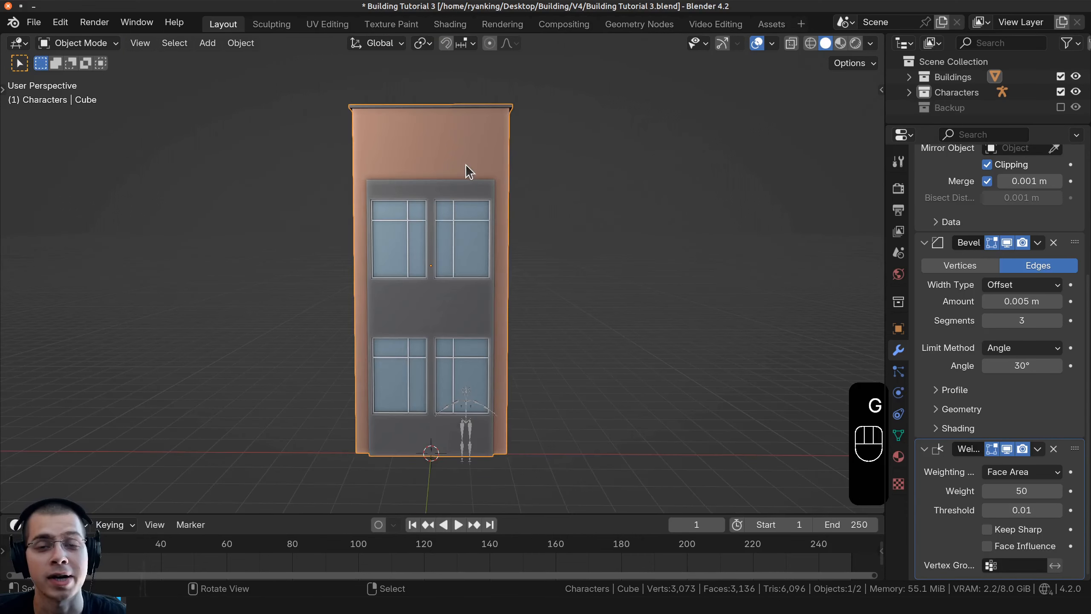
scroll(465, 166, "up", 1)
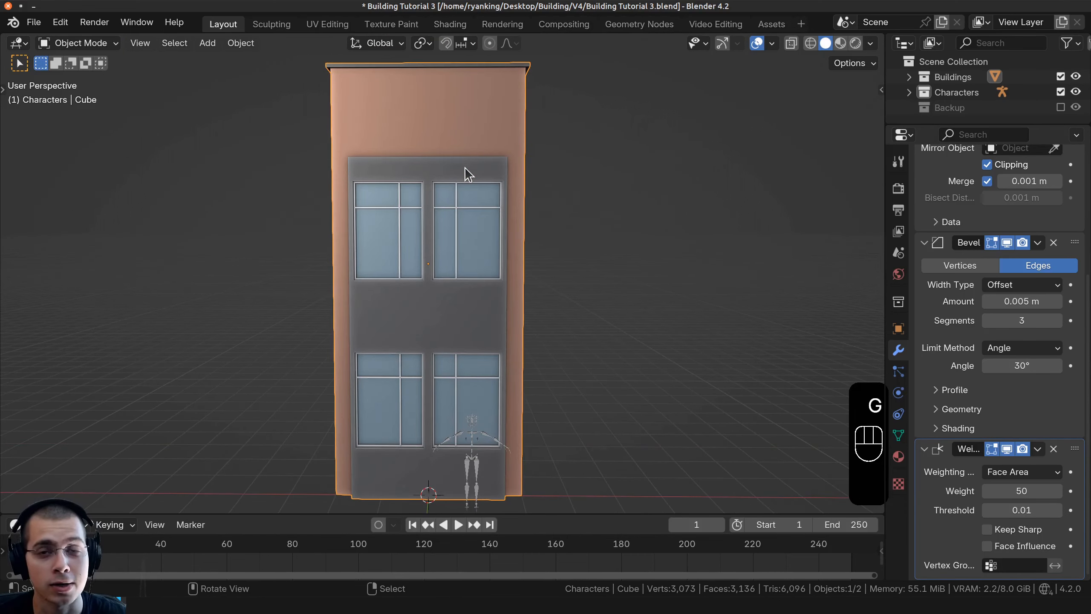
middle_click_drag(463, 201, 425, 192, "shift")
scroll(545, 169, "down", 1)
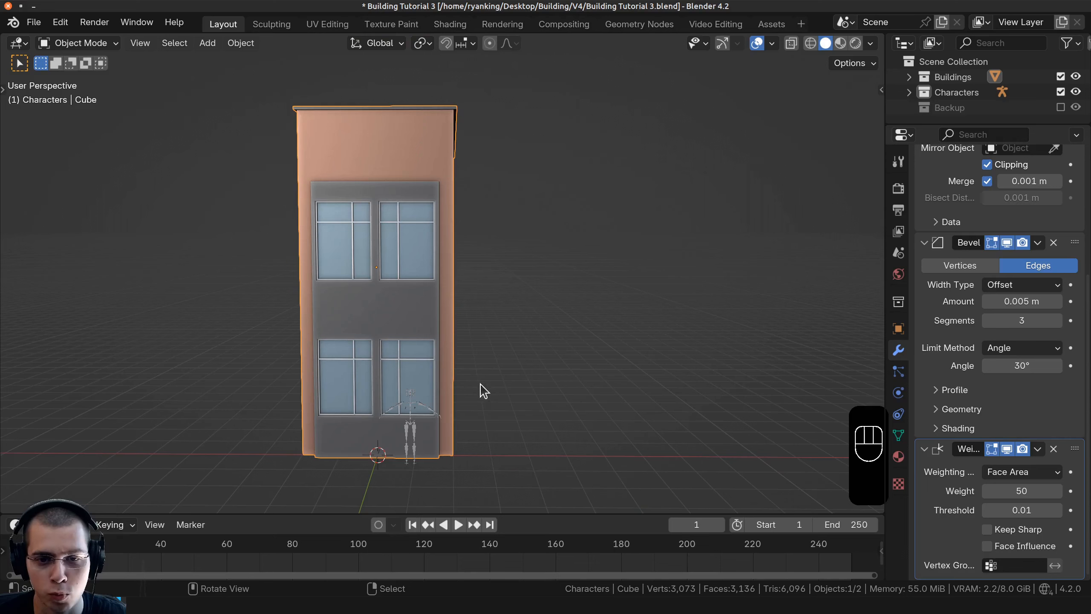
middle_click_drag(434, 336, 463, 248)
key("Tab")
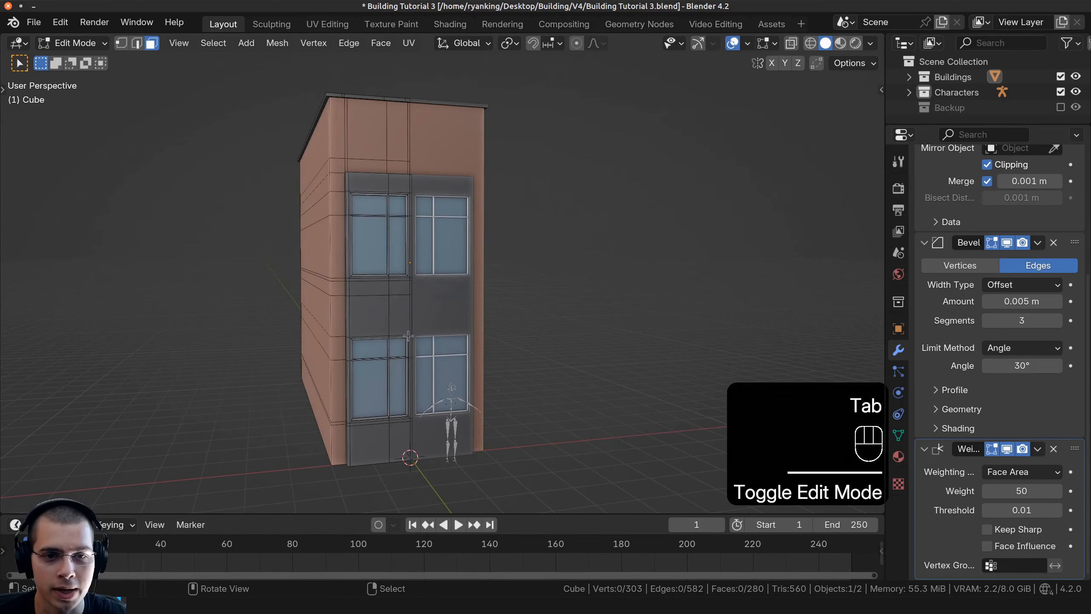
key("a")
middle_click_drag(417, 217, 438, 221, "shift")
key("Tab")
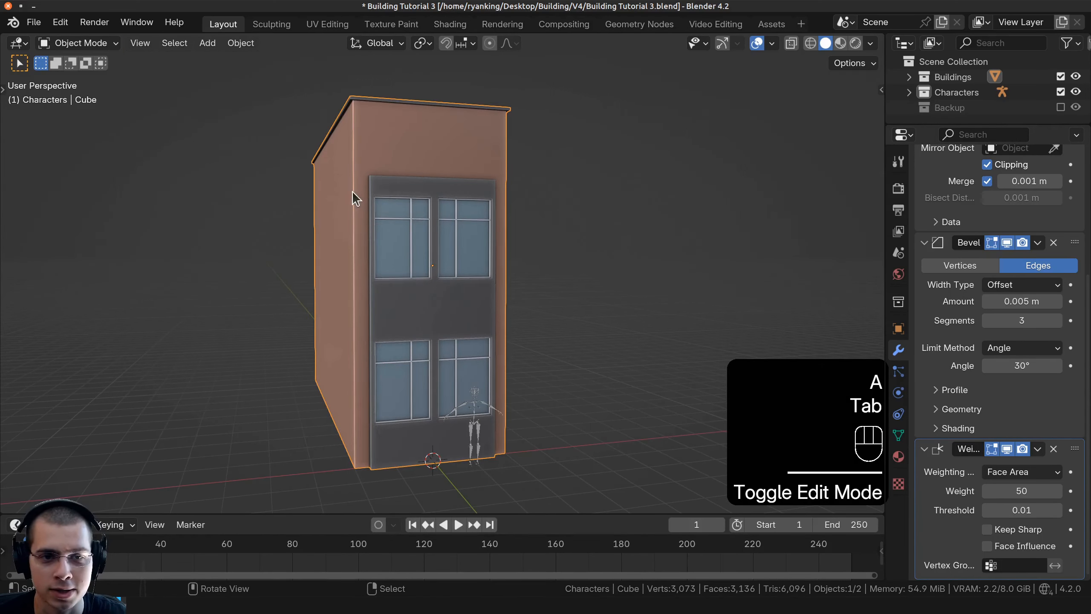
middle_click_drag(397, 190, 392, 196)
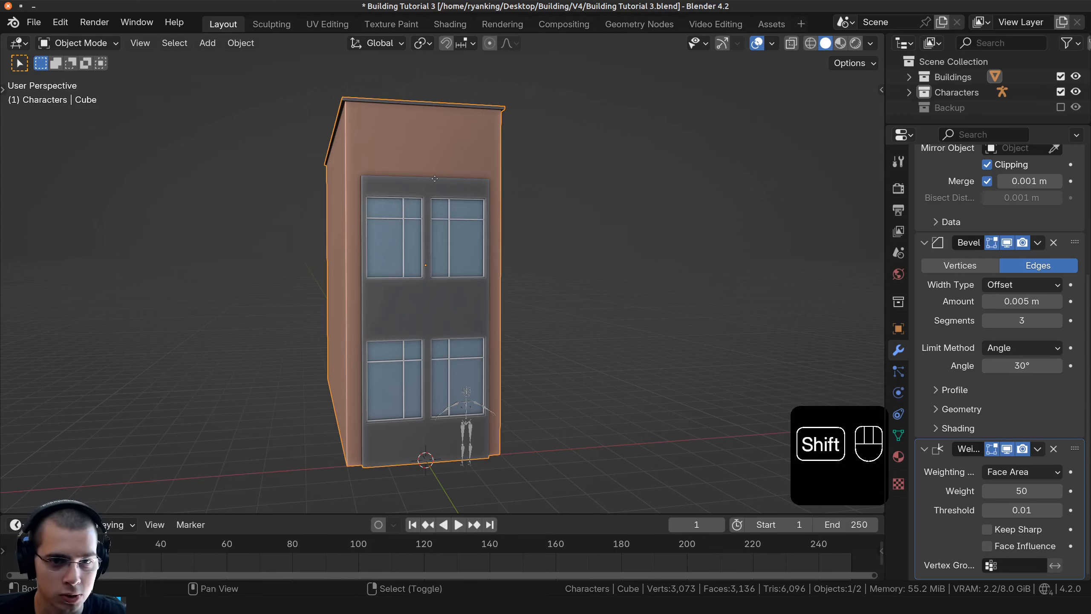
Duplicate the building in place and move the copy to the Backup collection
key("shift+d")
right_click(501, 128)
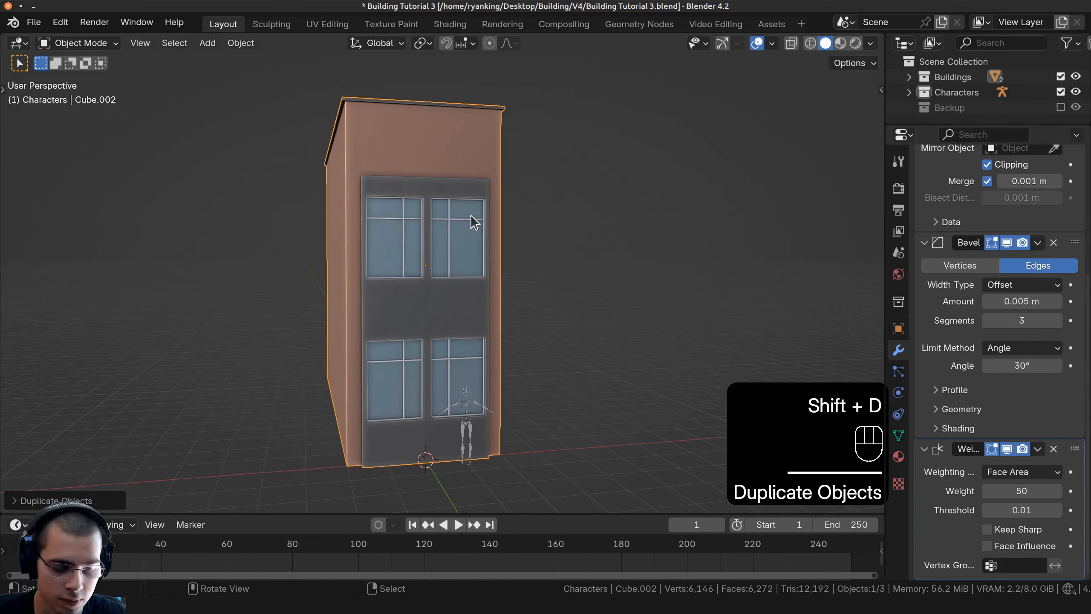
key("m")
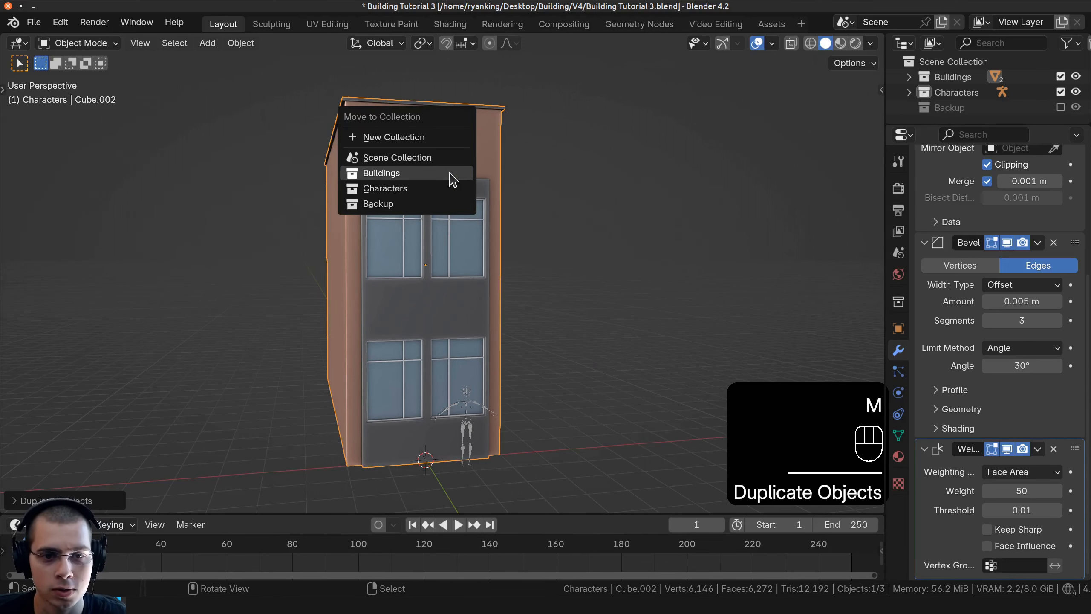
left_click(378, 204)
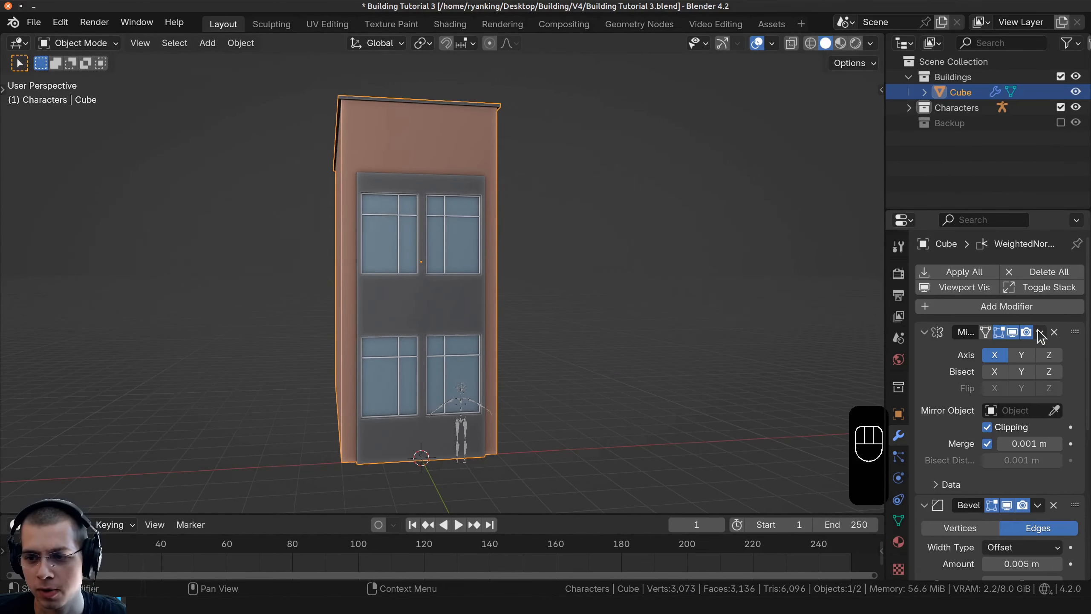
Apply the original building's Mirror modifier and enter Edit Mode
left_click(1039, 331)
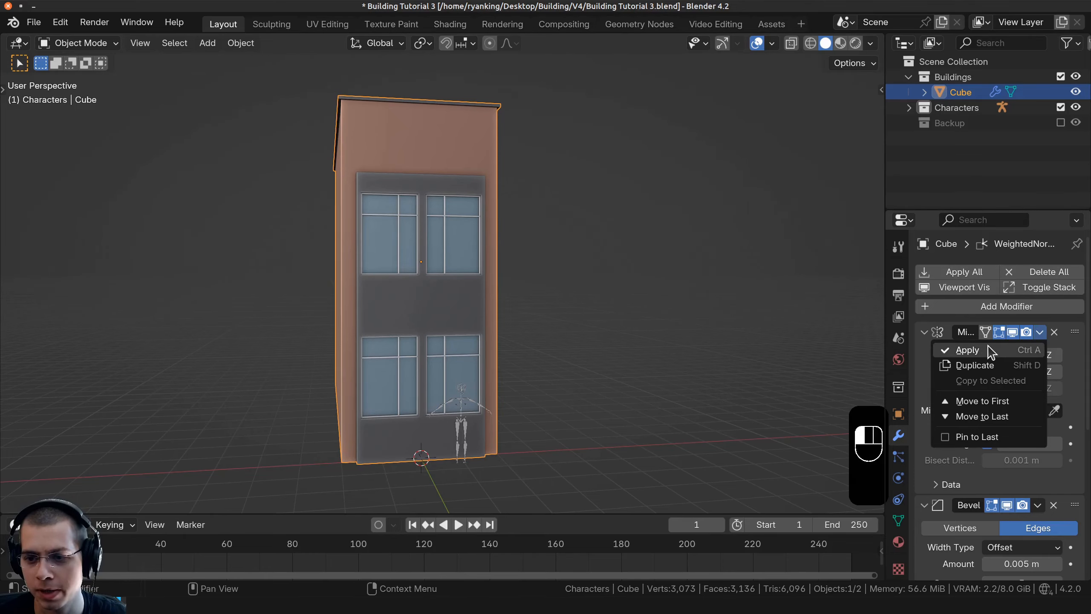
left_click(967, 350)
key("Tab")
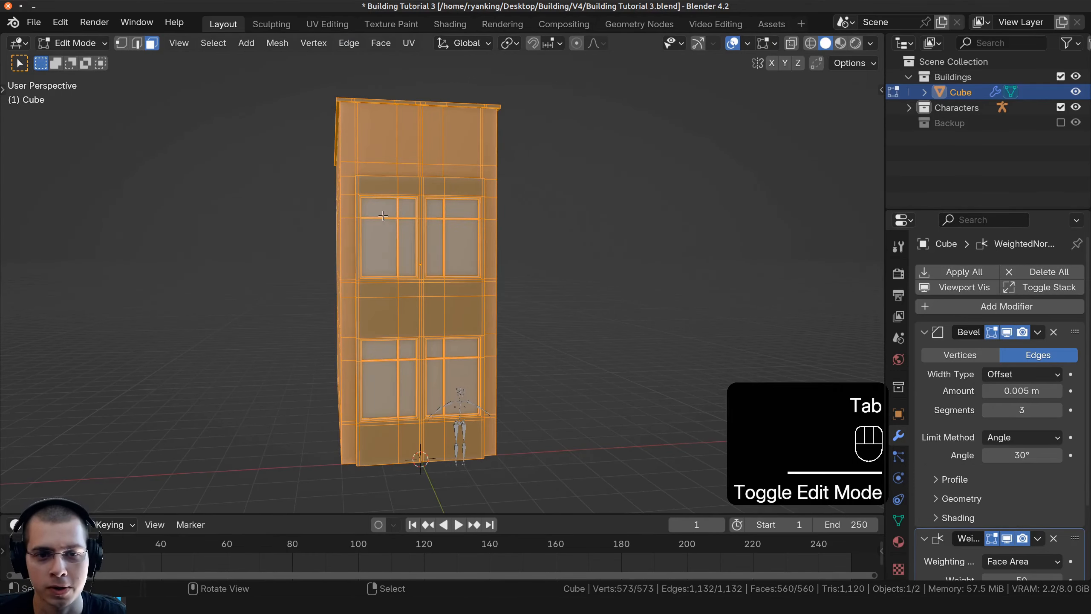
Select the entire building mesh and move it along the negative X axis until it clears the origin
key("a")
middle_click_drag(373, 211, 472, 176)
key("a")
key("a")
key("a")
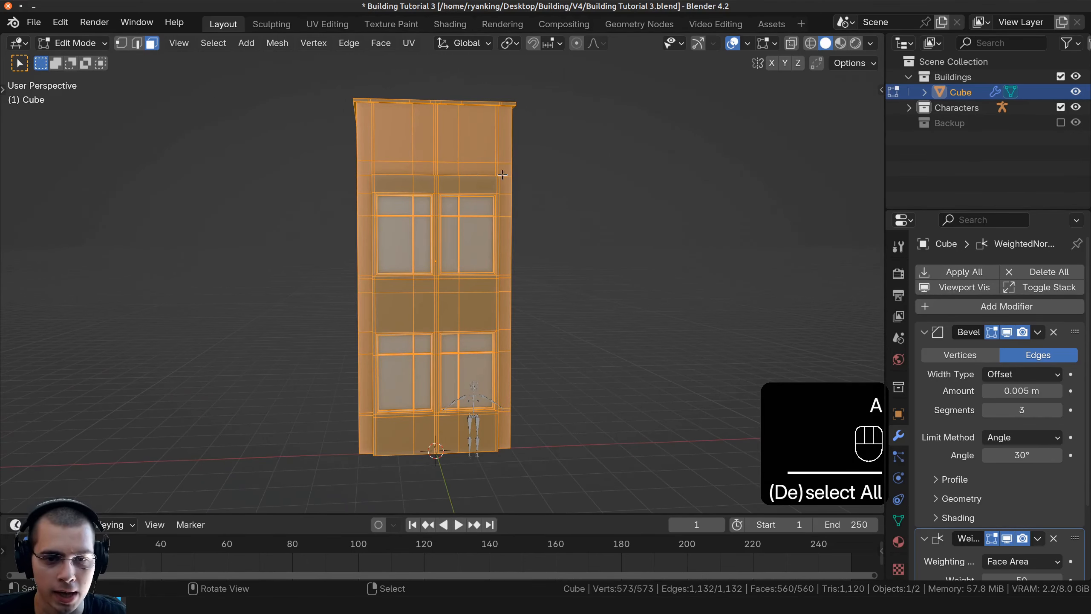
key("g")
key("x")
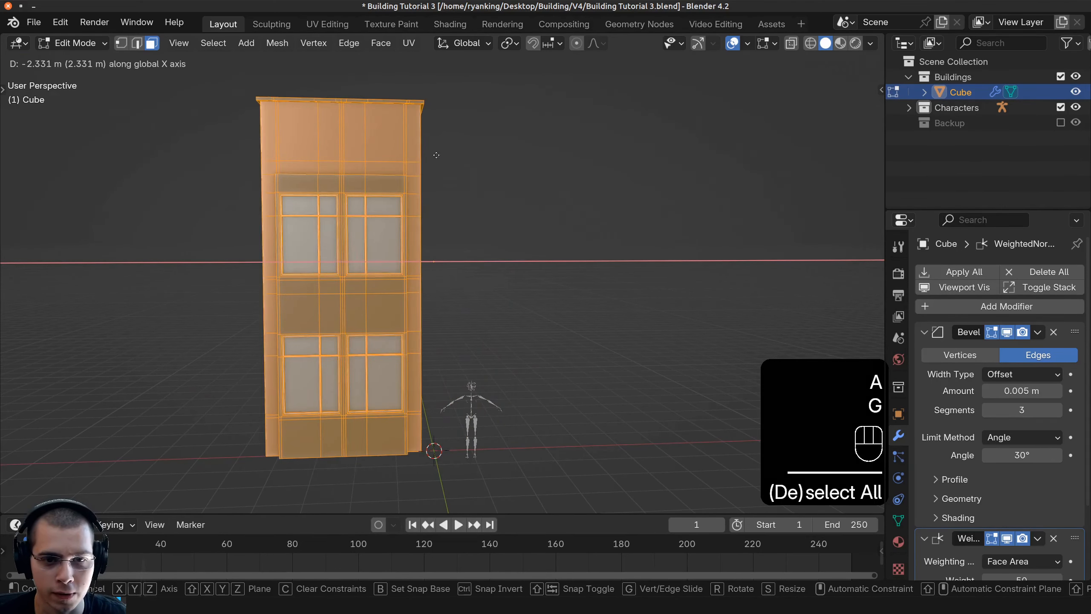
left_click(437, 154)
scroll(436, 155, "down", 3)
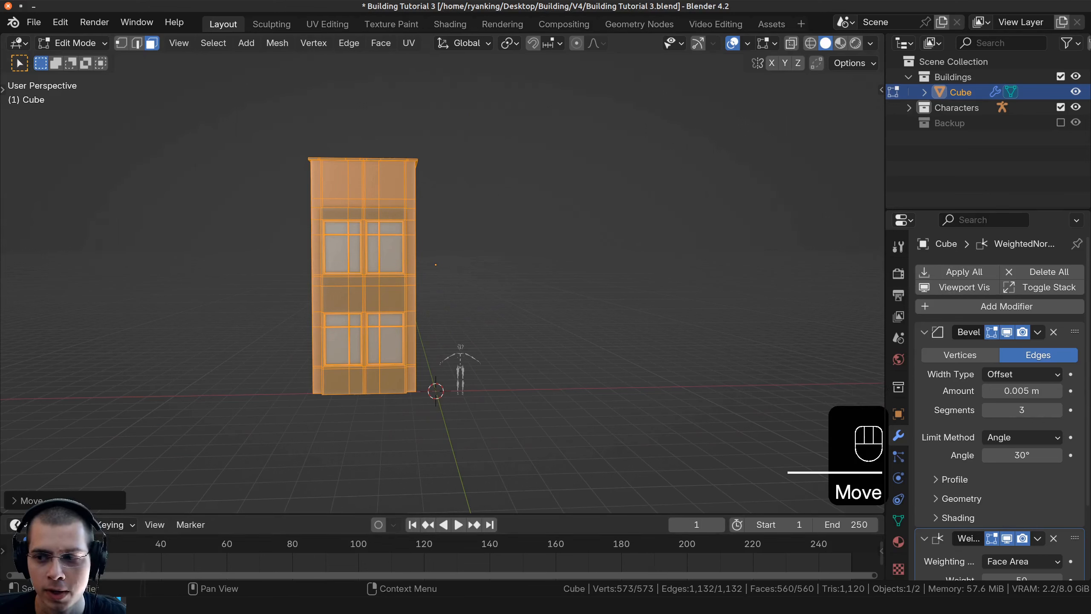
Add a new X-axis Mirror modifier to the building and place it first in the modifier stack
left_click(966, 306)
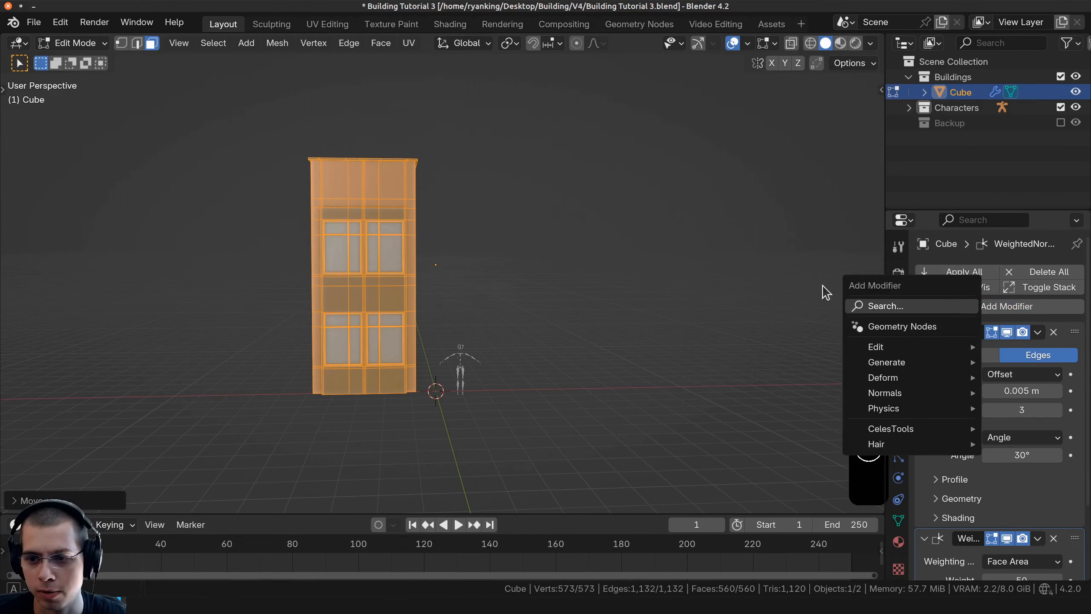
type("mir")
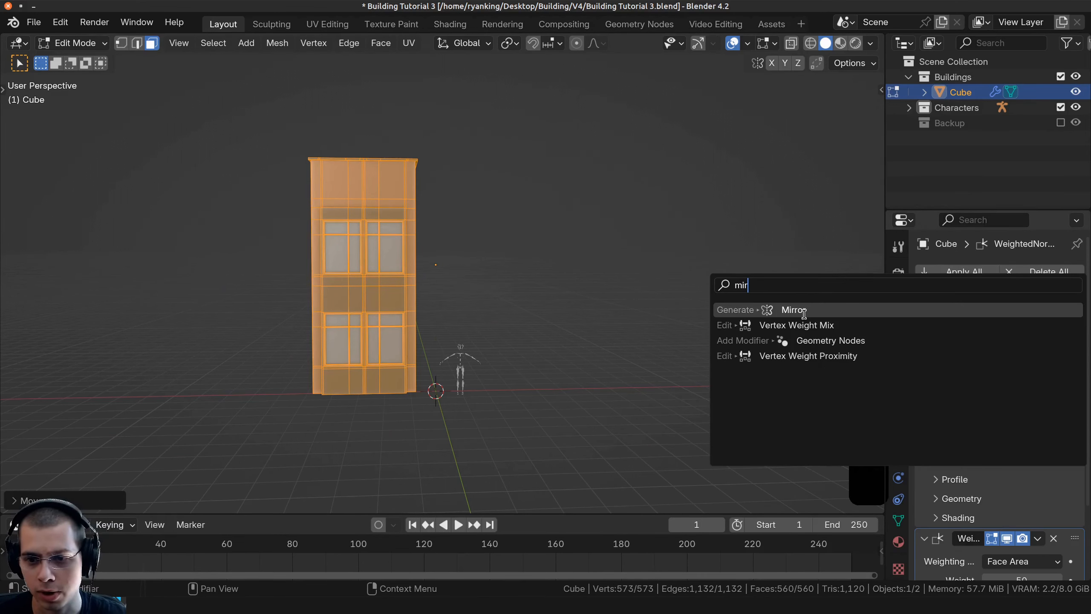
left_click(795, 310)
scroll(1022, 336, "down", 10)
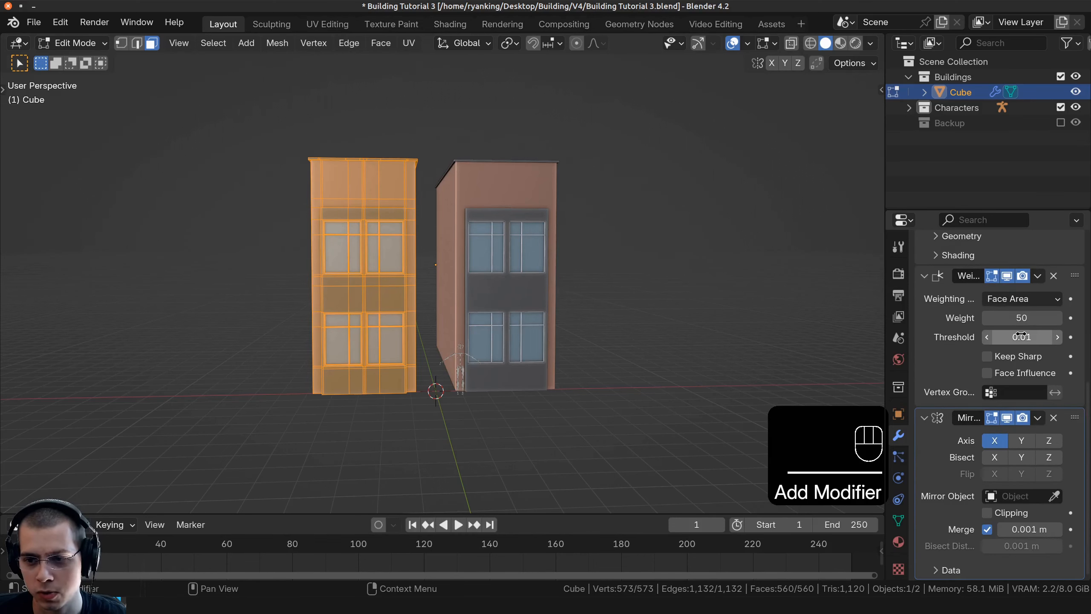
left_click_drag(1075, 419, 1020, 186)
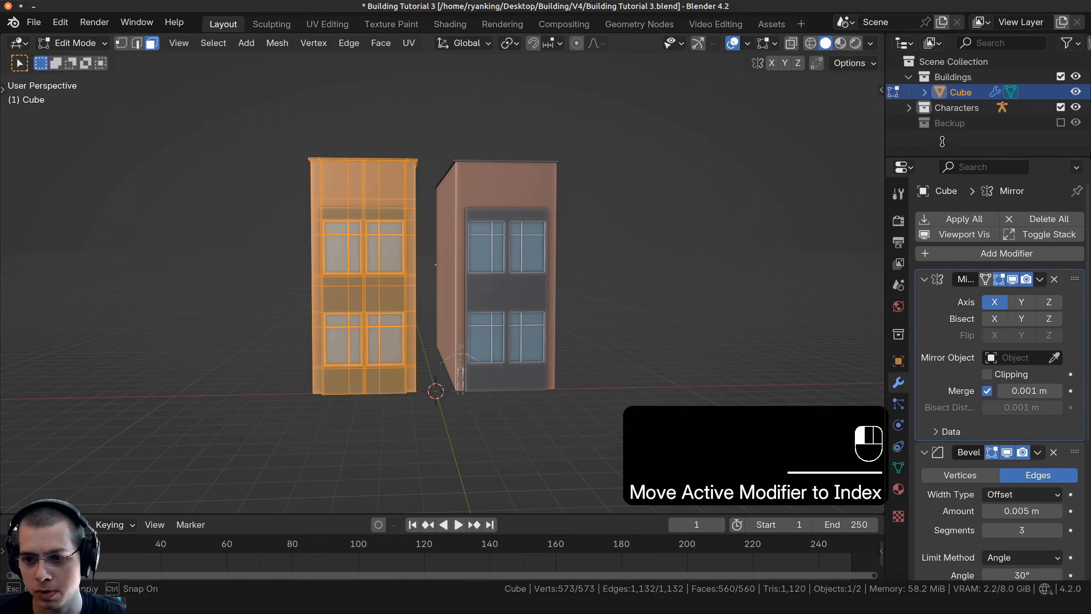
left_click_drag(885, 251, 871, 251)
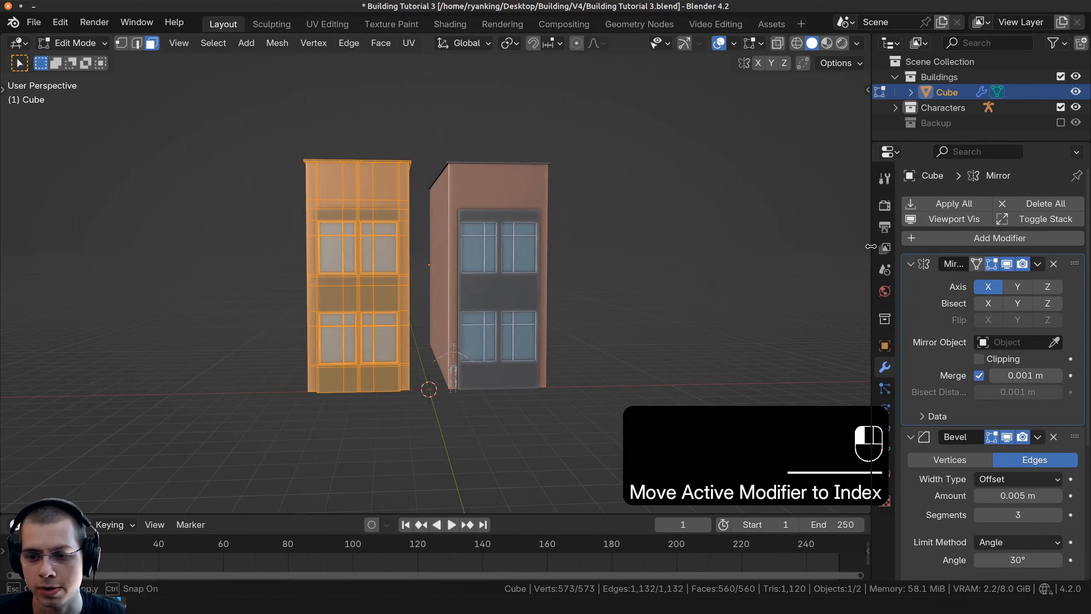
Try moving the building mesh along the X axis toward its mirrored copy
middle_click_drag(584, 280, 425, 254, "shift")
scroll(393, 128, "up", 2)
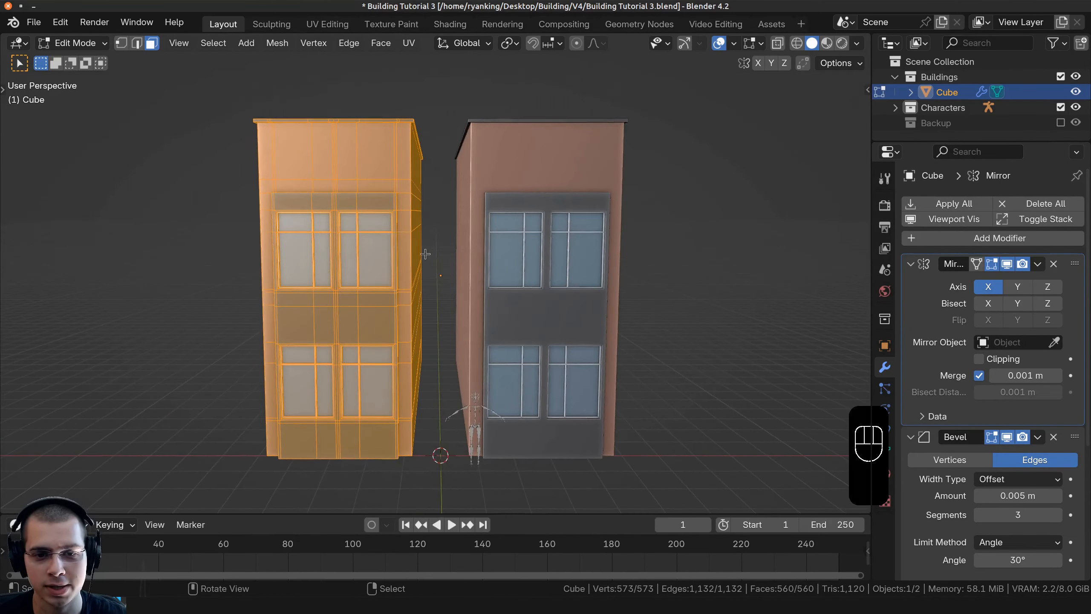
key("g")
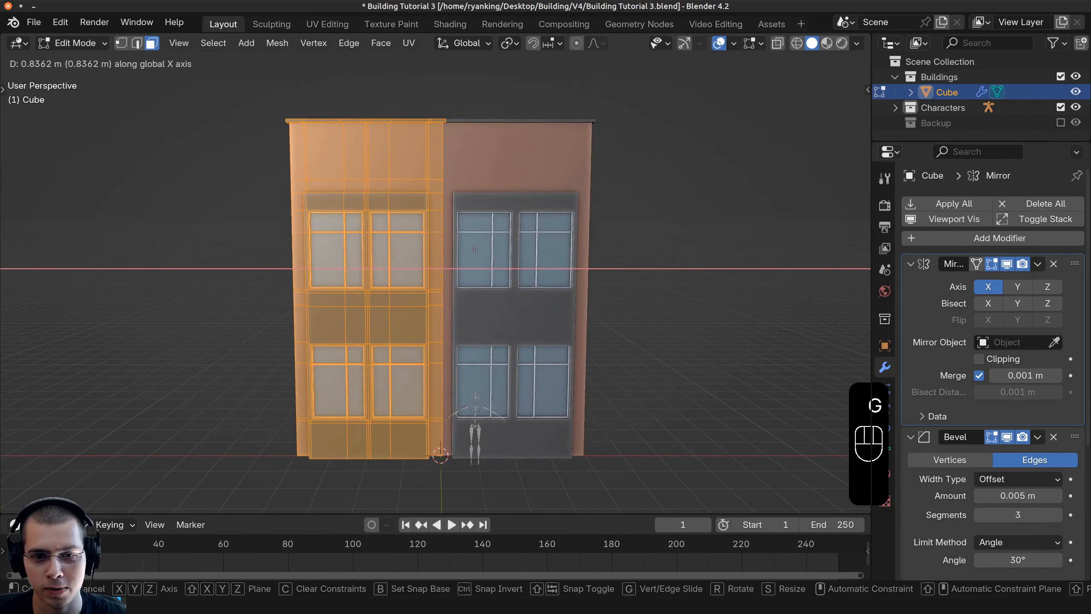
right_click(446, 251)
Select all faces of the building's inner side wall facing its mirrored copy and delete them
middle_click_drag(445, 251, 394, 105)
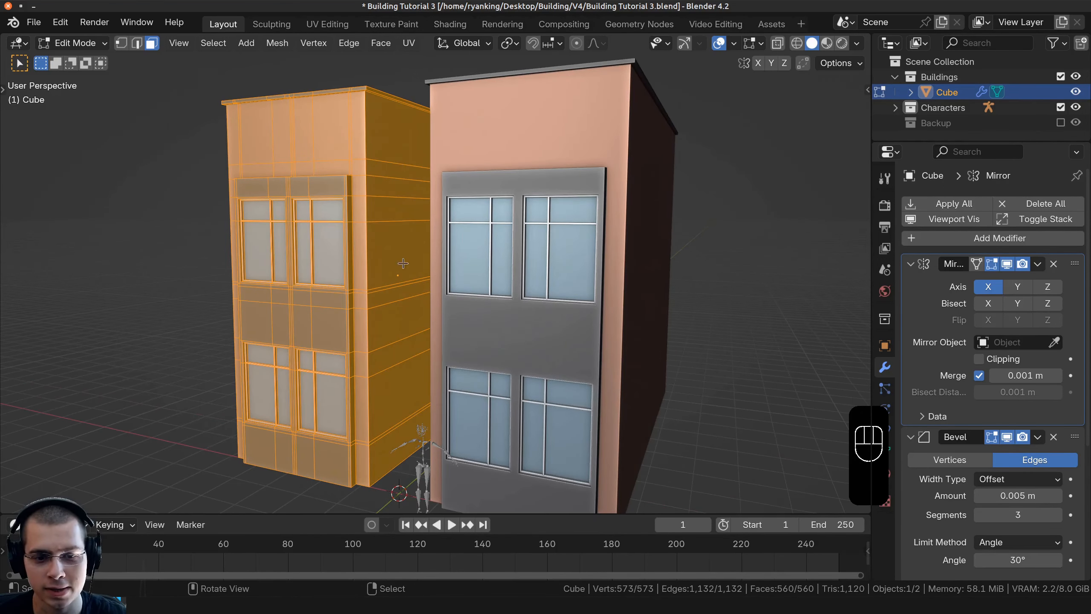
key("alt+a")
key("b")
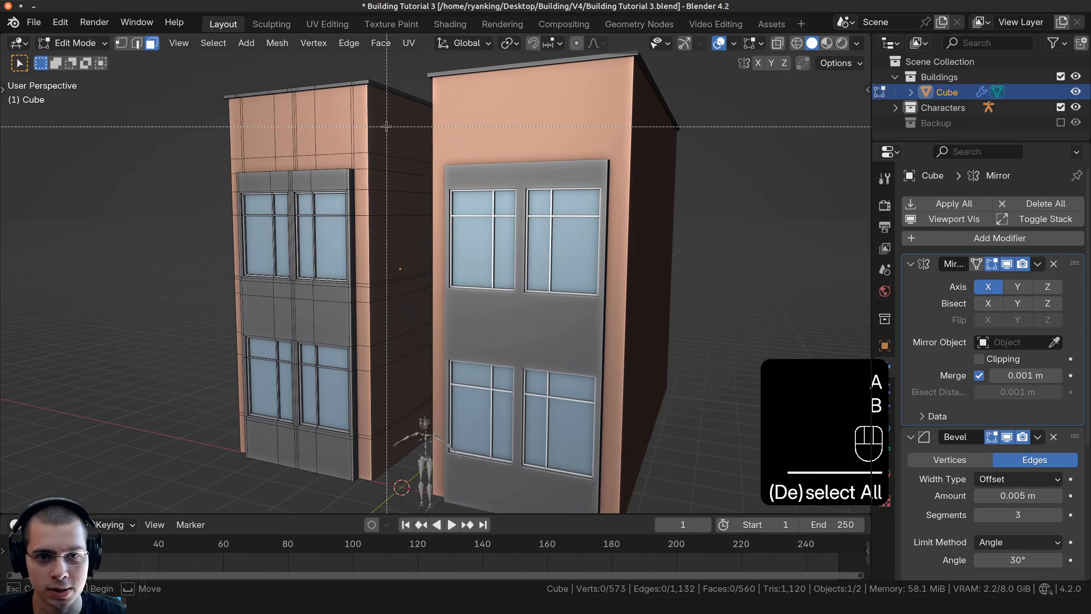
left_click_drag(386, 126, 393, 440)
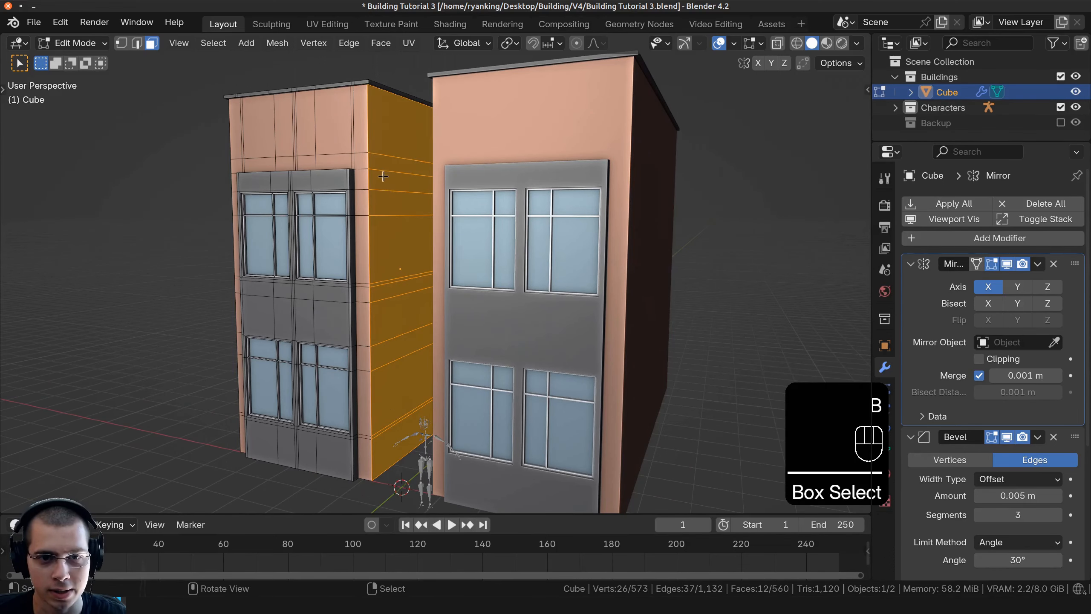
key("x")
left_click(368, 131)
Delete the remaining narrow roof-trim faces on the building's side facing the mirror plane
middle_click_drag(367, 131, 429, 254)
left_click(315, 161)
key("x")
left_click(317, 157)
left_click(429, 255)
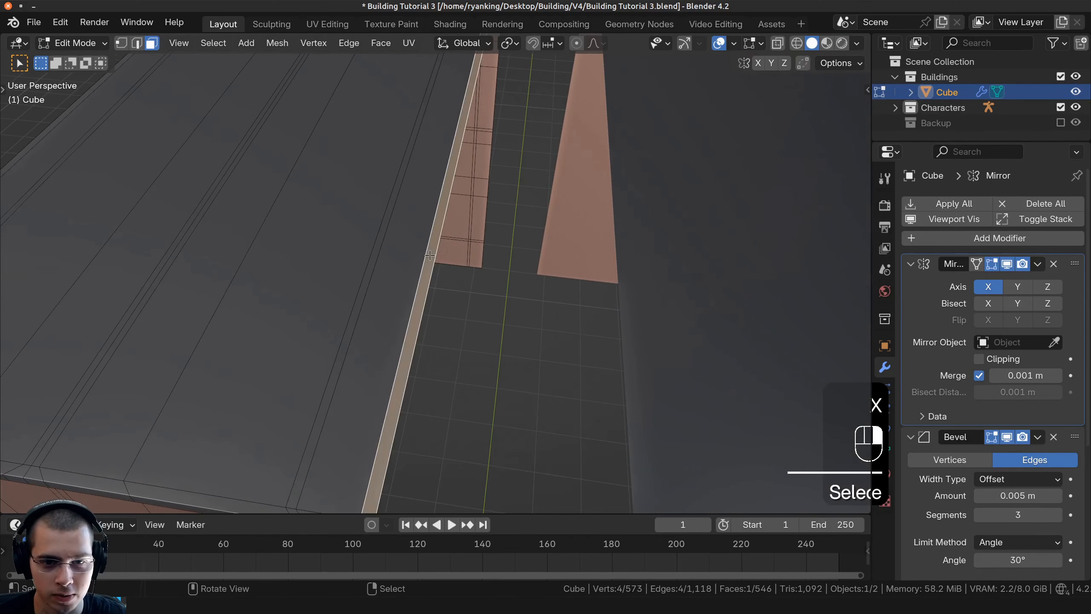
key("x")
left_click(390, 260)
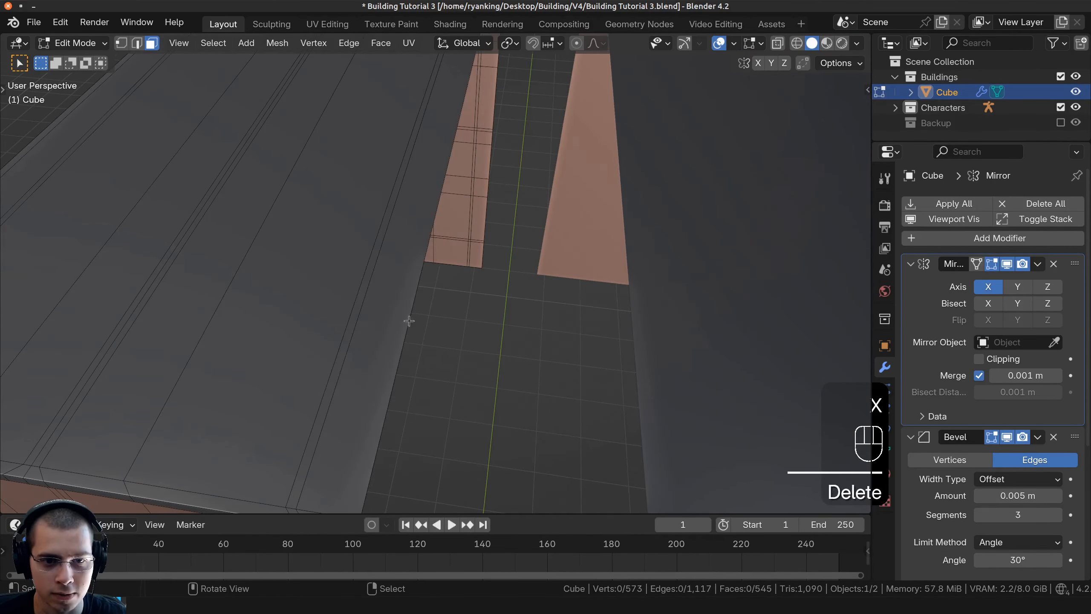
Enable Clipping on the Mirror modifier and move the entire mesh along X until its roof edge meets the mirrored copy
scroll(410, 318, "down", 5)
middle_click_drag(411, 317, 455, 283)
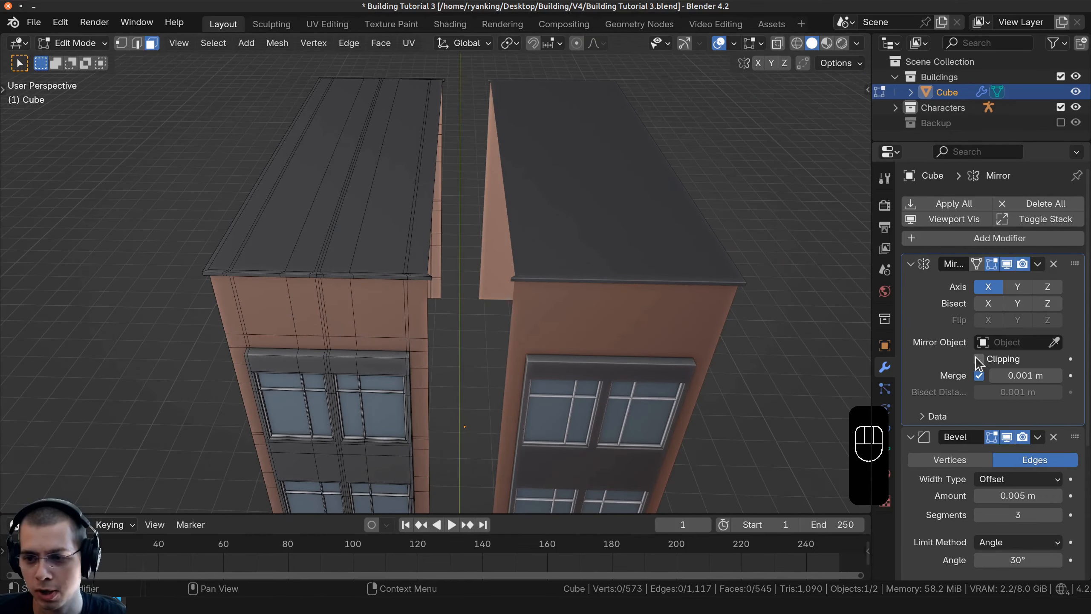
middle_click_drag(533, 266, 514, 234)
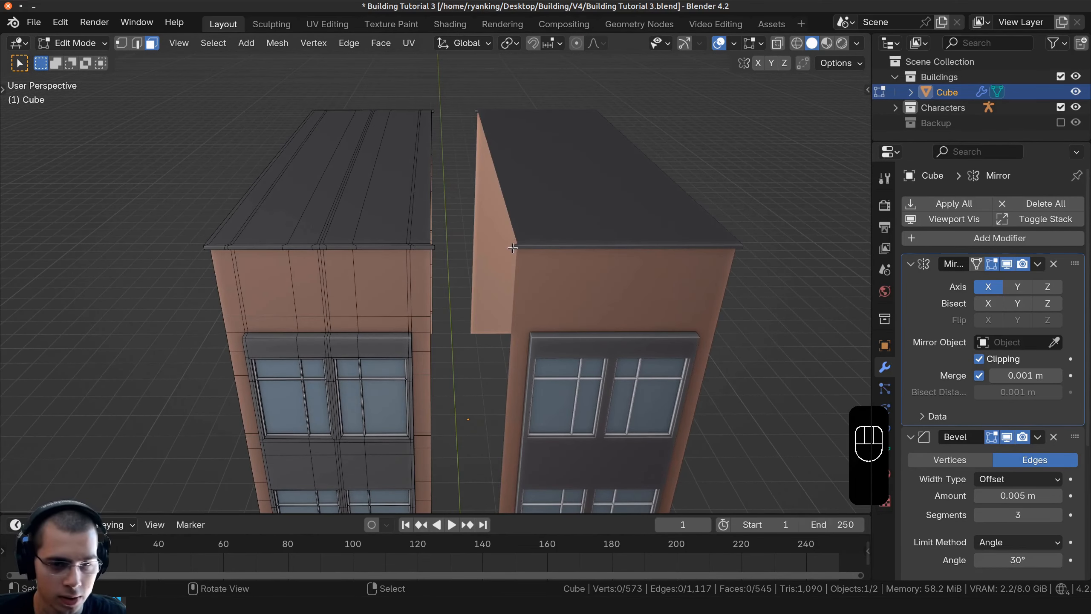
key("a")
key("KP_1")
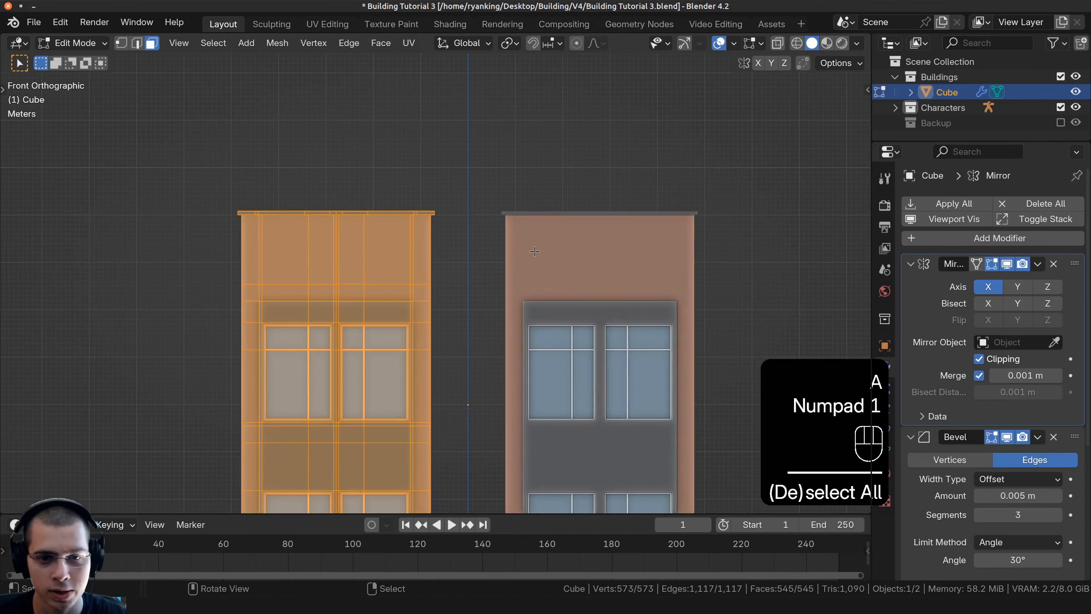
scroll(498, 301, "up", 6)
key("g")
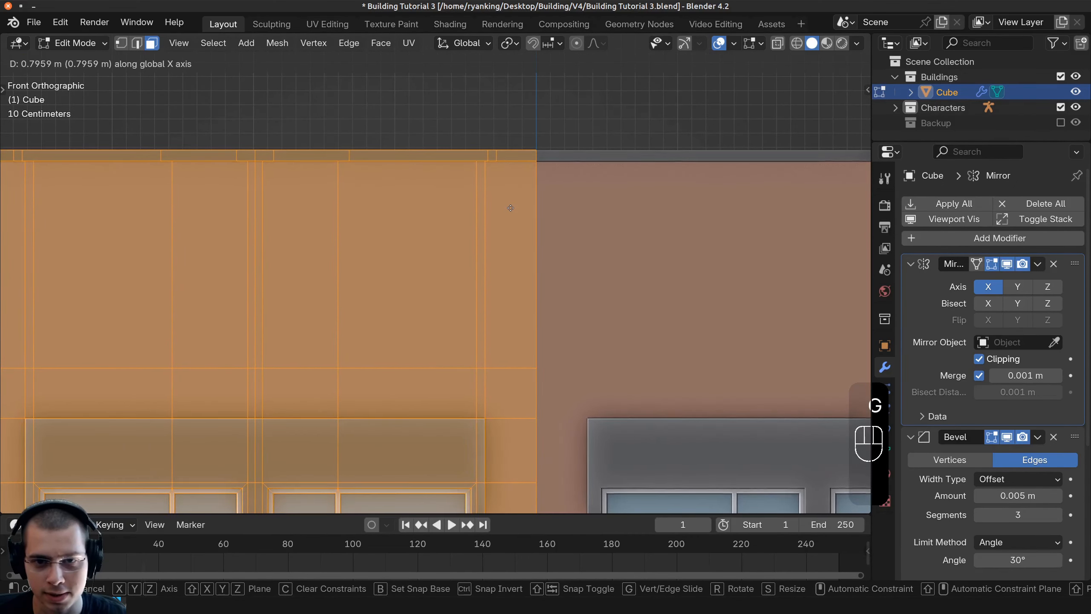
left_click(509, 207)
Nudge the mesh further along X until the walls also join at the mirror plane, and return to Object Mode
scroll(537, 322, "down", 5)
middle_click_drag(531, 344, 491, 523, "shift")
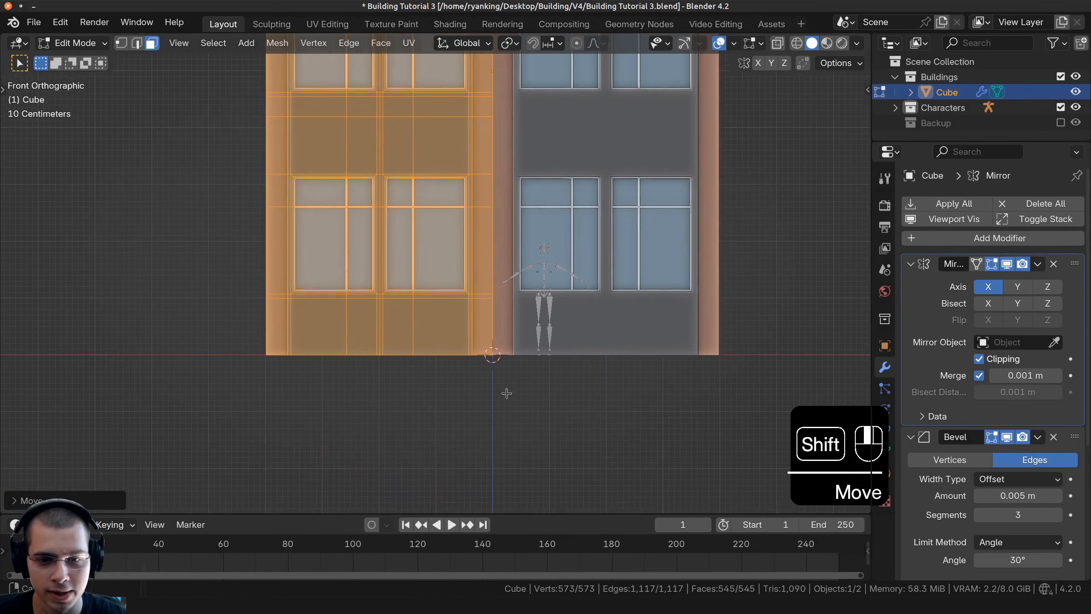
scroll(387, 490, "up", 2)
key("g")
left_click(531, 301)
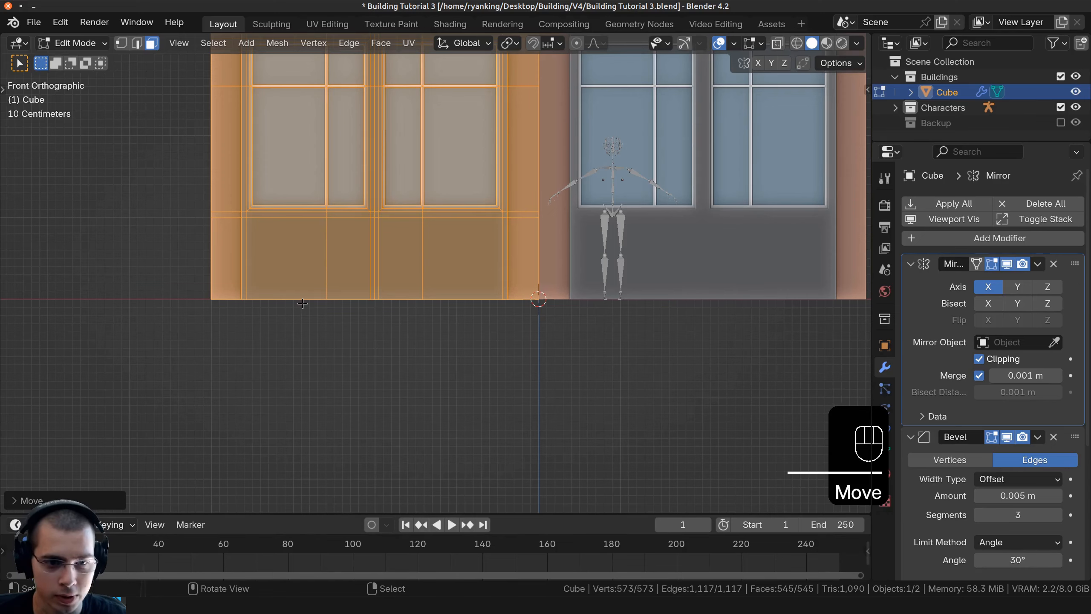
key("g")
key("x")
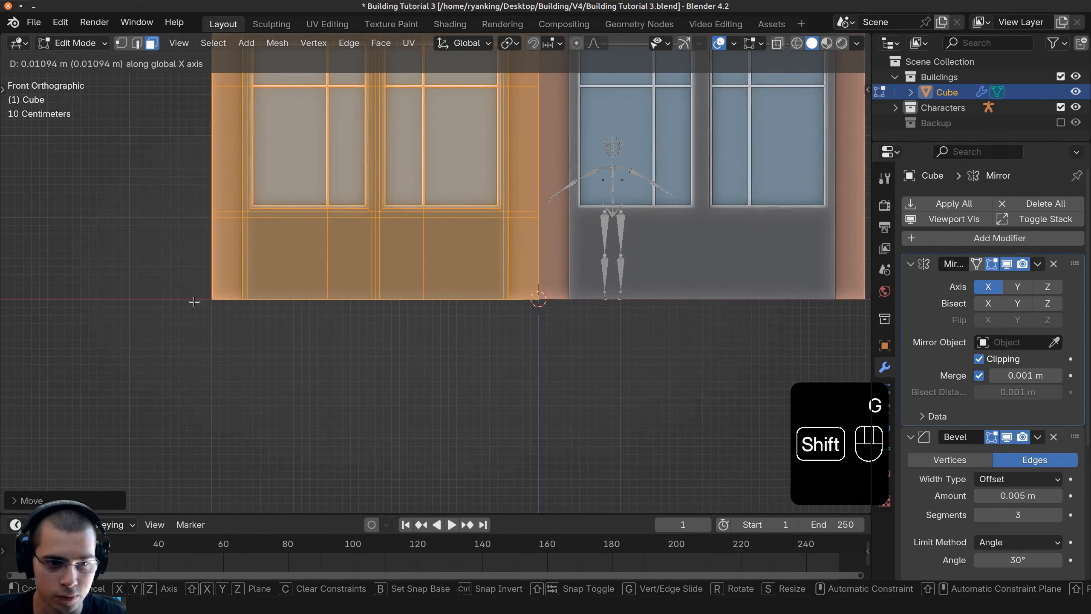
left_click(196, 302)
middle_click_drag(515, 308, 383, 311, "shift")
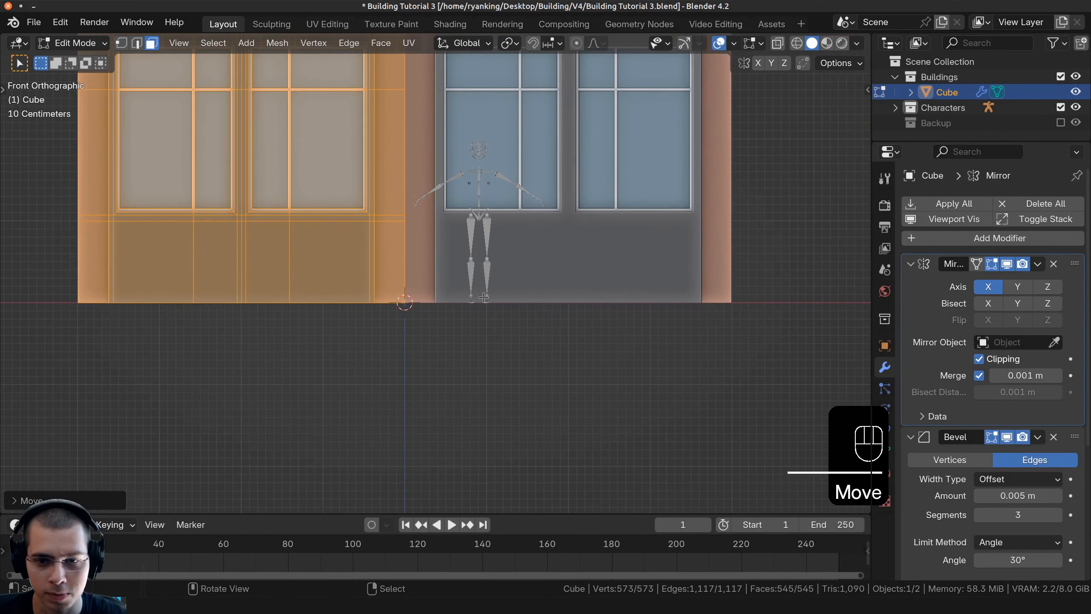
scroll(484, 298, "down", 4)
key("Tab")
Examine the widened building's facade and ground-floor windows against the character for scale
middle_click_drag(431, 181, 490, 323, "shift")
scroll(438, 262, "down", 2)
scroll(490, 323, "up", 1)
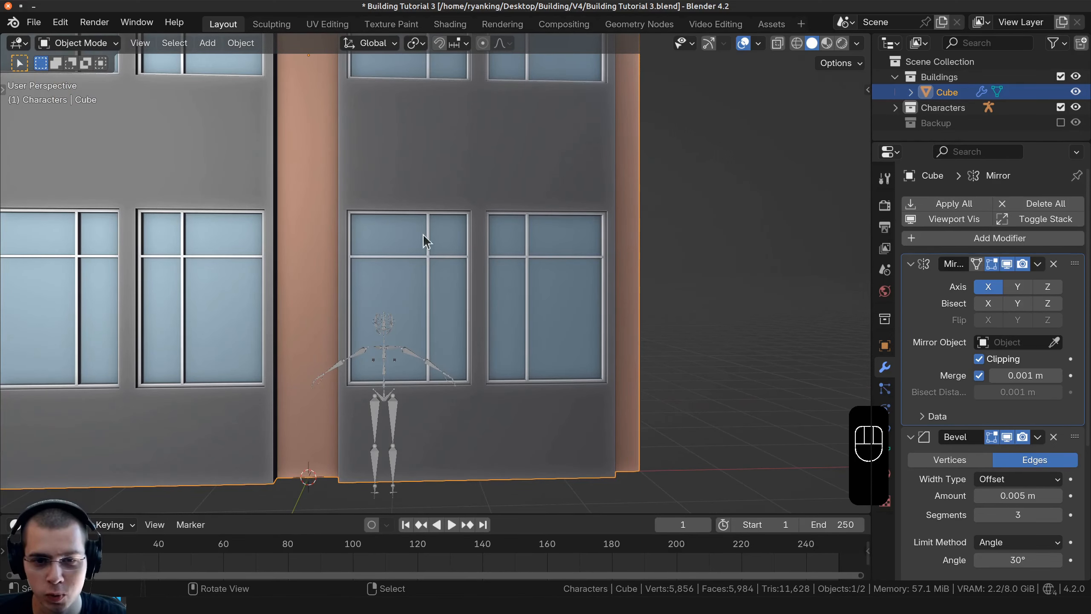
scroll(422, 234, "down", 5)
scroll(446, 265, "up", 4)
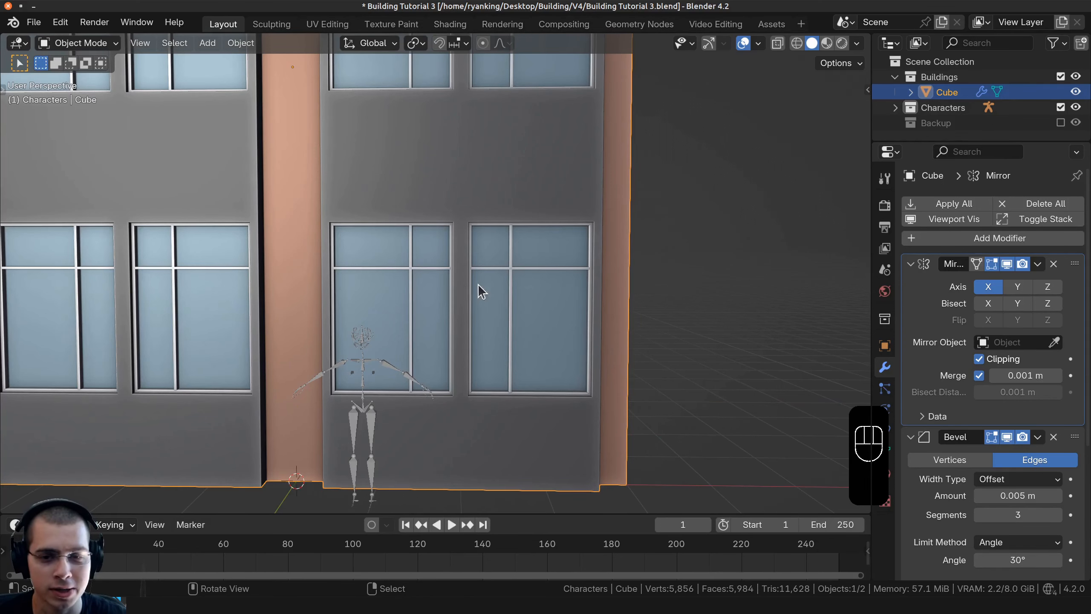
scroll(477, 284, "down", 5)
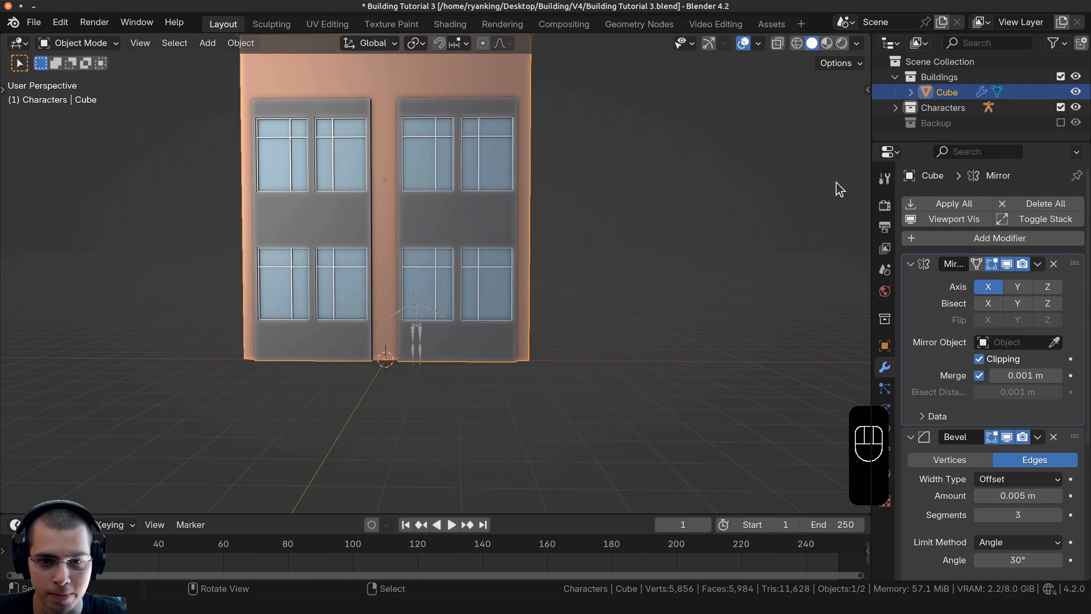
scroll(542, 265, "up", 3)
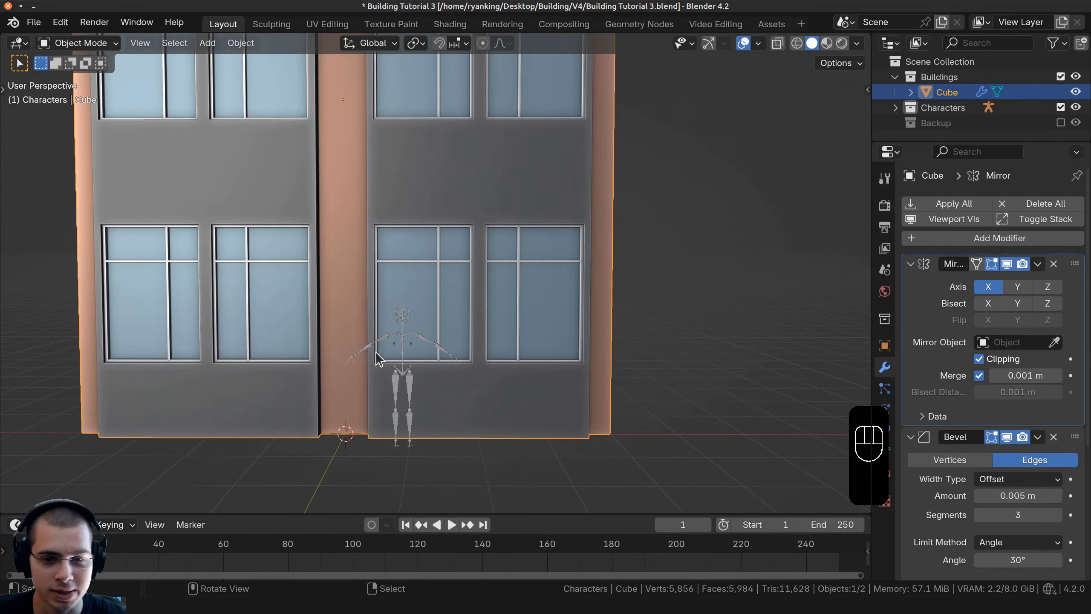
middle_click_drag(461, 302, 511, 241)
Duplicate the building in place, move the copy to the Backup collection, and reselect the original
scroll(474, 240, "down", 2)
scroll(499, 297, "down", 1)
key("shift+d")
right_click(496, 178)
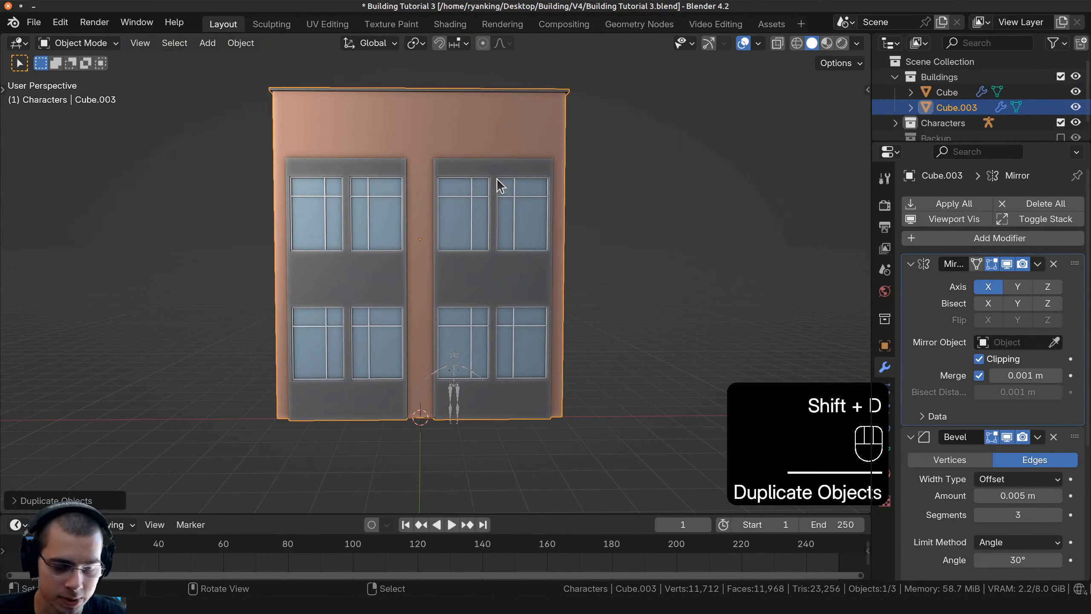
key("m")
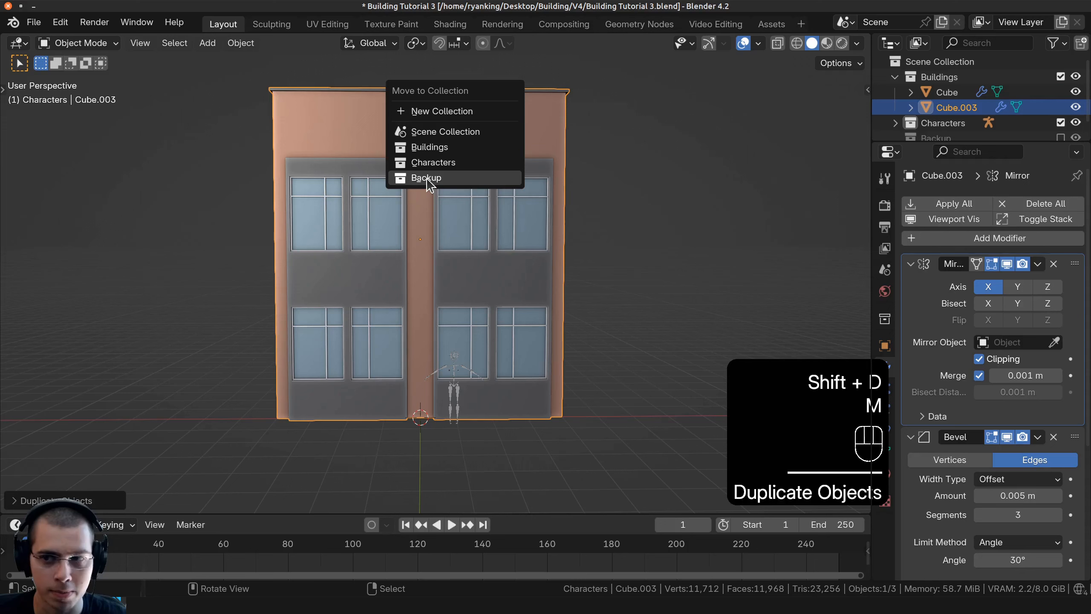
left_click(427, 177)
left_click(484, 166)
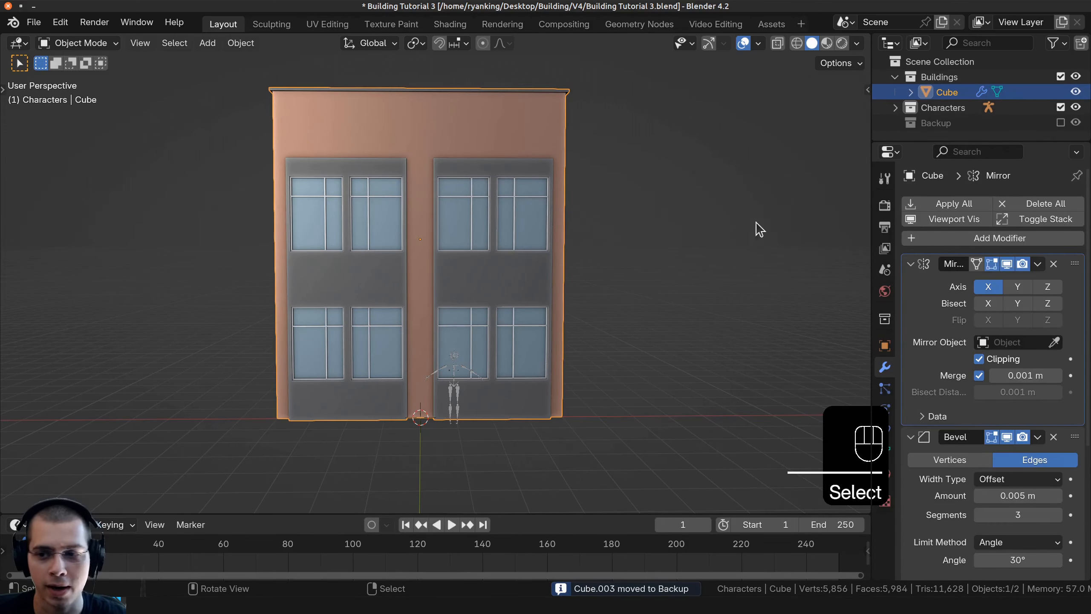
Apply the building's Mirror modifier and save the file
left_click(1037, 264)
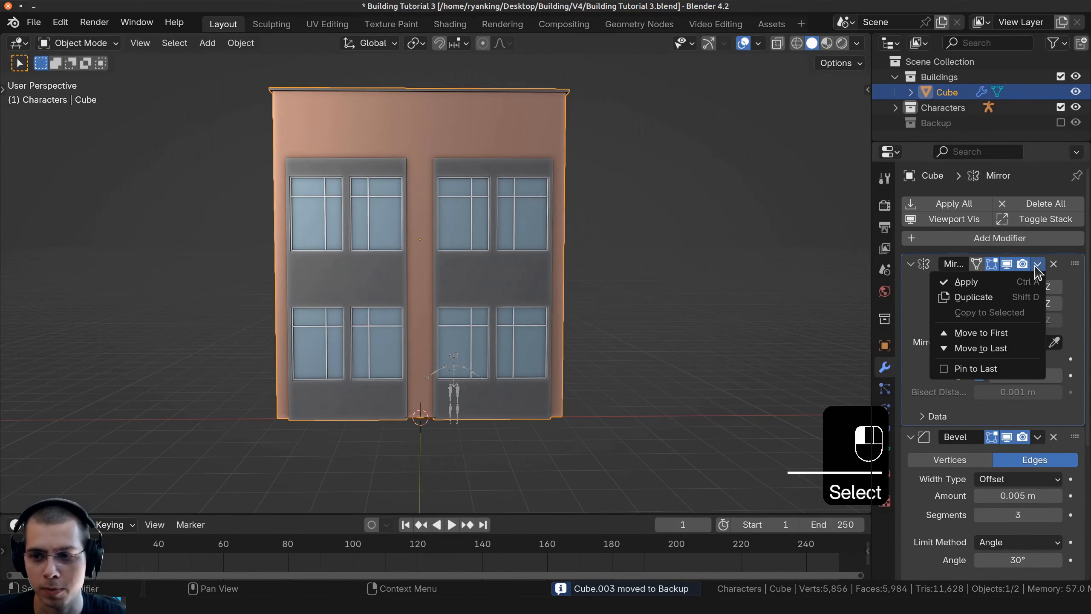
left_click(996, 284)
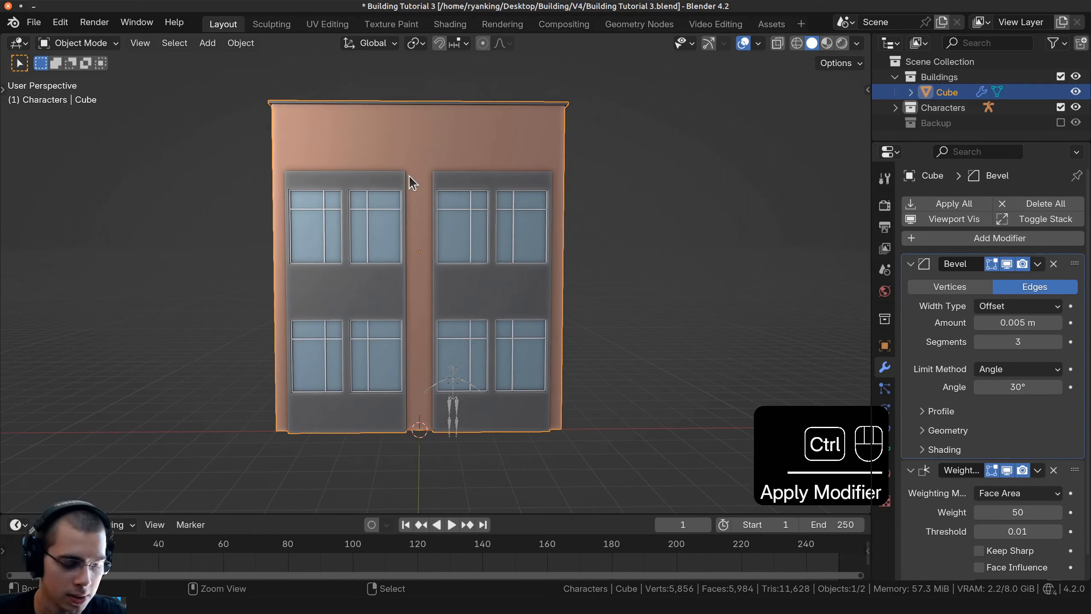
key("ctrl+s")
In Edit Mode, delete the recess face loops surrounding the two ground-floor windows of the building section behind the character
middle_click_drag(415, 203, 473, 223, "shift")
key("Tab")
key("a")
key("a")
scroll(459, 333, "up", 5)
scroll(459, 333, "up", 2)
middle_click_drag(458, 334, 335, 297, "shift")
key("a")
scroll(309, 245, "up", 2)
middle_click_drag(309, 245, 238, 170, "shift")
scroll(263, 230, "up", 2)
middle_click_drag(238, 170, 258, 173, "shift")
scroll(227, 151, "up", 2)
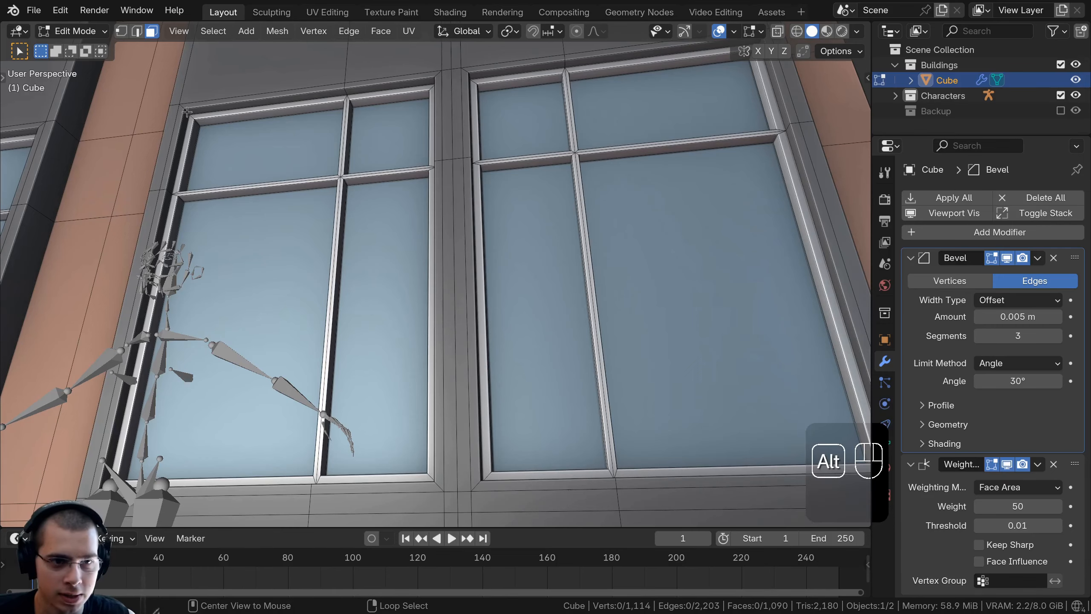
left_click(187, 113, "alt")
middle_click_drag(485, 88, 401, 251)
right_click(405, 86, "alt+shift")
scroll(404, 86, "down", 1)
key("x")
left_click(397, 123)
Select the two linked ground-floor window meshes with their frames and glass and delete them
key("l")
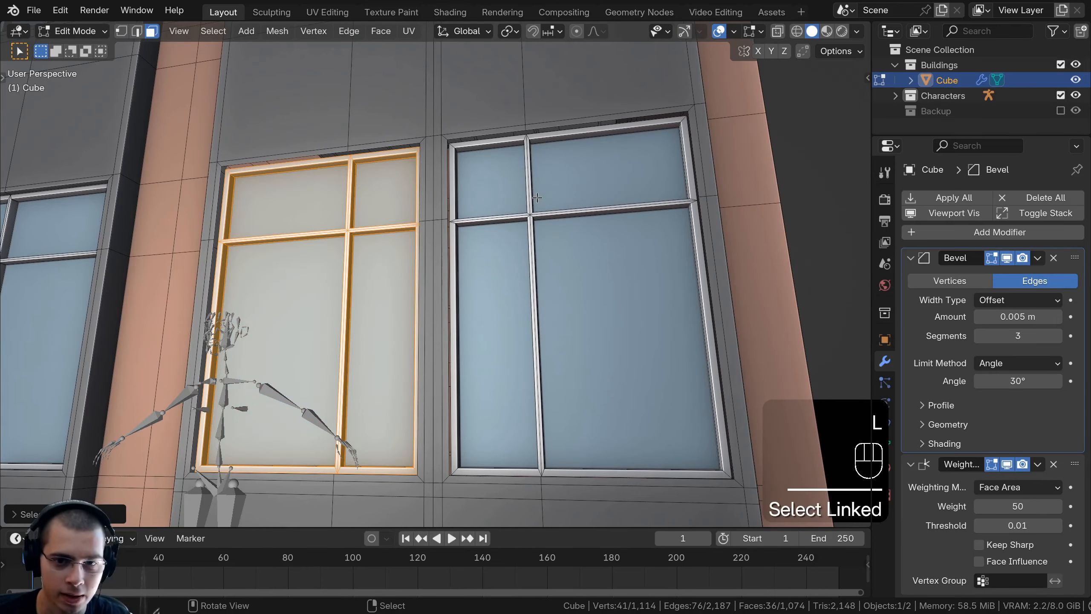
key("l")
scroll(543, 195, "down", 4)
middle_click_drag(543, 195, 506, 271)
middle_click_drag(506, 272, 407, 235, "shift")
scroll(473, 258, "up", 3)
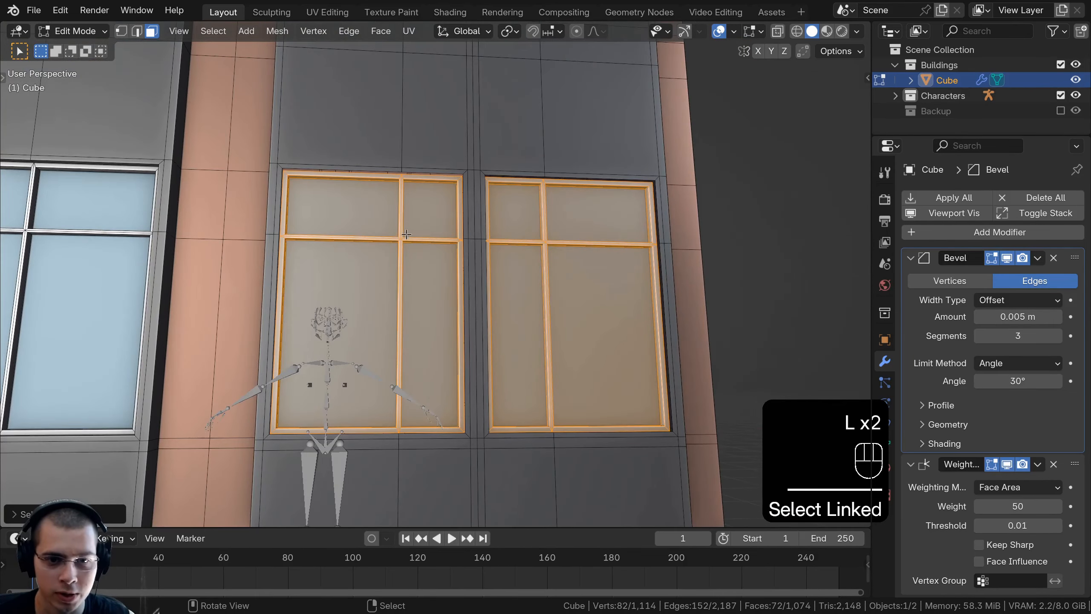
middle_click_drag(384, 349, 407, 247)
key("x")
left_click(380, 226)
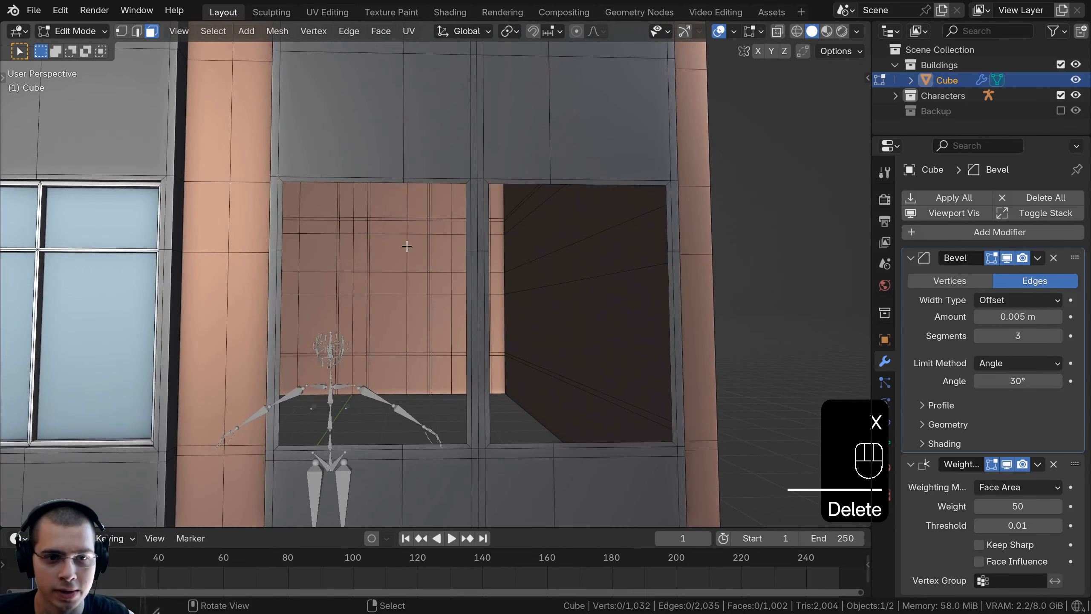
In vertex select mode, fill the border loop of the window opening behind the character with a face
scroll(396, 245, "up", 2)
key("1")
left_click(237, 419, "alt")
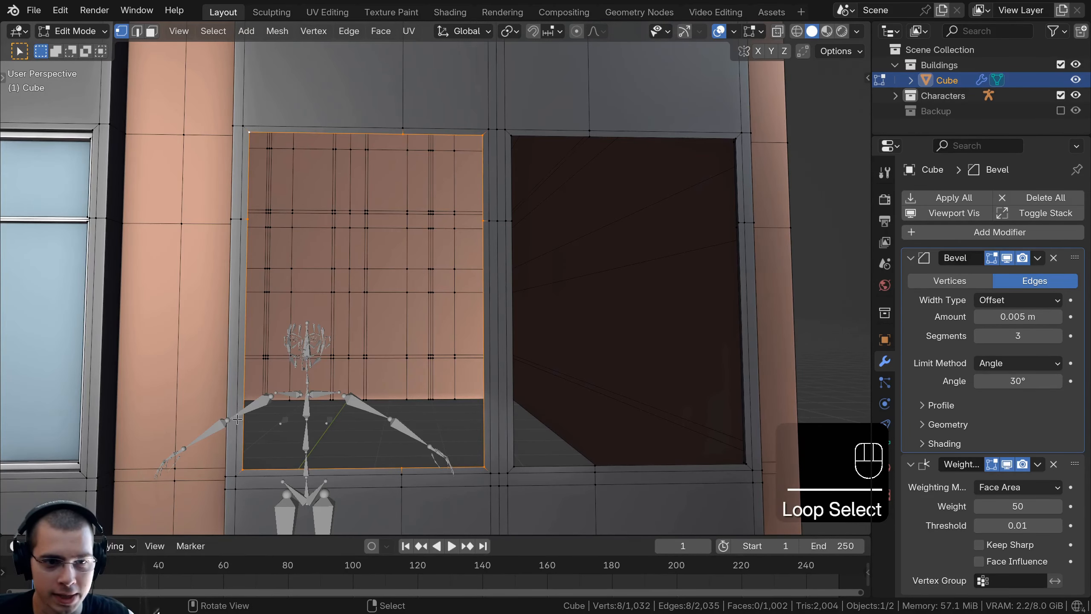
key("f")
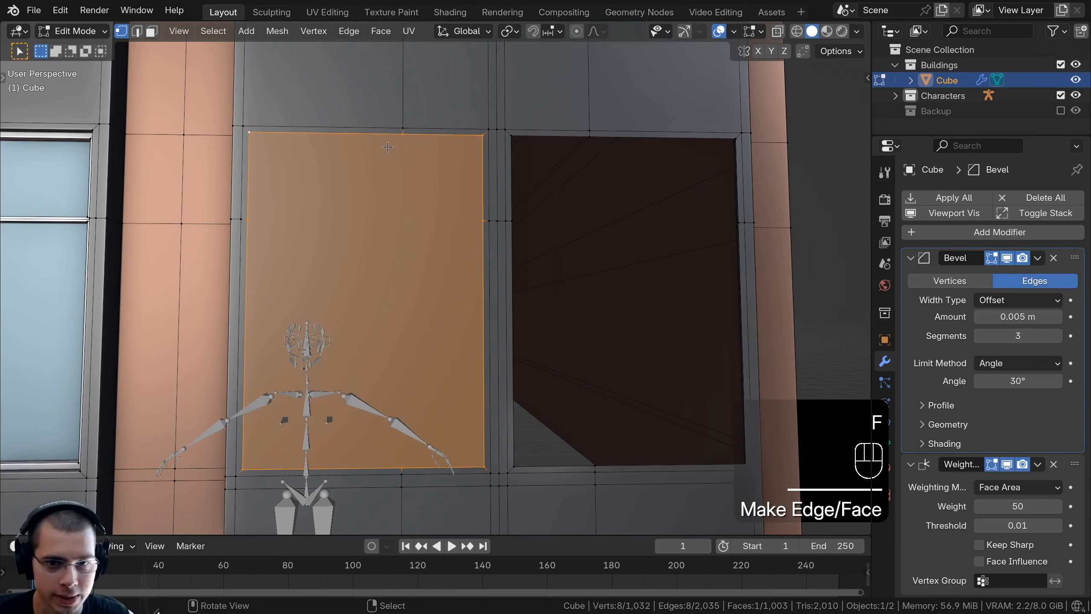
Connect the filled face's opposite border vertices with one horizontal and one vertical edge to continue the surrounding topology
left_click(483, 221)
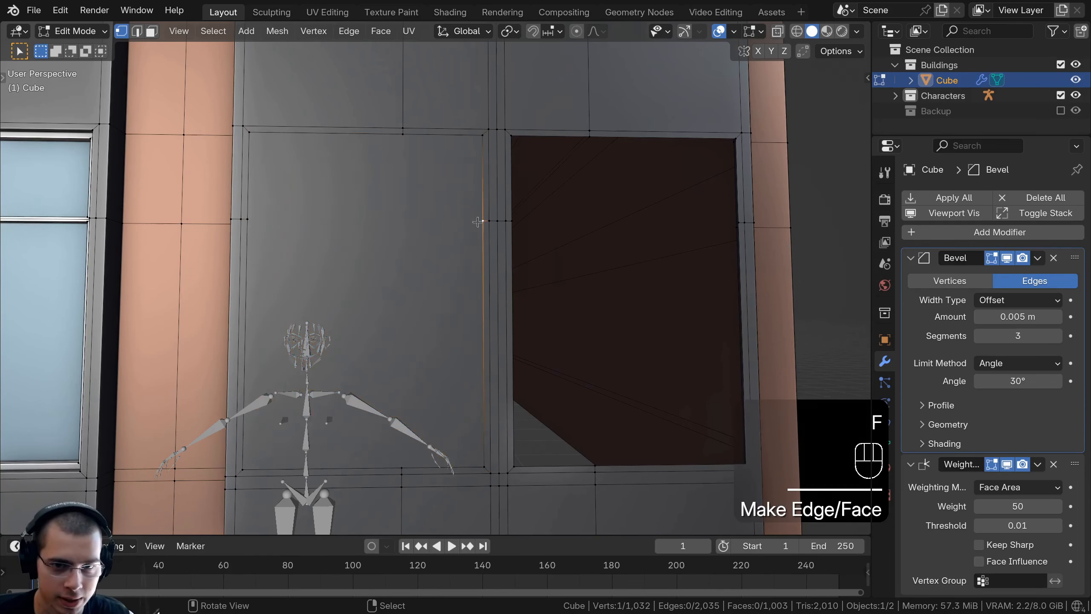
left_click(248, 219, "shift")
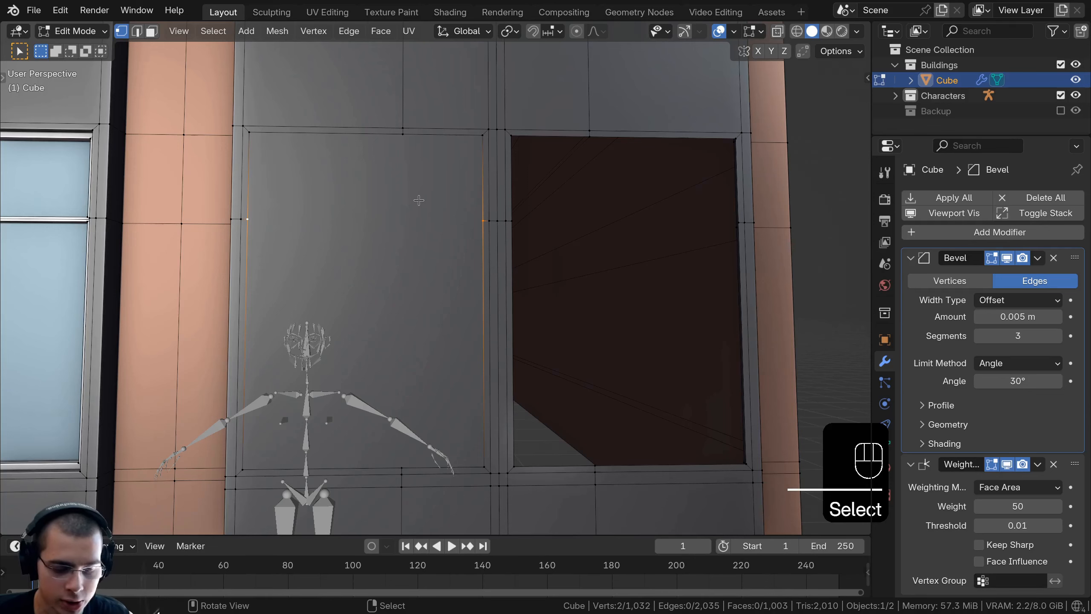
key("j")
left_click(404, 137)
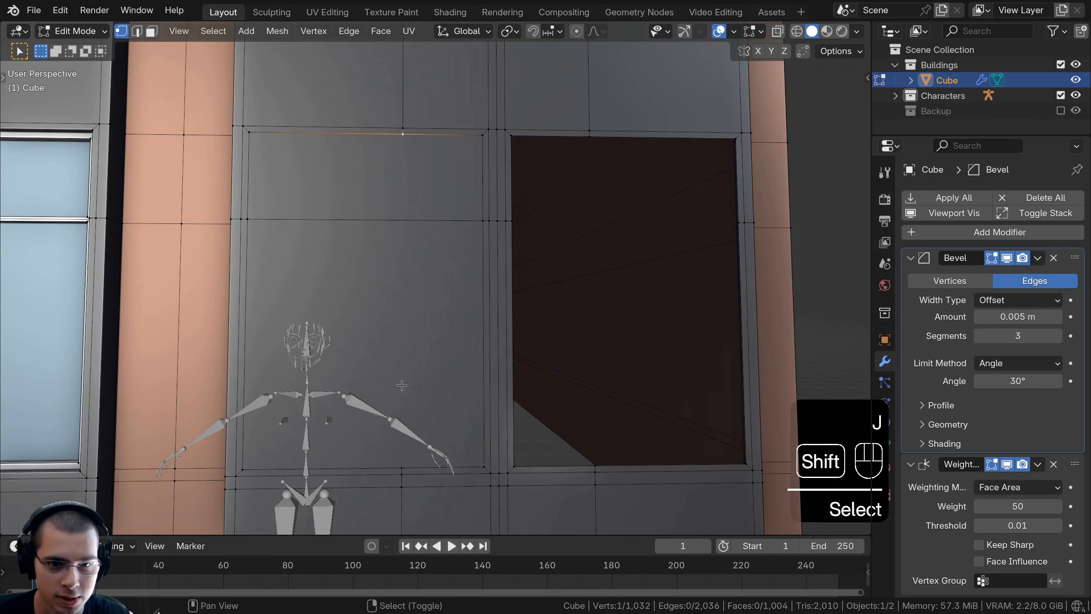
left_click(404, 467, "shift")
key("j")
Try moving the vertex where the two new edges cross to check that they are connected
left_click(402, 220)
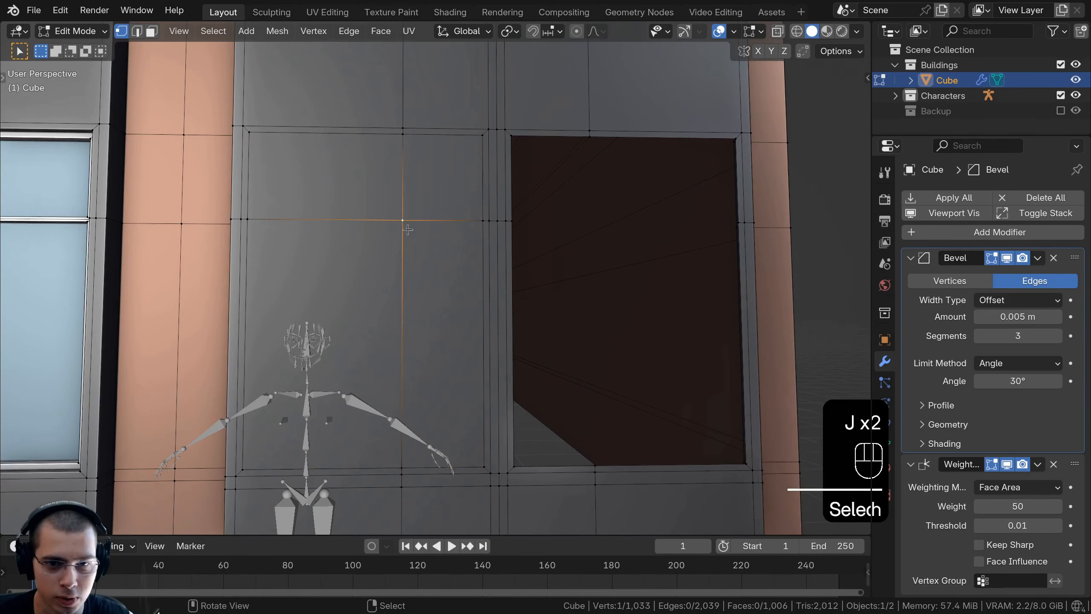
middle_click_drag(267, 257, 289, 282)
key("g")
right_click(365, 281)
Select the border loop of the second ground-floor window opening and fill it with a face
middle_click_drag(365, 282, 307, 242)
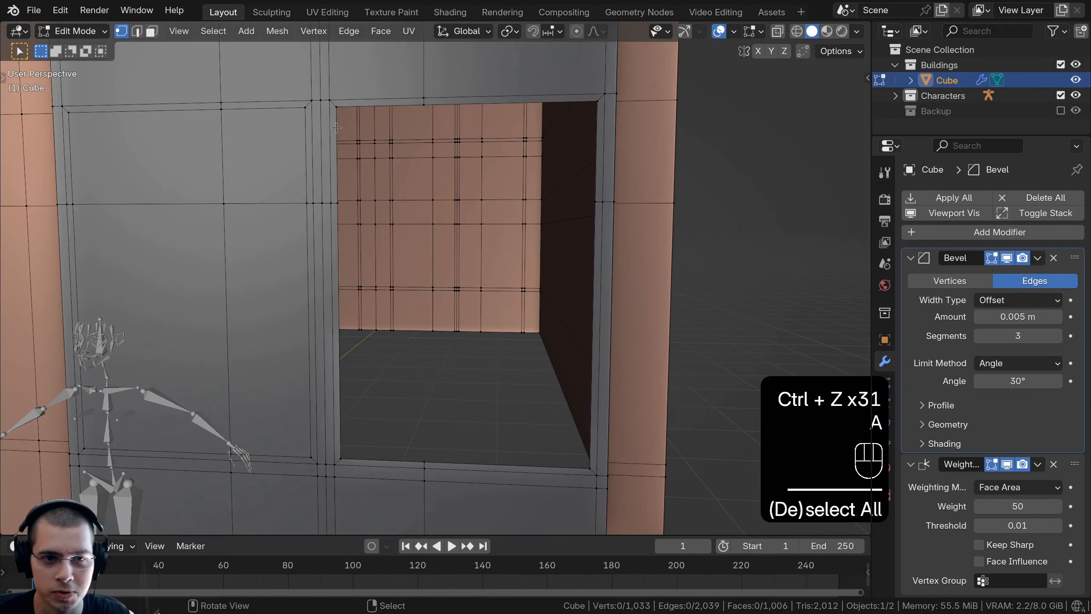
right_click(334, 117, "alt")
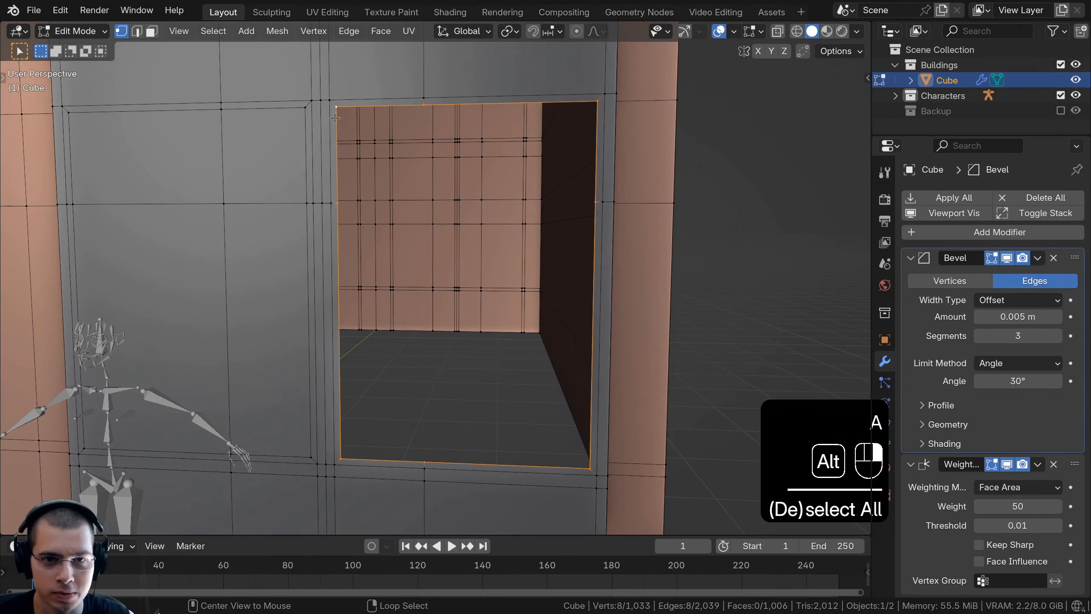
middle_click_drag(334, 118, 380, 130)
key("f")
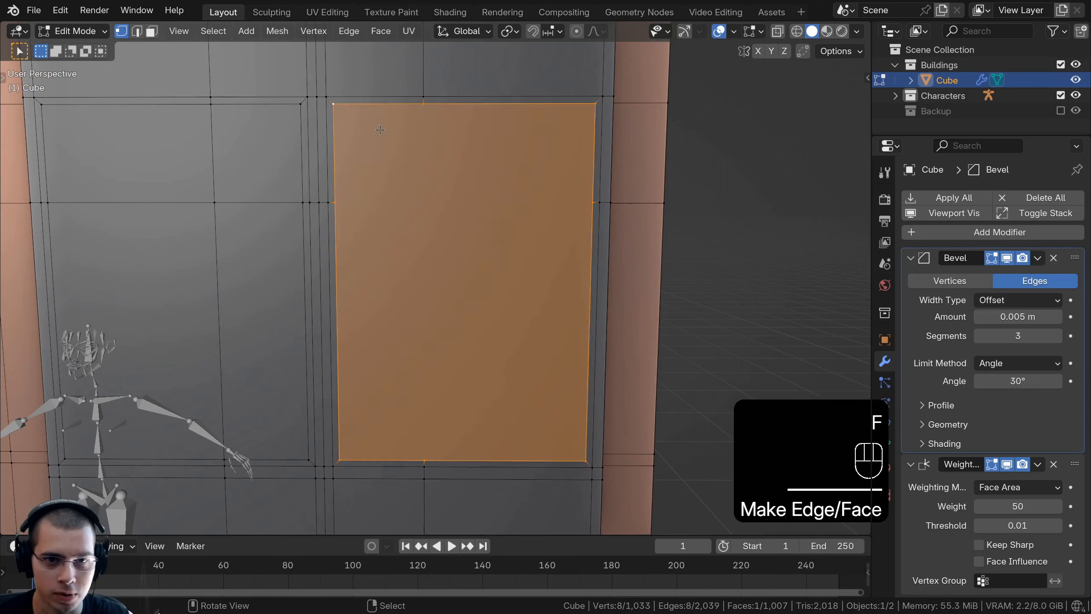
Connect the second filled face's opposite border vertices with one horizontal and one vertical edge, and clear the selection
left_click(403, 173)
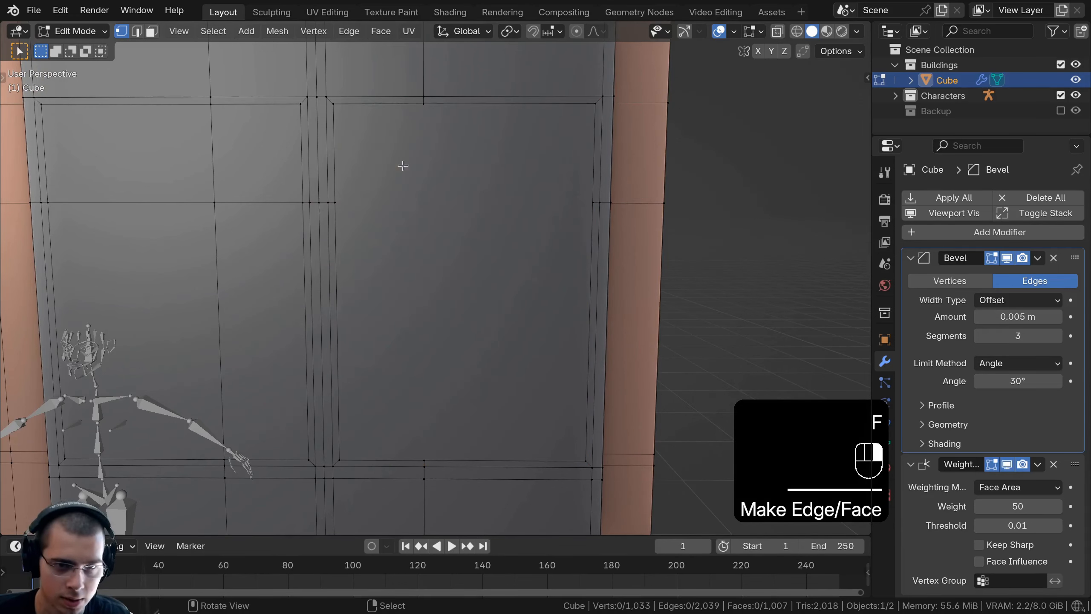
left_click(592, 202, "shift")
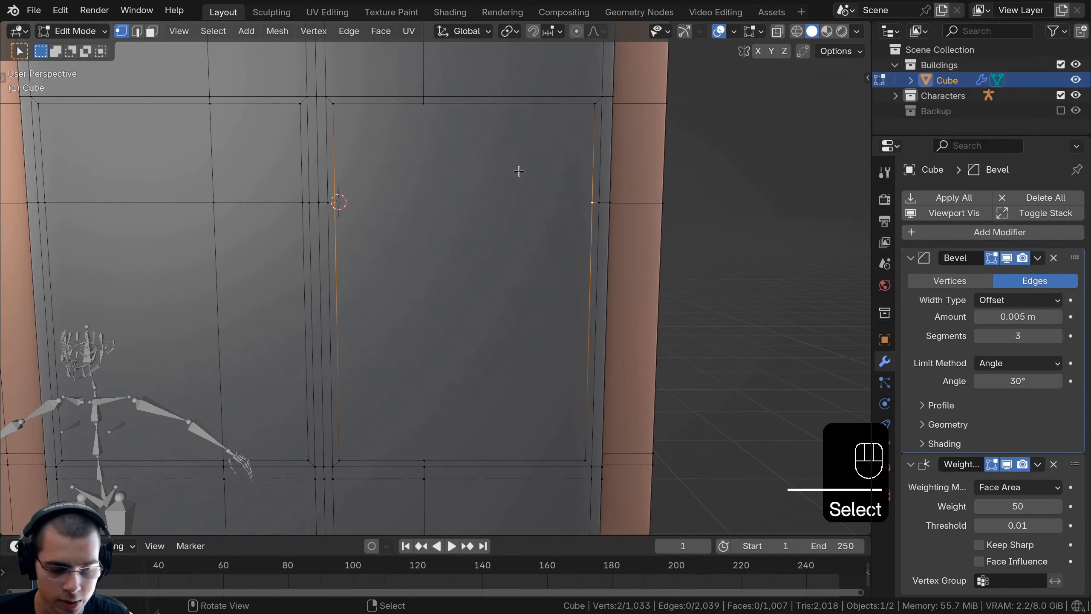
key("j")
left_click(423, 103)
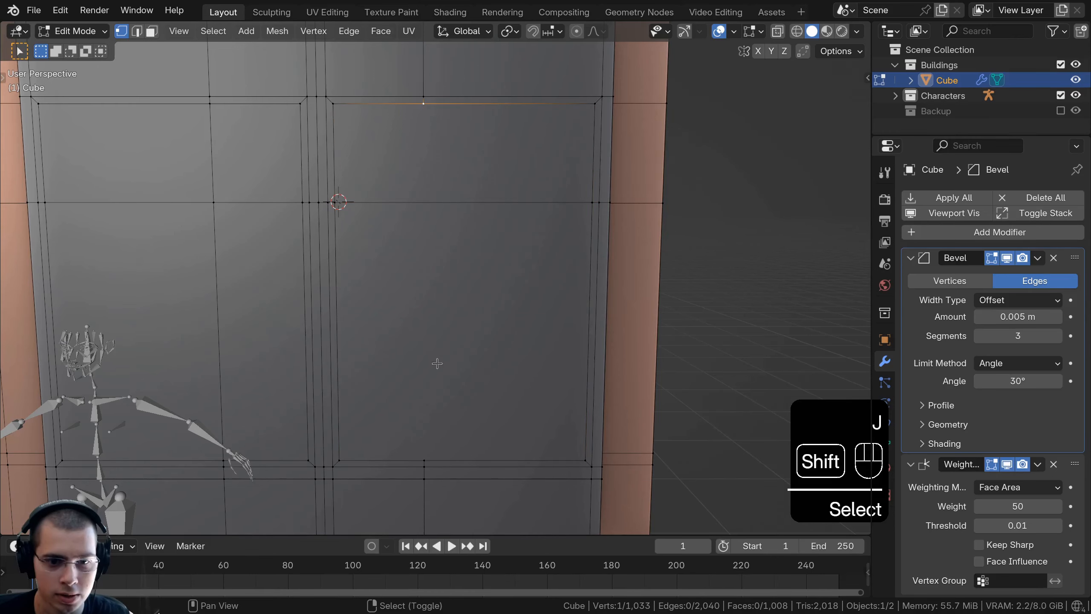
left_click(427, 456, "shift")
key("j")
middle_click_drag(425, 332, 443, 322)
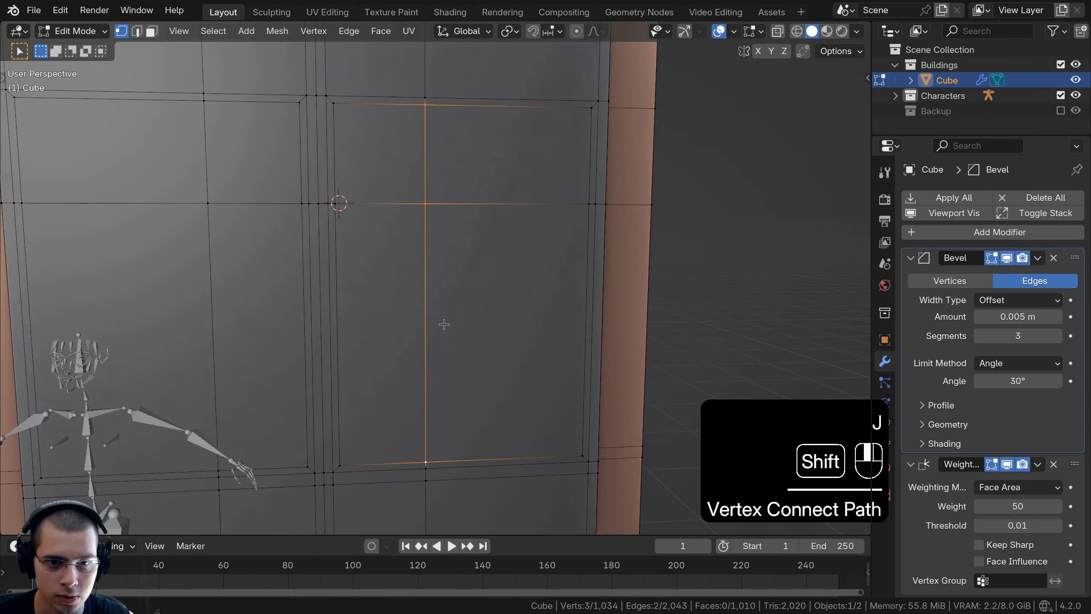
key("alt+a")
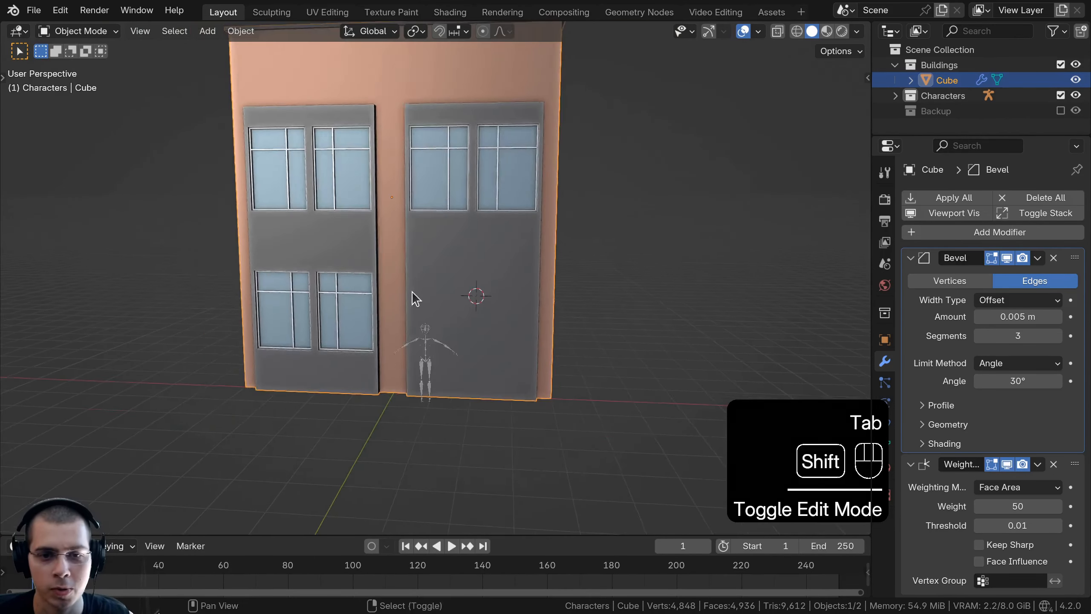
Return to Object Mode and save the changes to the existing building file
middle_click_drag(412, 292, 426, 375, "shift")
scroll(445, 312, "down", 2)
mouse_move(469, 294)
middle_mouse_down()
mouse_move(502, 314)
mouse_move(501, 338)
mouse_move(488, 303)
middle_mouse_up()
scroll(490, 308, "up", 1)
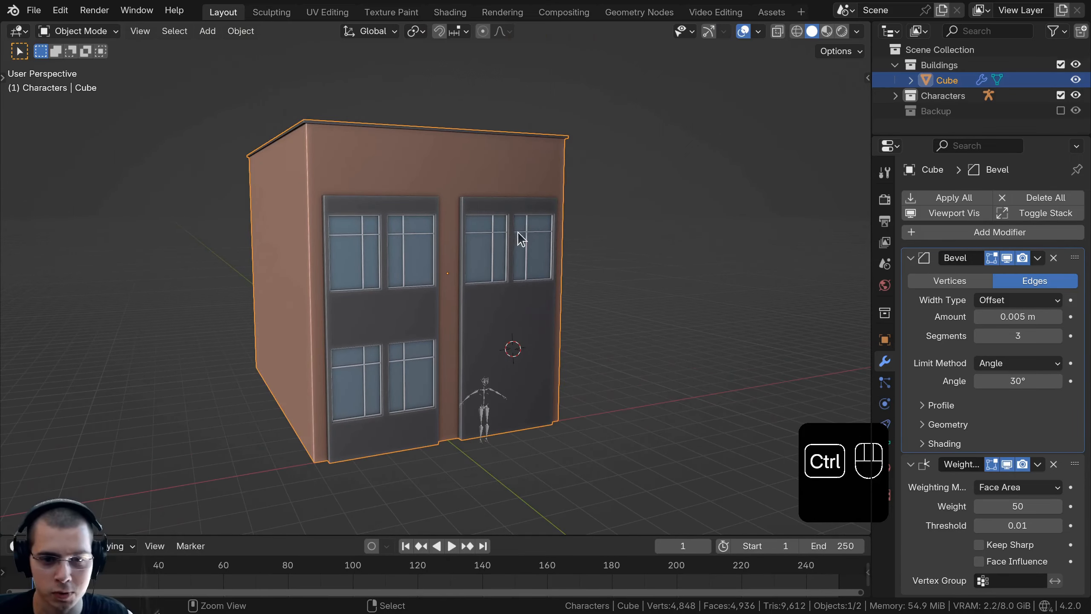
key("ctrl+s")
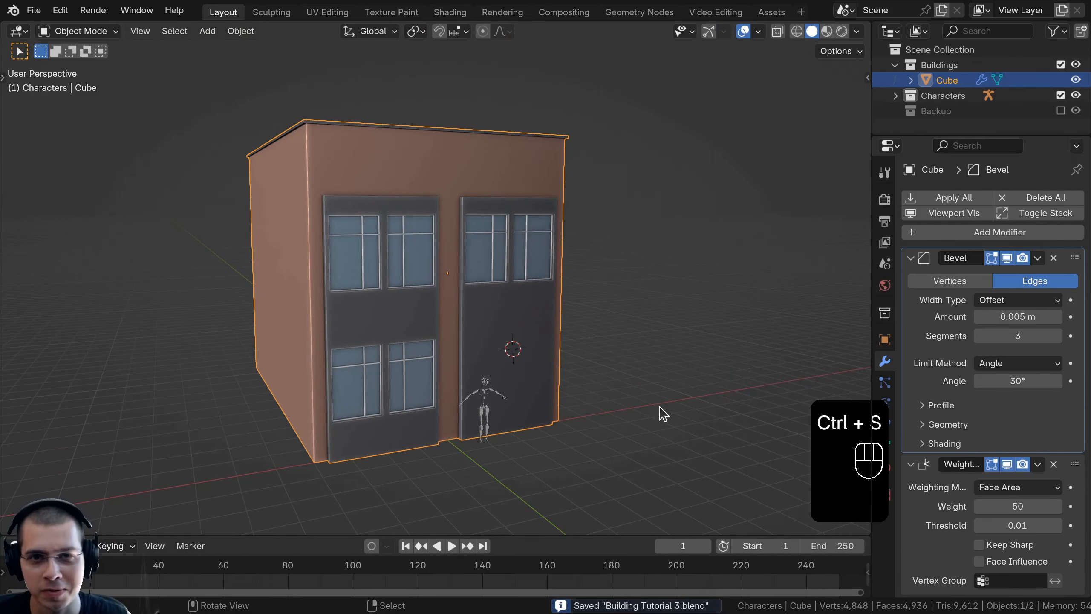